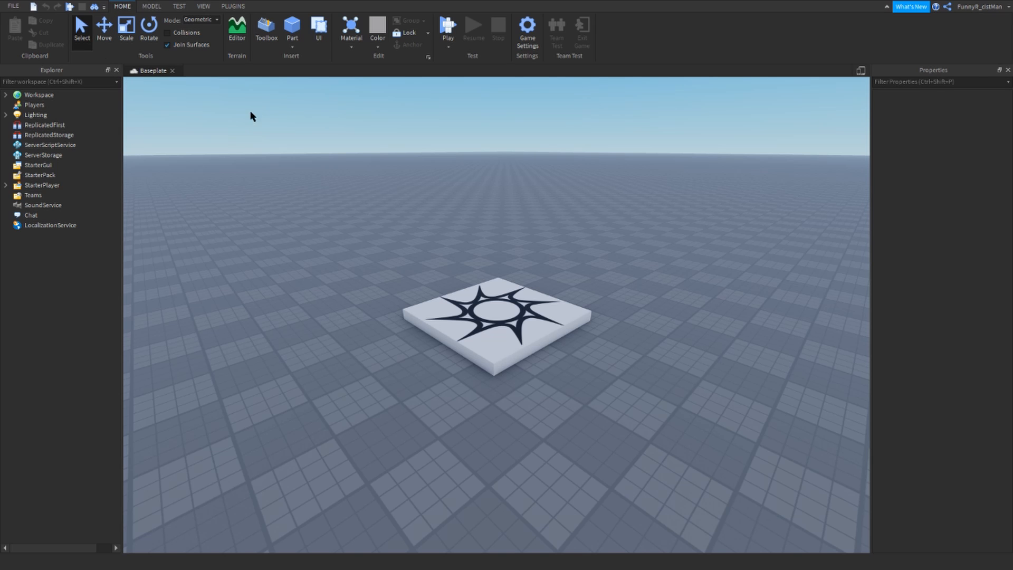
- Insert a block part on the baseplate near the spawn location
mouse_move(250, 111)
right_down()
mouse_move(257, 123)
mouse_move(266, 114)
right_up()
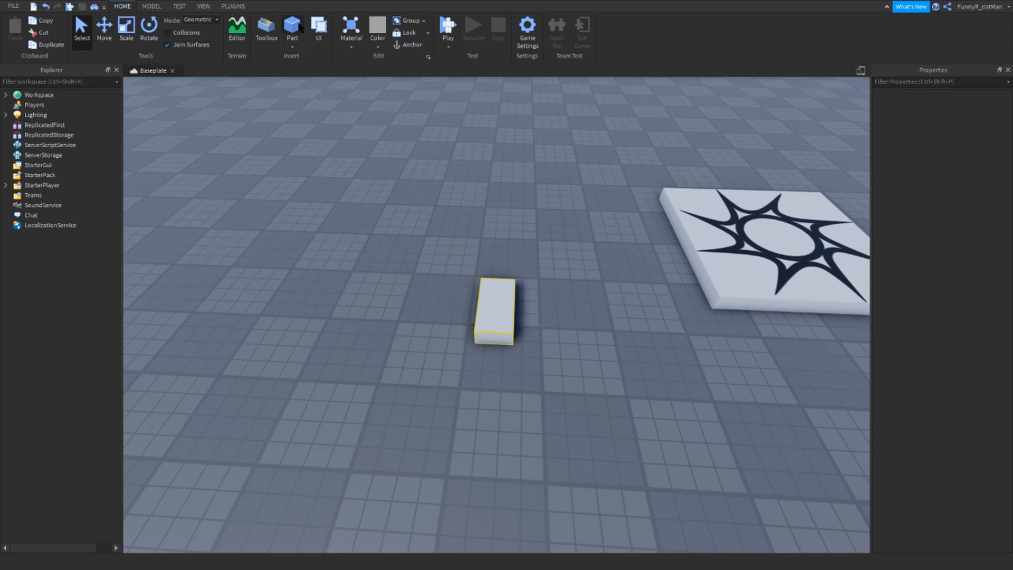
right_drag(485, 193, 485, 191)
right_drag(520, 240, 717, 271)
key(w)
key(a)
key(s)
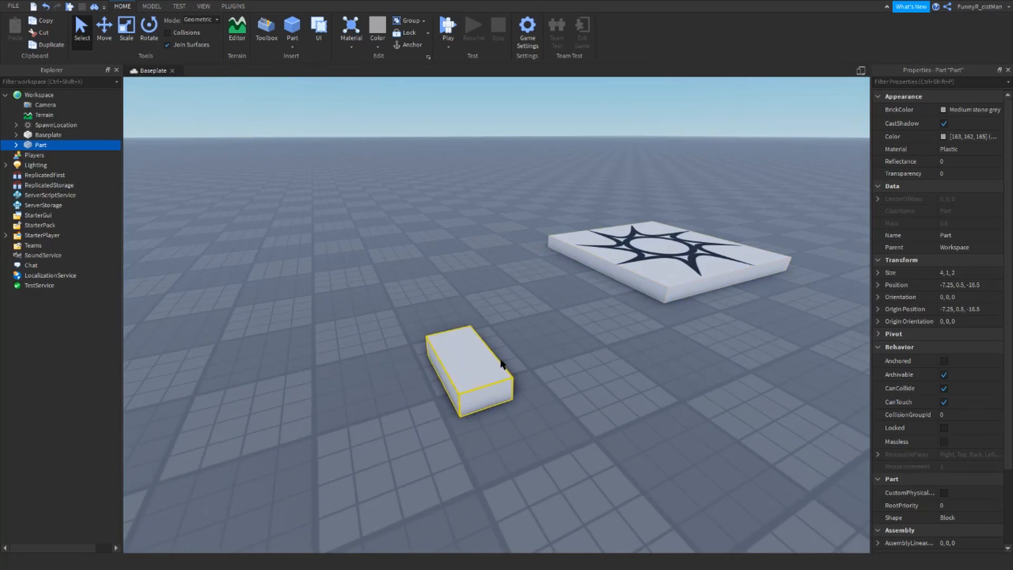
- Examine the new block part and the part shapes available for insertion
click(582, 364)
right_drag(477, 352, 486, 319)
click(486, 319)
click(567, 320)
right_drag(567, 320, 486, 306)
click(487, 307)
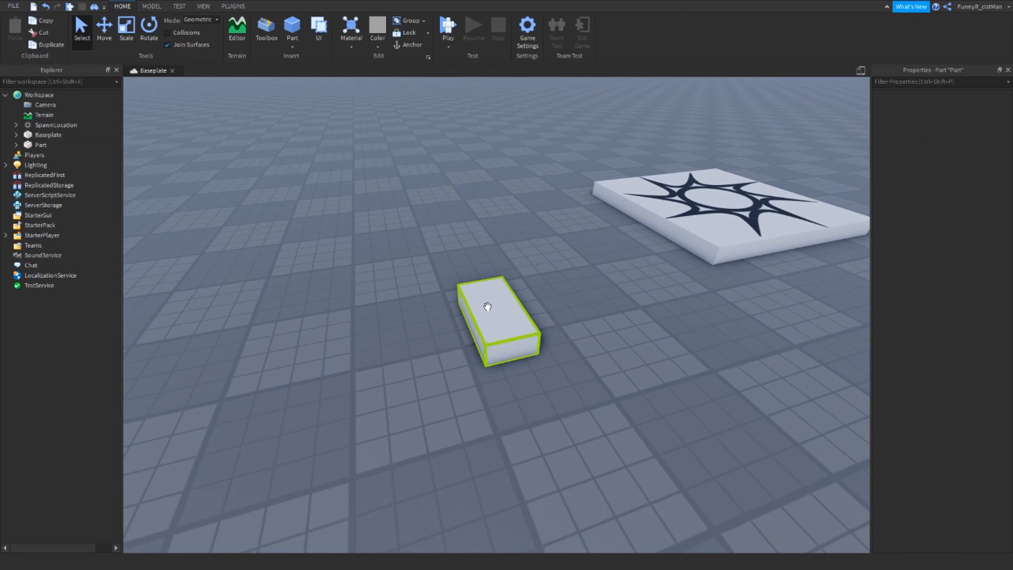
click(495, 243)
click(465, 284)
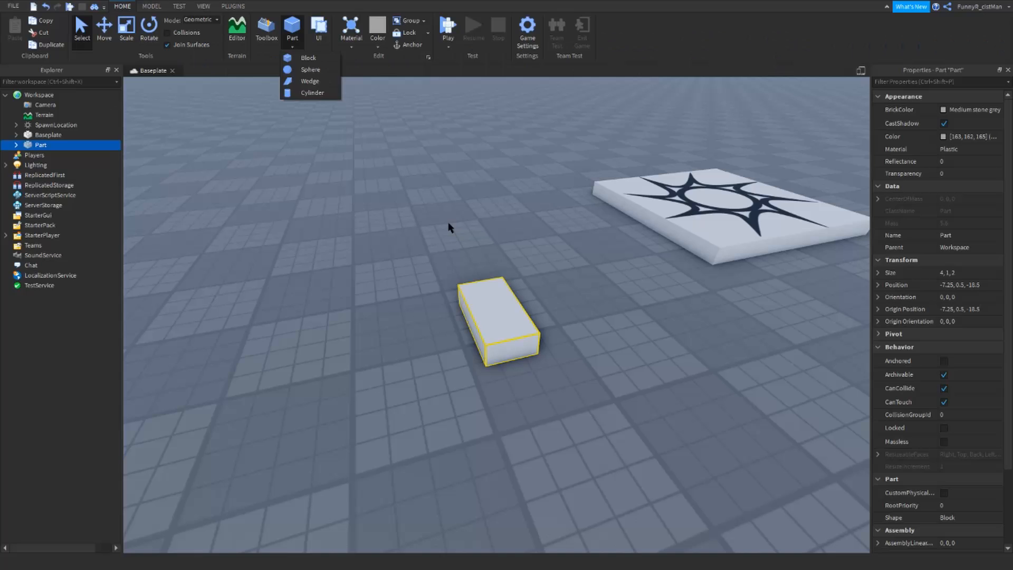
click(448, 224)
mouse_move(517, 216)
right_down()
mouse_move(531, 228)
mouse_move(517, 217)
right_up()
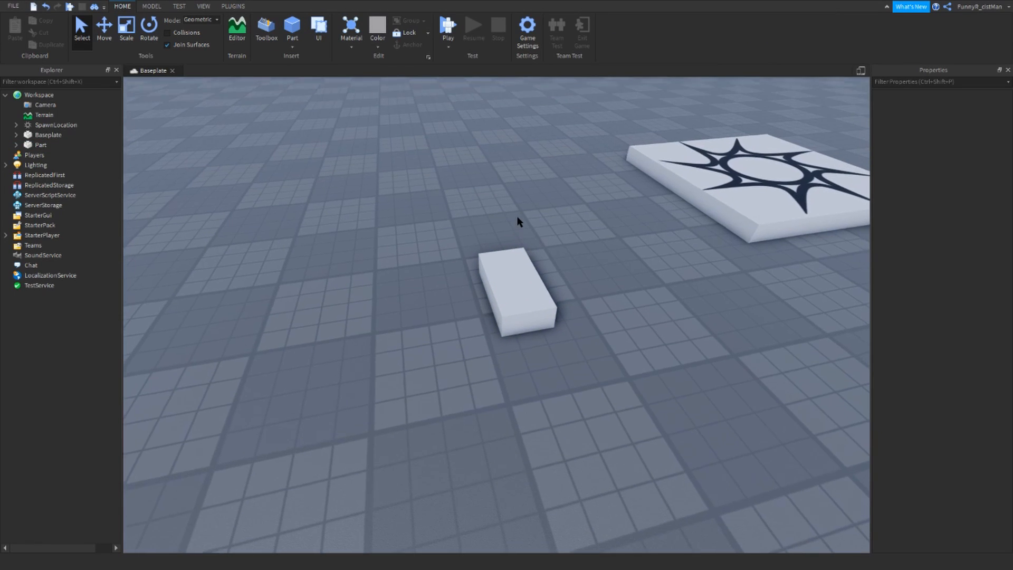
- Move the block part along its Z axis to position -7.25, 0.5, -19.75
scroll(517, 217, up, 5)
click(496, 293)
right_drag(460, 170, 471, 169)
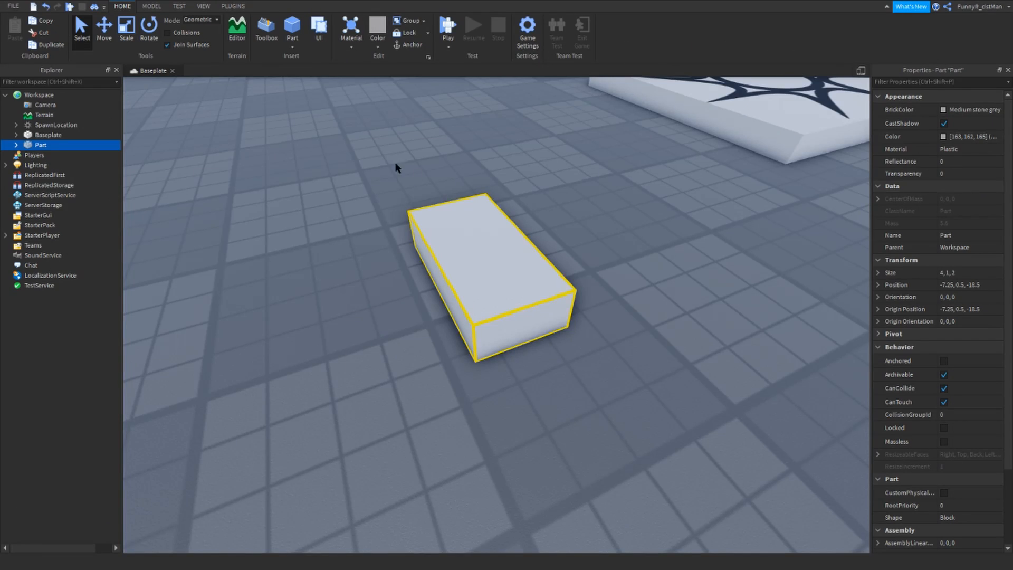
right_drag(395, 165, 104, 1)
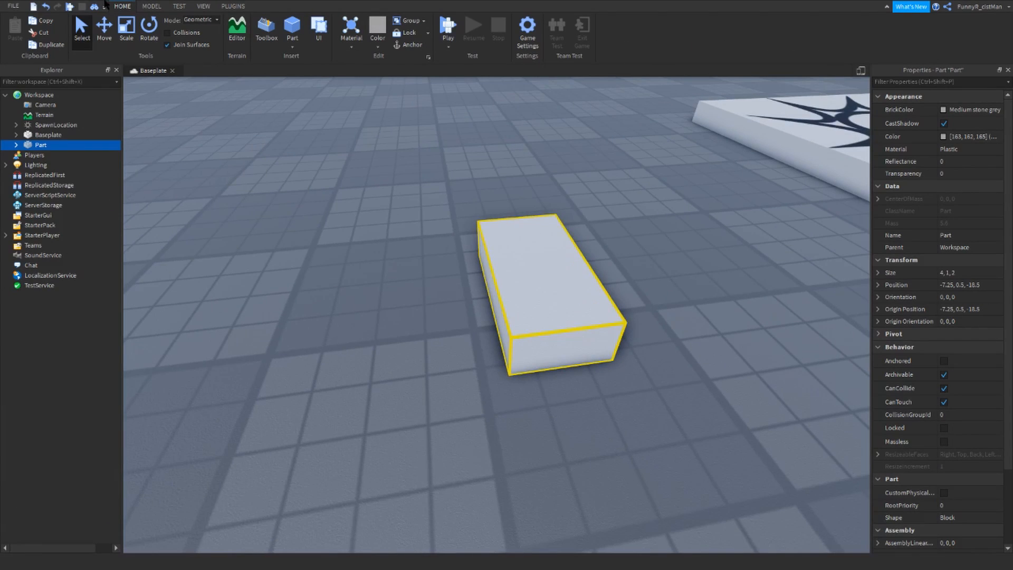
drag(476, 288, 411, 296)
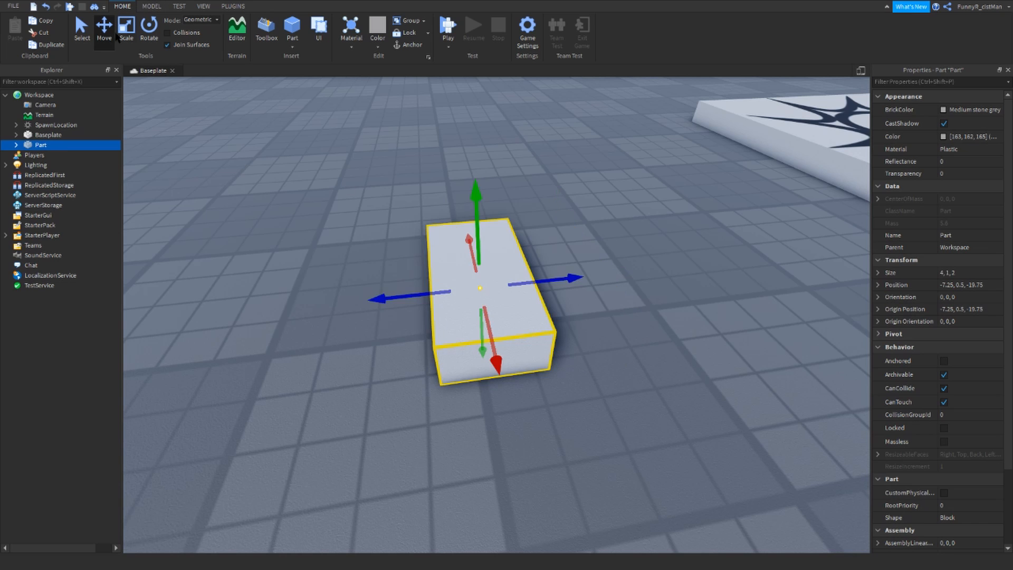
- Try scaling the block part's height with the Scale tool
click(123, 38)
drag(478, 245, 480, 131)
right_drag(480, 131, 506, 206)
drag(430, 211, 476, 275)
- Show the Rotate tool's handles on the block part and view it from another side
click(151, 33)
click(476, 275)
key(a)
right_drag(495, 336, 631, 340)
click(436, 351)
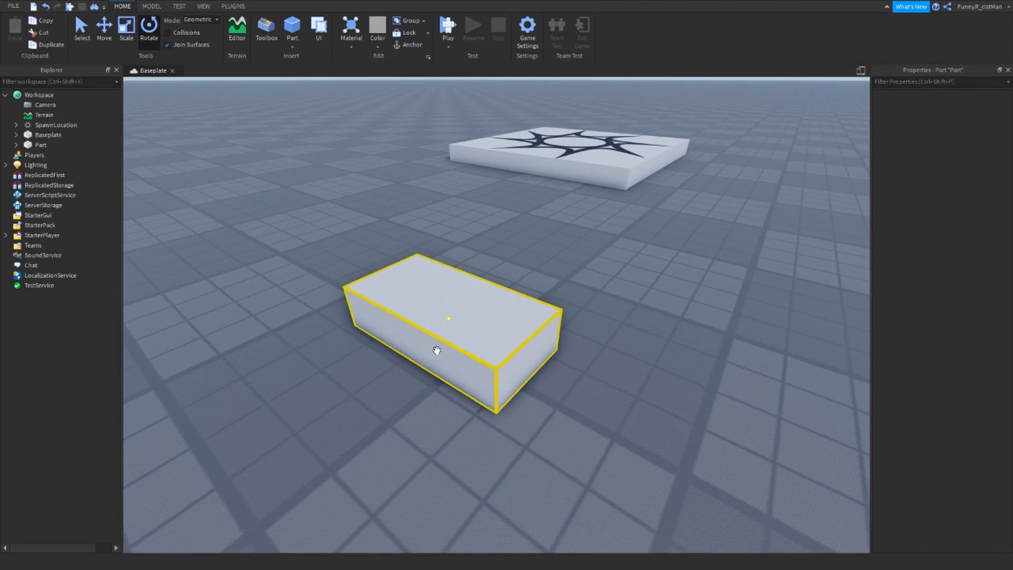
- Try the Diamond Plate and Brick materials on the block part
click(351, 47)
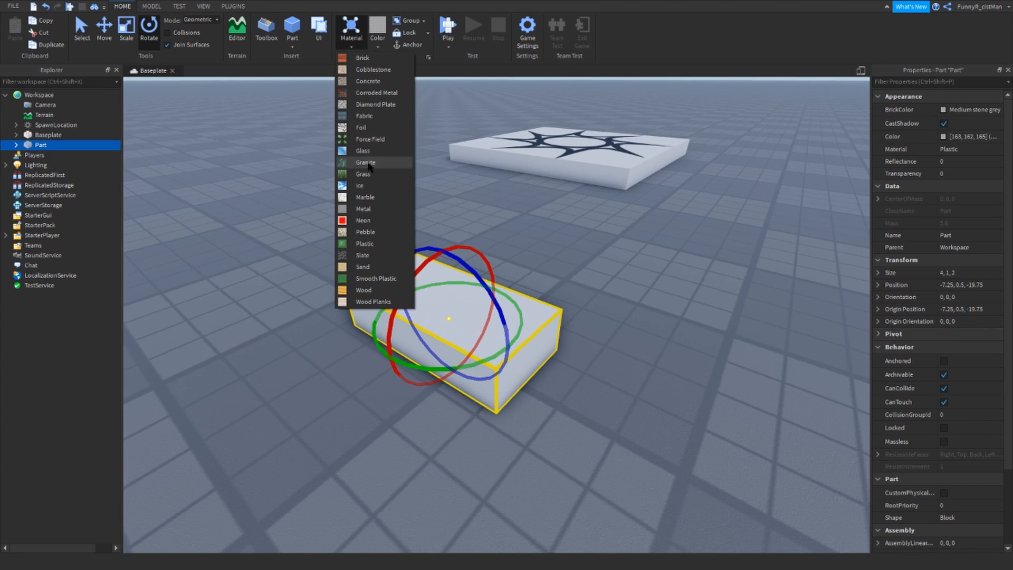
click(369, 104)
click(351, 47)
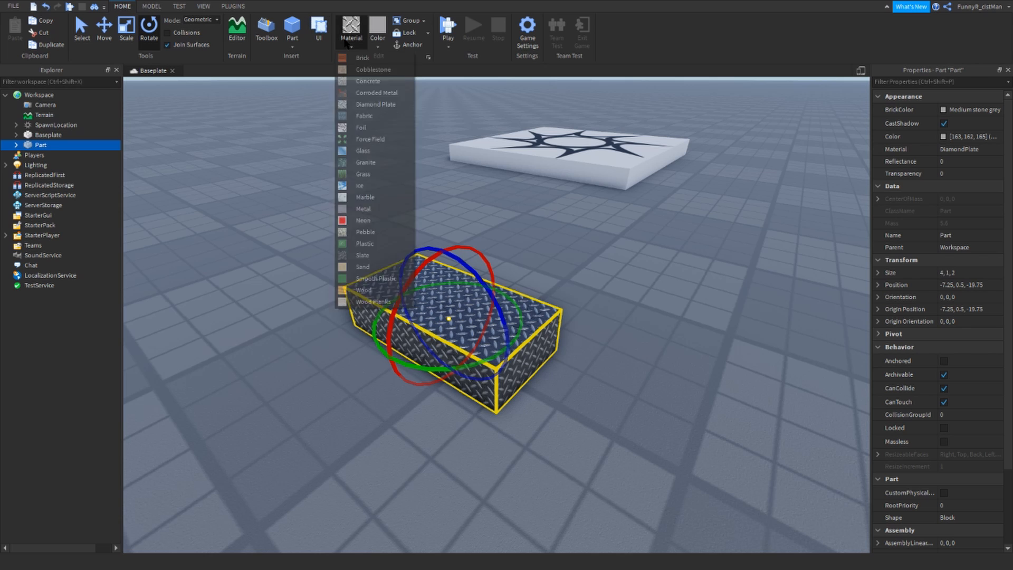
click(362, 57)
- Set the block part's material to Fabric and its color to Flint
click(350, 47)
click(362, 106)
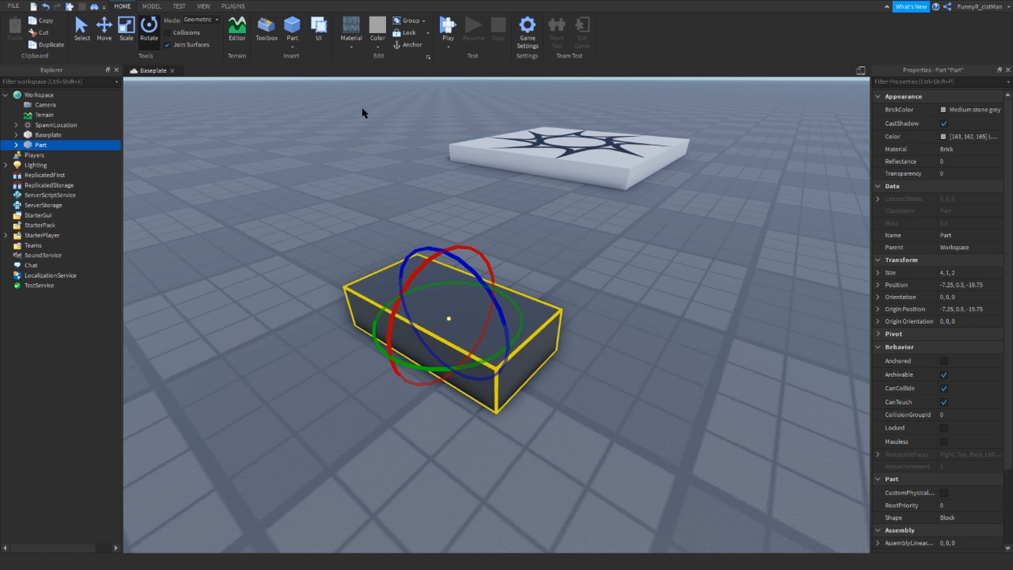
click(378, 47)
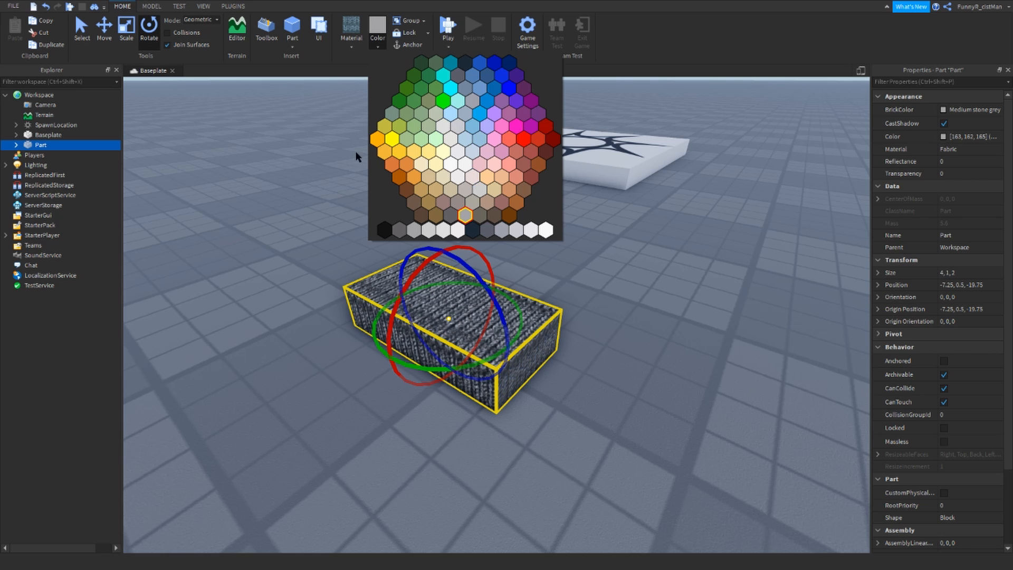
click(479, 215)
- Examine the part's fabric surface up close and look over the color palette
click(563, 305)
click(538, 314)
click(529, 236)
right_drag(553, 259, 424, 300)
key(w)
key(d)
key(a)
key(w)
click(545, 223)
click(380, 47)
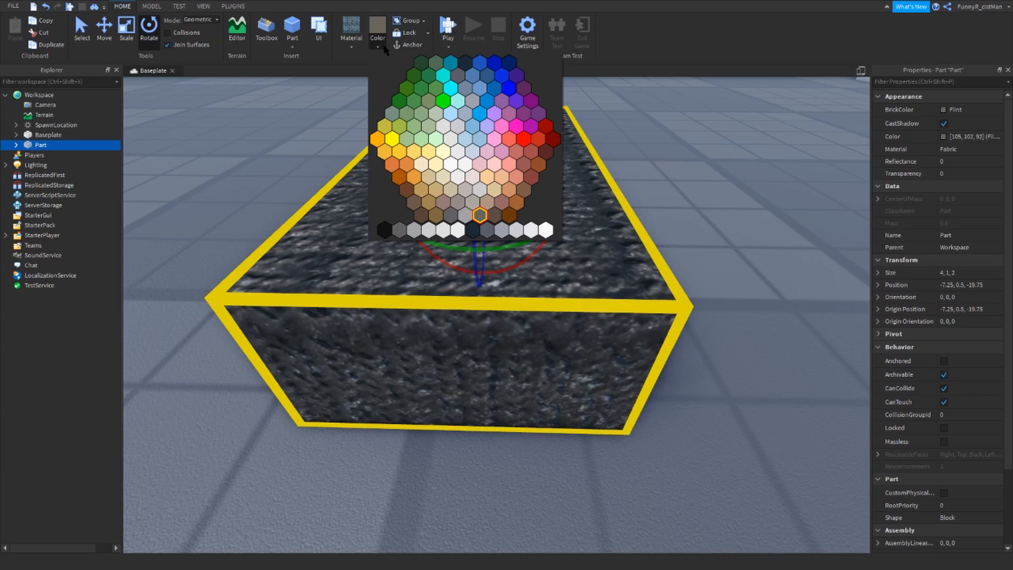
click(710, 201)
scroll(707, 193, down, 5)
click(687, 120)
scroll(544, 217, up, 3)
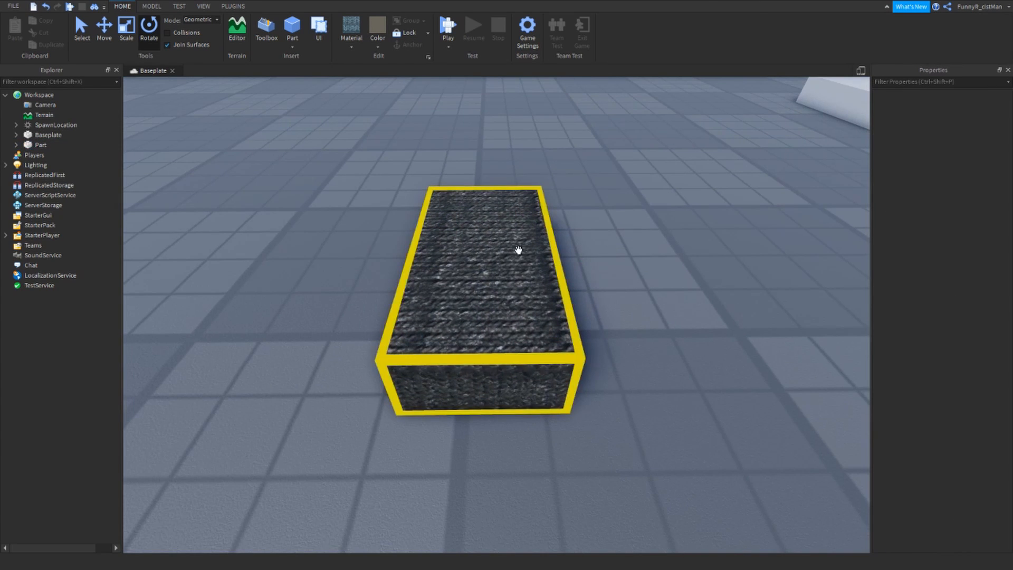
- Open the Terrain Editor and try adding terrain on the baseplate with a spherical brush of base size 6
click(236, 39)
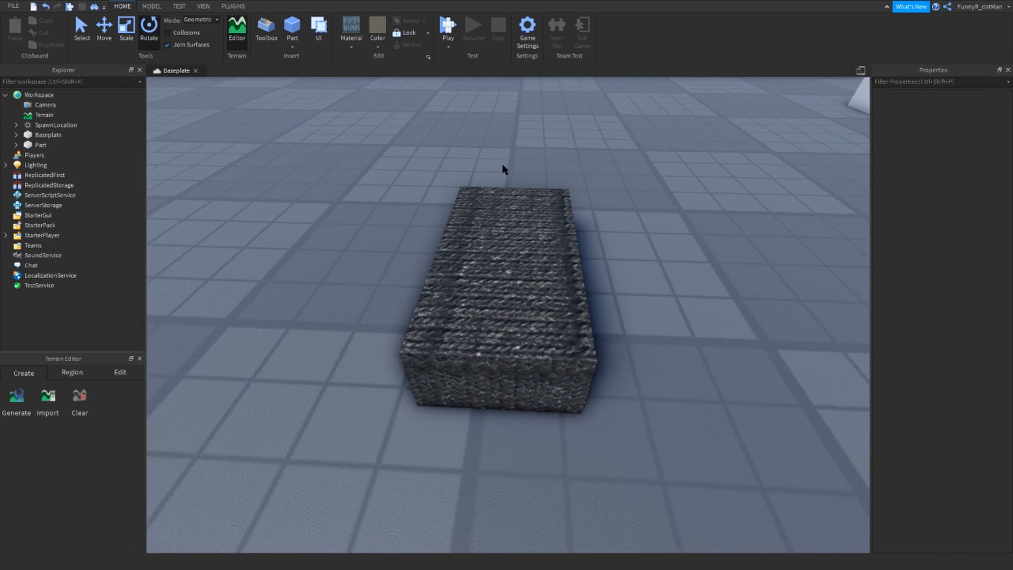
right_drag(502, 169, 121, 333)
key(s)
click(119, 372)
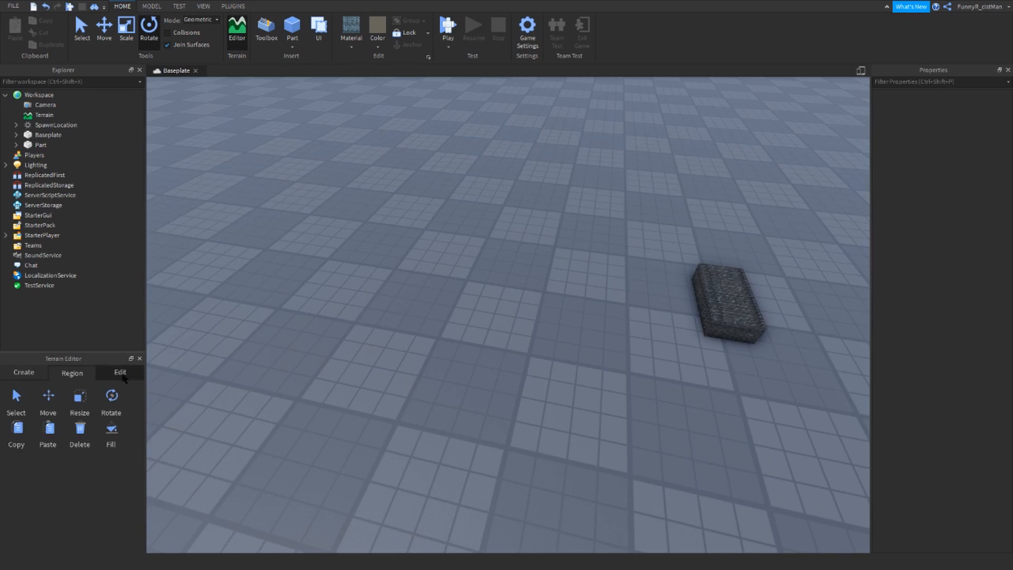
click(16, 401)
drag(341, 282, 378, 238)
mouse_move(378, 237)
right_down()
mouse_move(369, 369)
mouse_move(575, 371)
right_up()
drag(575, 371, 475, 301)
- Undo the added terrain and close the Terrain Editor
key(ctrl+z)
mouse_move(475, 301)
right_down()
mouse_move(651, 299)
mouse_move(619, 298)
right_up()
key(ctrl+z)
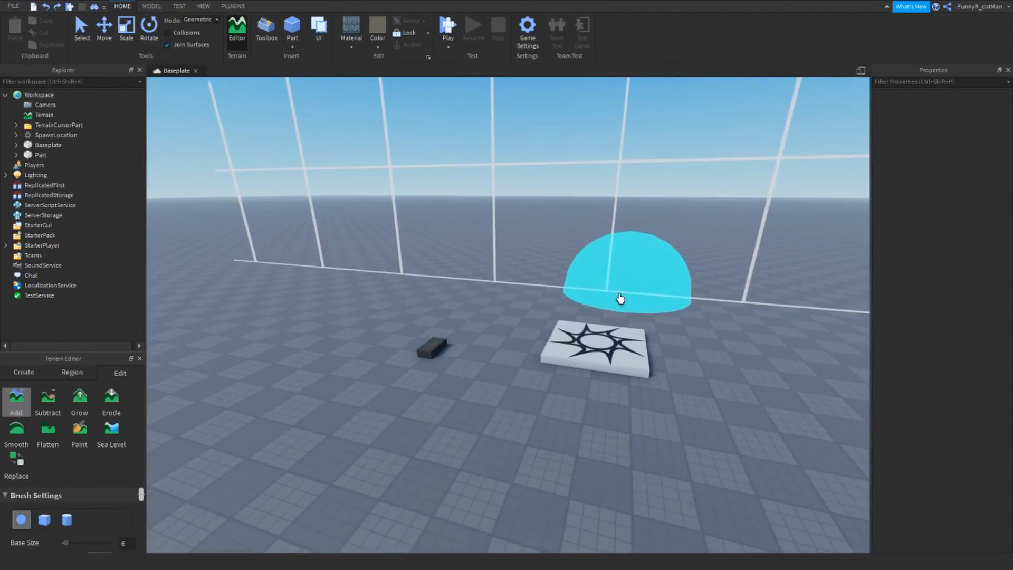
key(w)
click(140, 358)
- Playtest the place by walking the character around near the part, and stop the test
right_drag(290, 340, 522, 27)
key(w)
key(a)
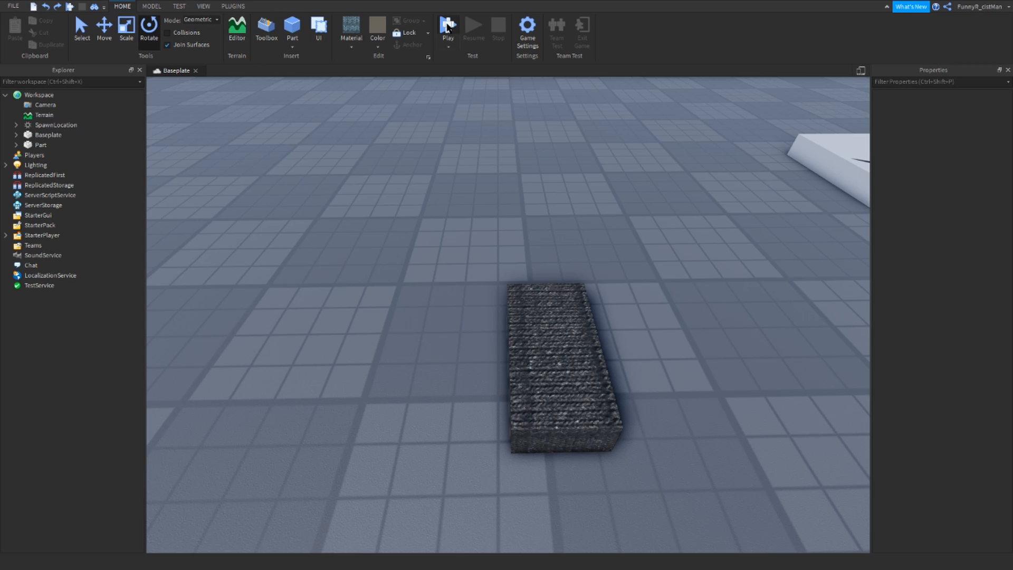
click(447, 28)
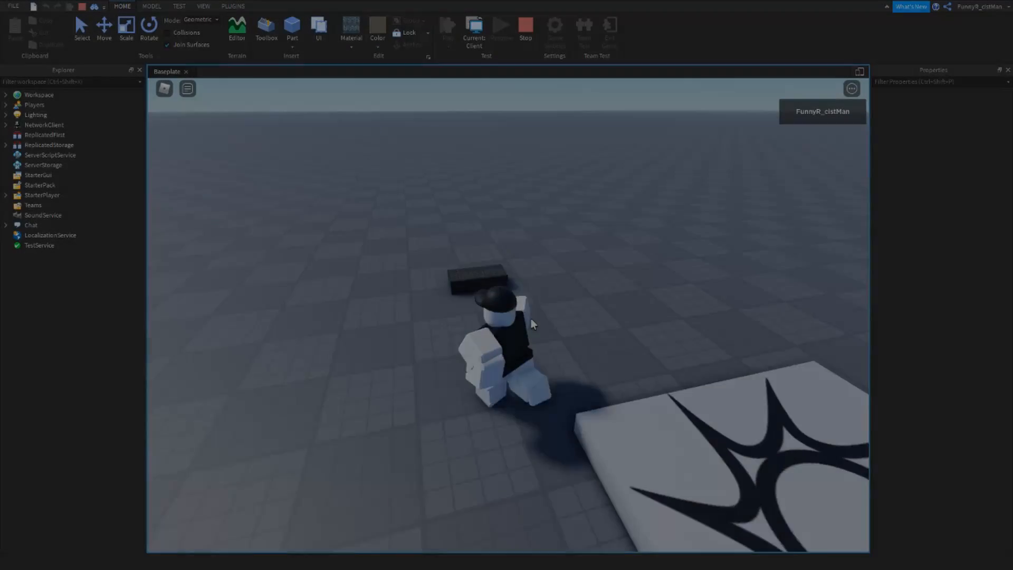
key(w)
right_drag(530, 319, 533, 319)
key(s)
key(d)
key(s)
click(521, 29)
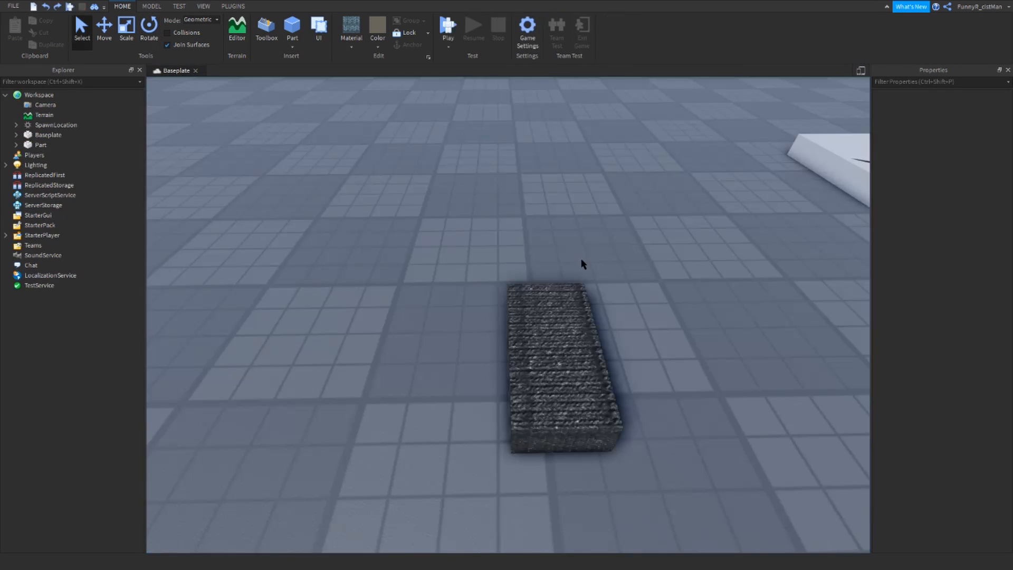
- Raise the part above the baseplate to position -7.25, 4, -19.75
right_drag(504, 276, 504, 275)
click(397, 322)
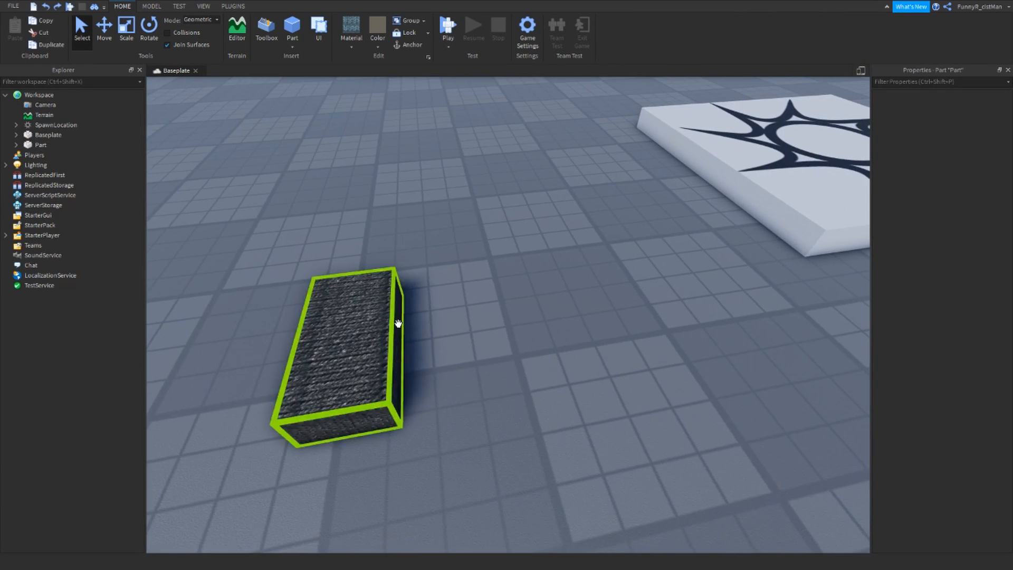
right_drag(397, 322, 396, 322)
key(ctrl+2)
drag(465, 308, 458, 160)
click(395, 107)
click(459, 258)
- Change the raised part's material to Glass and view it from another side
click(351, 31)
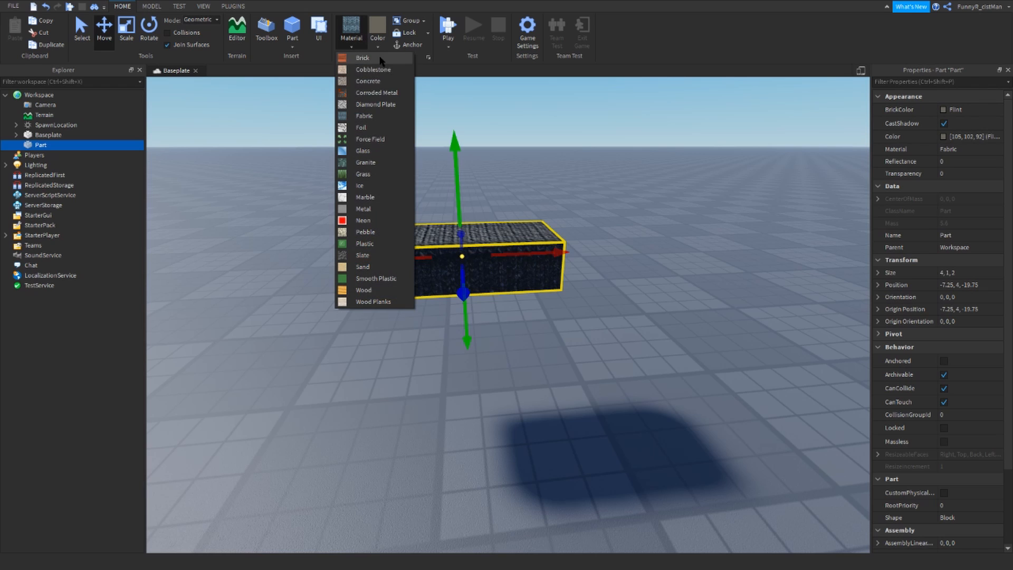
click(364, 155)
click(470, 173)
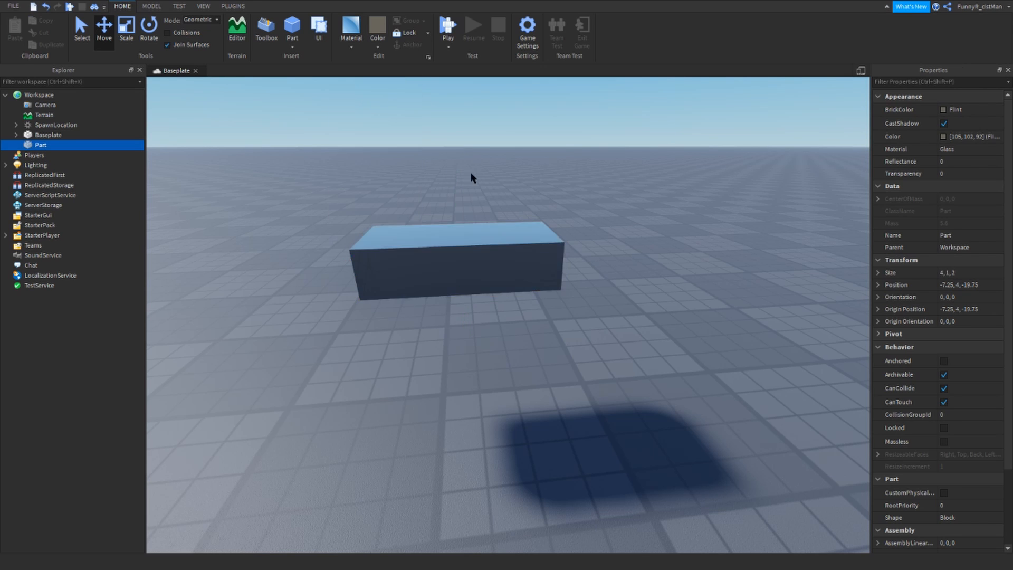
right_drag(540, 209, 540, 209)
scroll(540, 209, down, 2)
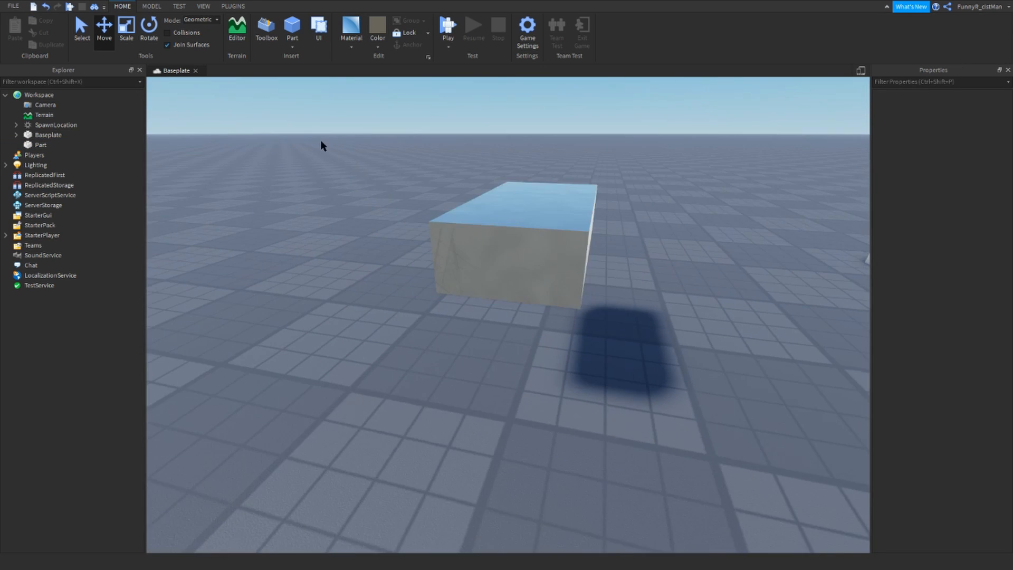
right_drag(320, 141, 321, 140)
- Open the Toolbox marketplace, enlarge its area and set the category to Models
click(275, 29)
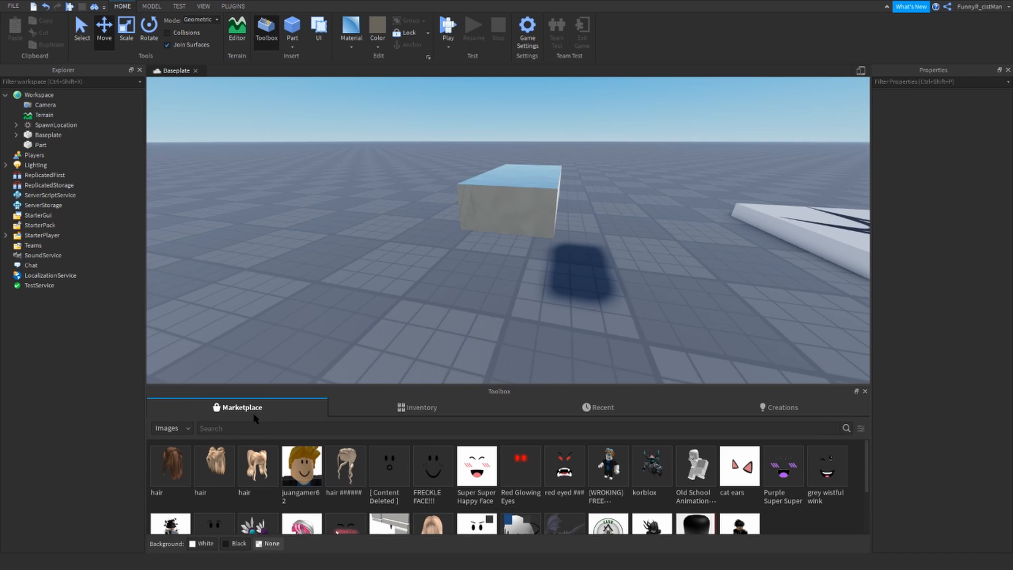
middle_drag(444, 343, 449, 354)
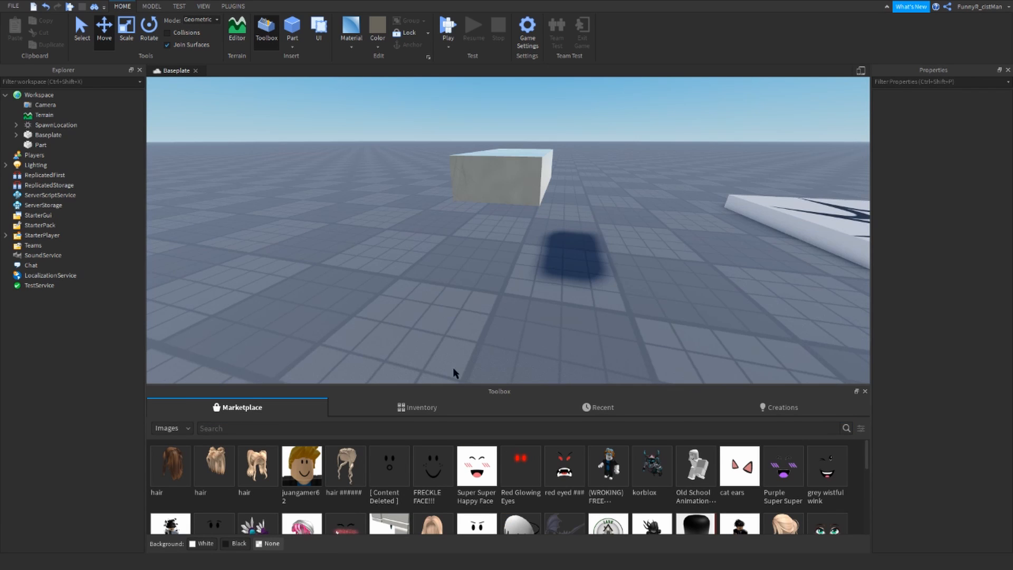
drag(455, 385, 275, 259)
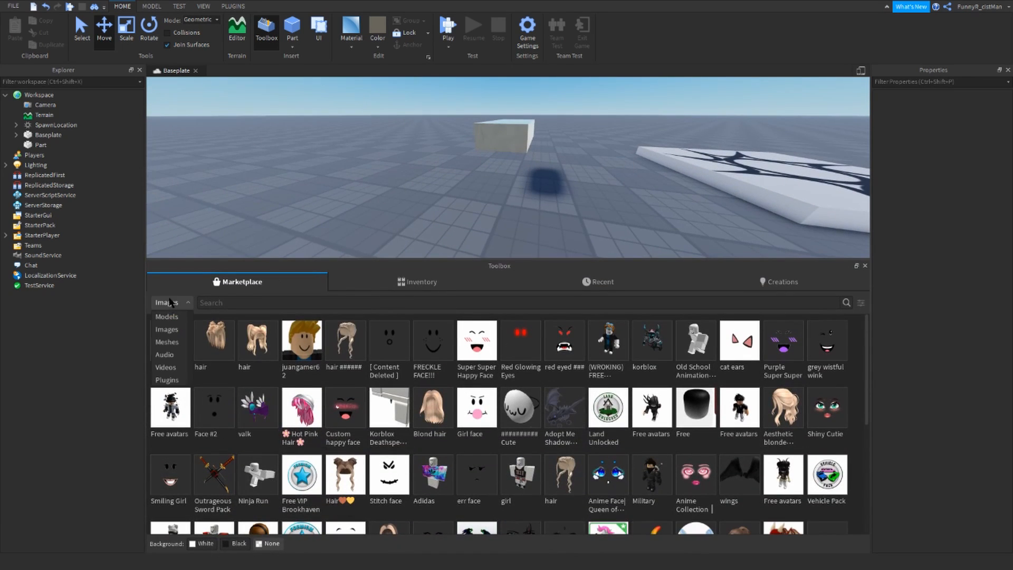
click(168, 317)
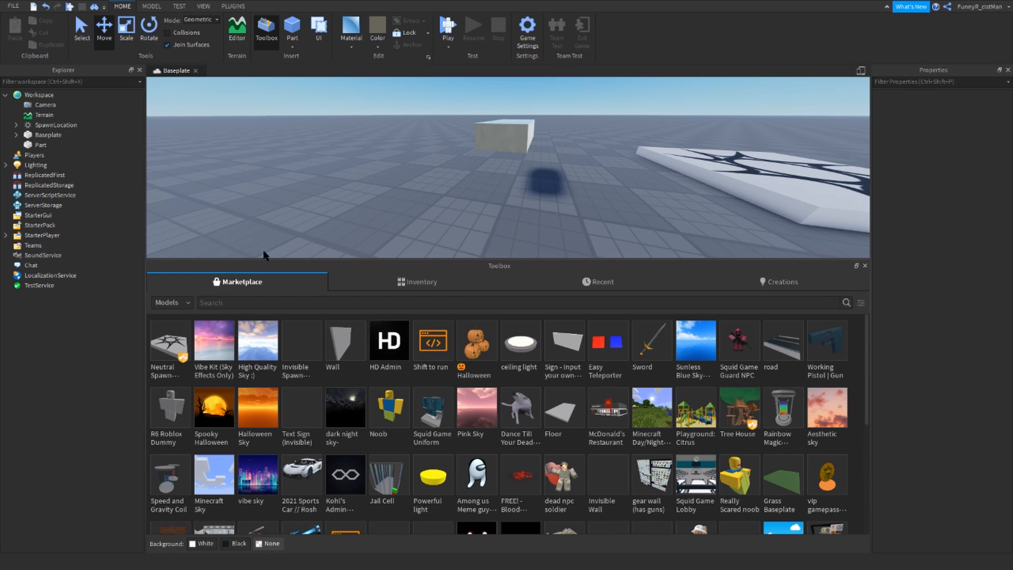
- Insert the "Among us Meme guy" model from the marketplace, view it and delete it
scroll(463, 227, up, 3)
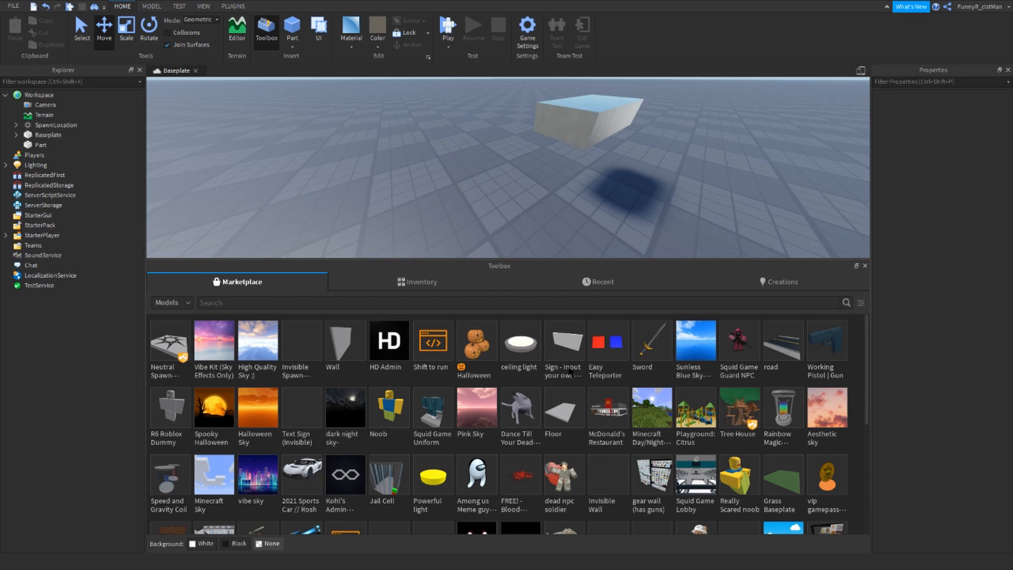
click(476, 475)
right_drag(623, 218, 626, 215)
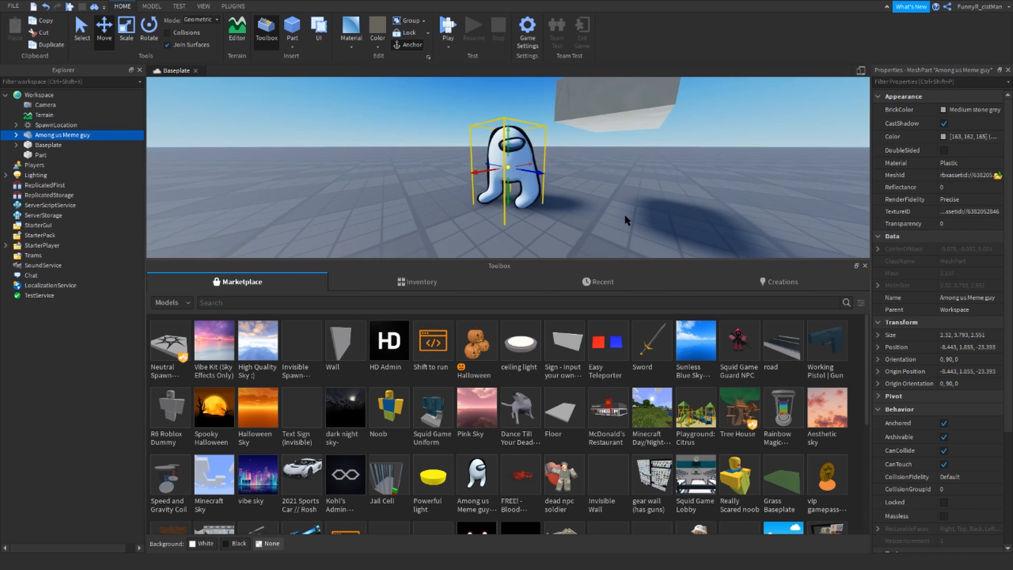
click(625, 216)
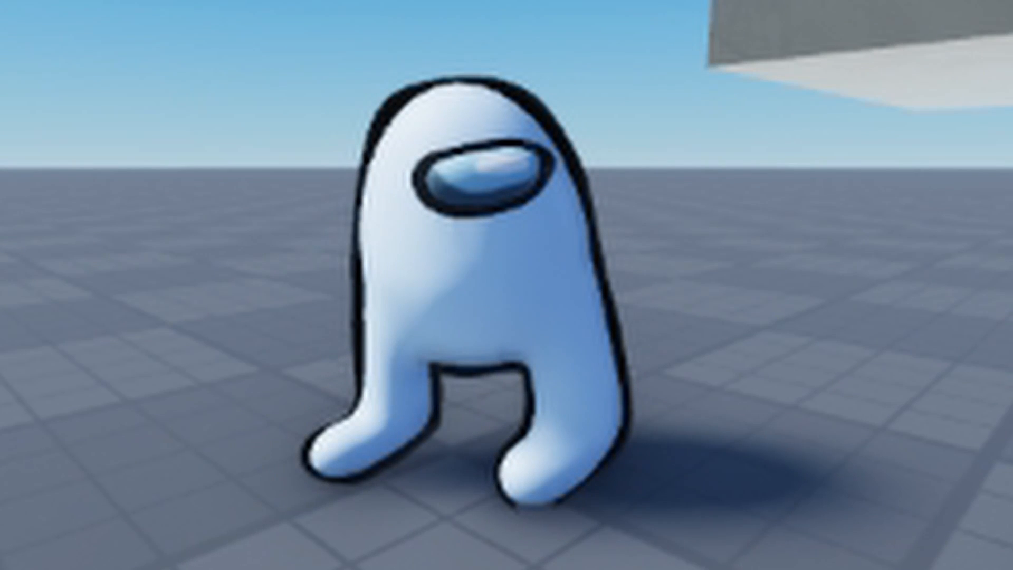
click(507, 264)
key(Delete)
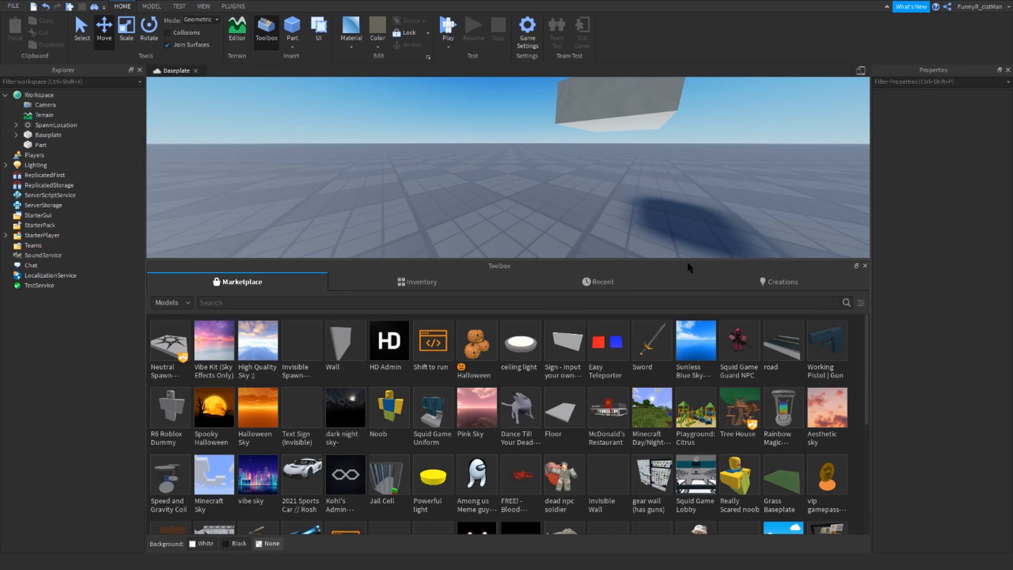
- Insert the "Squid Game Guard NPC" model from the marketplace and delete it
click(730, 338)
right_drag(646, 199, 645, 198)
click(645, 198)
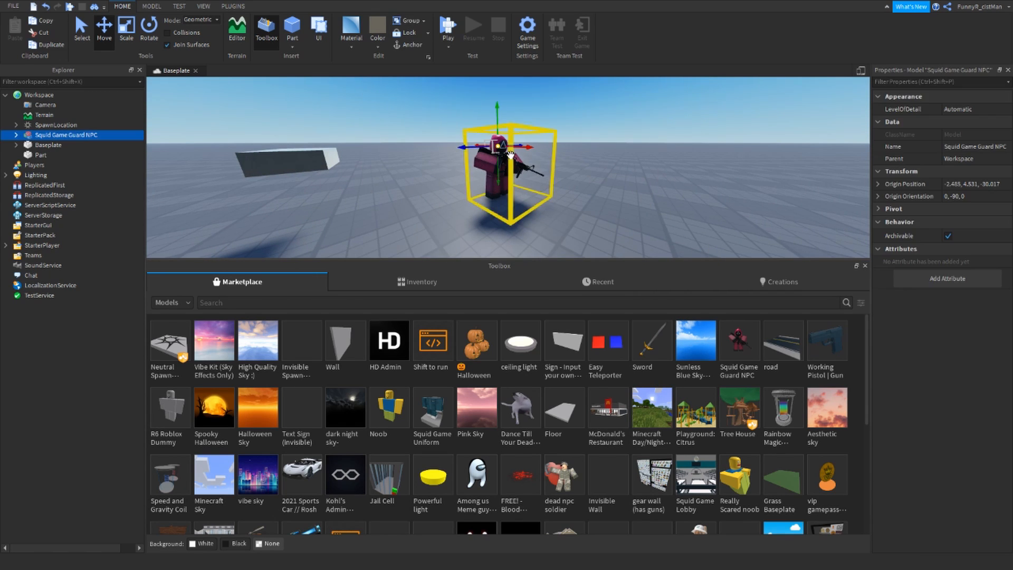
key(Delete)
mouse_move(509, 154)
right_down()
mouse_move(488, 224)
mouse_move(514, 155)
right_up()
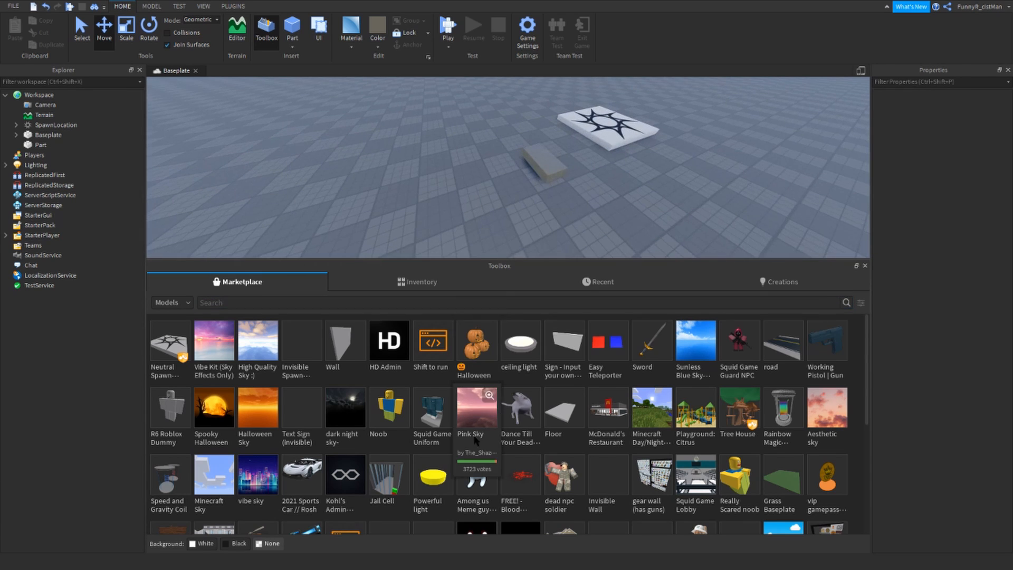
- Insert the "Scary Face Sky" model from the marketplace and look around the scene under the new sky
scroll(475, 454, down, 3)
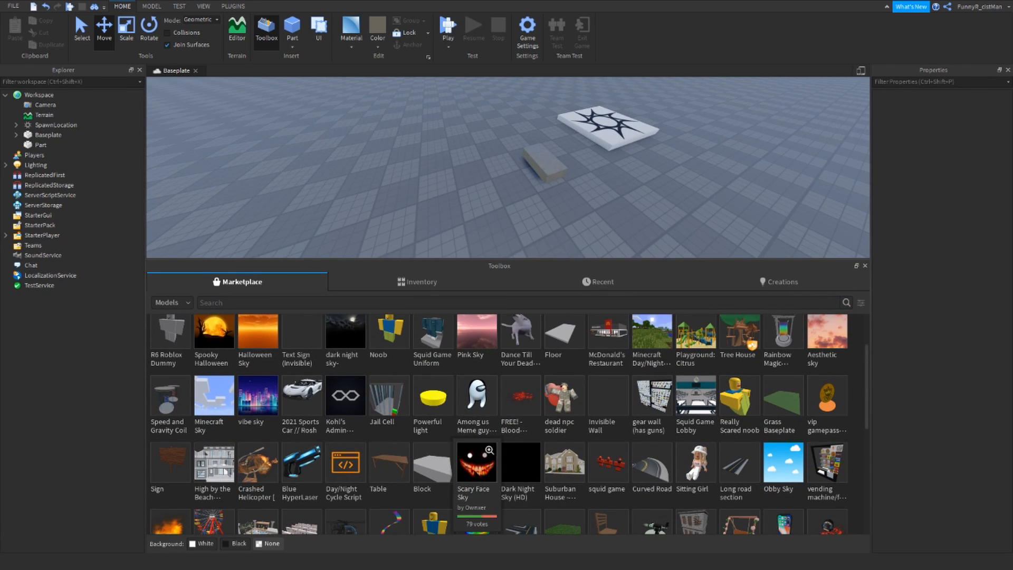
click(481, 474)
right_drag(590, 137, 590, 138)
right_drag(828, 224, 828, 224)
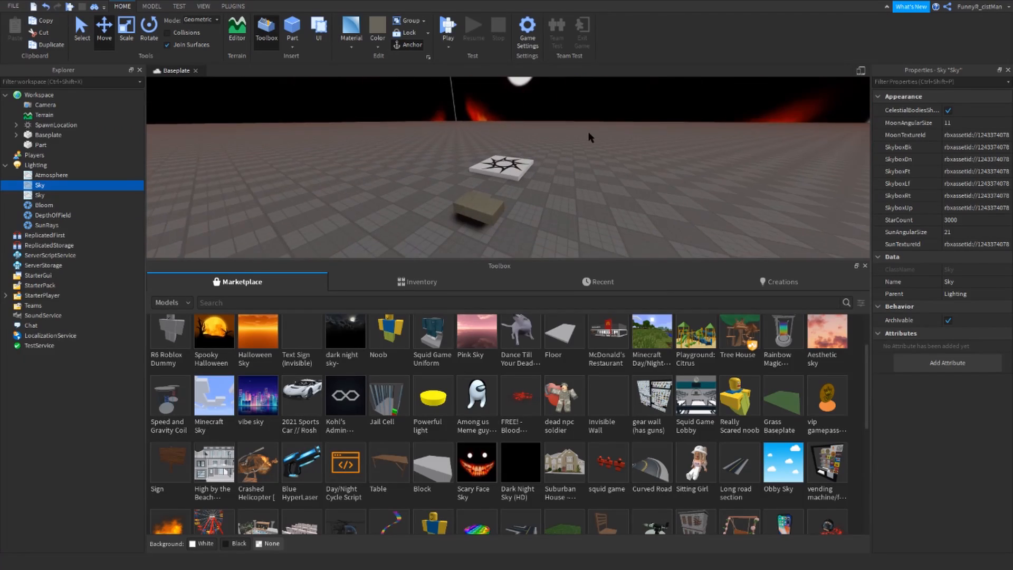
right_drag(589, 133, 589, 133)
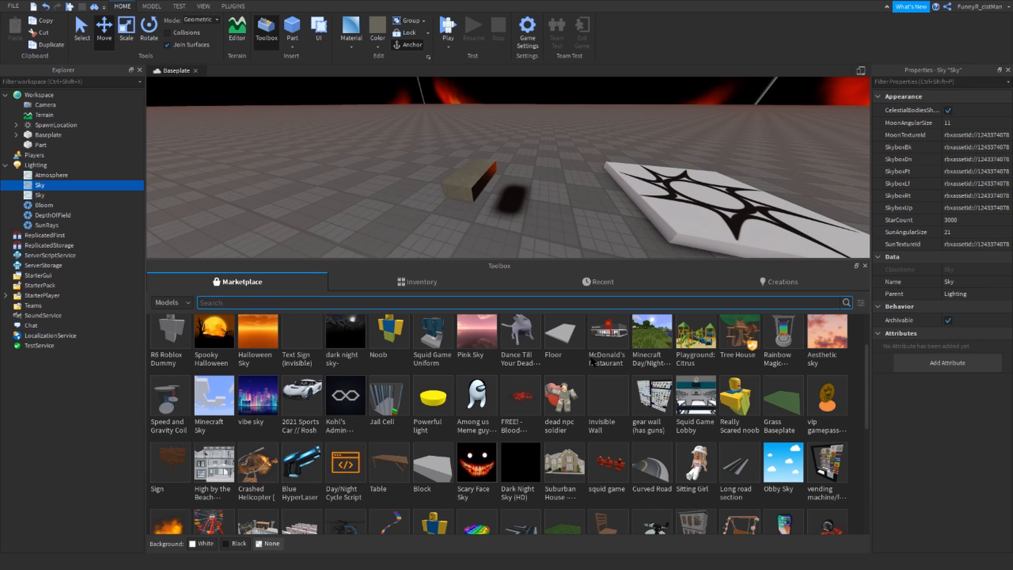
- Browse the marketplace's Images category and examine the items in the Meshes category
scroll(524, 470, down, 3)
scroll(520, 431, up, 4)
scroll(521, 427, up, 2)
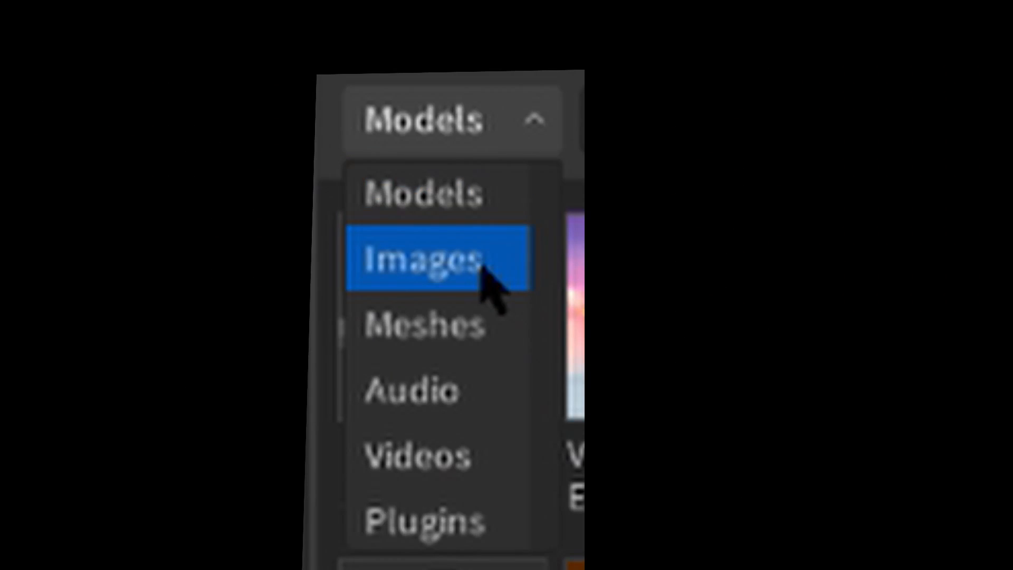
click(491, 278)
click(514, 120)
click(501, 338)
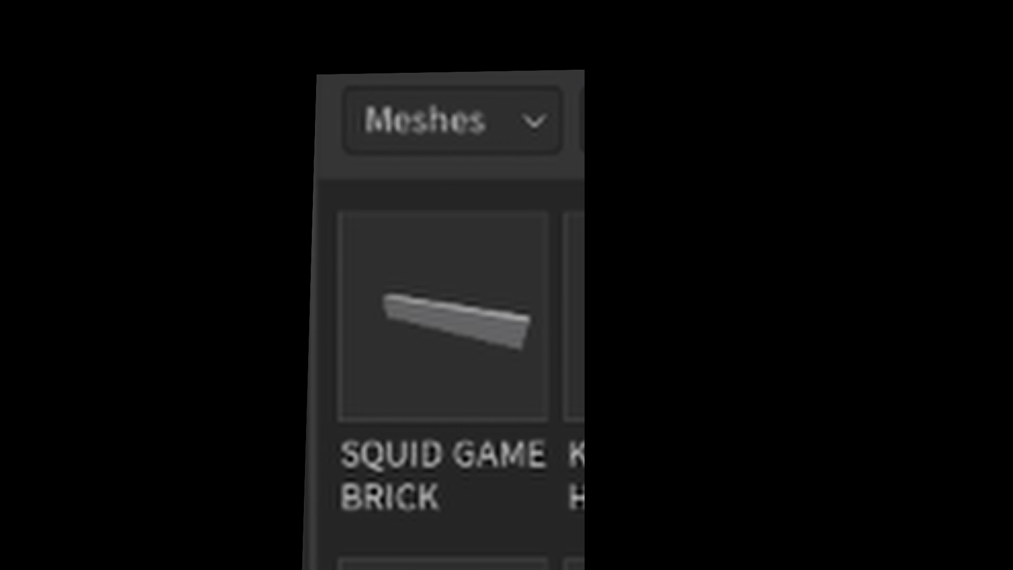
scroll(448, 372, down, 5)
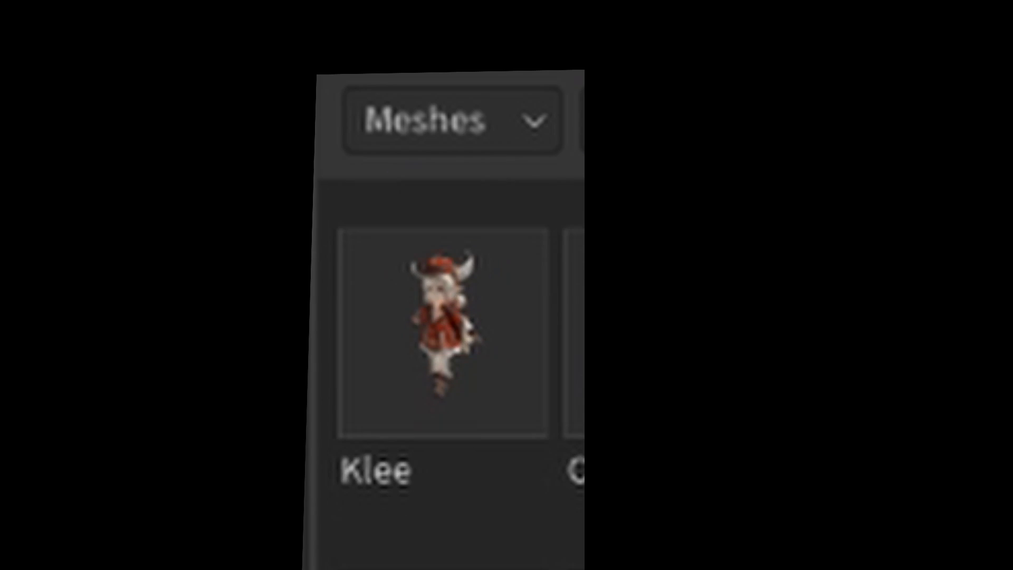
scroll(448, 372, up, 4)
scroll(448, 372, up, 3)
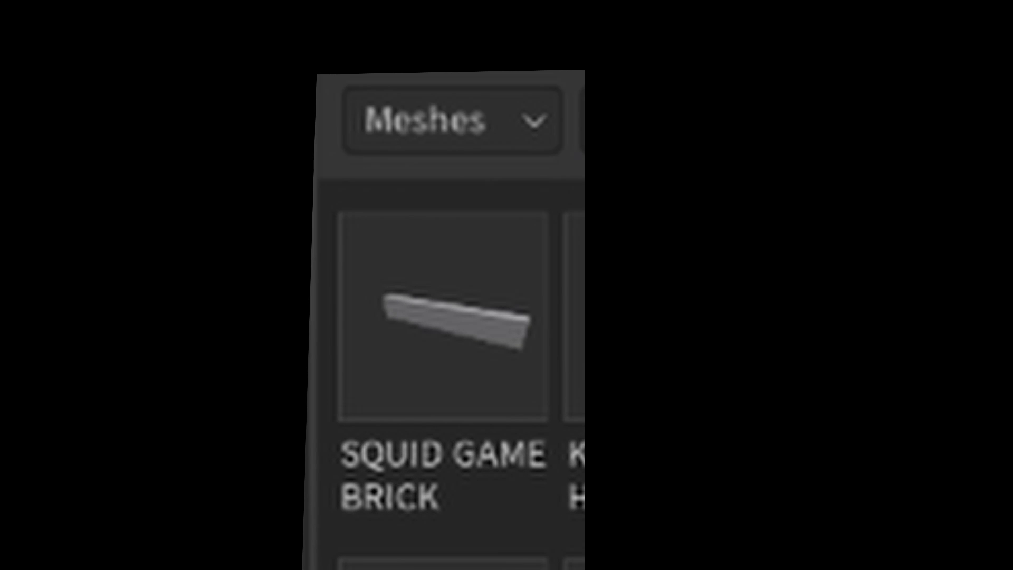
- View the marketplace's Audio category and its Plugins category
click(486, 112)
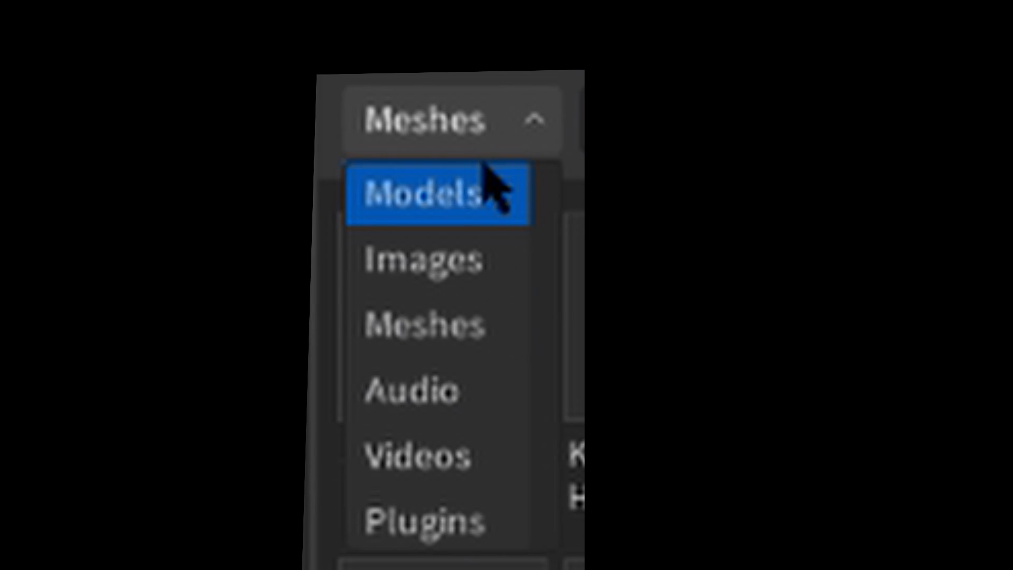
click(451, 399)
click(464, 114)
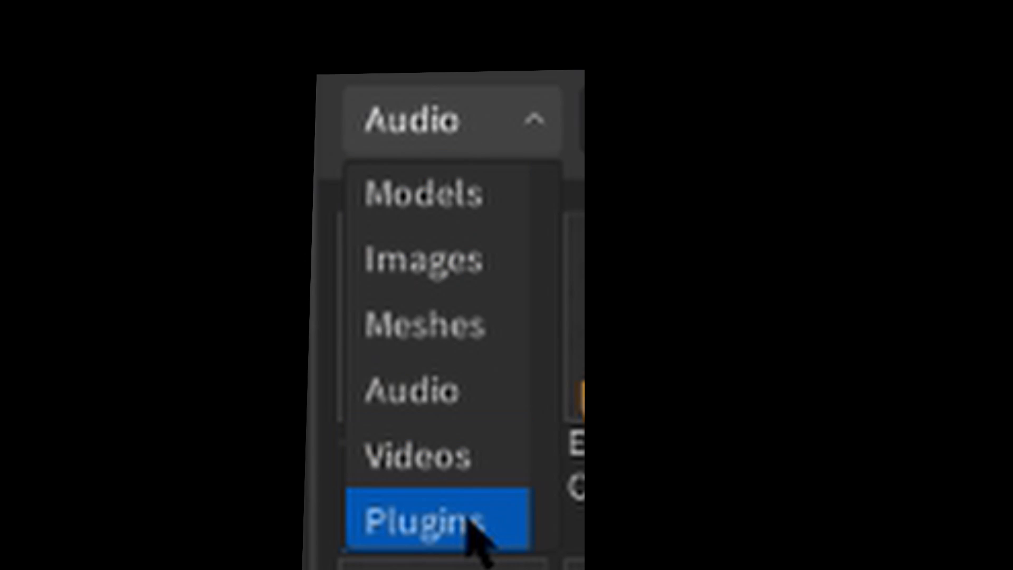
click(437, 520)
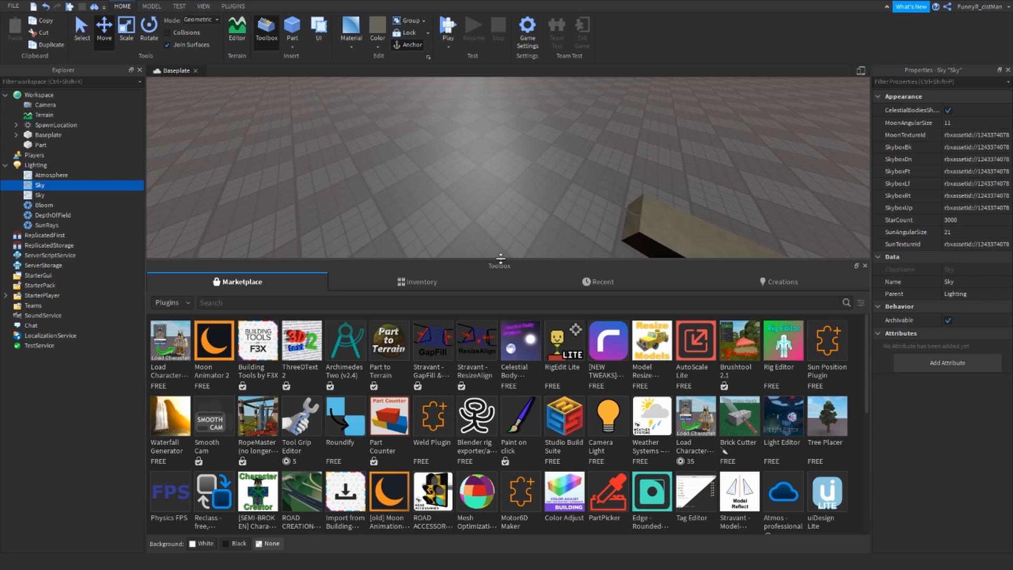
- Set the marketplace category back to Models, close the Toolbox and bring the glass part into close view
right_drag(492, 221, 480, 220)
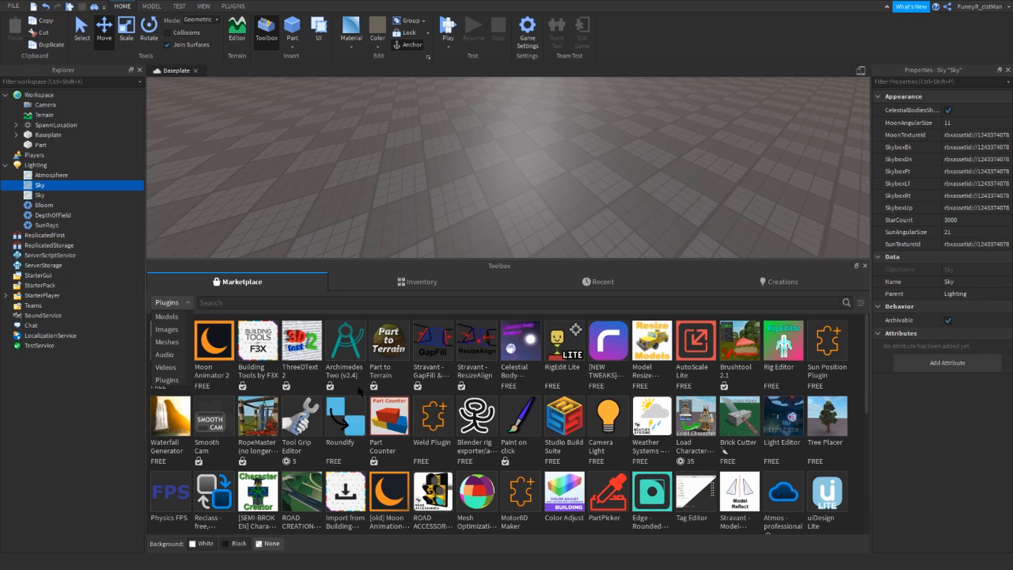
click(176, 317)
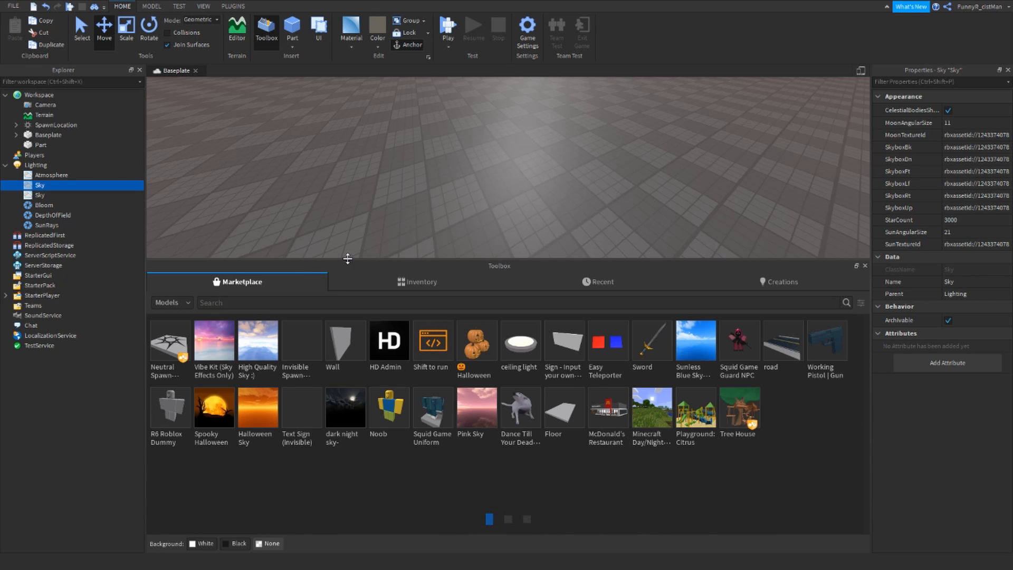
click(865, 266)
right_drag(787, 249, 777, 251)
key(d)
key(w)
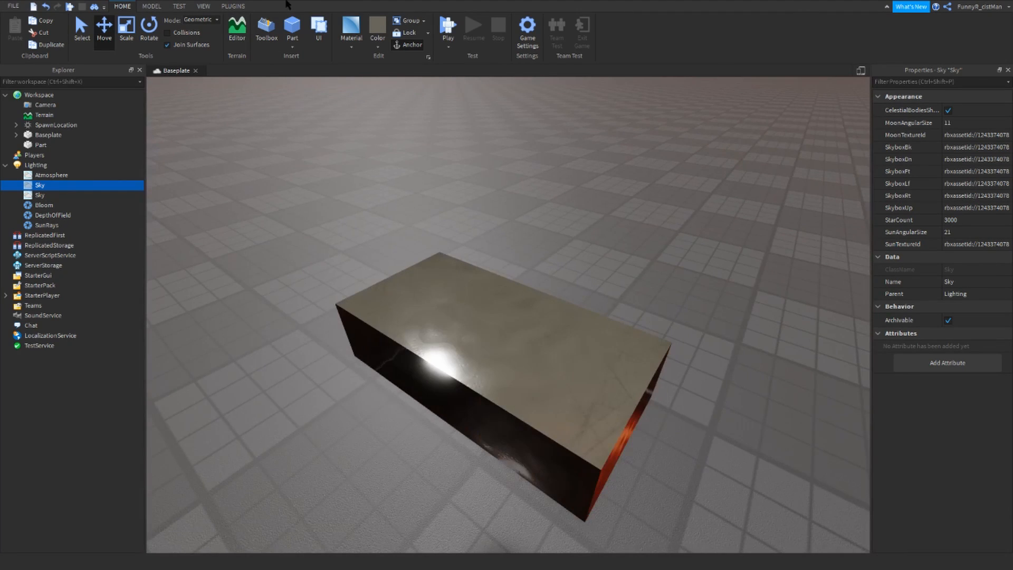
- Display the modelling tools and select the glass part on the baseplate
click(152, 7)
click(134, 4)
click(153, 7)
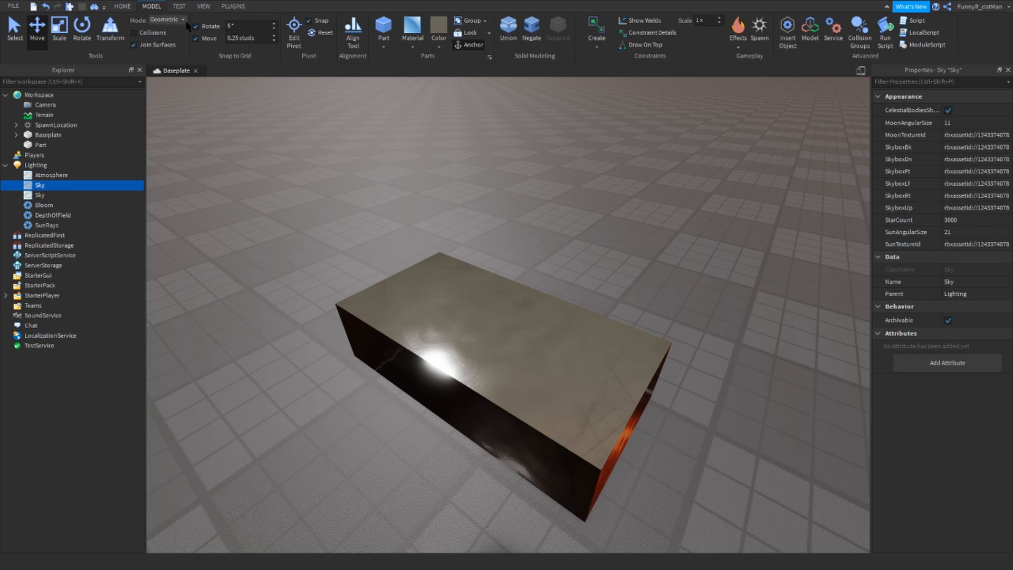
right_drag(399, 189, 450, 191)
click(450, 194)
right_drag(493, 273, 464, 249)
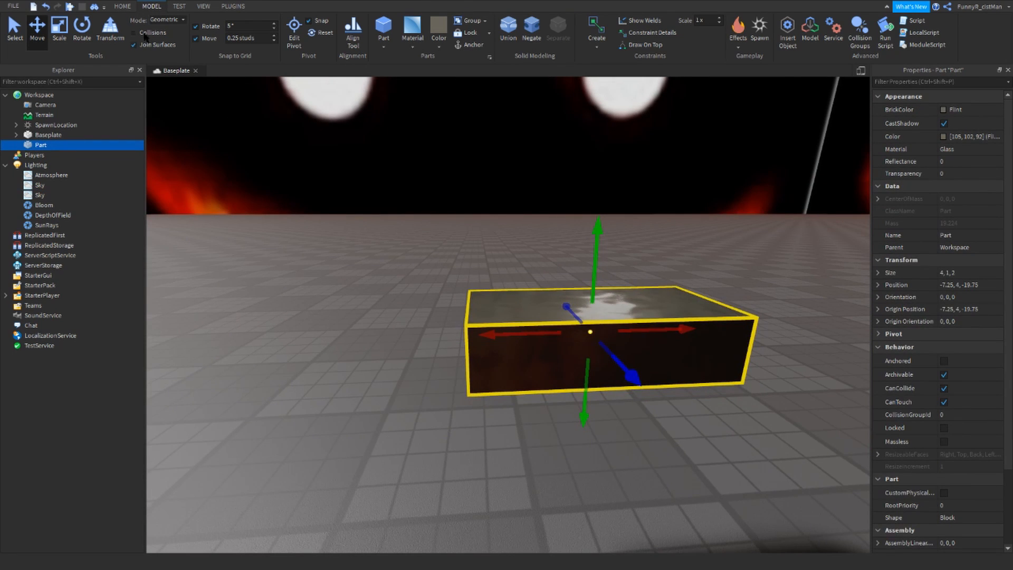
- Demonstrate the Select, Move, Scale and Rotate tools on the selected part by cycling through them twice
click(122, 6)
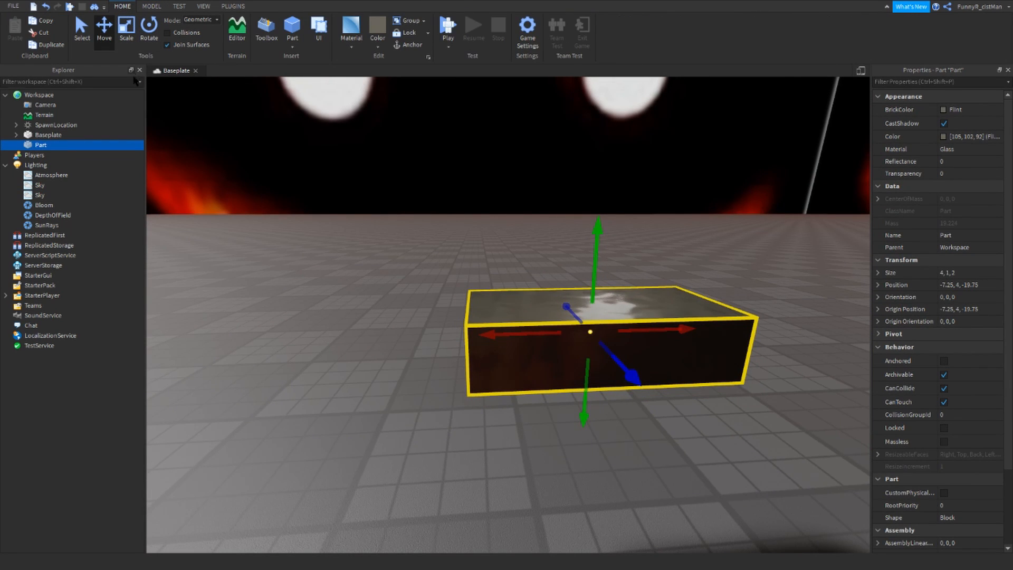
click(156, 5)
click(118, 6)
click(80, 27)
click(104, 28)
click(127, 28)
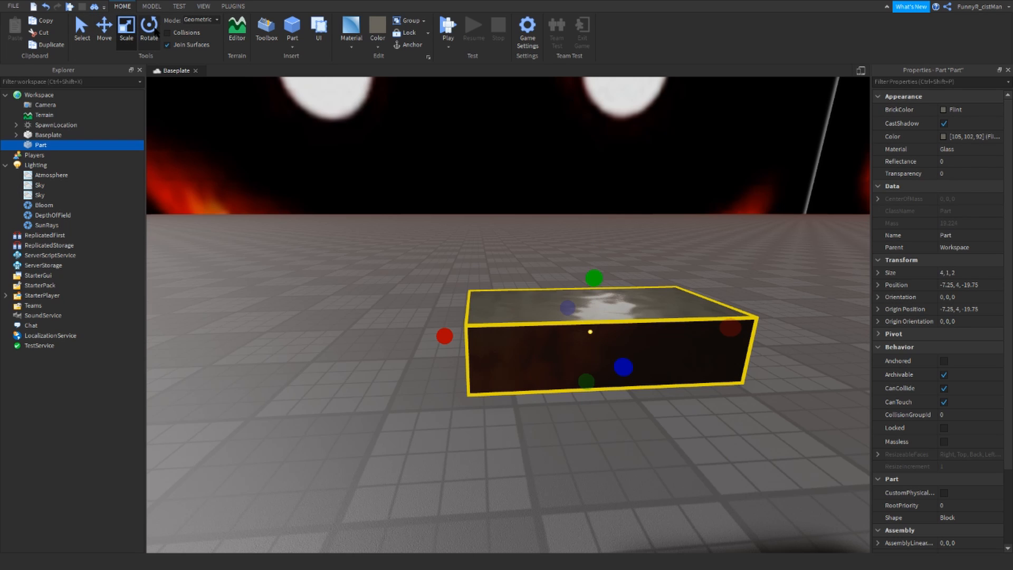
click(150, 28)
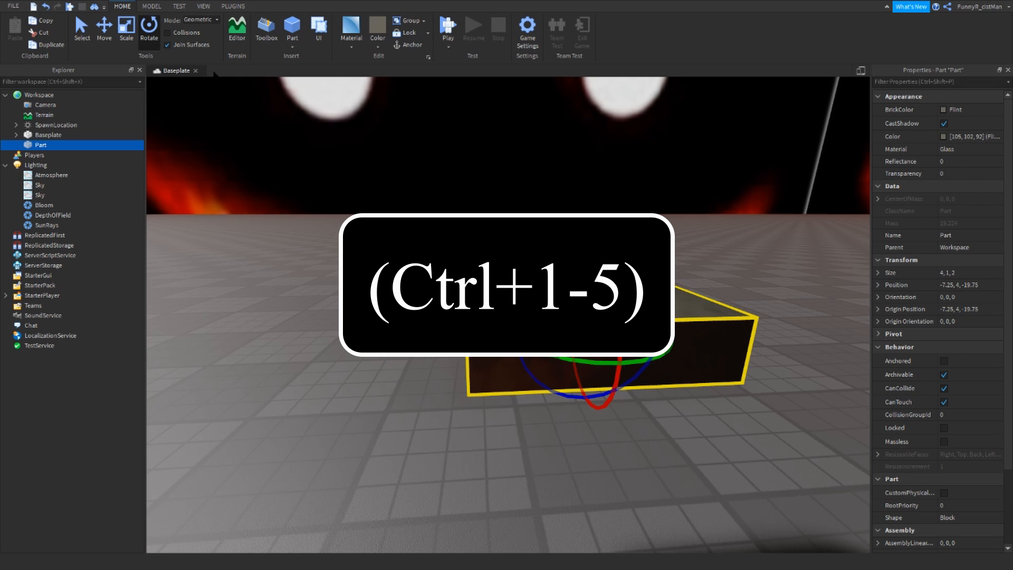
key(ctrl+1)
key(ctrl+2)
key(ctrl+3)
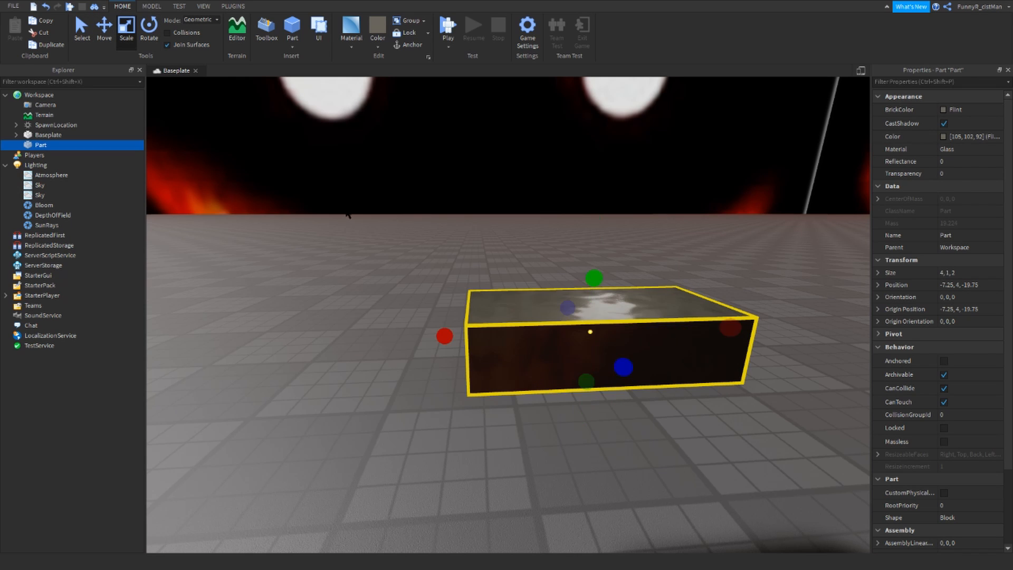
key(ctrl+4)
- Show the Transform tool's handles on the selected part and return to the Select tool
click(145, 6)
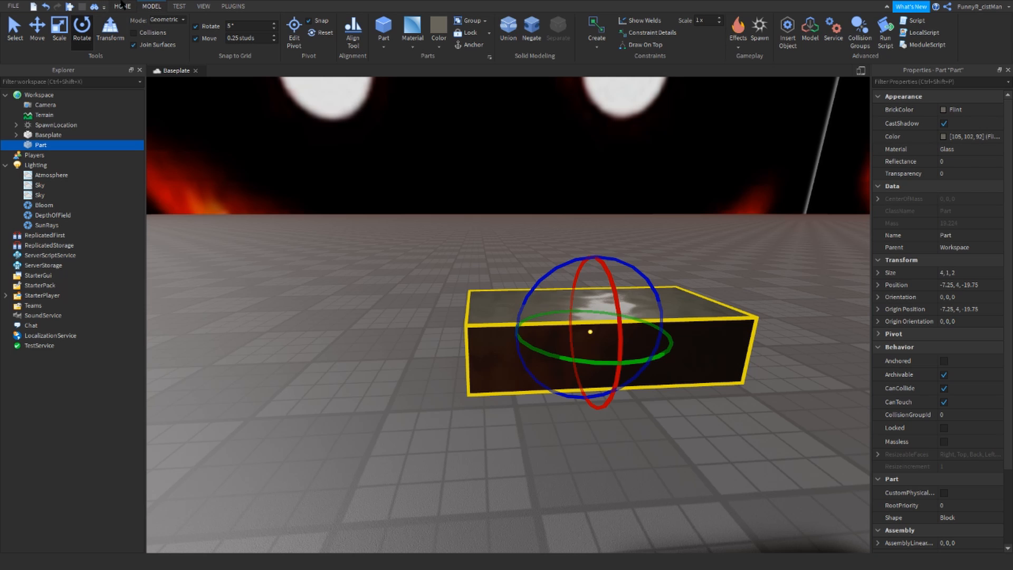
right_drag(495, 300, 490, 217)
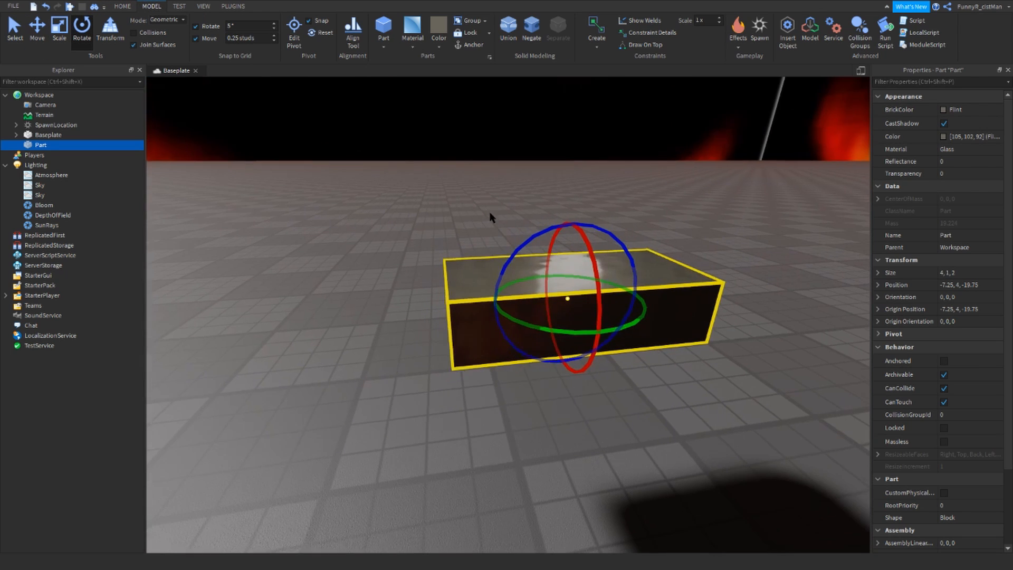
click(111, 29)
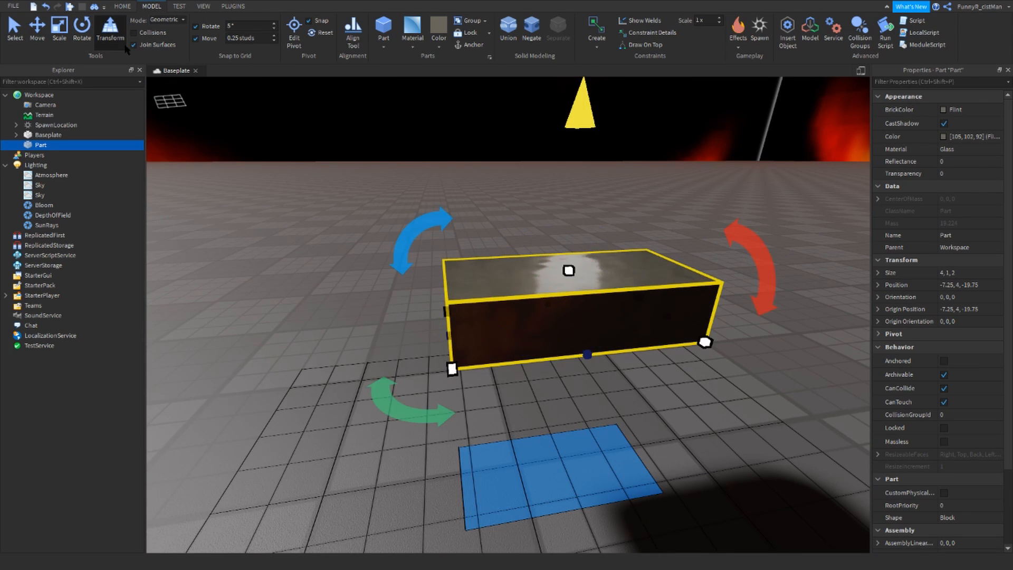
right_drag(413, 193, 416, 188)
right_drag(398, 377, 397, 376)
click(7, 30)
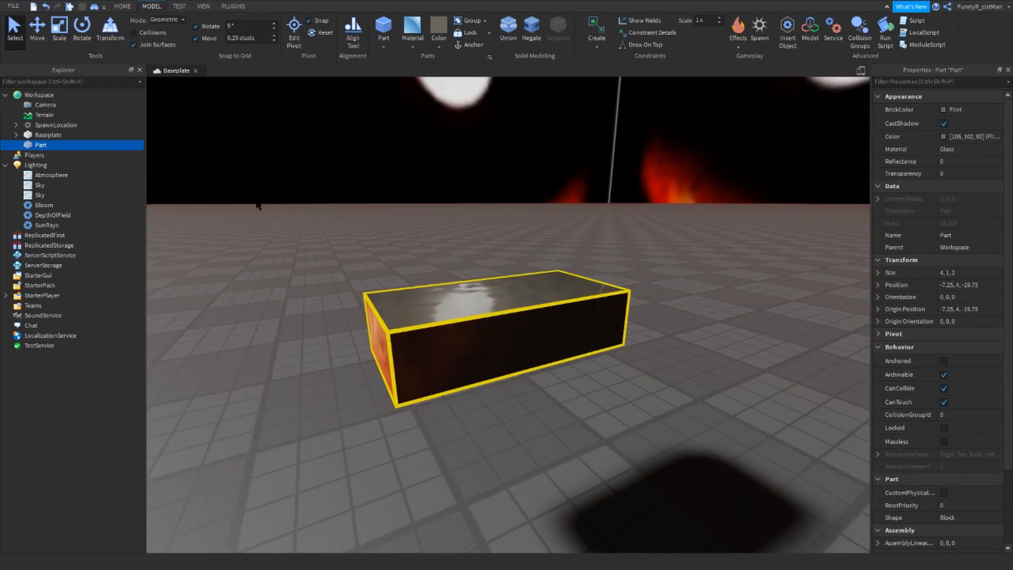
right_drag(256, 203, 251, 211)
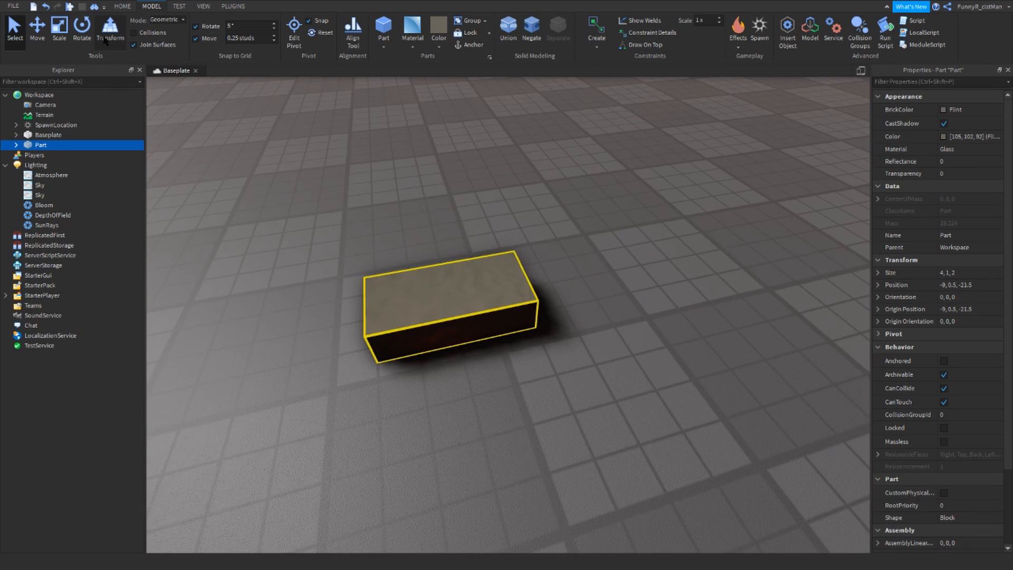
- Turn on Collisions and duplicate the part so that the copy stacks on top of the original
click(135, 33)
click(381, 272)
right_drag(581, 285, 559, 285)
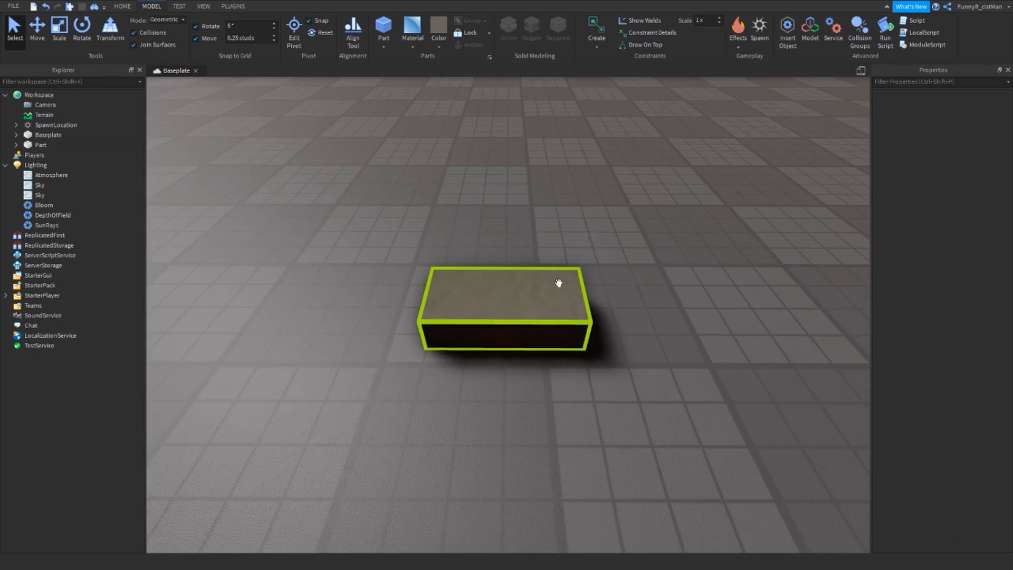
scroll(525, 326, up, 3)
click(532, 308)
key(ctrl+d)
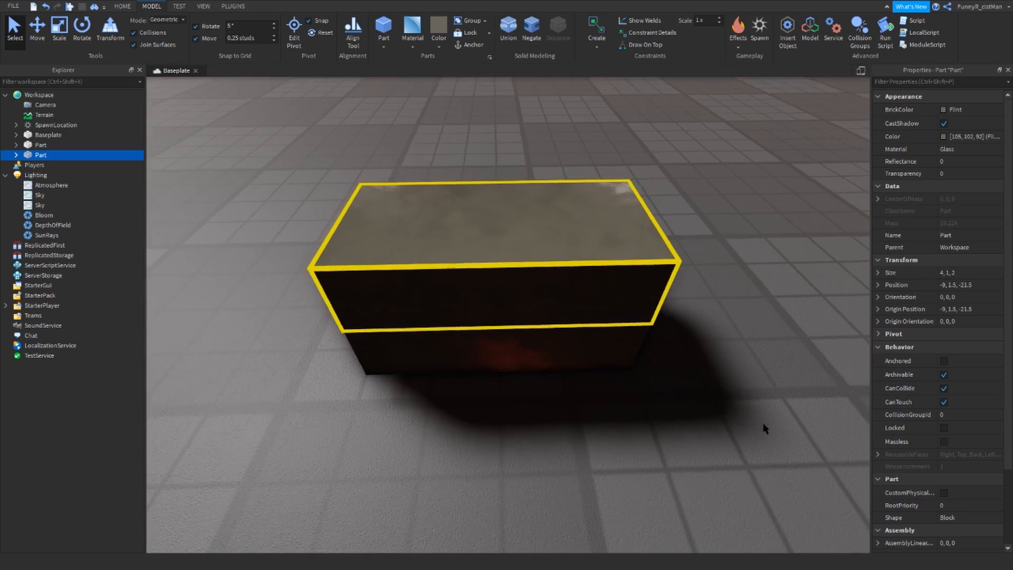
click(765, 429)
right_drag(765, 428, 738, 398)
- Duplicate the upper part to stack another copy above it and deselect it
click(545, 267)
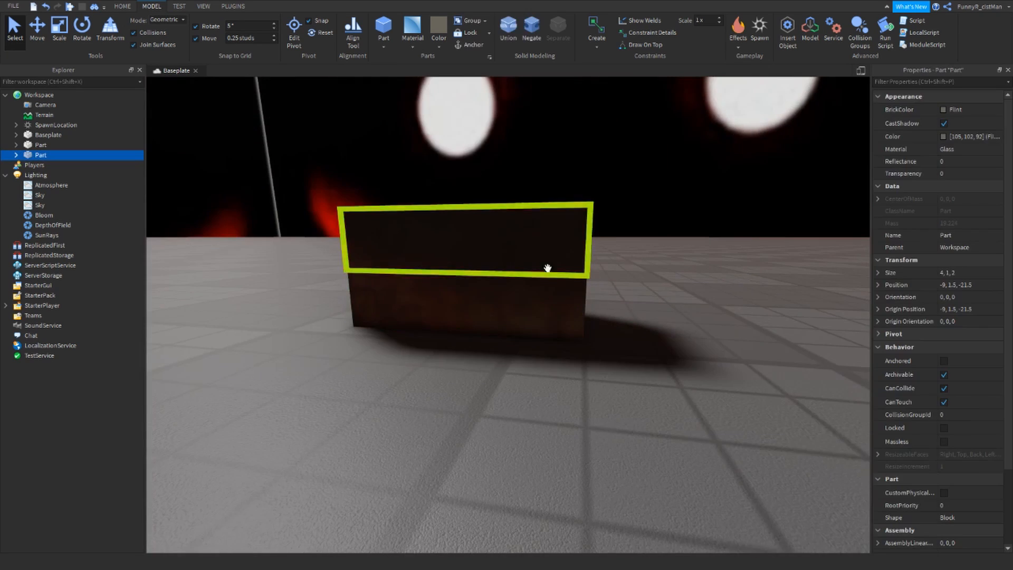
key(ctrl+d)
right_drag(545, 267, 580, 263)
click(630, 255)
scroll(631, 256, down, 2)
- Delete both stacked copies, keeping only the original part on the baseplate
click(477, 286)
key(Delete)
click(480, 313)
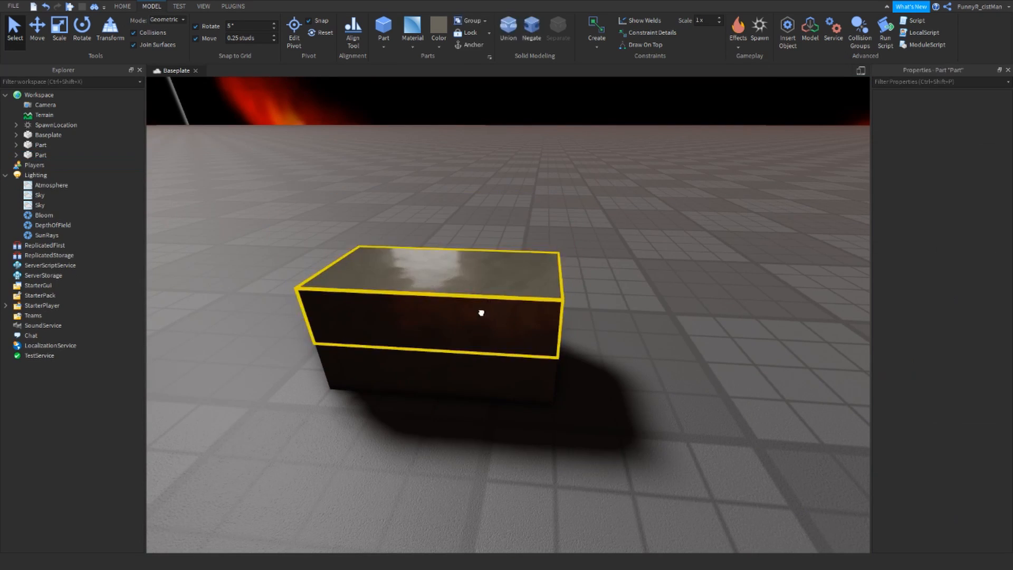
key(Delete)
- Turn off Collisions and duplicate the part five times in the same position
click(136, 34)
click(436, 327)
key(ctrl+d)
key(ctrl+d)
key(ctrl+d)
key(ctrl+d)
key(ctrl+d)
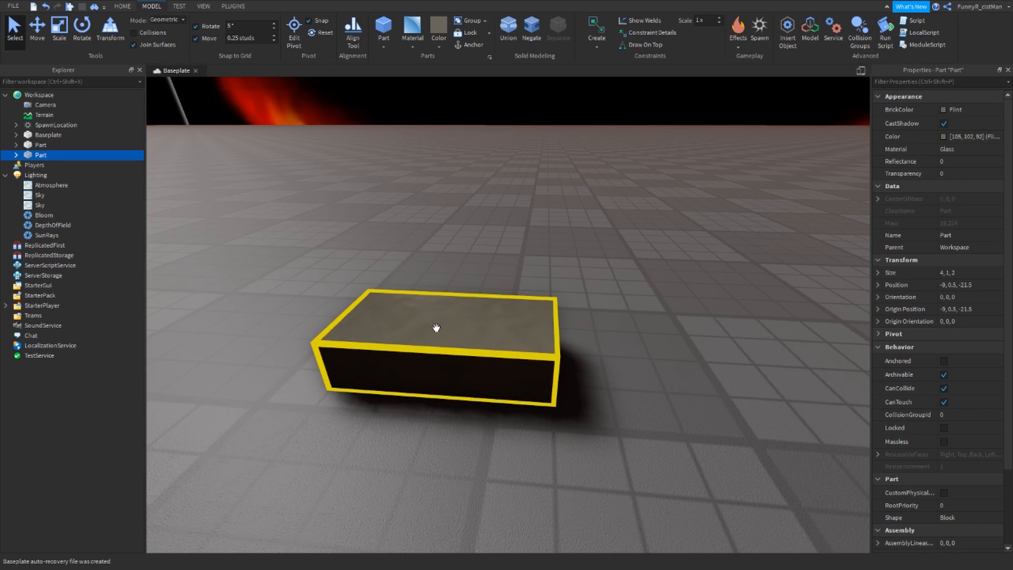
- Pull one copy aside with the Move tool and delete all the overlapping parts one by one
click(39, 34)
drag(529, 313, 675, 289)
key(Delete)
click(509, 330)
key(Delete)
click(520, 343)
key(Delete)
click(524, 350)
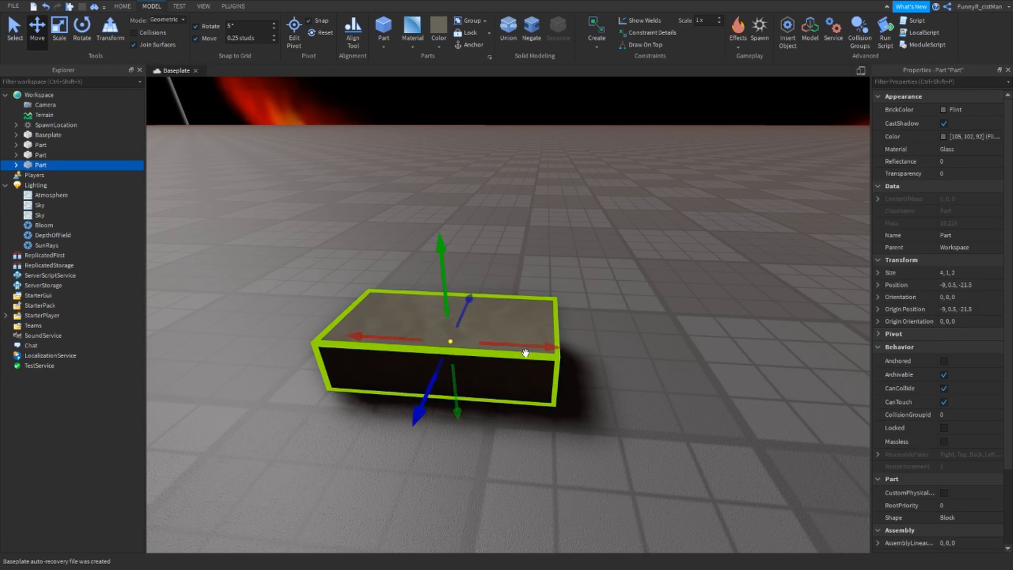
key(Delete)
click(525, 352)
key(Delete)
click(524, 353)
key(Delete)
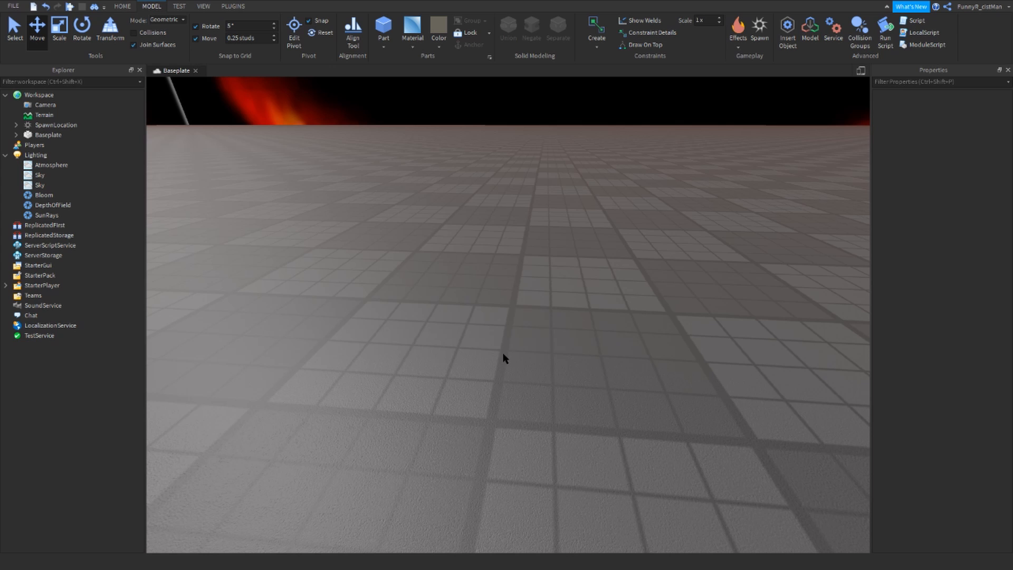
- Undo the last deletion to restore the part and duplicate it with Collisions on
key(ctrl+z)
click(510, 230)
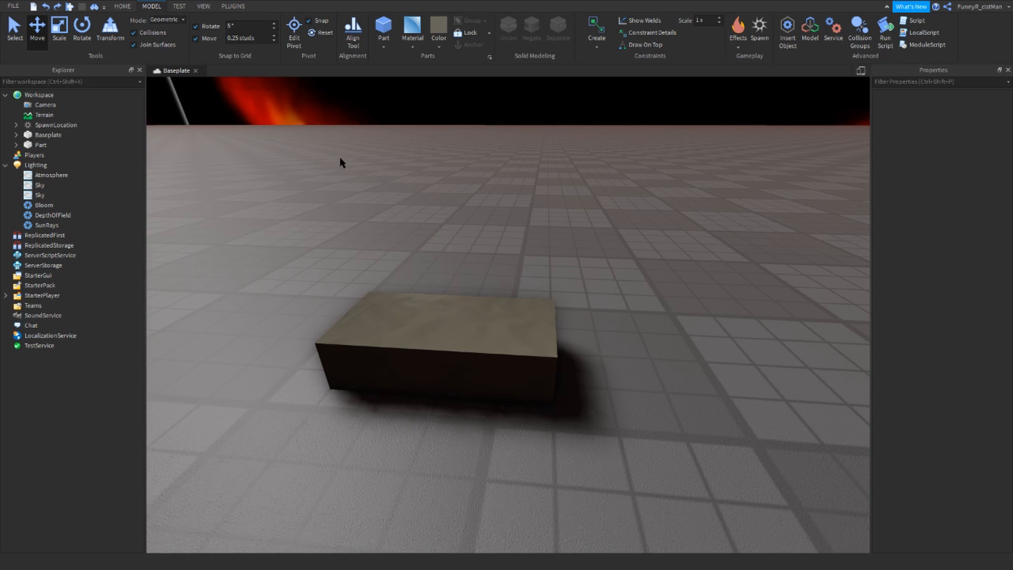
right_drag(340, 162, 149, 97)
key(d)
click(324, 235)
key(ctrl+d)
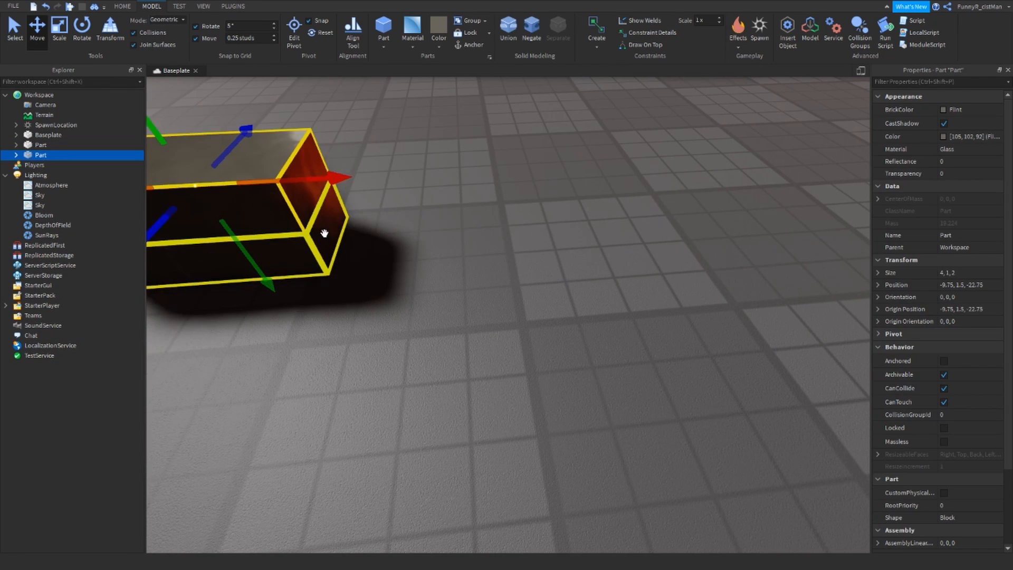
- Move the copy to the ground beside the original part and push it towards the original
click(686, 174)
drag(335, 178, 380, 256)
key(a)
right_drag(380, 255, 384, 244)
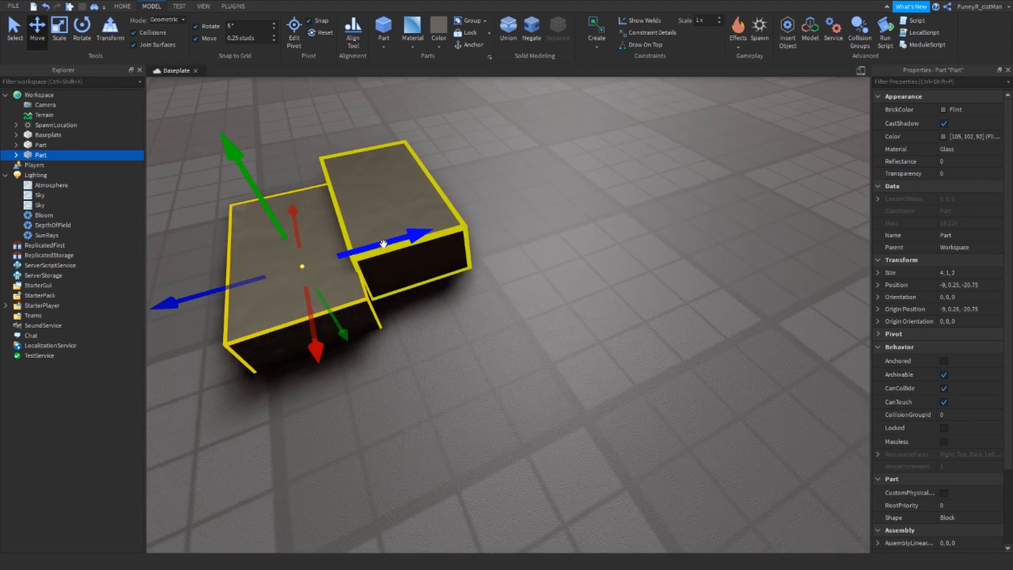
drag(384, 244, 453, 230)
- Slide the copy so its long side rests against the original part, slightly offset at the ends, and deselect it
key(d)
drag(702, 172, 373, 197)
key(a)
key(a)
key(s)
click(528, 323)
drag(547, 311, 590, 288)
click(571, 320)
key(w)
key(d)
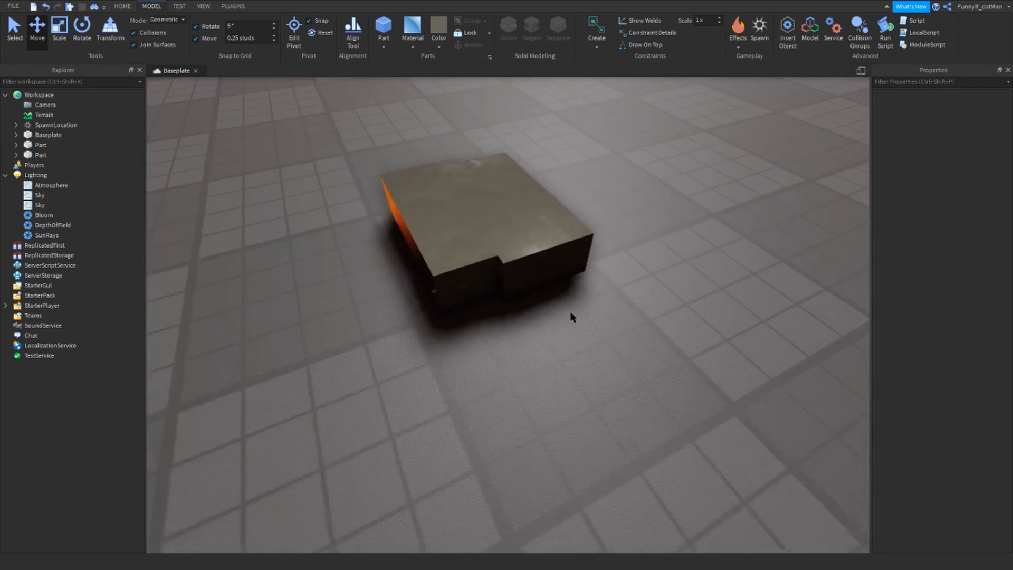
- With Collisions on, slide the copy along the ground until it sits flush beside the original part, and deselect it
drag(365, 234, 341, 311)
click(468, 303)
key(a)
click(486, 219)
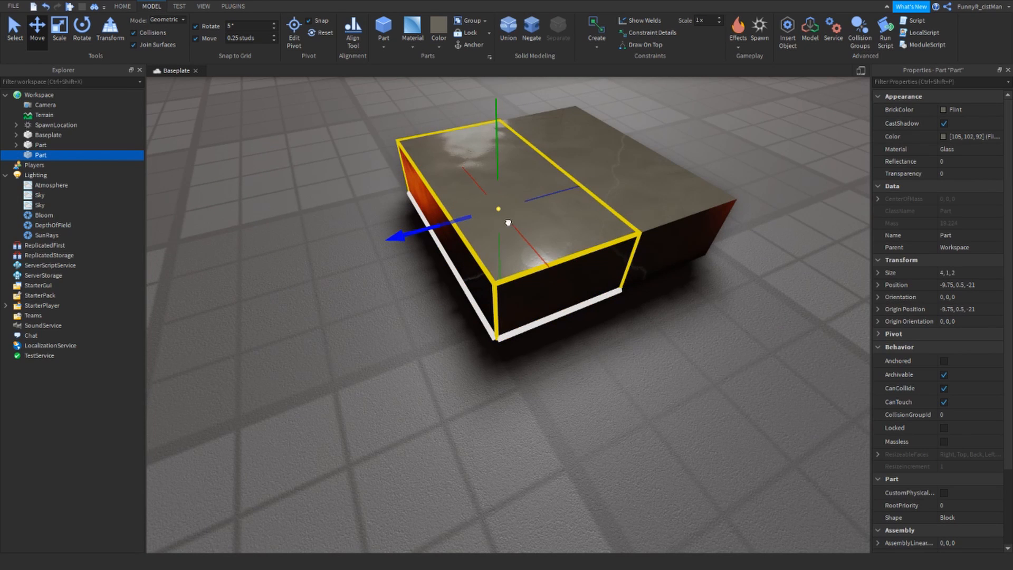
drag(508, 222, 591, 261)
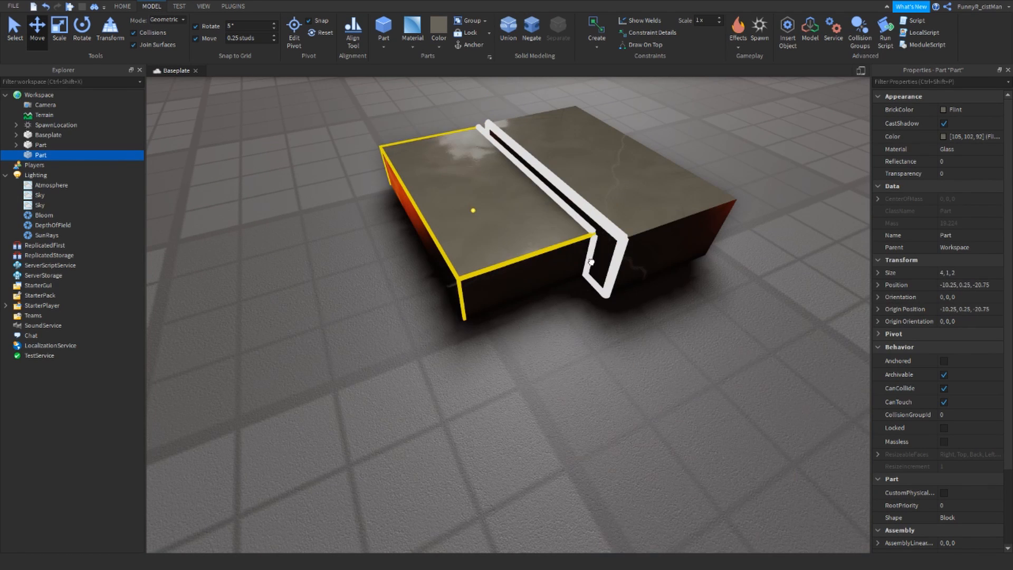
click(281, 100)
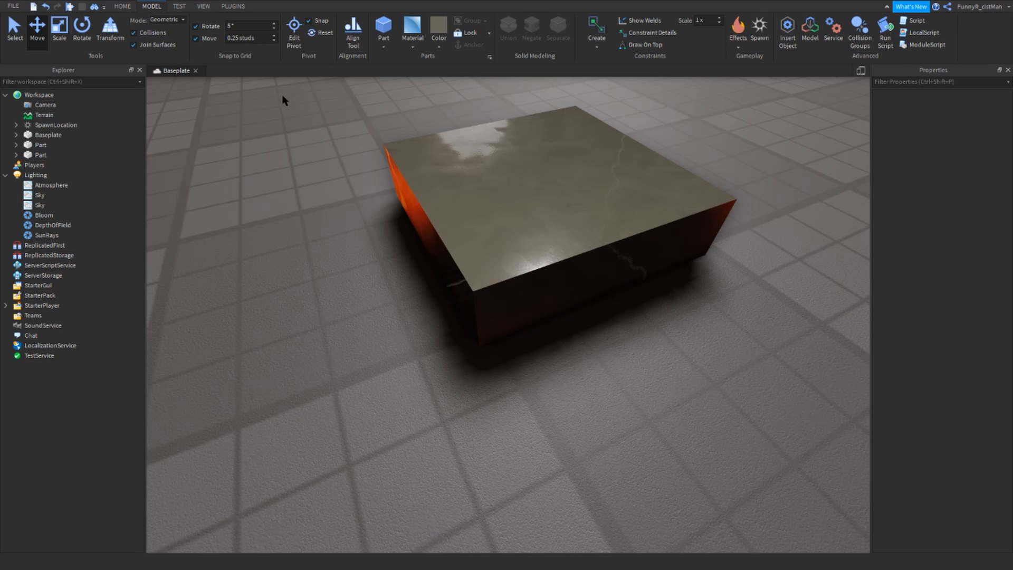
- Turn Collisions off and move the copy sideways into the original part until the two completely overlap
click(144, 34)
click(476, 245)
drag(420, 232, 497, 218)
key(d)
right_drag(500, 219, 522, 238)
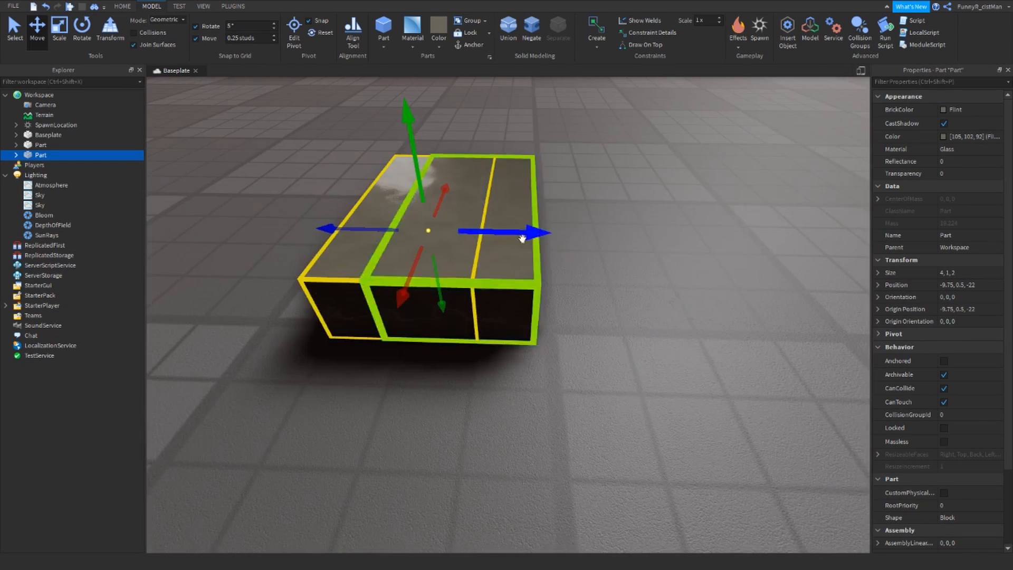
drag(486, 232, 524, 234)
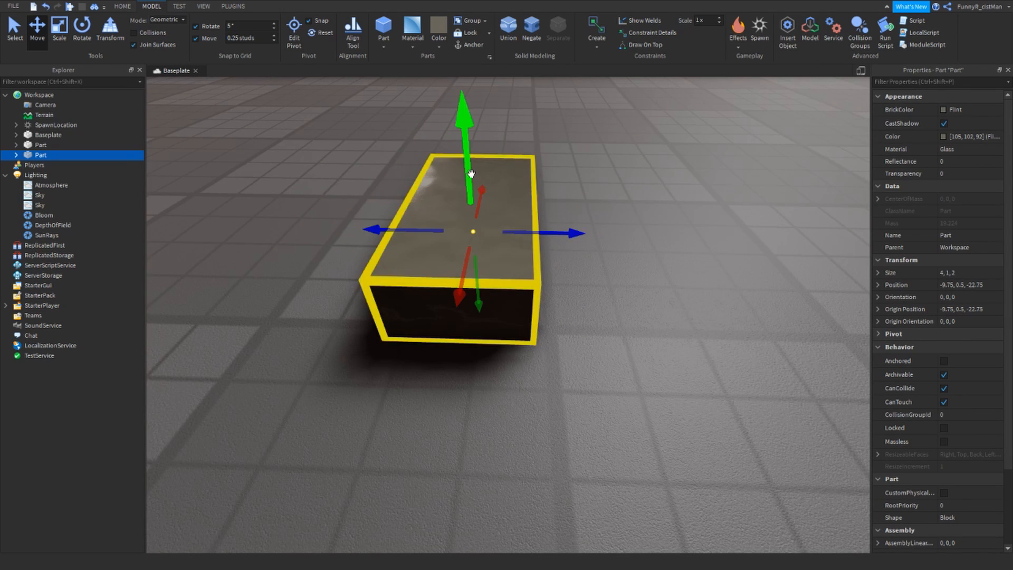
- Raise the overlapping copy by 0.25 studs and delete it
drag(471, 174, 470, 154)
key(w)
key(d)
right_drag(675, 259, 675, 259)
key(s)
key(s)
click(688, 208)
right_drag(690, 208, 690, 207)
key(a)
click(552, 255)
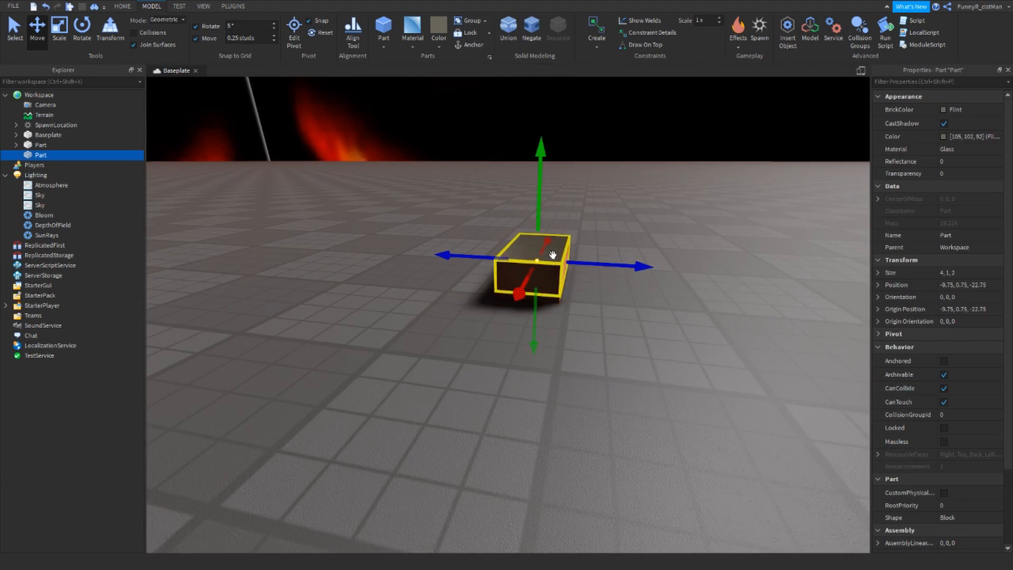
key(Delete)
- Set the Move snap increment to 1 stud
key(a)
right_drag(691, 310, 691, 310)
key(a)
right_drag(569, 303, 595, 333)
key(w)
key(a)
key(s)
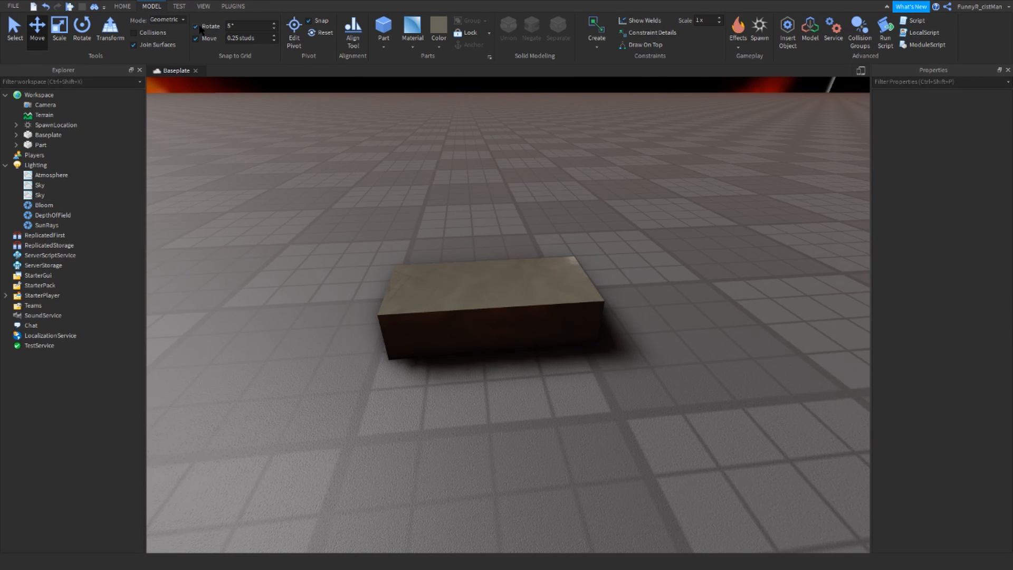
right_drag(258, 110, 259, 110)
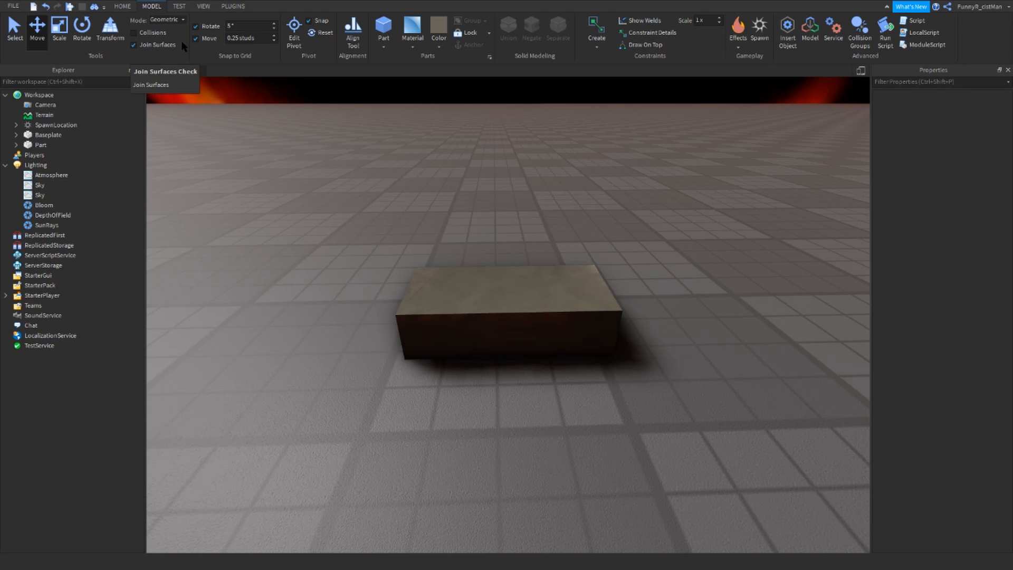
click(196, 39)
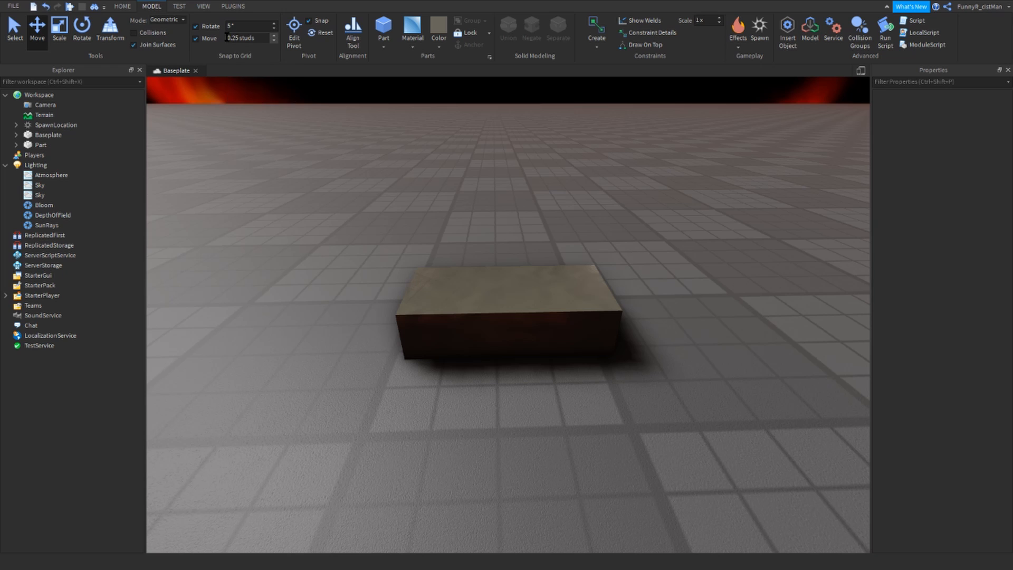
double_click(232, 39)
- Move the remaining part along the ground in 1-stud increments to position -7, 0.5, -19
right_drag(360, 129, 392, 160)
click(454, 214)
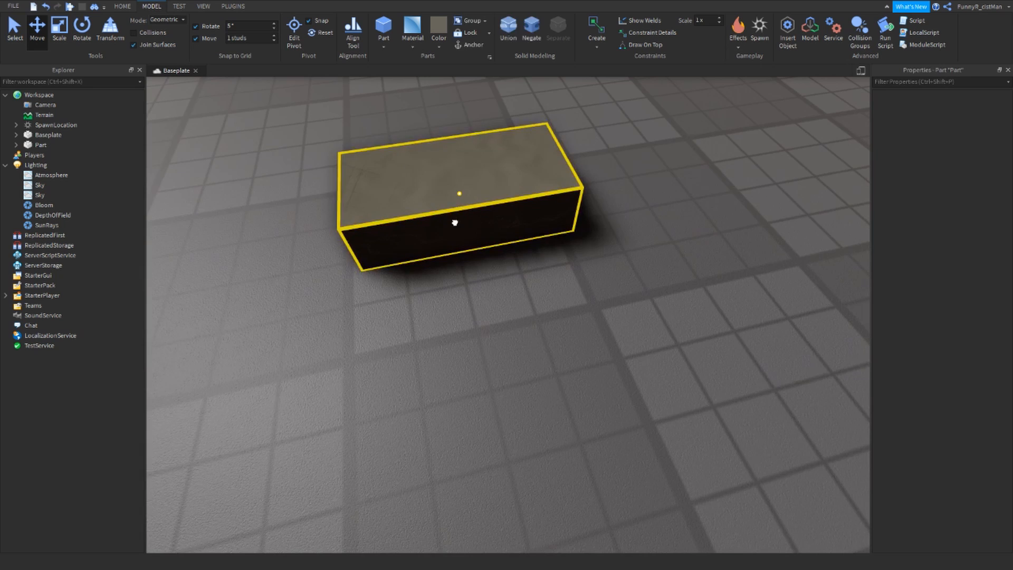
right_drag(454, 221, 610, 301)
click(635, 294)
right_drag(471, 312, 403, 273)
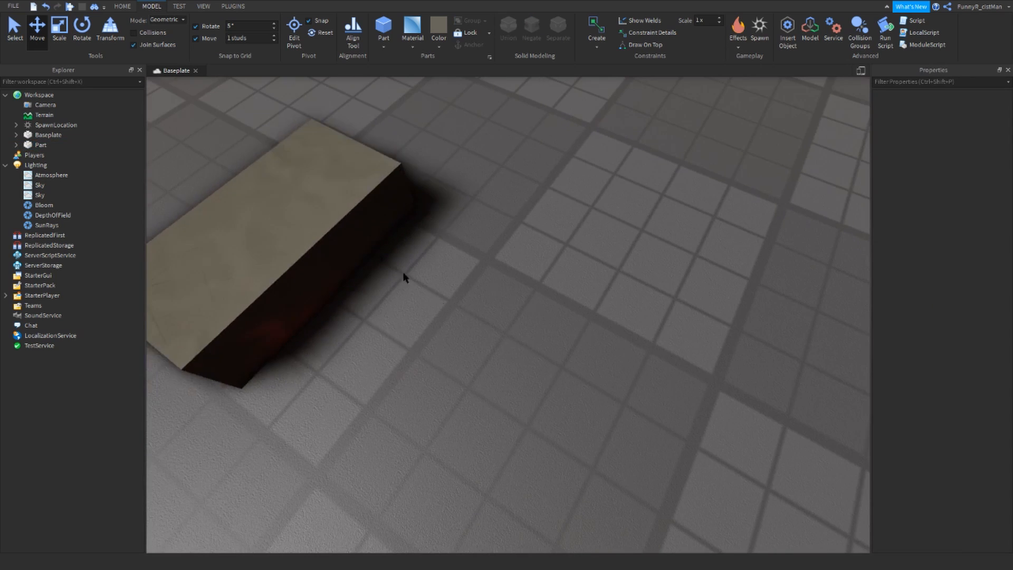
drag(280, 160, 556, 191)
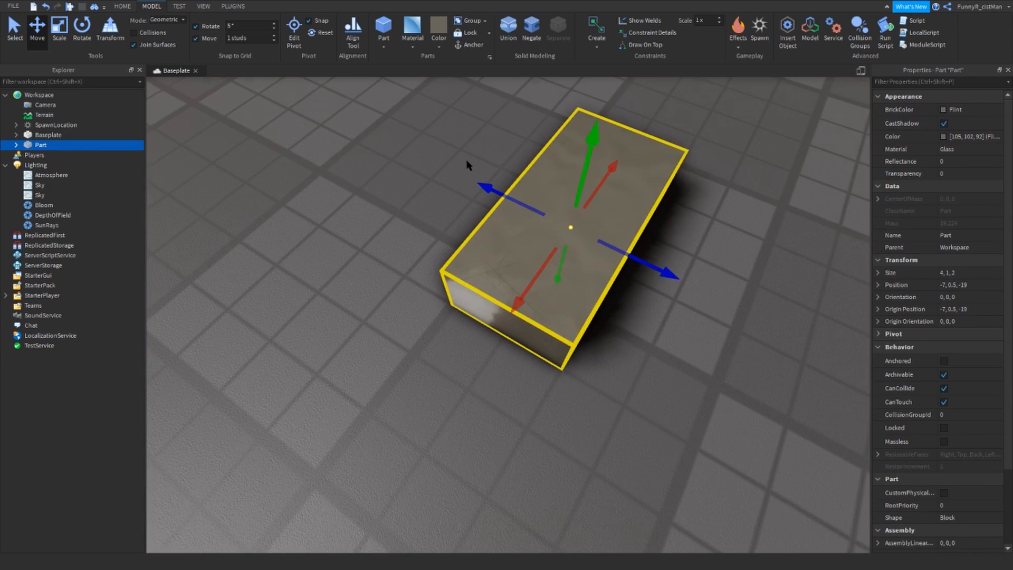
- Scale the part down to a 1 by 1 by 1 stud cube
click(54, 29)
right_drag(636, 211, 635, 204)
drag(636, 205, 611, 214)
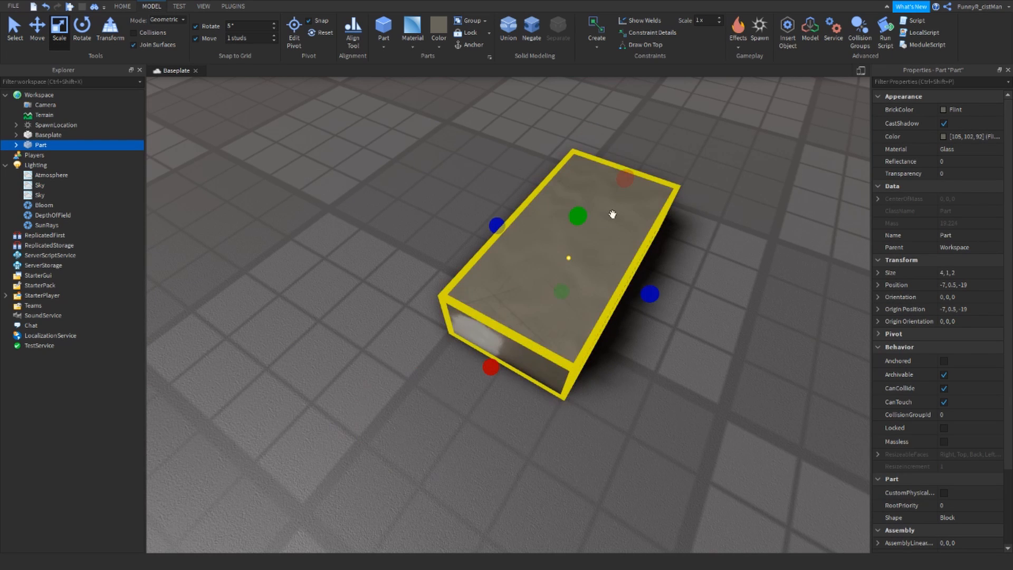
drag(624, 179, 507, 264)
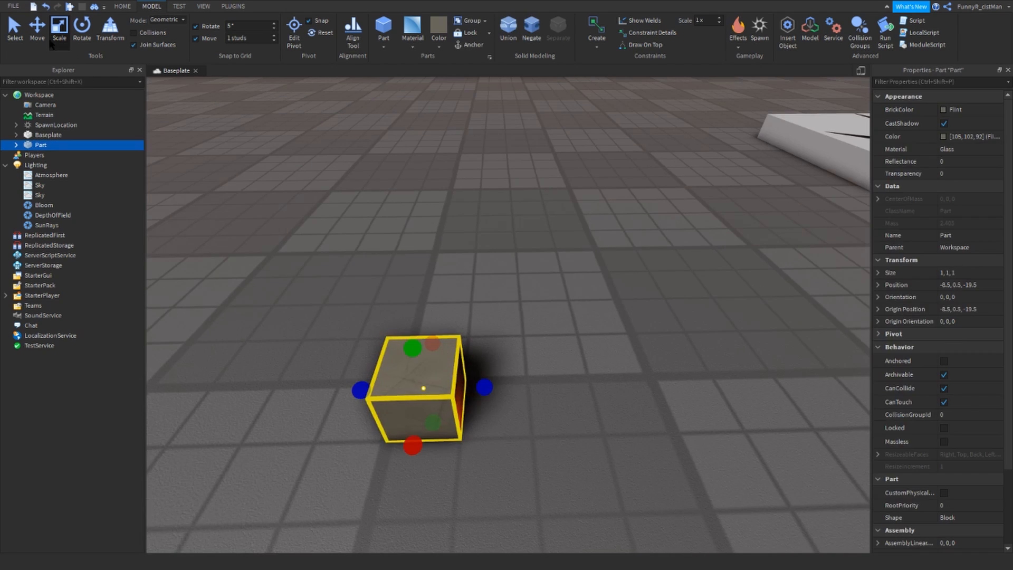
- Duplicate the cube, move the copy aside with the Move tool, and delete that copy
key(ctrl+2)
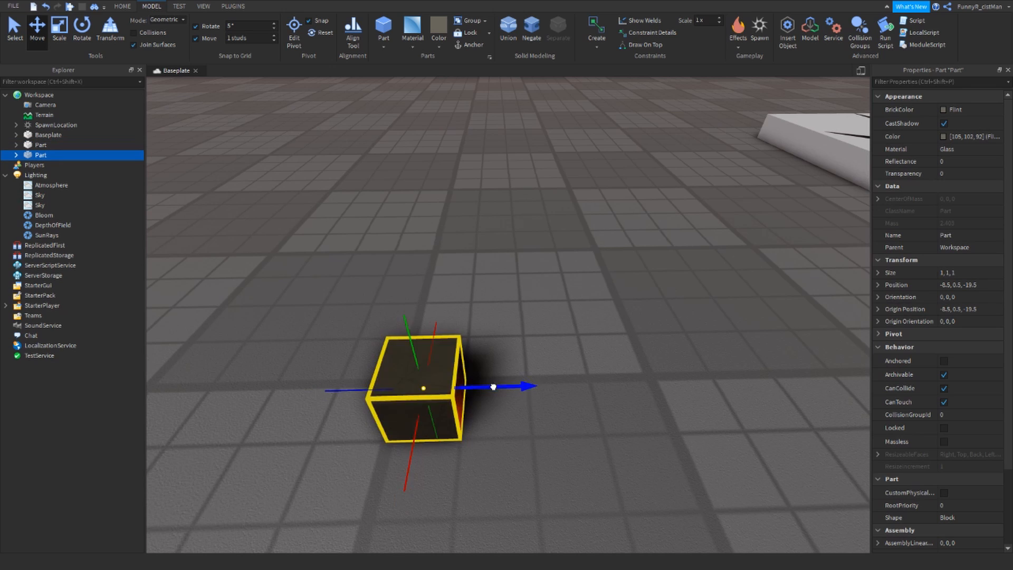
drag(493, 386, 569, 388)
click(638, 395)
click(514, 398)
key(Delete)
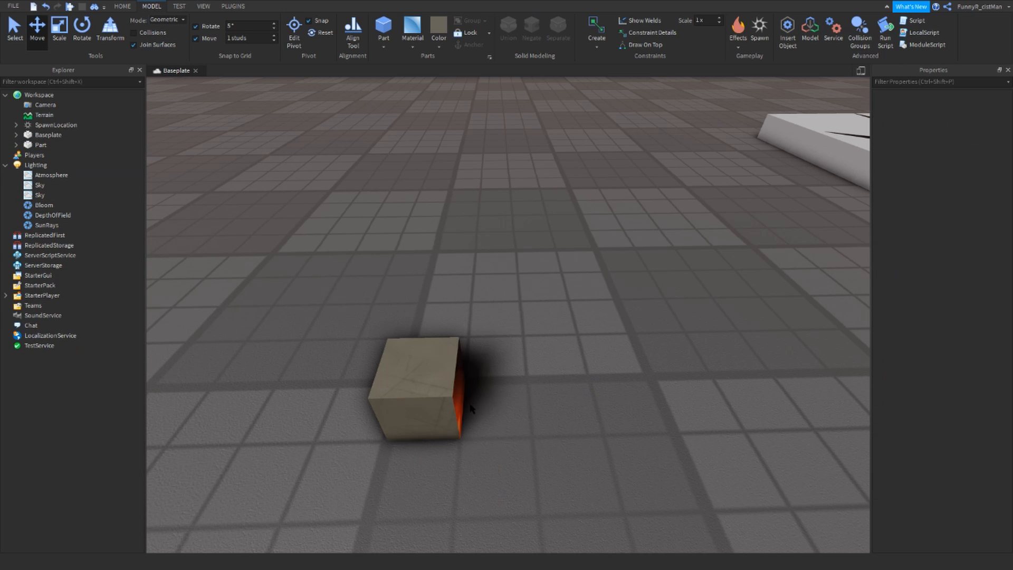
- Set the Move snap increment to 0.25 studs and move the cube along the ground to position -6.75, 0.5, -20.5
click(457, 402)
key(f)
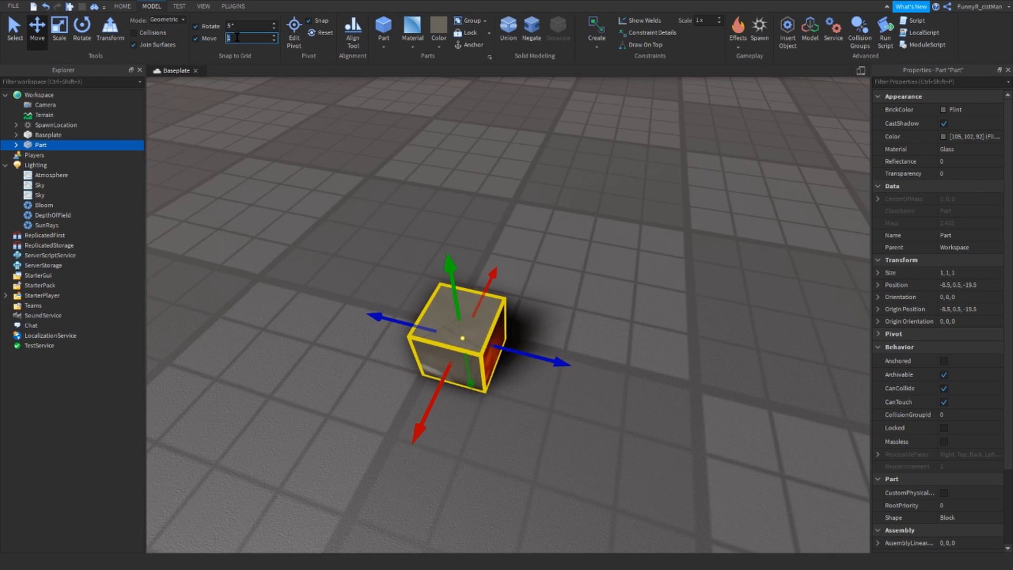
click(219, 105)
scroll(525, 280, up, 5)
right_drag(524, 280, 529, 278)
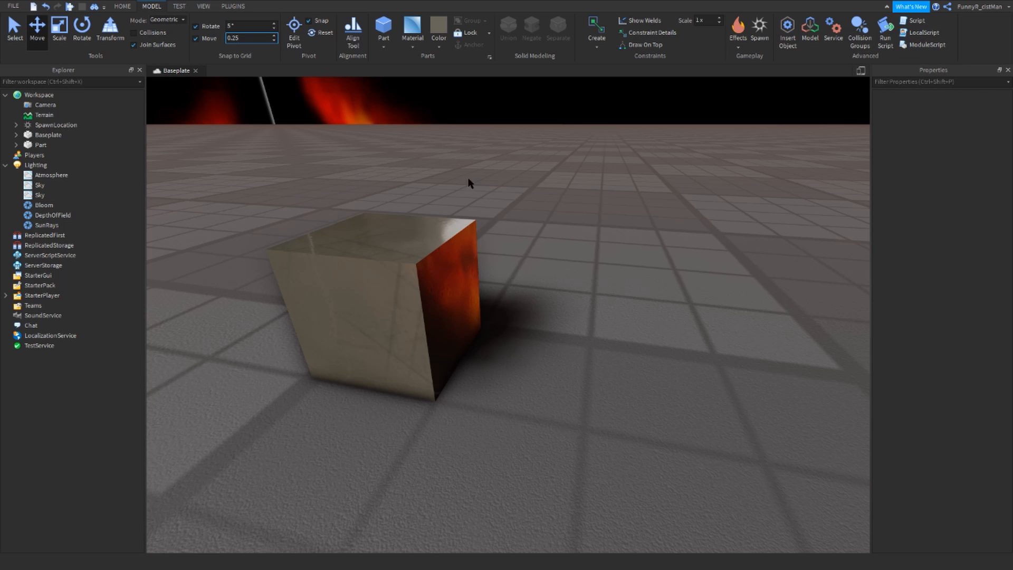
drag(434, 277, 430, 281)
- Scale the cube symmetrically about its centre to 0.5 studs in height and depth, and deselect it
click(63, 40)
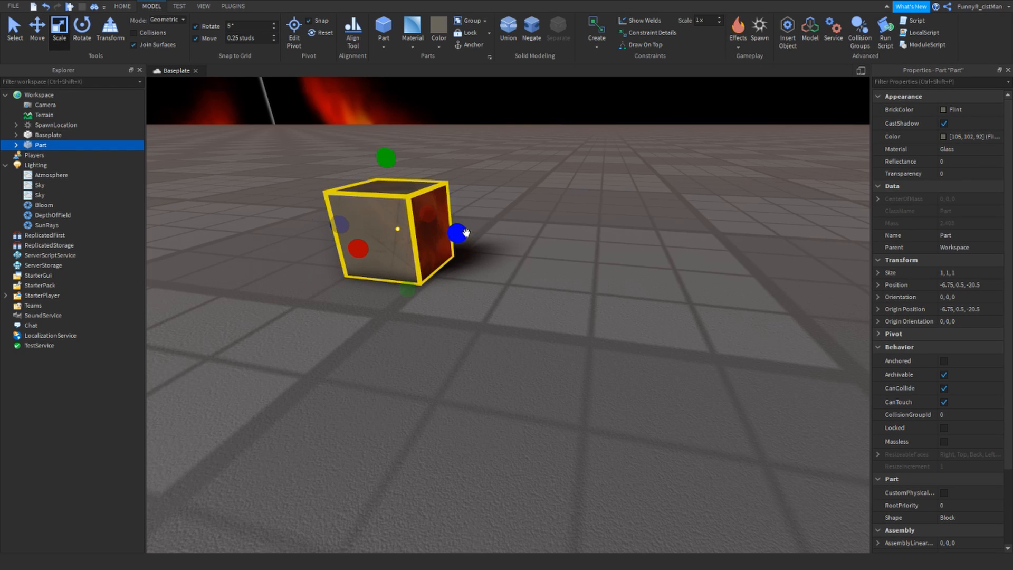
key(a)
right_drag(492, 234, 499, 226)
key(w)
key(a)
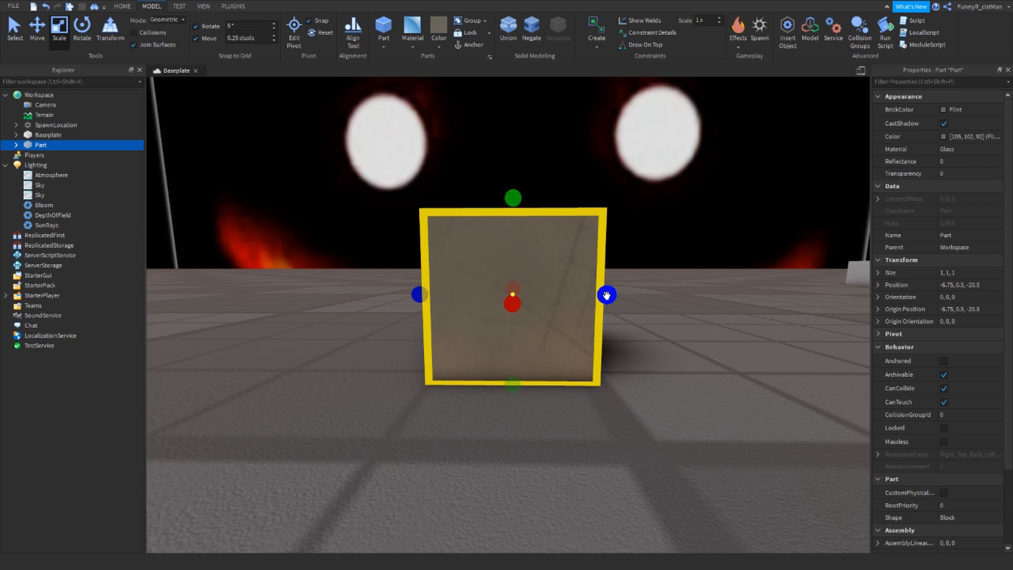
drag(606, 294, 562, 298)
ctrl+drag(514, 199, 517, 244)
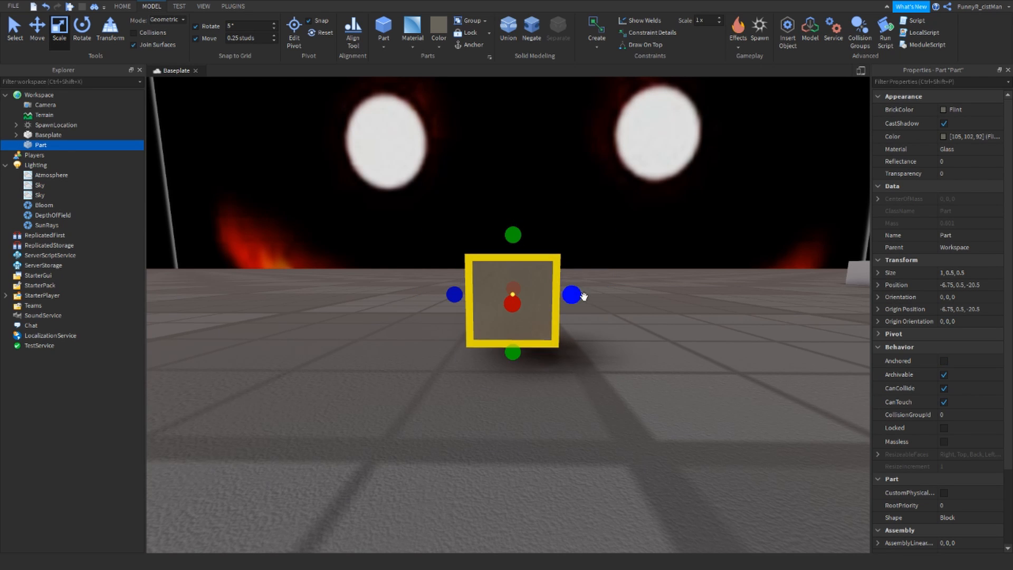
mouse_move(575, 295)
mouse_down()
mouse_move(609, 296)
mouse_move(581, 297)
mouse_up()
click(559, 360)
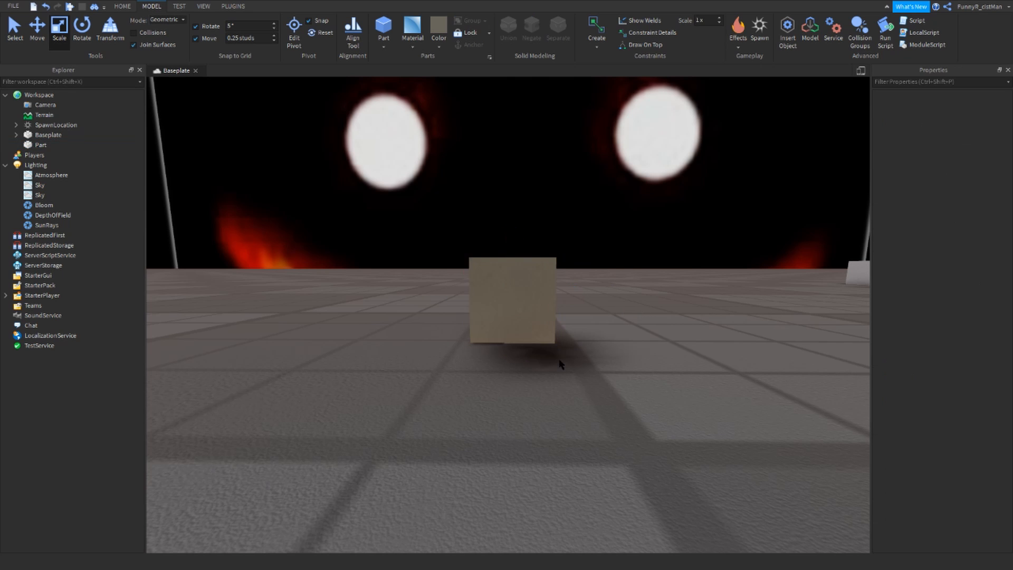
- Scale the shrunken part symmetrically back up to 1 stud in height and depth
click(537, 328)
ctrl+drag(520, 351, 522, 372)
ctrl+drag(571, 295, 612, 302)
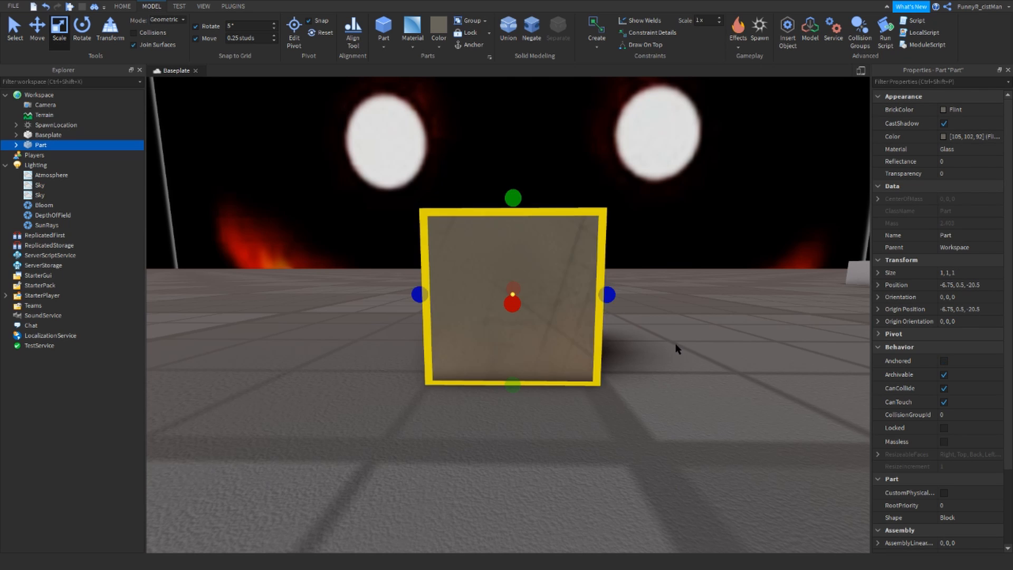
- Move the cube along the ground to position -8.5, 0.5, -20.5 and deselect it
click(678, 349)
right_drag(677, 349, 677, 350)
drag(474, 372, 645, 350)
click(706, 411)
- Set the Rotate snap increment to 25 degrees
right_drag(717, 421, 721, 406)
key(a)
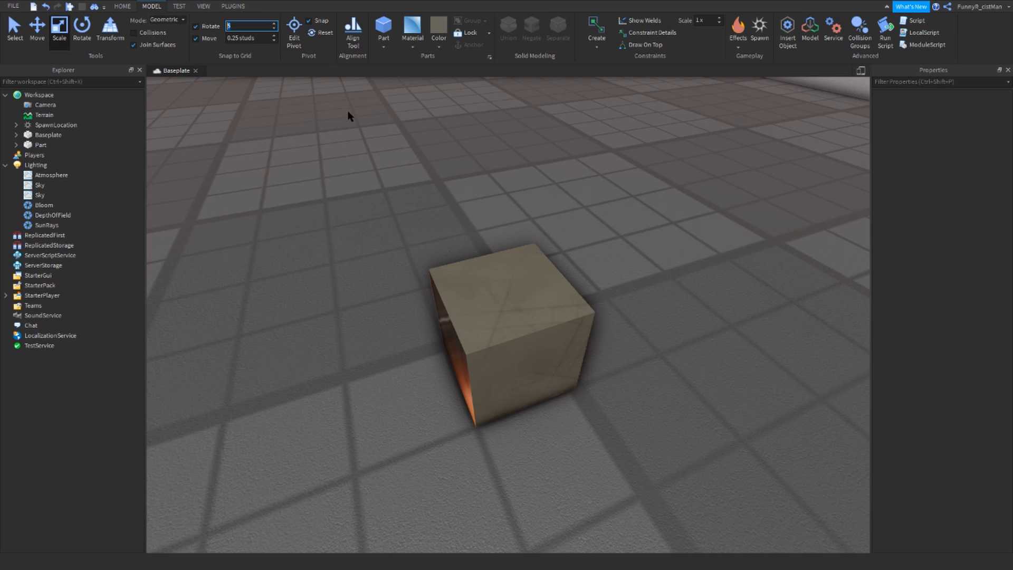
click(512, 259)
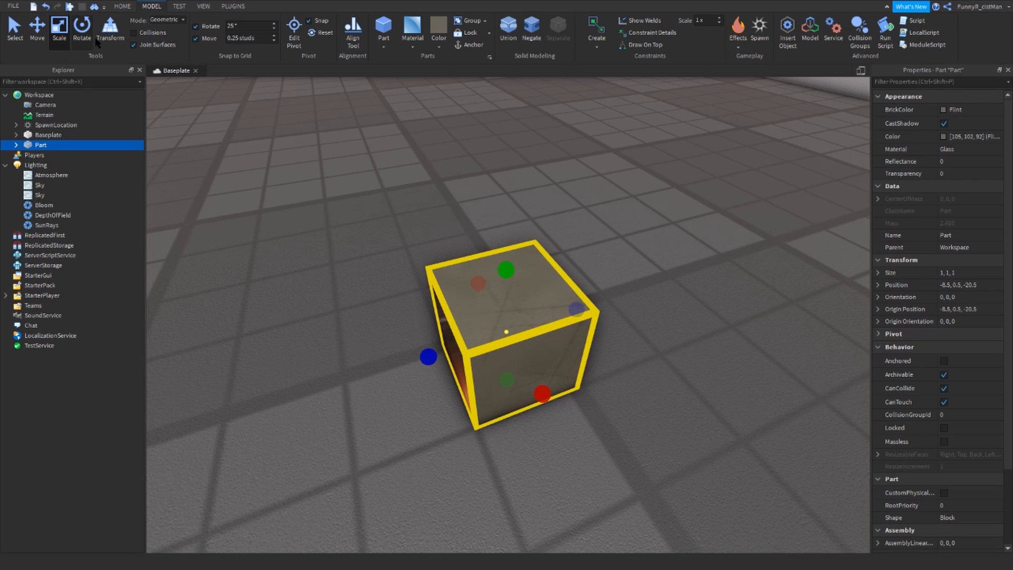
key(ctrl+1)
right_drag(495, 267, 496, 268)
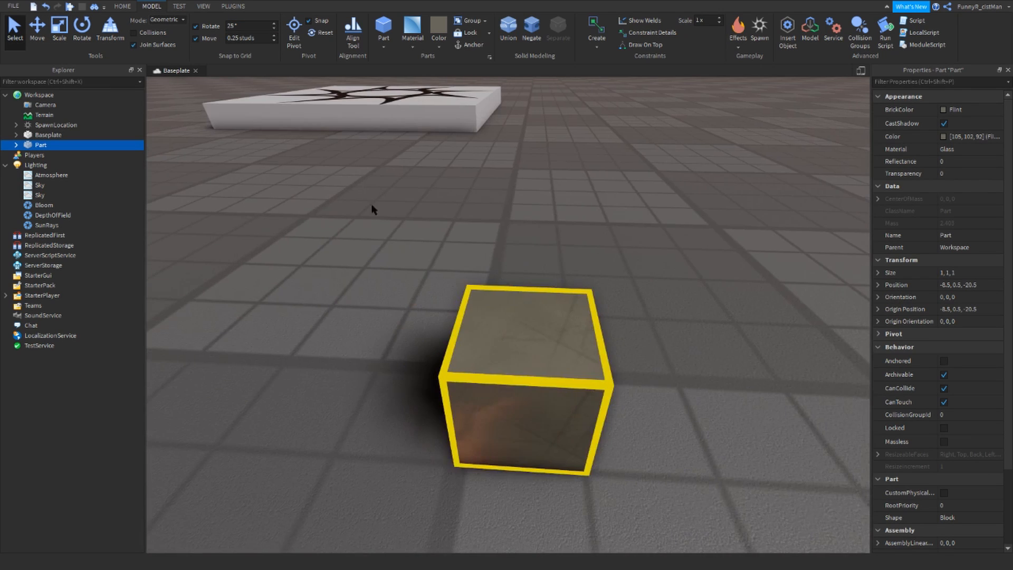
click(372, 210)
- Try rotating the cube with the Rotate tool in 25-degree increments, and set the Rotate snap increment to 5 degrees
key(ctrl+3)
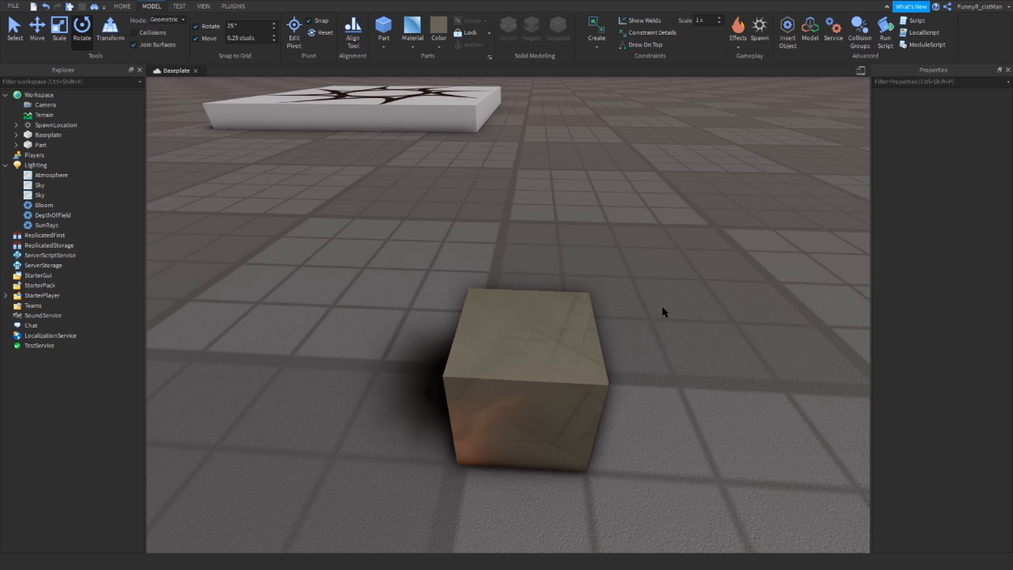
right_drag(663, 311, 667, 308)
click(559, 213)
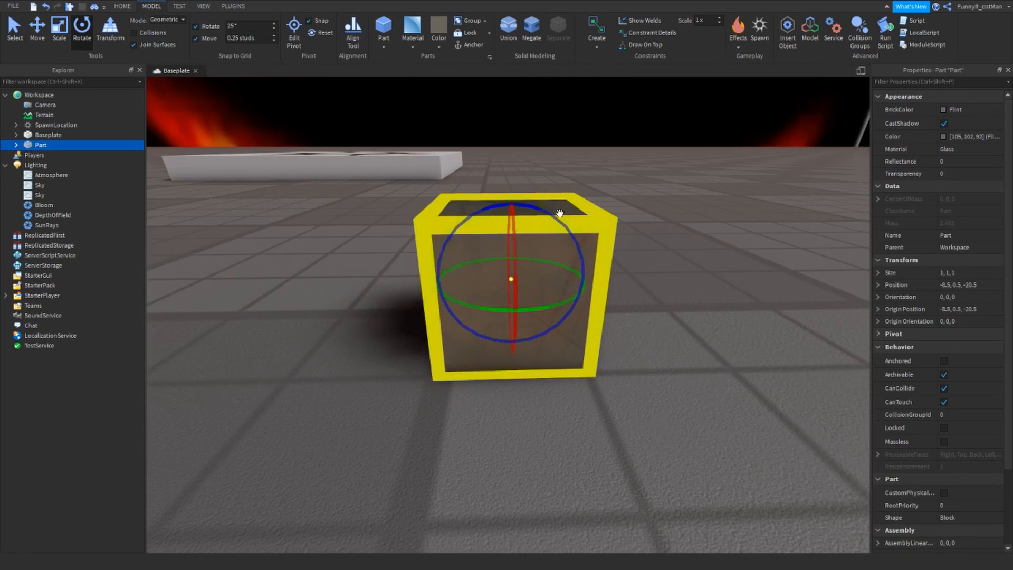
drag(559, 213, 567, 323)
text(5)
click(654, 339)
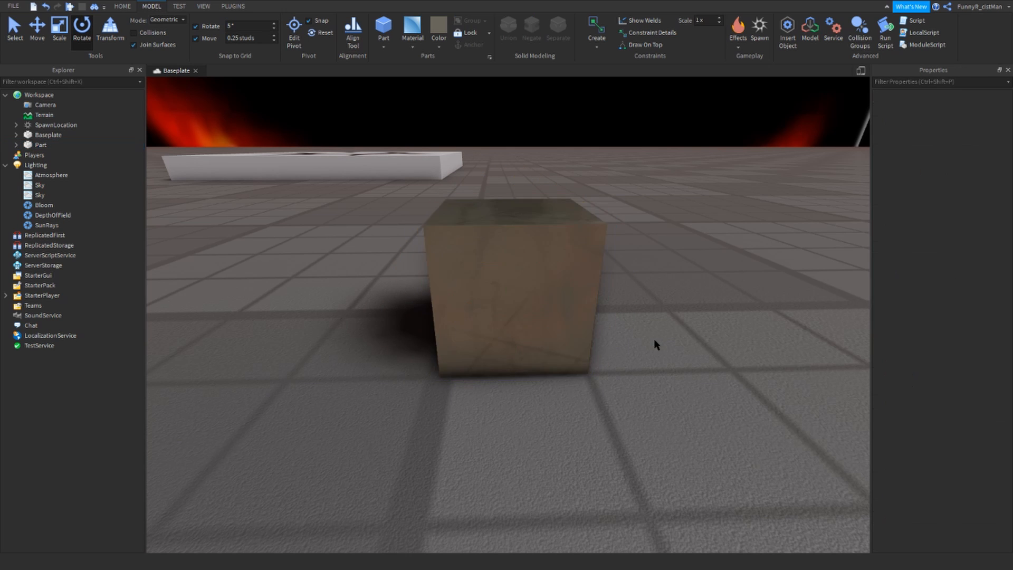
right_drag(654, 338, 653, 339)
scroll(383, 186, up, 3)
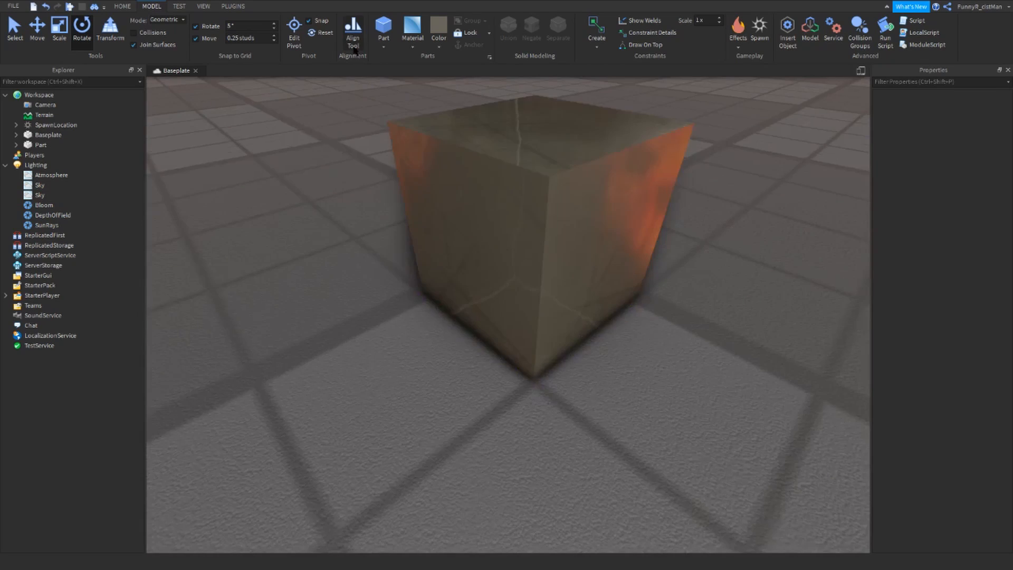
scroll(369, 53, down, 3)
scroll(405, 106, up, 3)
right_drag(405, 105, 378, 139)
scroll(378, 138, down, 2)
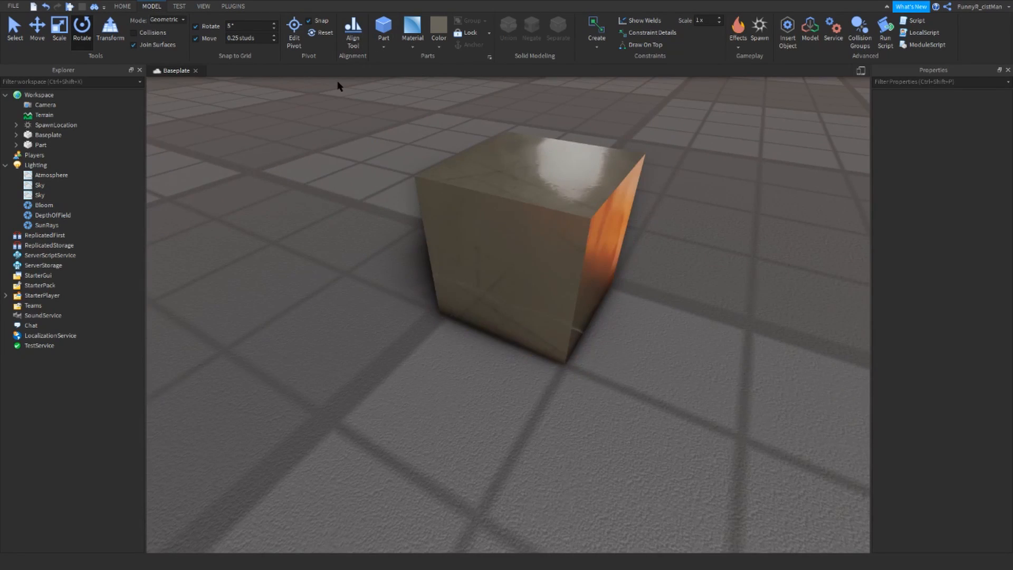
scroll(391, 106, down, 5)
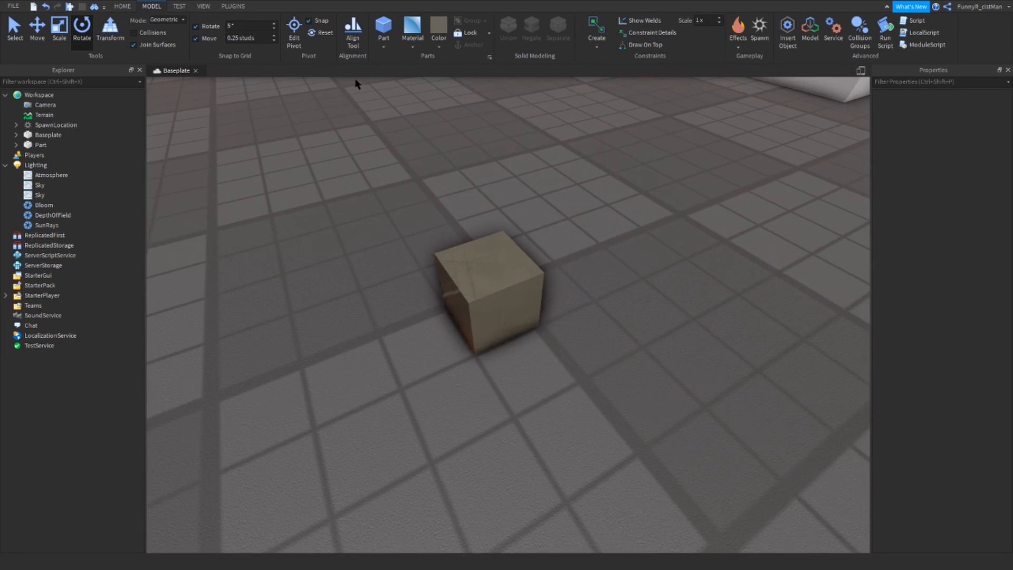
right_drag(706, 102, 661, 141)
scroll(661, 141, up, 2)
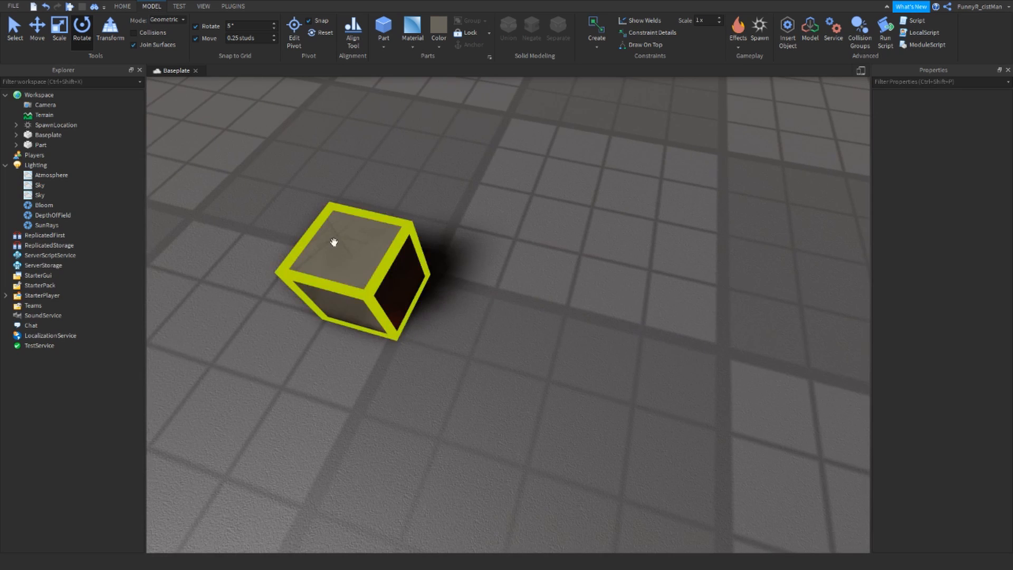
- Deselect the cube and collapse the Lighting group in the object hierarchy
click(333, 242)
click(501, 168)
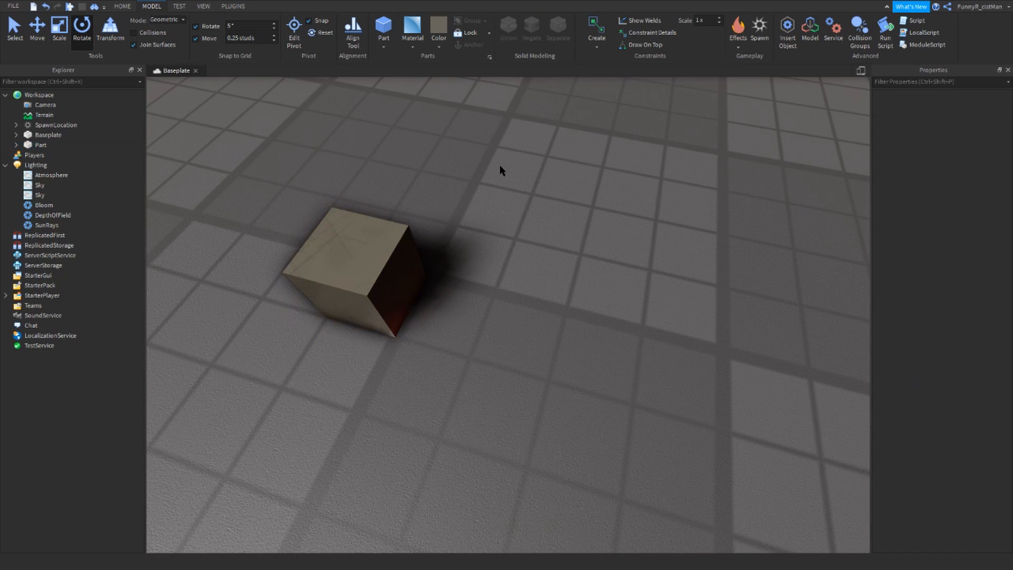
click(6, 166)
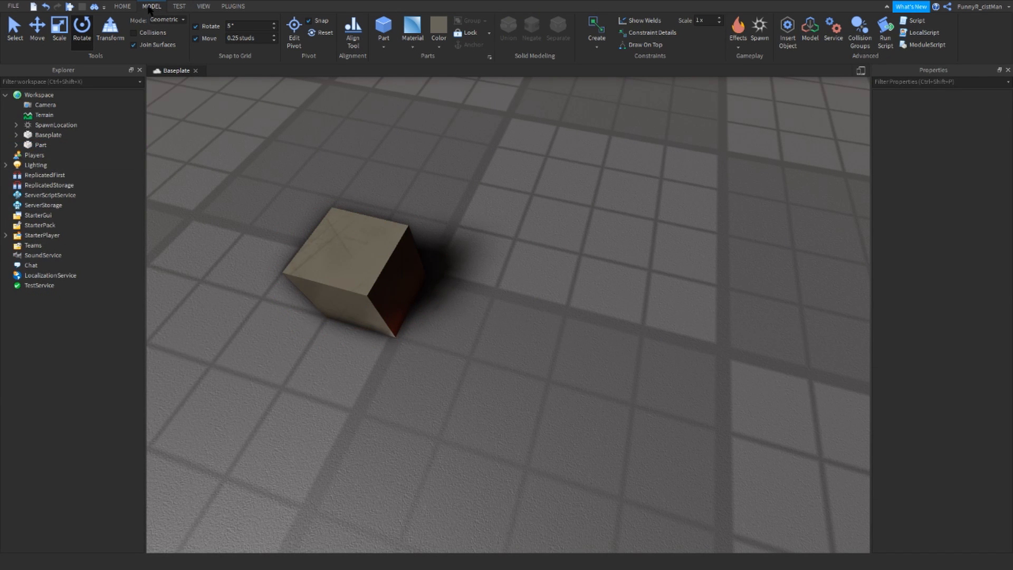
- Select the cube and bring up the tools for managing windows and view settings
click(131, 7)
click(381, 230)
right_drag(509, 213, 470, 198)
click(204, 7)
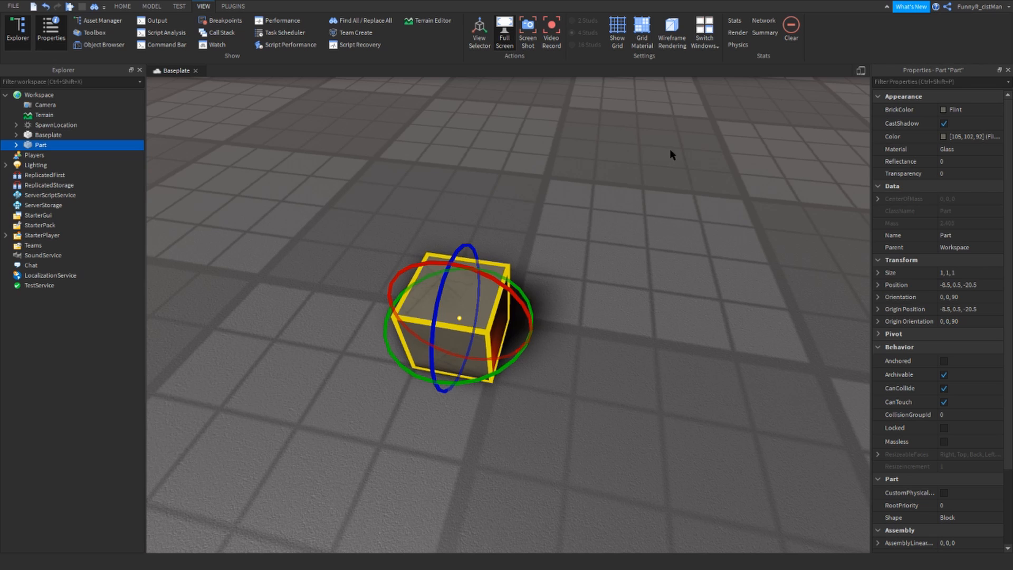
- Examine the Workspace entry's contents and properties in the object hierarchy, and collapse it
click(7, 95)
click(7, 95)
click(37, 105)
click(32, 97)
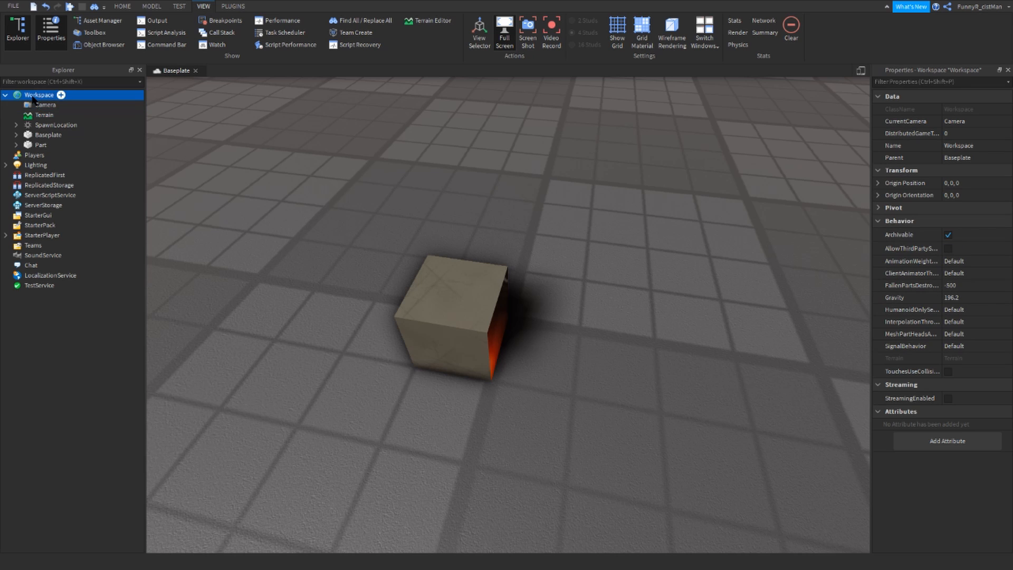
key(Left)
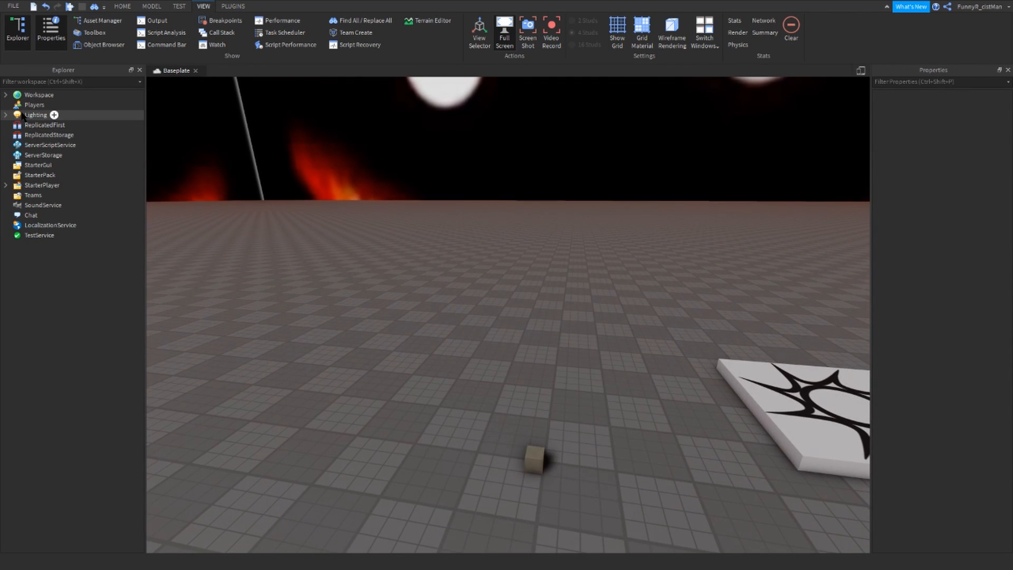
- Examine the properties of the Lighting service while viewing the cube up close
click(19, 116)
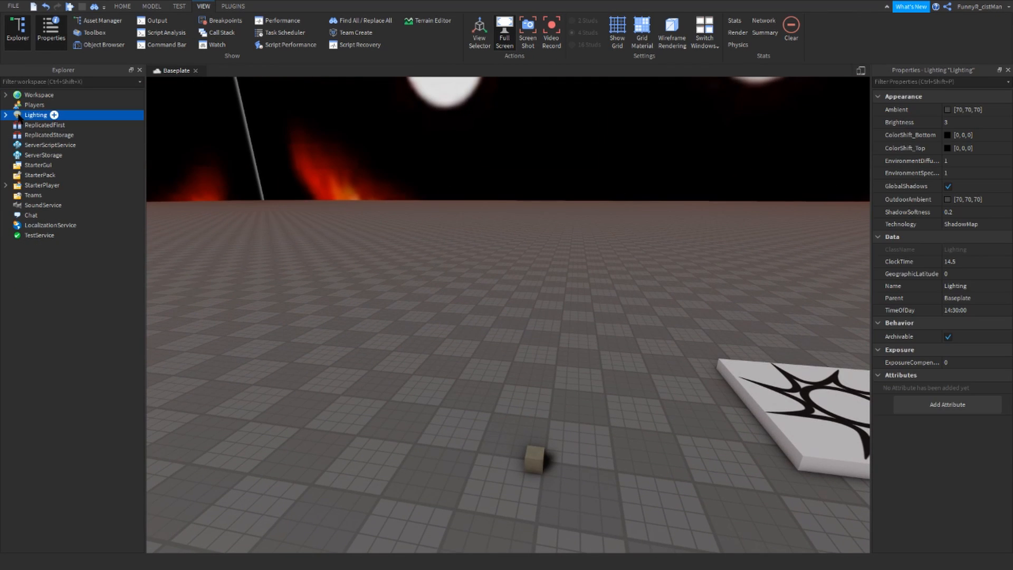
right_drag(609, 297, 608, 293)
right_drag(450, 302, 450, 306)
scroll(452, 306, up, 10)
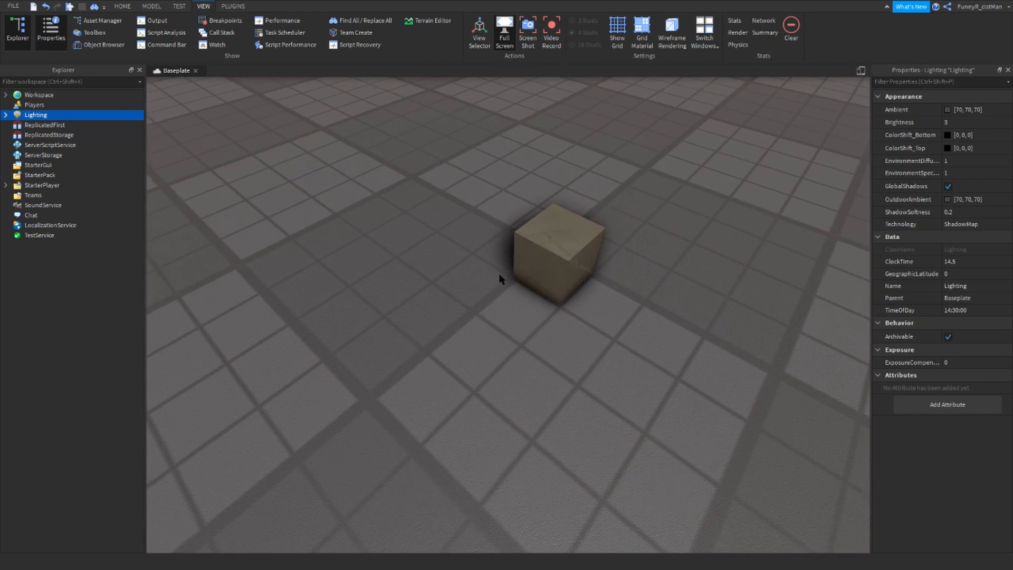
right_drag(499, 274, 499, 275)
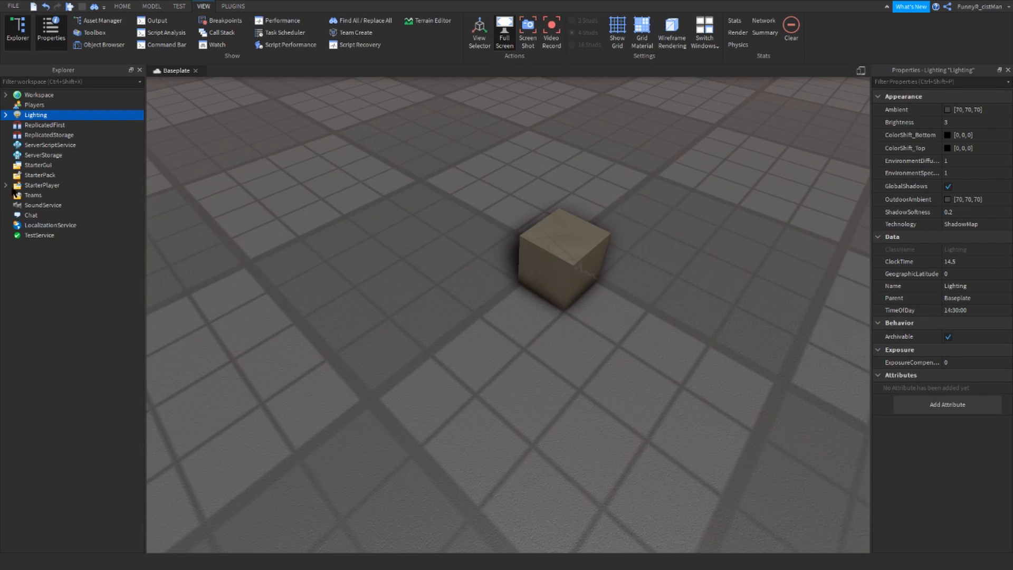
- Expand Workspace in the object hierarchy, and select and expand the cube's entry to view its contents
click(38, 95)
click(5, 95)
right_drag(168, 138, 167, 138)
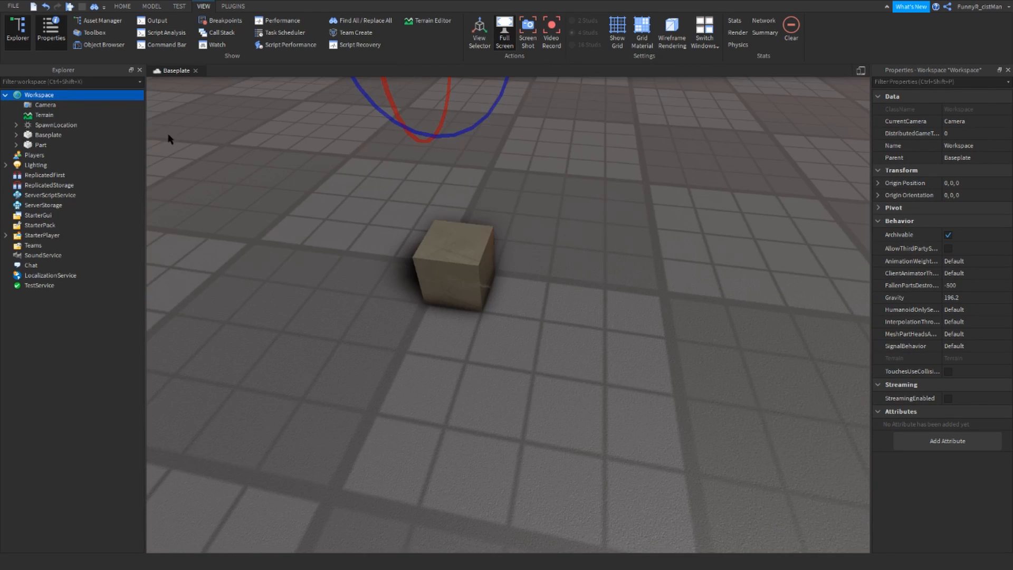
right_drag(324, 223, 297, 205)
click(37, 144)
click(16, 144)
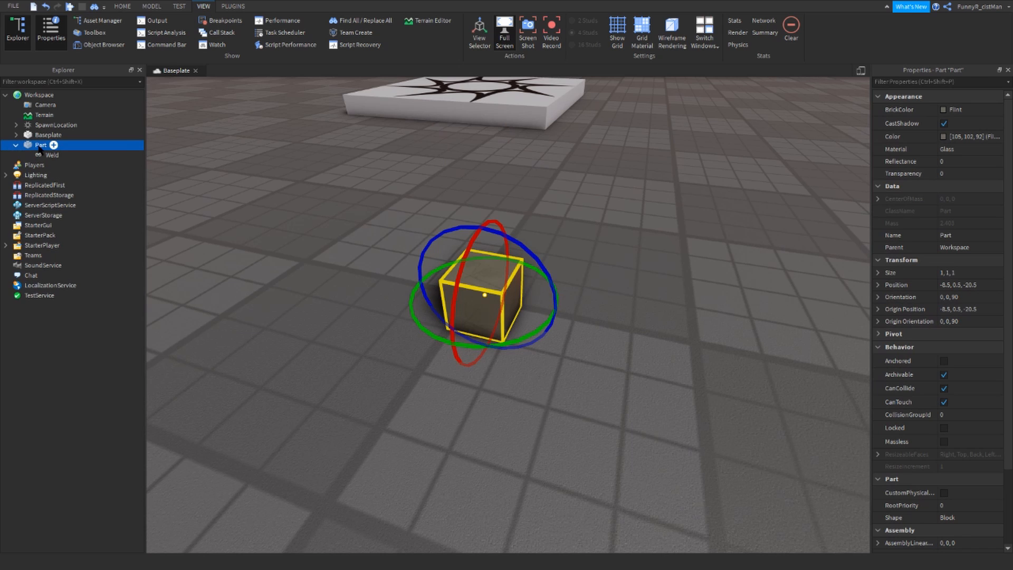
- Duplicate the cube, place the copy at -11.25, 0.5, -19.5 and rename it _Part2
right_drag(486, 293, 486, 294)
click(618, 469)
click(504, 285)
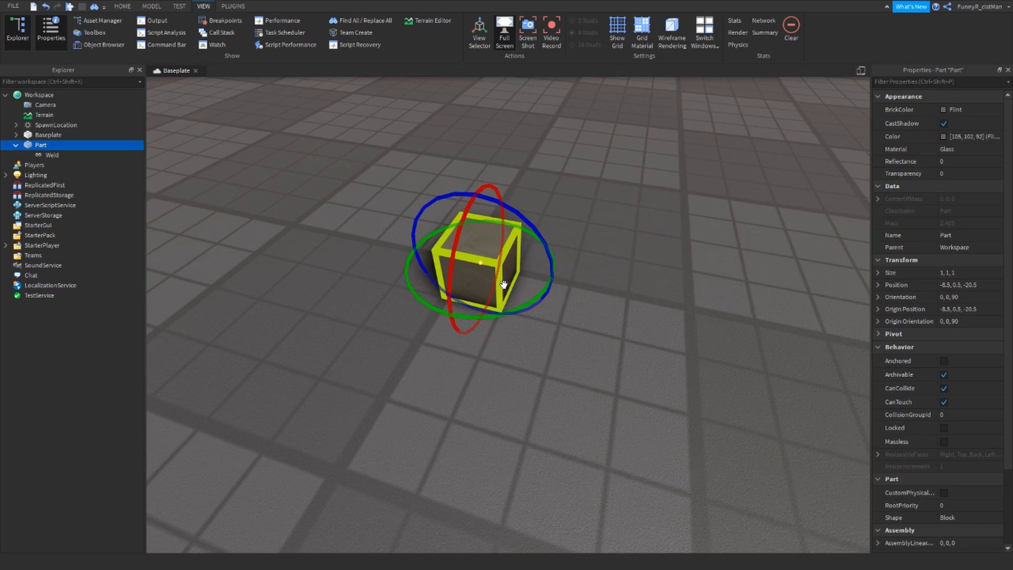
key(ctrl+d)
drag(502, 284, 668, 309)
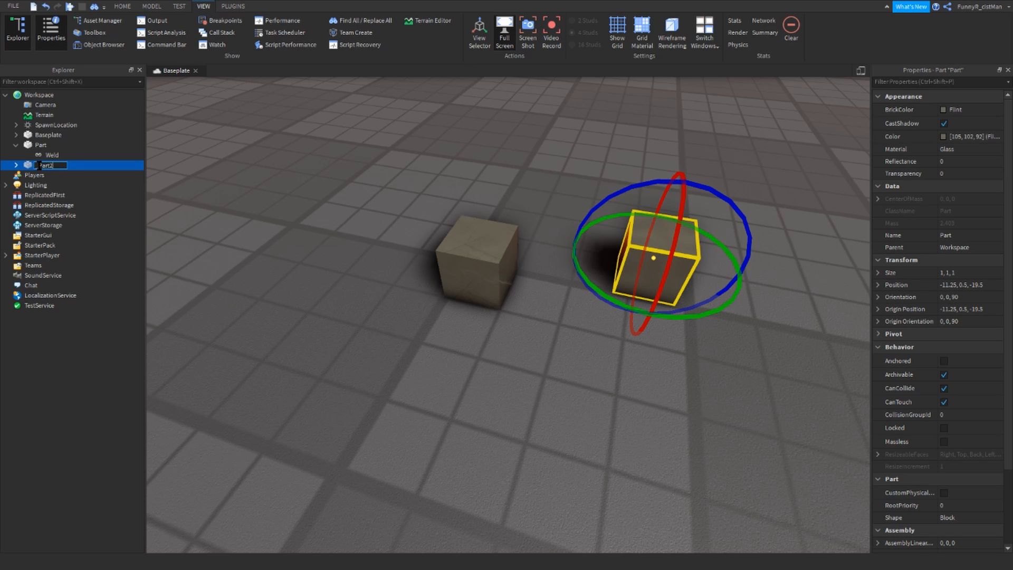
click(666, 402)
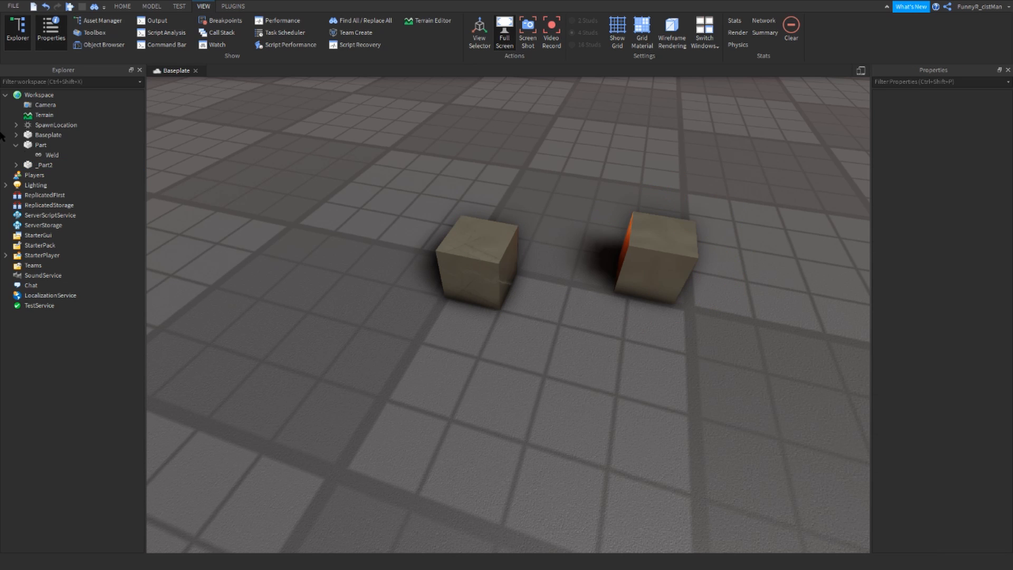
- Delete the duplicated cube _Part2
click(50, 155)
click(550, 338)
click(626, 287)
key(Delete)
- Scale the remaining cube down to a slab of size 1, 1, 0.25
click(465, 264)
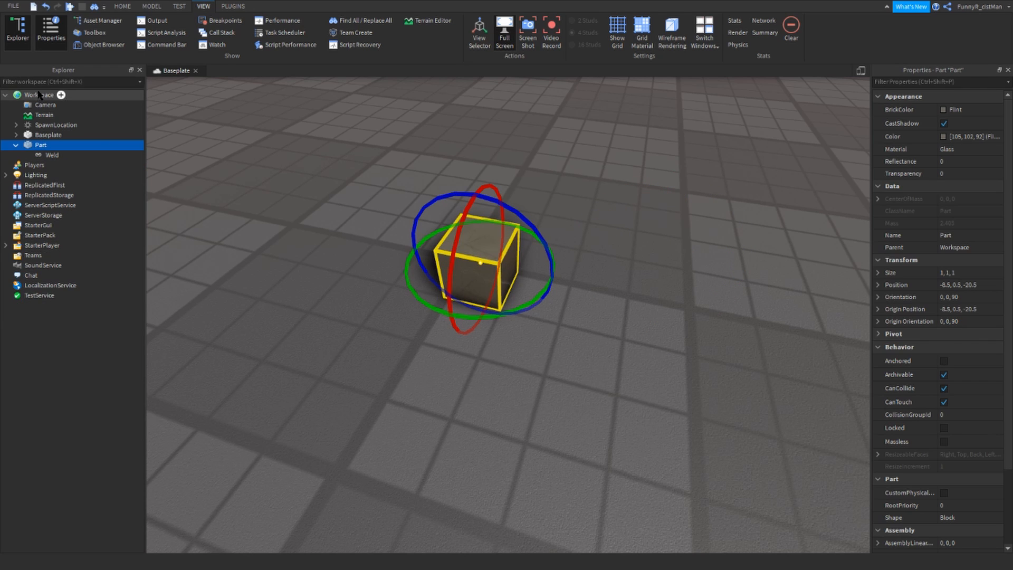
click(122, 6)
click(126, 27)
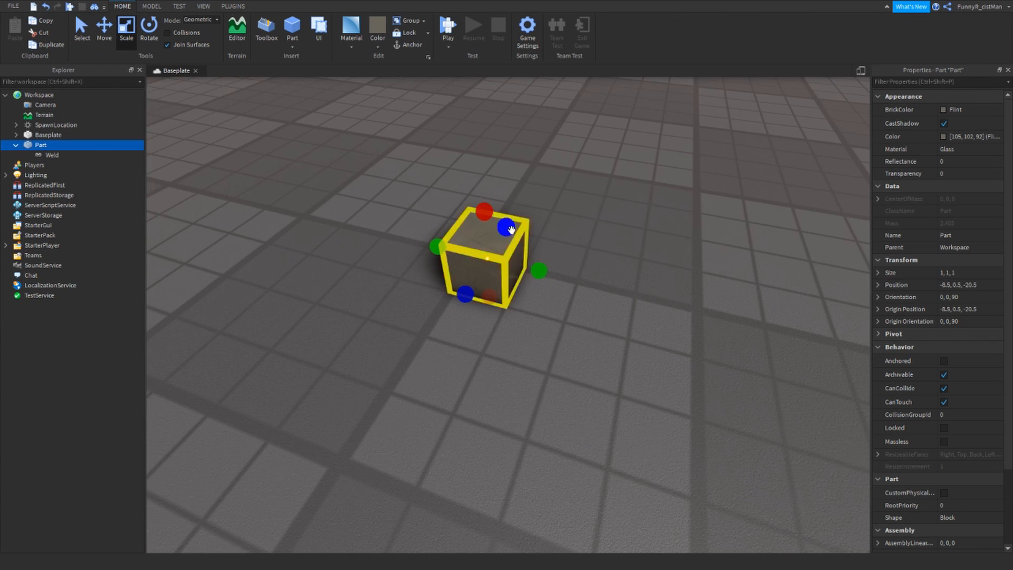
drag(511, 228, 499, 239)
- Turn the slab into an anchored Wood post of size 5.75, 0.5, 0.25
click(353, 48)
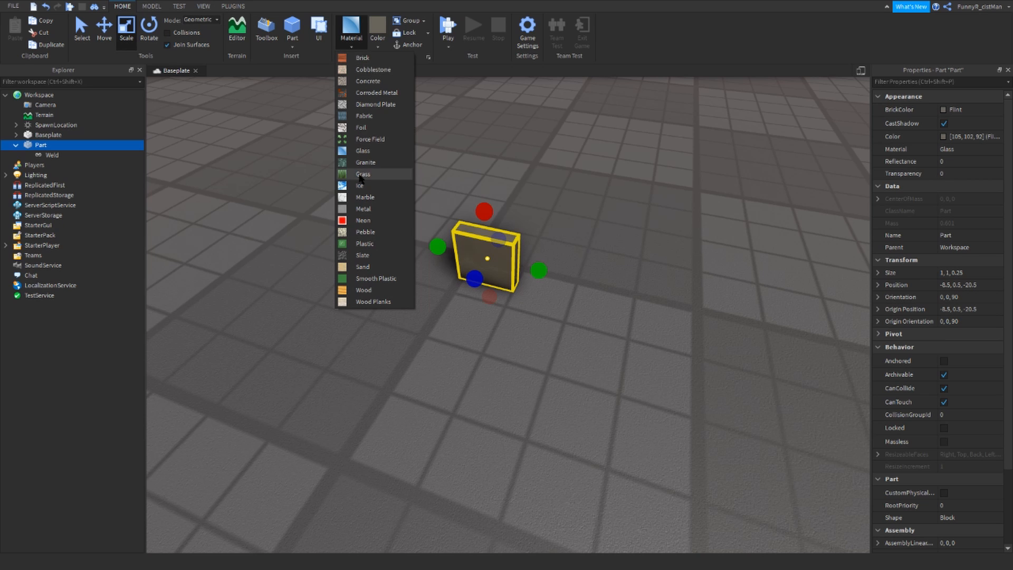
click(362, 291)
drag(483, 211, 464, 132)
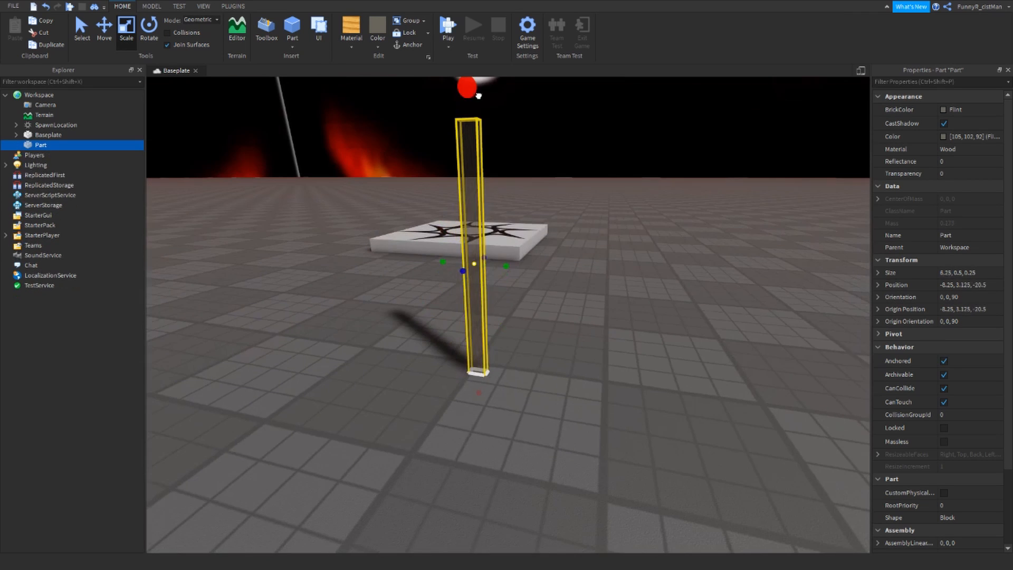
drag(478, 95, 479, 136)
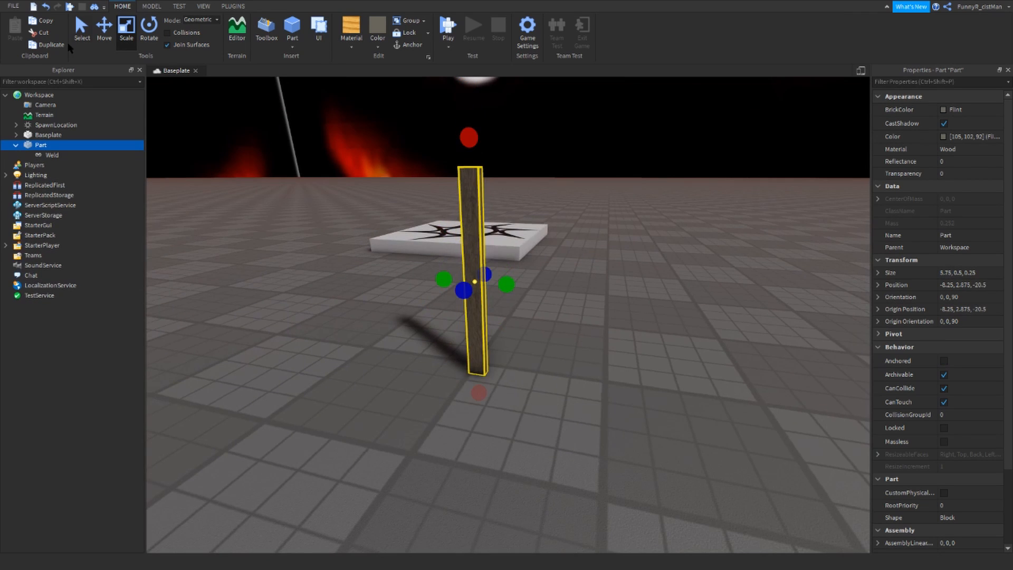
- Duplicate the wooden post and move the copy to position -11.75, 2.875, -20.5
click(104, 29)
key(ctrl+d)
drag(542, 284, 675, 315)
- Duplicate the second post and scale the copy into a top beam of size 0.25, 3, 0.25 between the posts
click(616, 351)
click(606, 326)
click(45, 44)
click(126, 29)
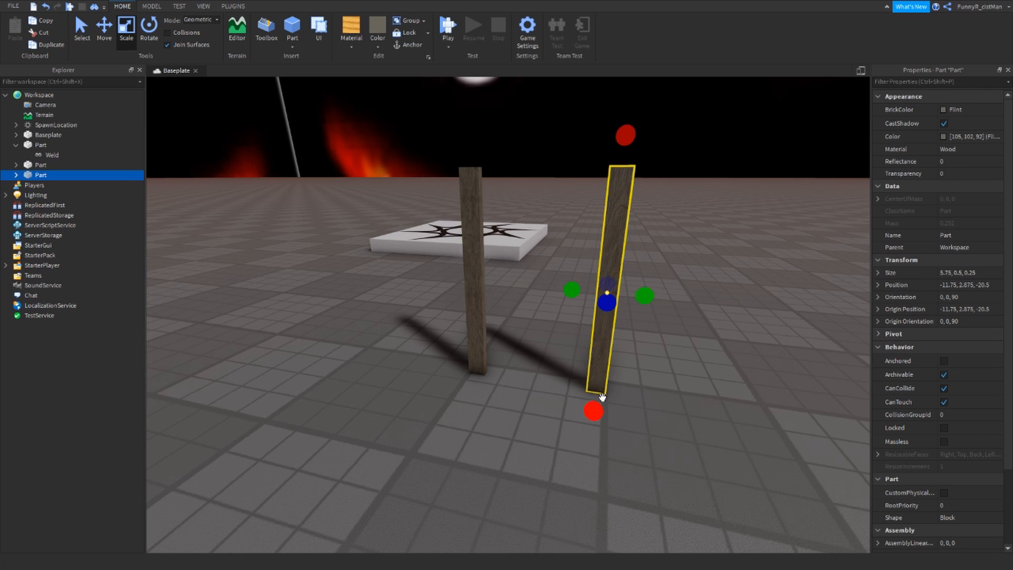
drag(592, 410, 454, 165)
mouse_move(641, 170)
mouse_down()
mouse_move(662, 169)
mouse_move(640, 170)
mouse_up()
click(684, 211)
- Select both posts and the top beam and group them into one model
key(w)
key(a)
right_drag(684, 207, 581, 205)
key(s)
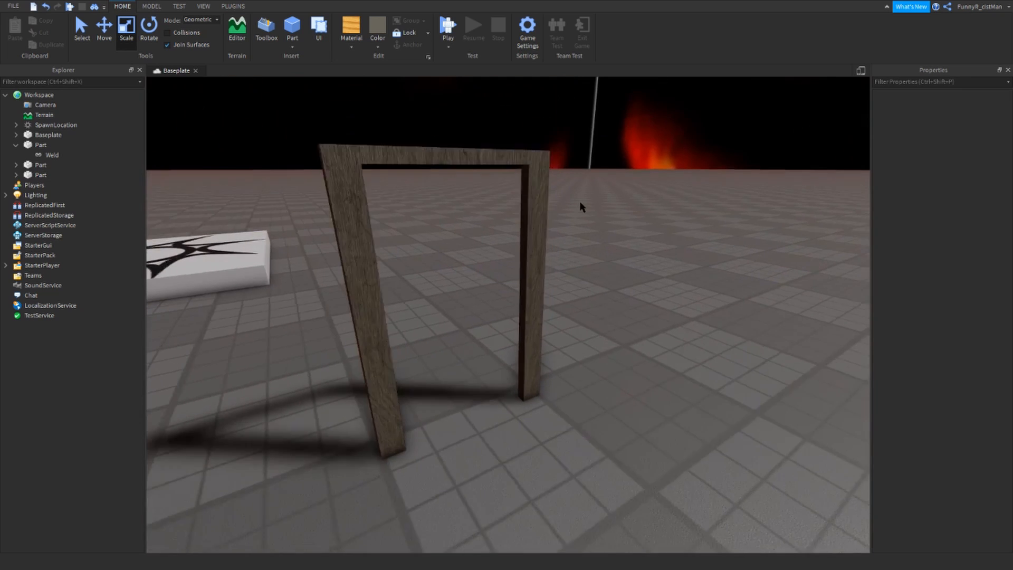
key(a)
right_drag(465, 188, 482, 233)
drag(486, 156, 702, 449)
key(d)
right_drag(768, 431, 774, 423)
key(s)
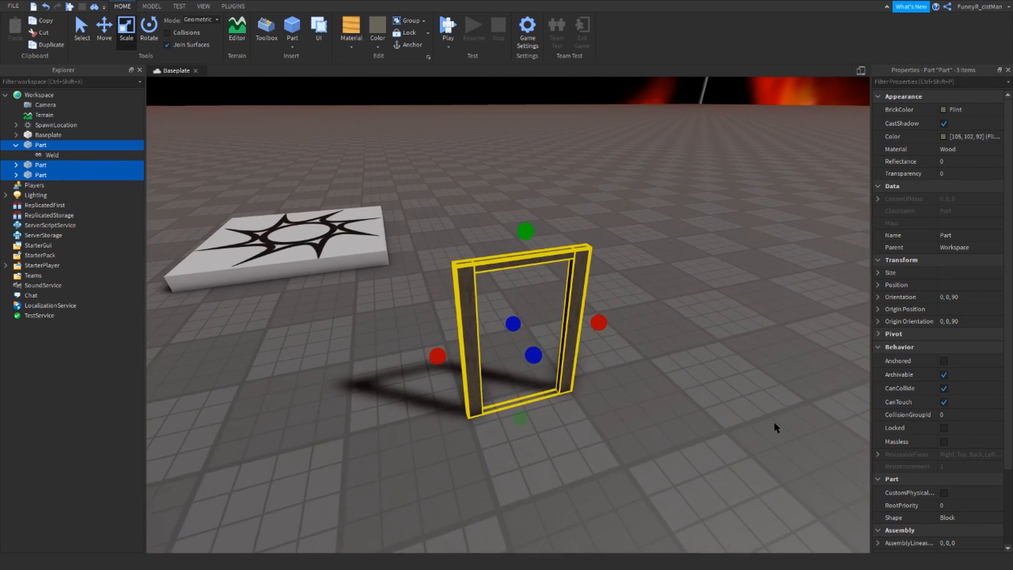
key(ctrl+g)
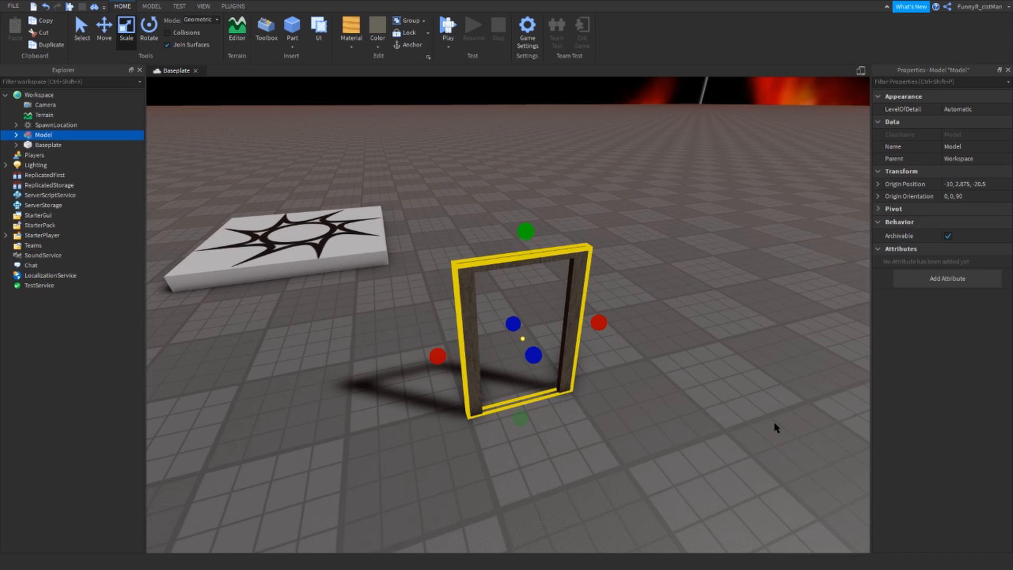
- Ungroup the door frame model and group its three parts again
right_click(575, 304)
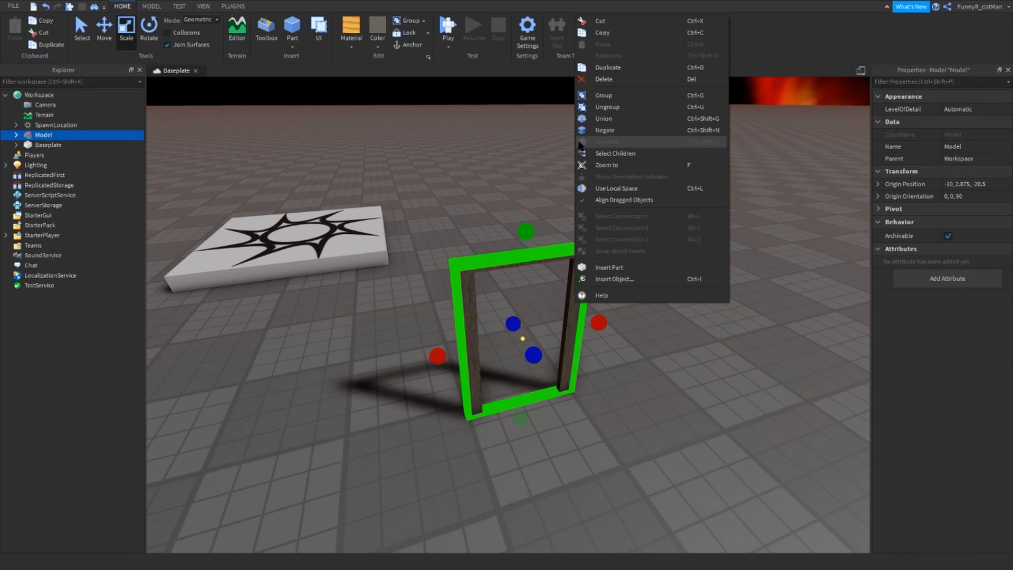
click(666, 381)
click(486, 265)
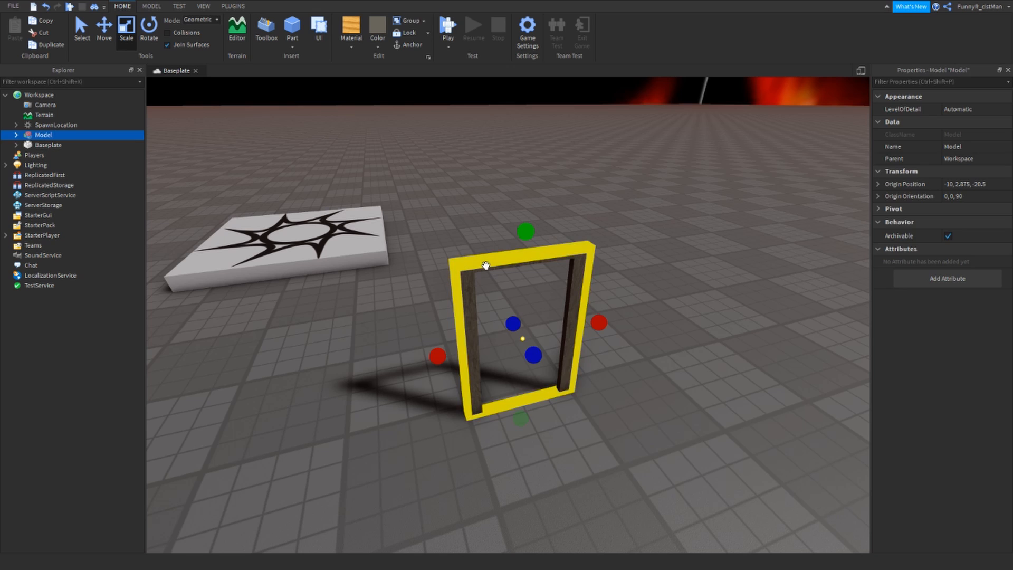
key(ctrl+u)
key(ctrl+g)
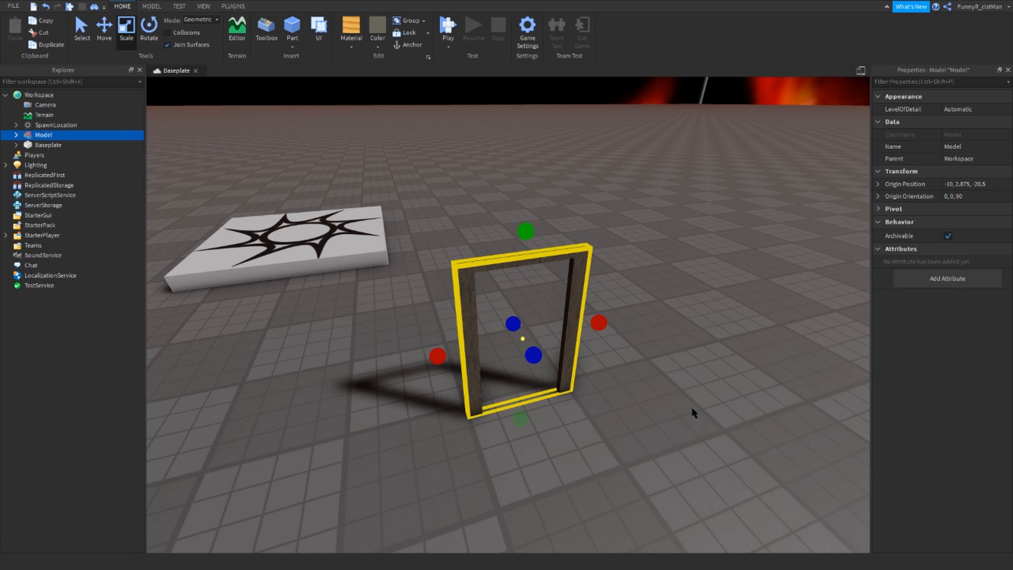
- Select the grouped door frame in the scene and examine its parts in the object hierarchy
click(685, 352)
click(576, 287)
click(595, 340)
click(575, 334)
click(650, 341)
click(570, 255)
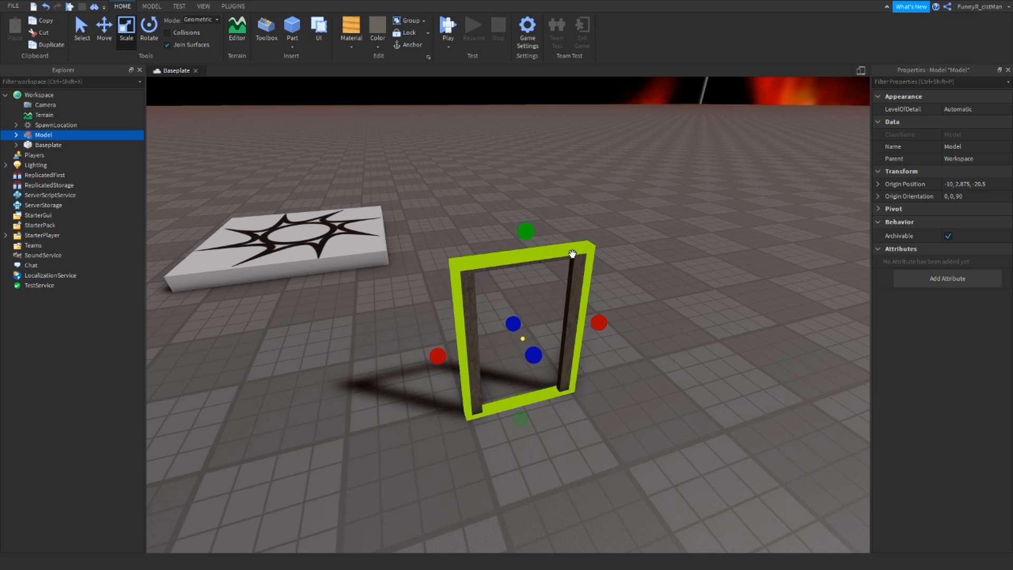
click(17, 136)
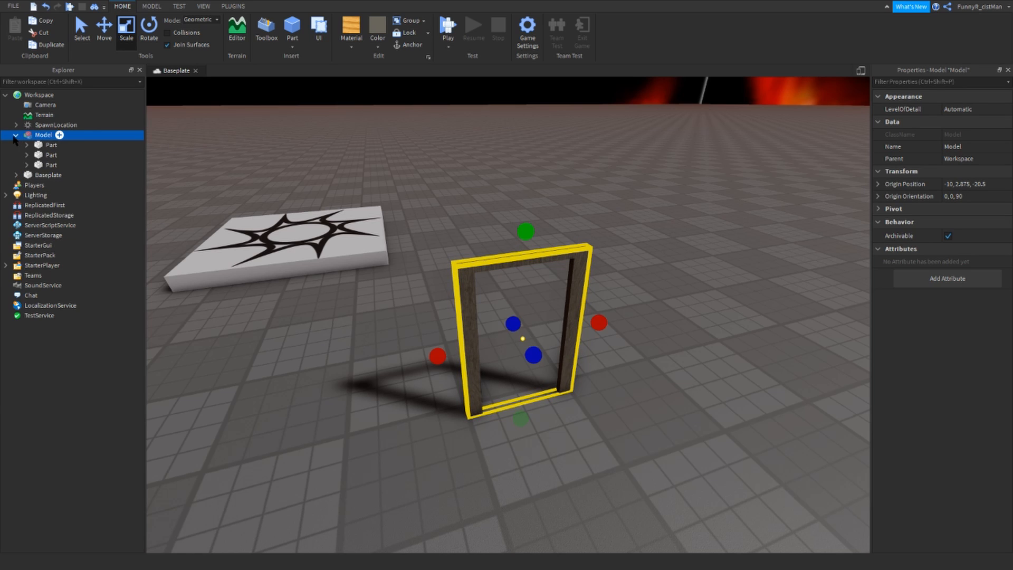
click(16, 136)
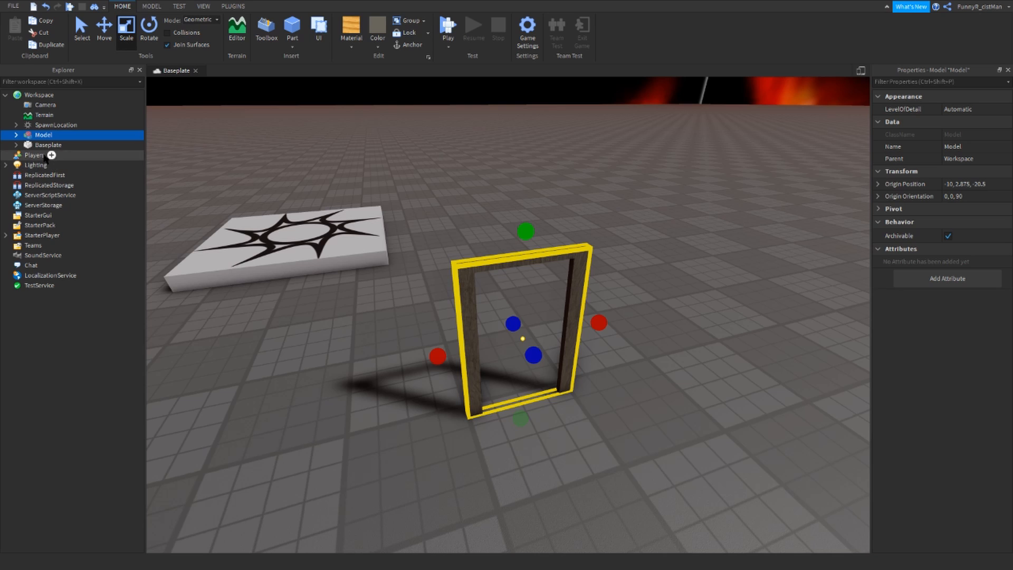
- Expand the grouped model in the hierarchy and rename it Door_Frame
click(17, 135)
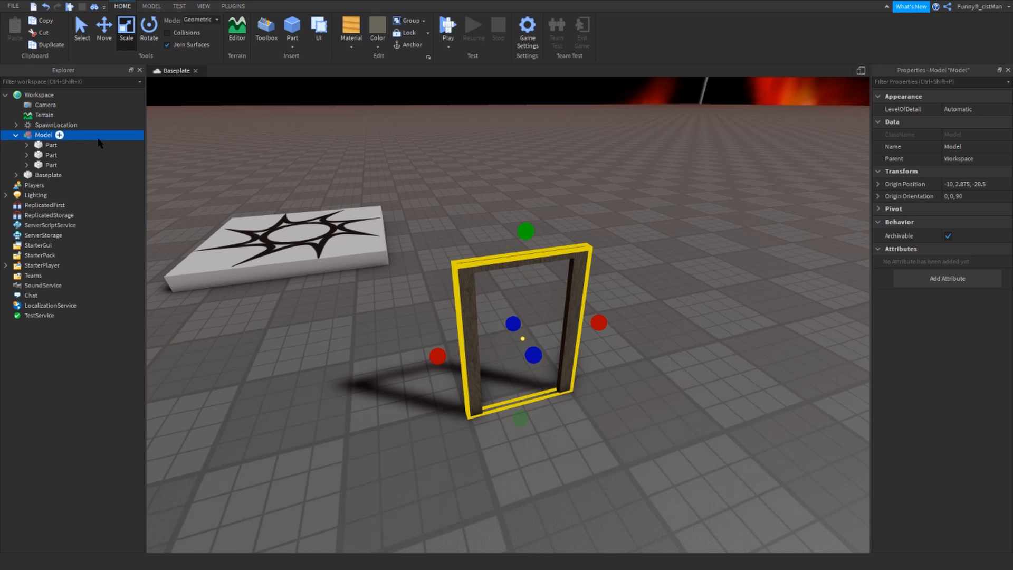
double_click(50, 134)
double_click(49, 135)
click(319, 135)
- Examine the individual parts inside Door_Frame, collapse the model's entry and clear the selection
click(52, 156)
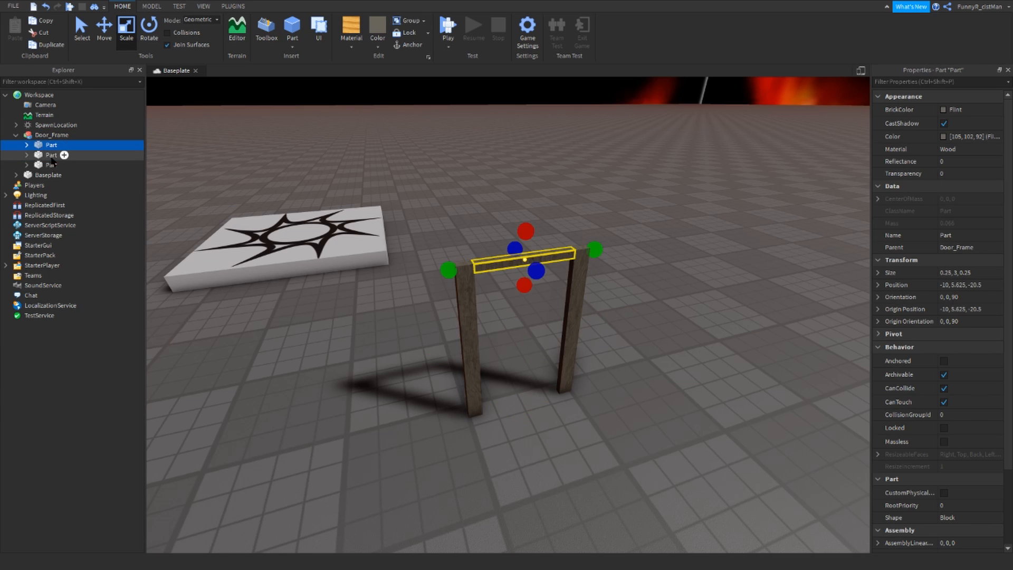
click(51, 165)
click(43, 135)
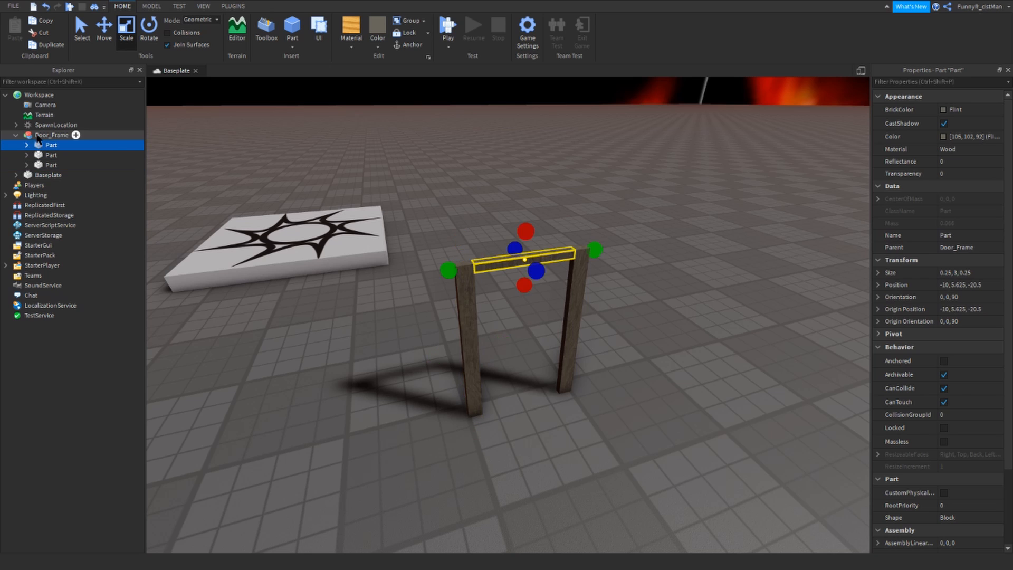
click(16, 135)
click(466, 212)
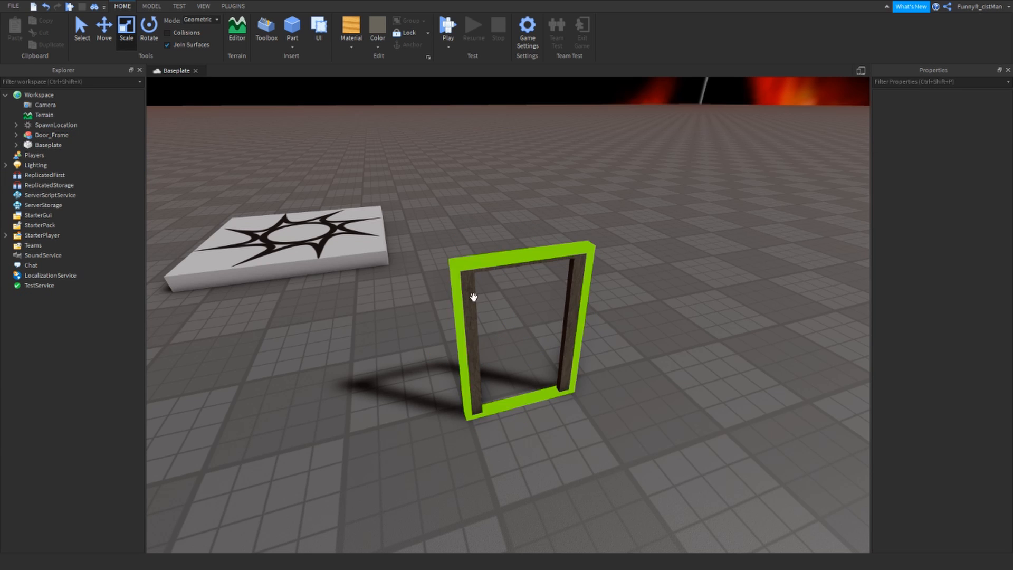
- Select the whole Door_Frame model and deselect it, and select only its left post within the group
mouse_move(558, 168)
right_down()
mouse_move(559, 151)
mouse_move(546, 154)
mouse_move(544, 179)
right_up()
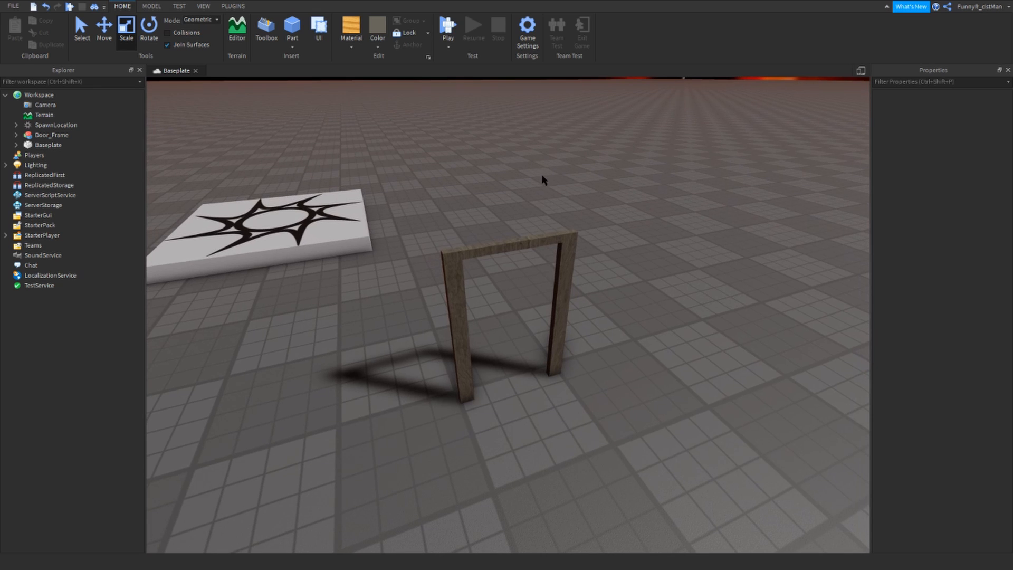
click(514, 239)
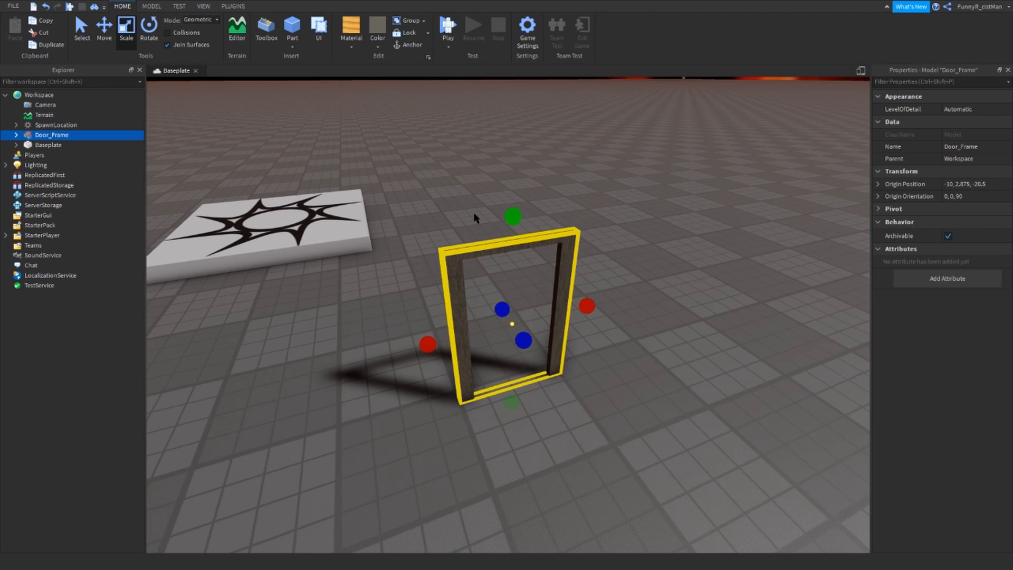
click(476, 225)
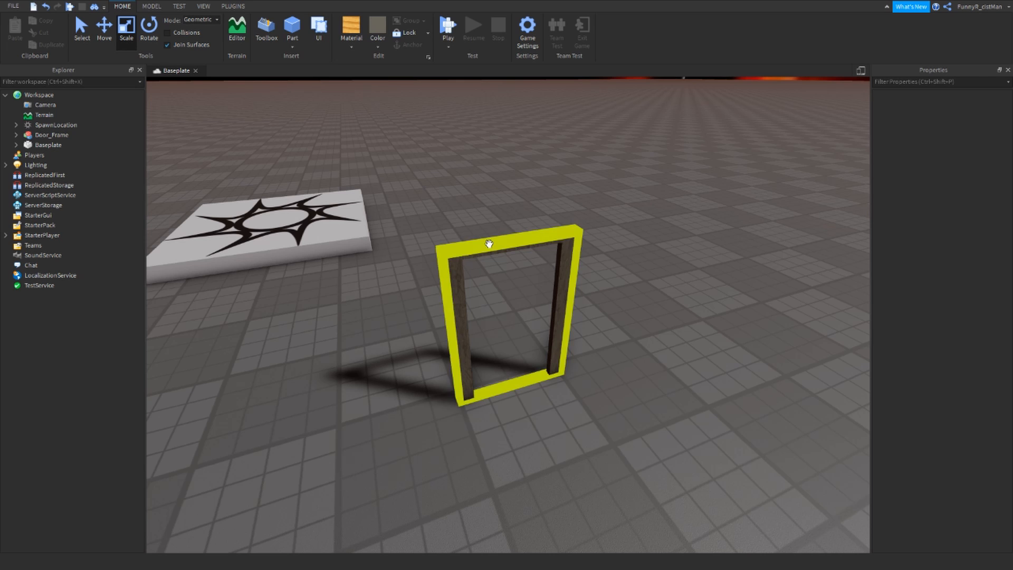
key(alt)
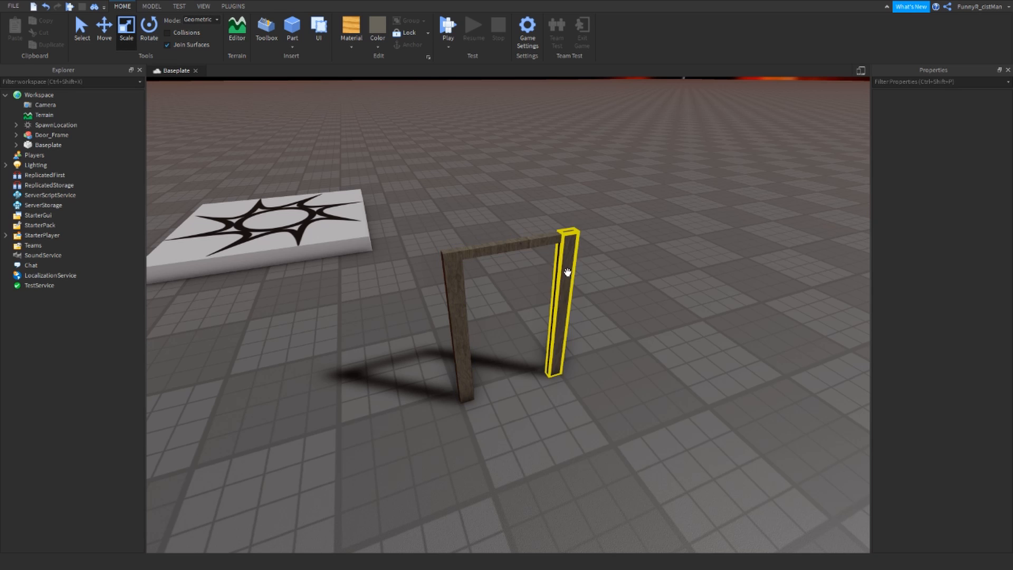
click(459, 273)
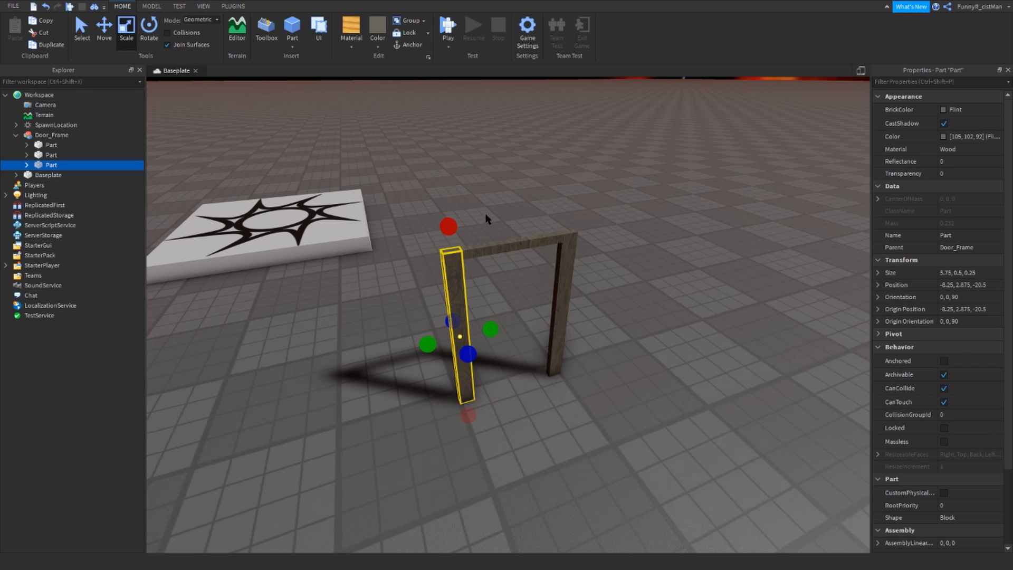
- Stretch only the left post of Door_Frame upward, well above the crossbar, and inspect the result with nothing selected
drag(462, 237, 452, 142)
click(576, 192)
right_drag(572, 196, 405, 230)
click(468, 217)
scroll(405, 230, up, 3)
click(589, 248)
right_drag(590, 248, 509, 222)
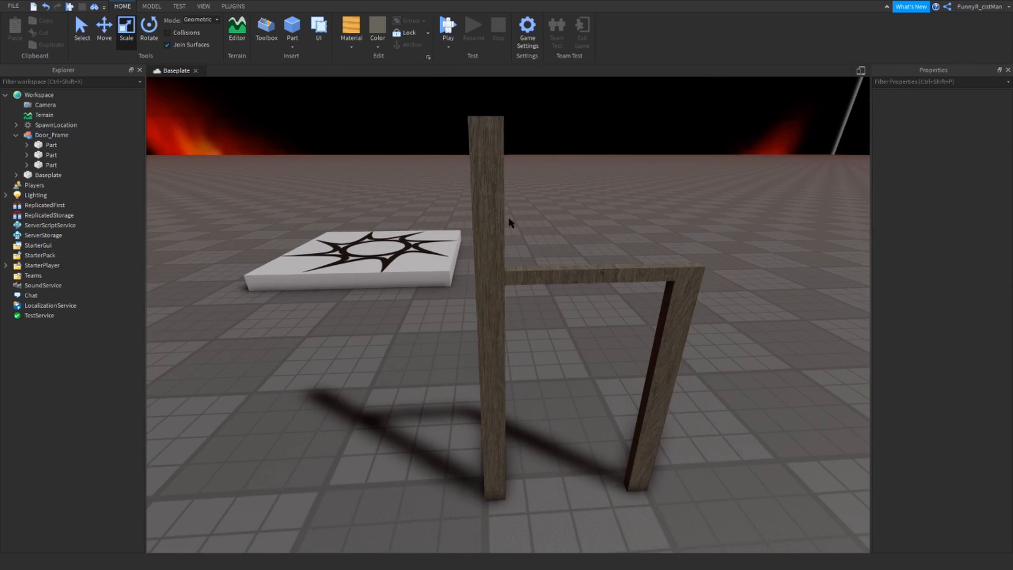
- Scale the left post back down level with the crossbar, to a size of 5.75, 0.5, 0.25, and clear the selection
alt+click(484, 215)
drag(483, 87, 477, 248)
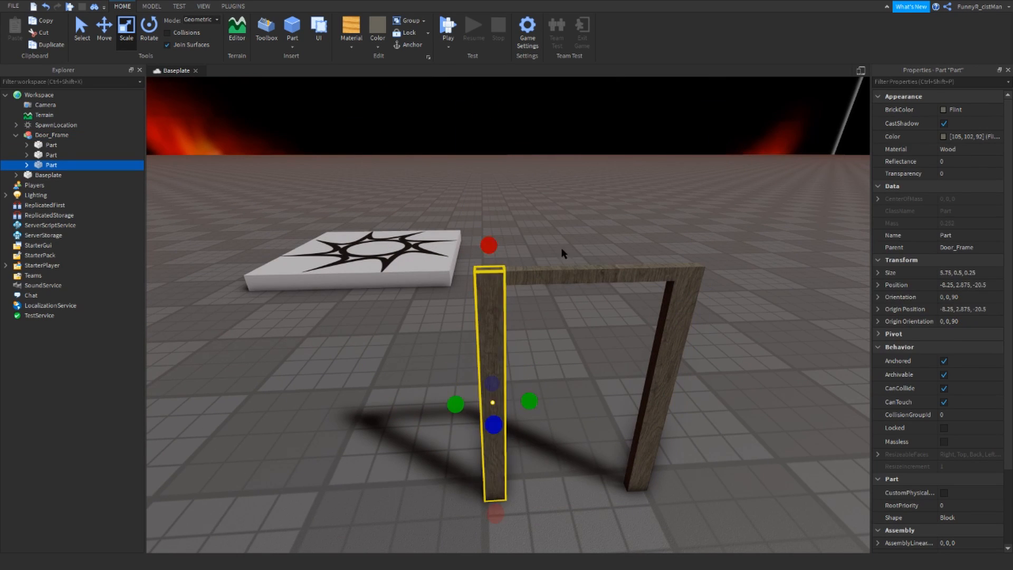
click(564, 251)
right_drag(564, 251, 725, 237)
key(s)
key(a)
key(d)
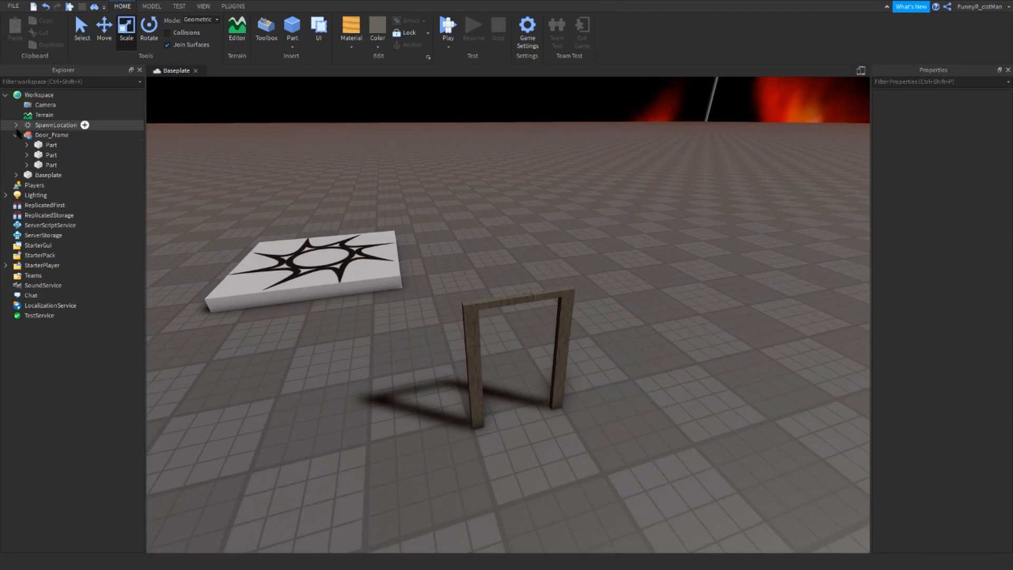
- Collapse the Door_Frame entry in the object hierarchy, and select and deselect the whole model
click(16, 135)
right_drag(158, 132, 364, 253)
key(d)
right_drag(341, 205, 215, 2)
click(159, 4)
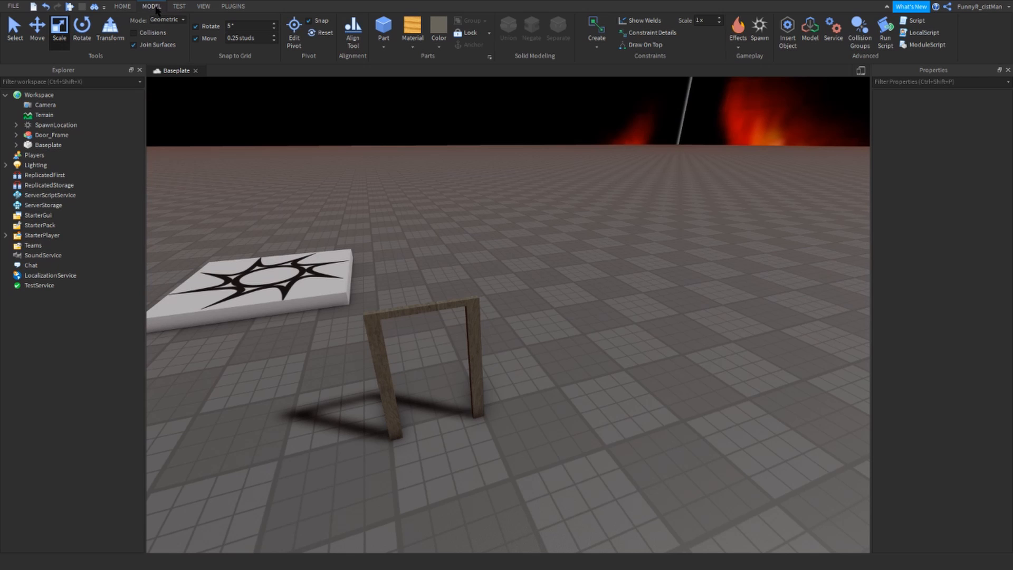
click(229, 4)
click(125, 6)
click(44, 136)
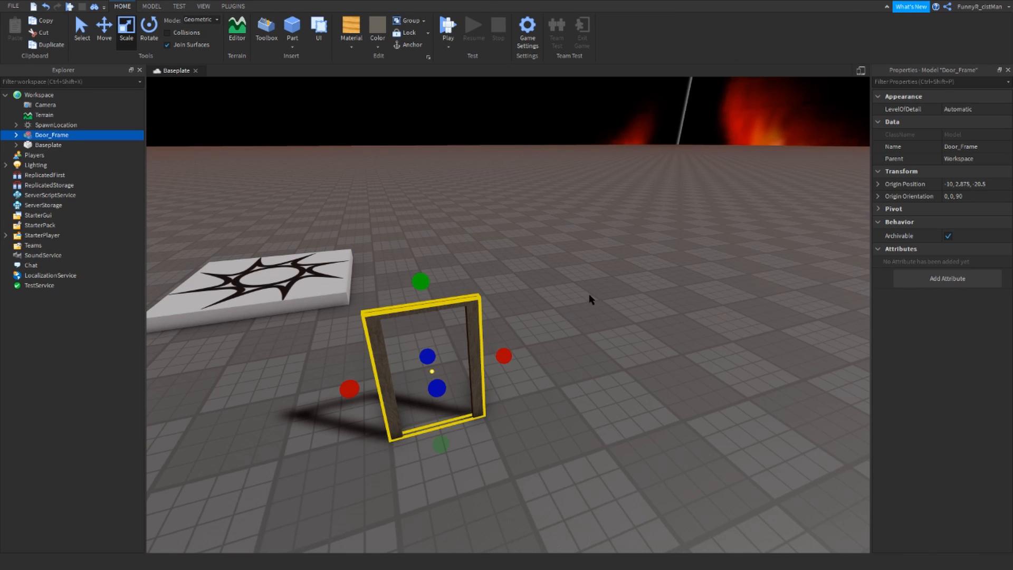
right_drag(501, 264, 564, 303)
click(543, 287)
- Insert a block part on the baseplate near the door frame and move it to position -18.25, 0.5, -28.75
key(w)
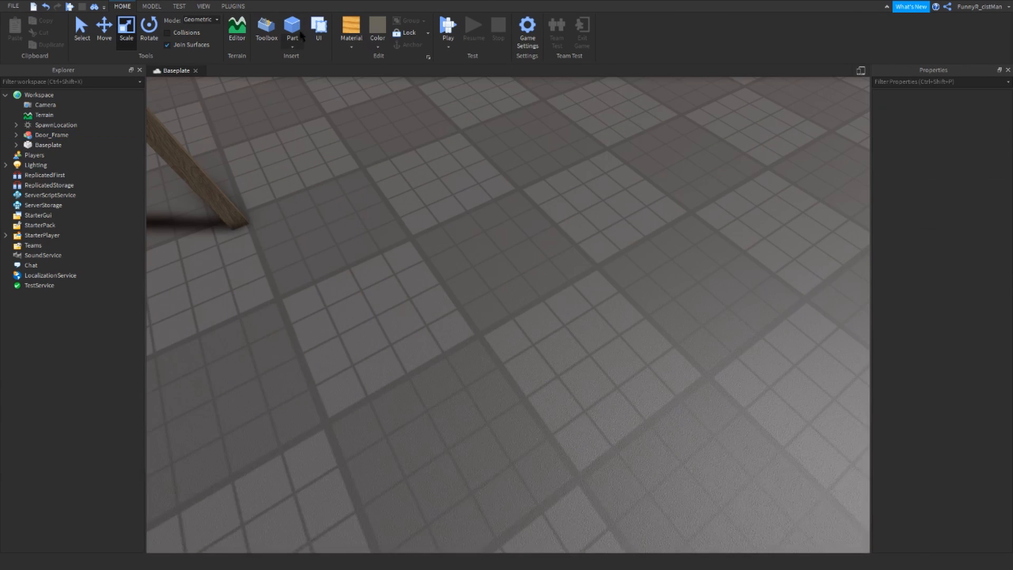
click(293, 26)
click(679, 256)
right_drag(679, 256, 627, 260)
click(536, 280)
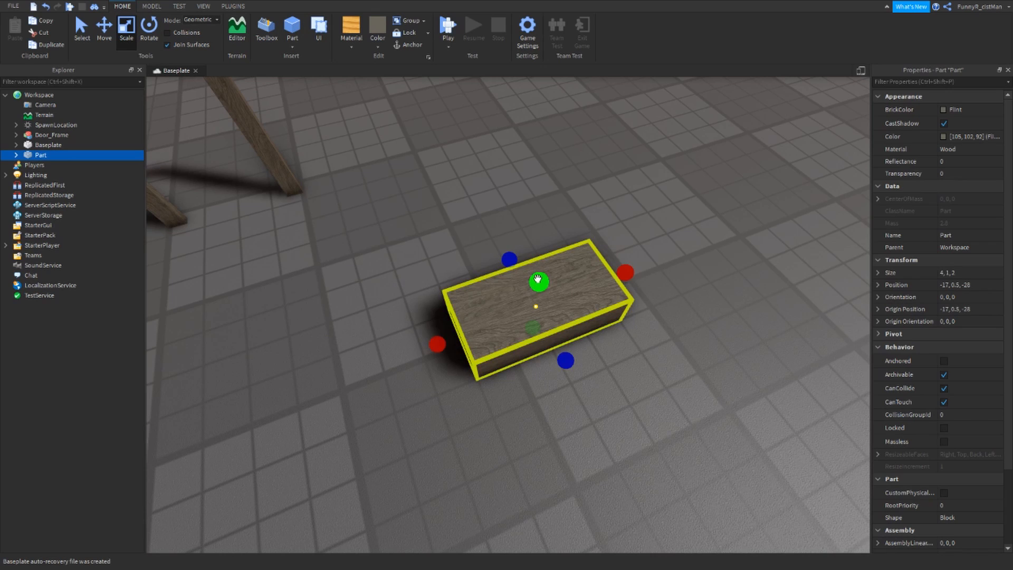
drag(572, 305, 619, 335)
click(690, 362)
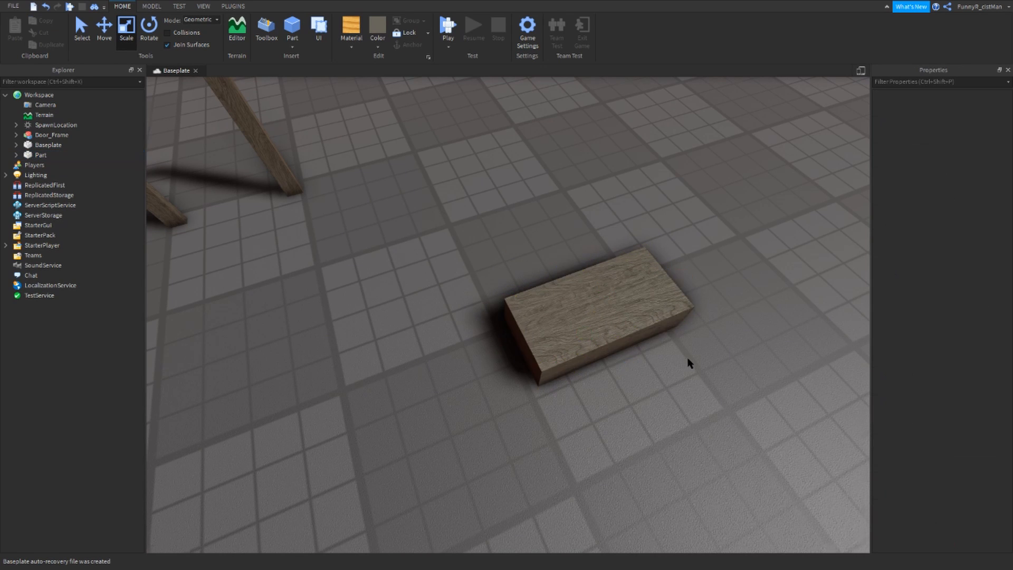
- Select the new block and look through its properties from Appearance to Attributes
right_drag(690, 362, 546, 327)
key(d)
click(546, 328)
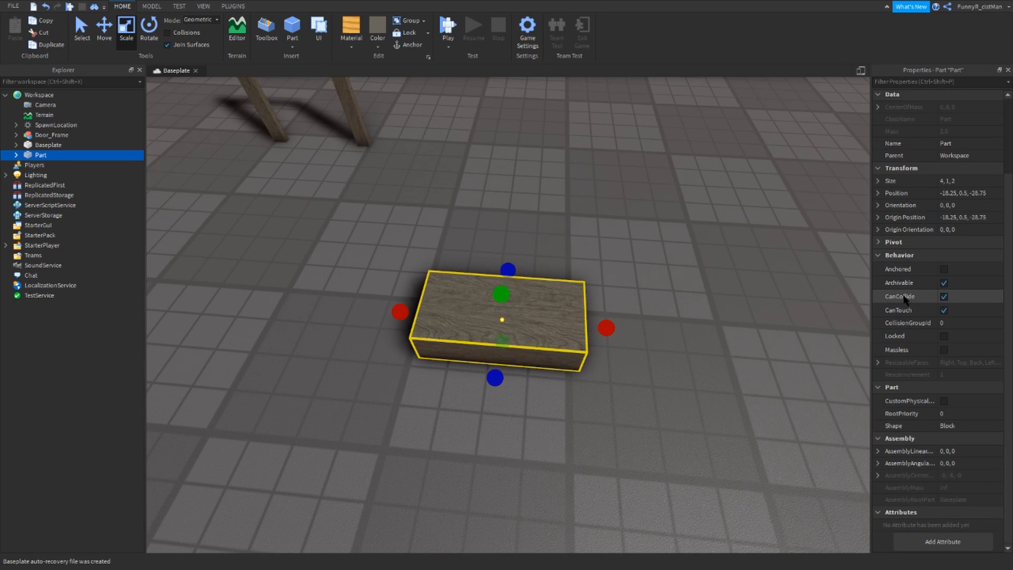
scroll(903, 298, up, 3)
scroll(912, 322, down, 3)
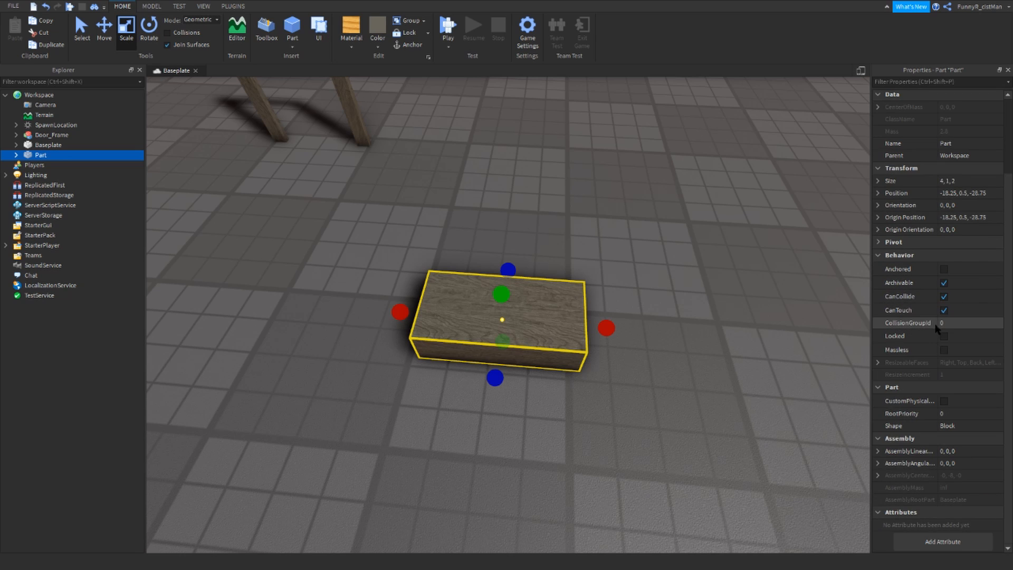
scroll(939, 333, up, 3)
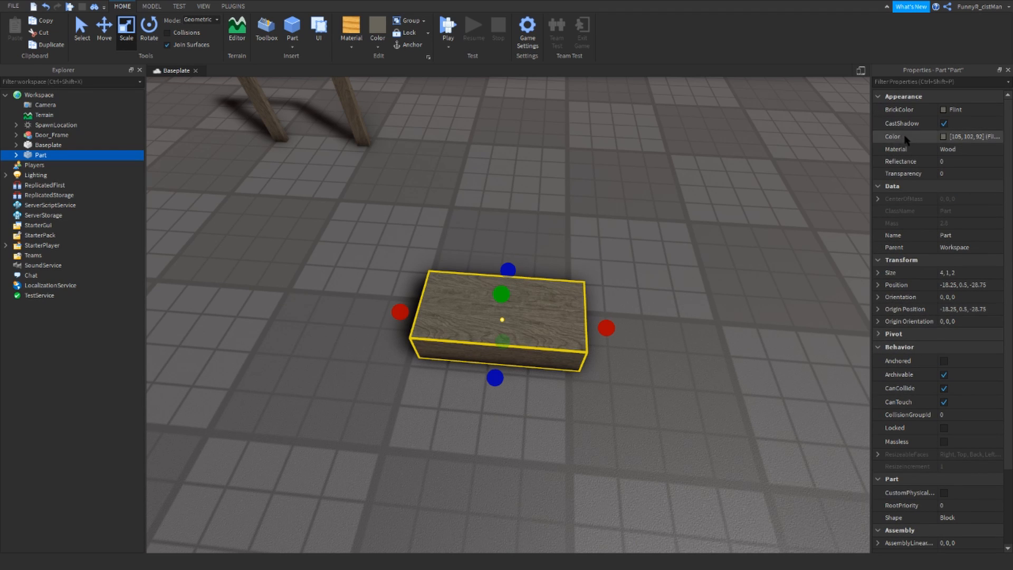
- Collapse the block's Appearance, Data, Transform, Pivot, Behavior, Part and Assembly property groups
click(881, 97)
click(878, 109)
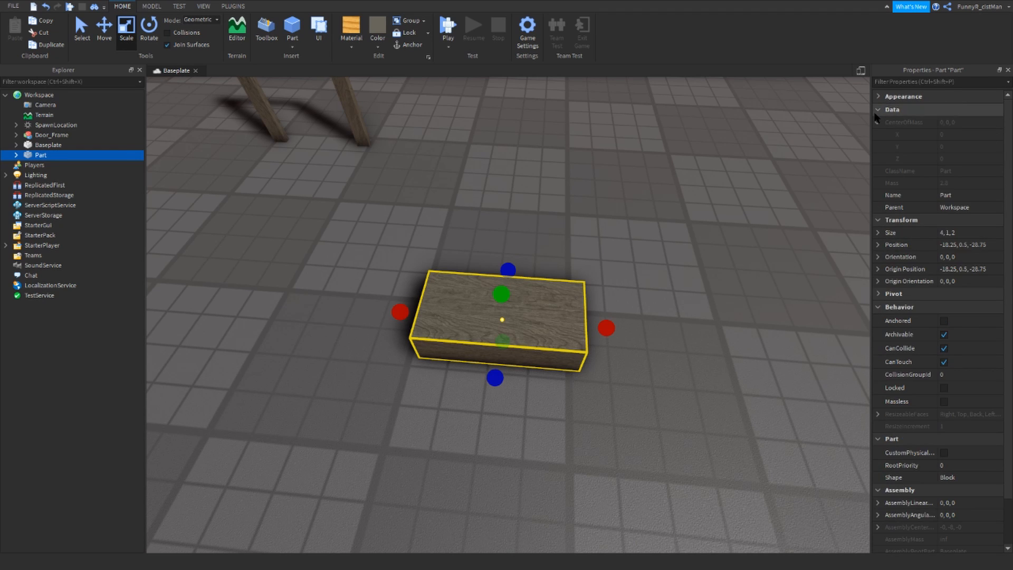
click(878, 122)
click(878, 149)
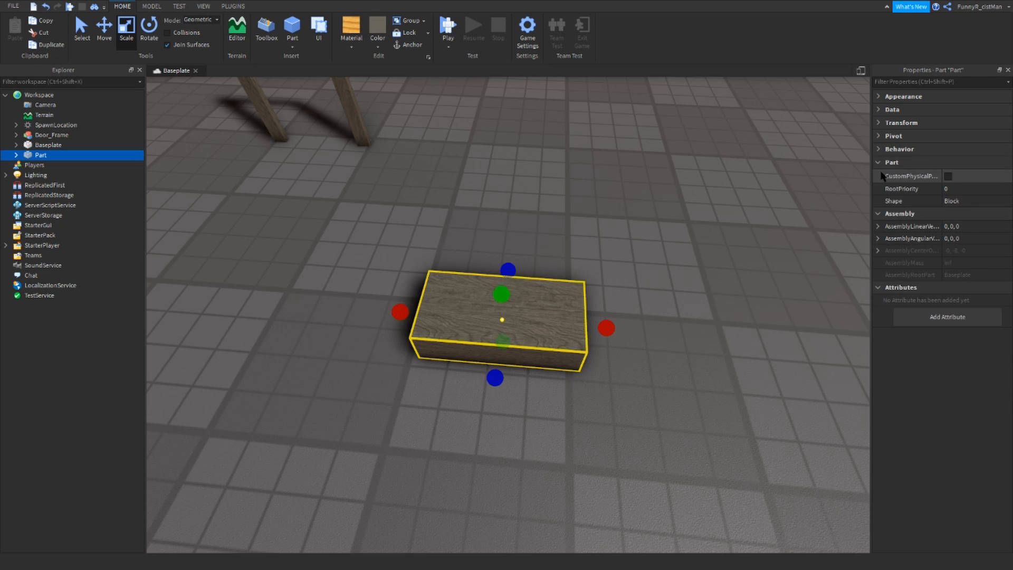
click(878, 162)
click(879, 176)
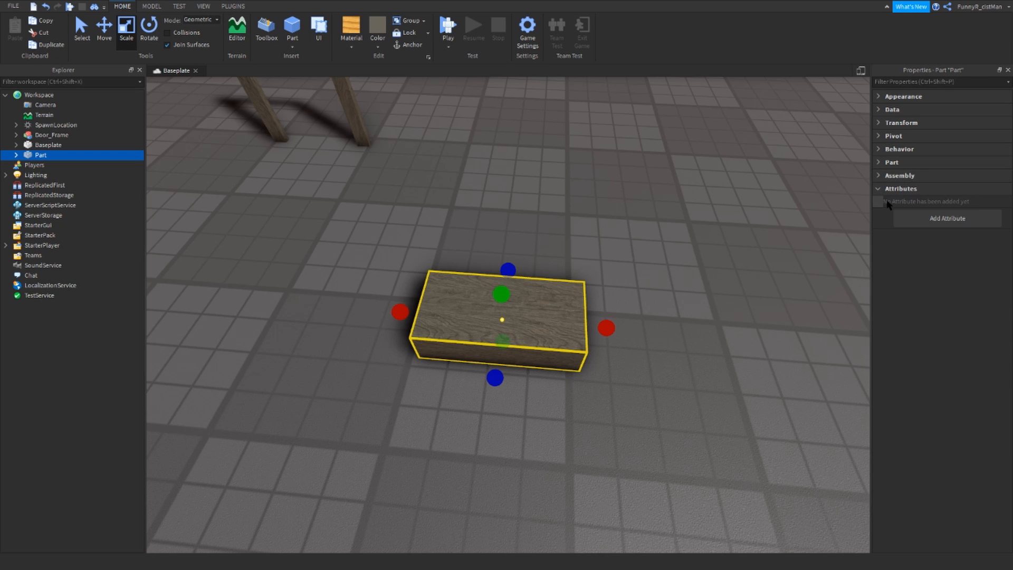
- Expand the Appearance and Transform property groups and briefly check the Data and Pivot groups
click(881, 97)
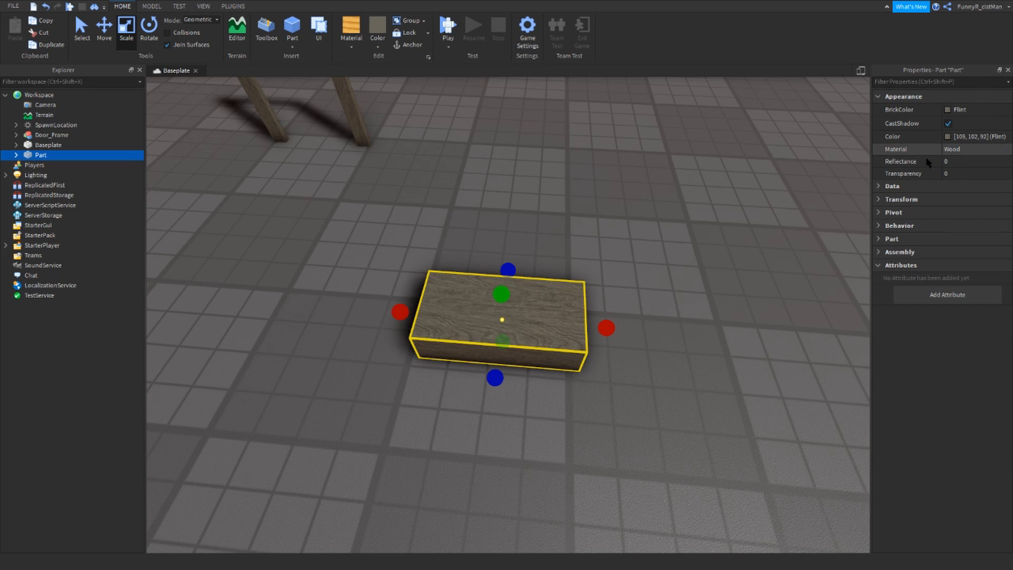
click(879, 201)
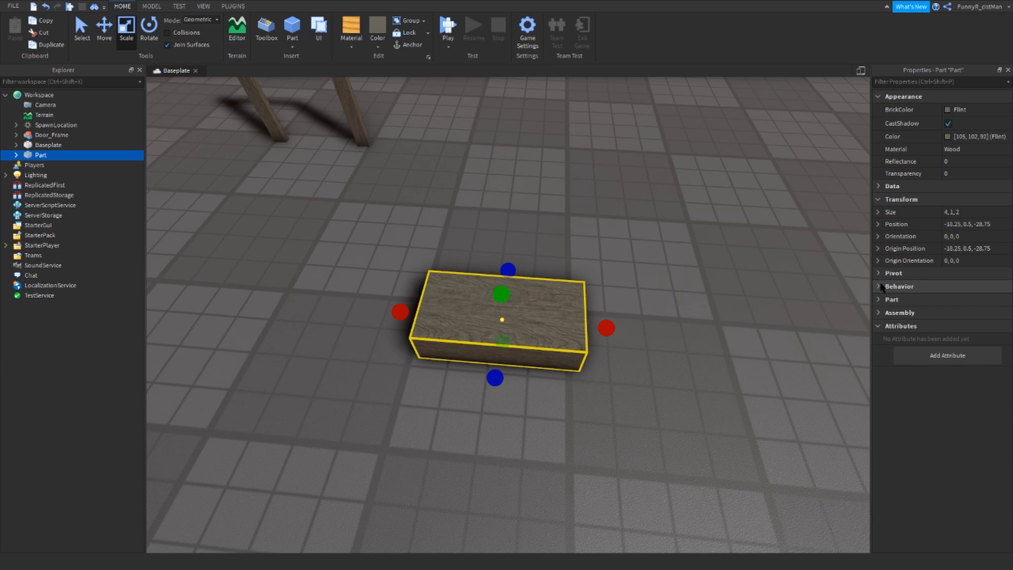
click(879, 186)
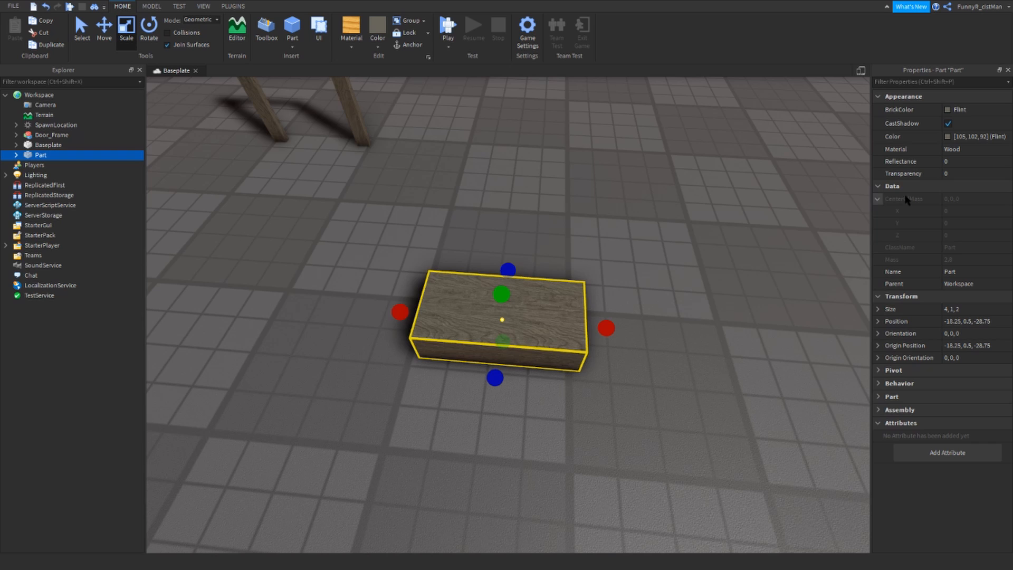
click(891, 186)
click(878, 274)
click(877, 274)
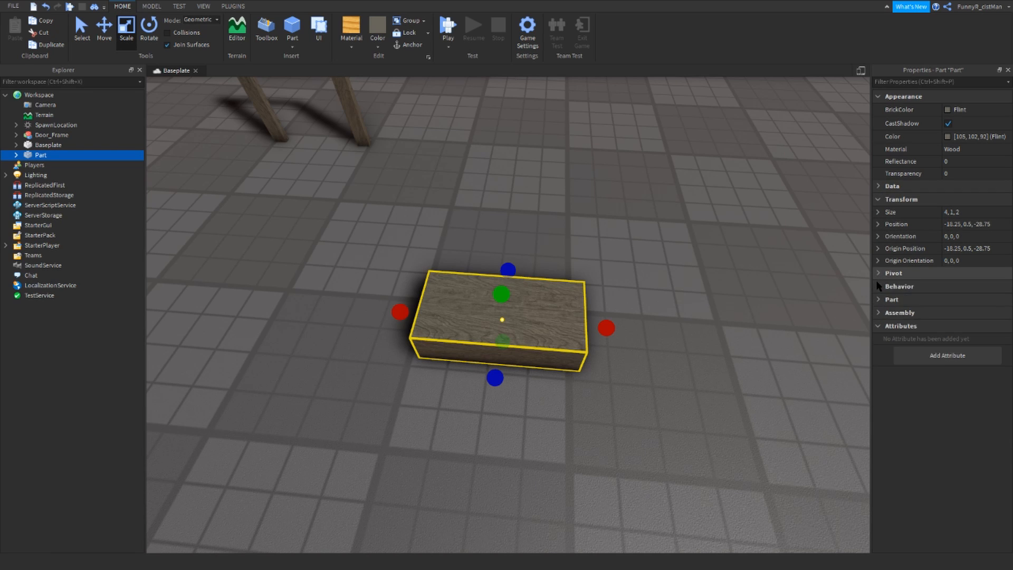
- Expand the Behavior property group, briefly check Part and Assembly, and collapse Attributes
click(878, 286)
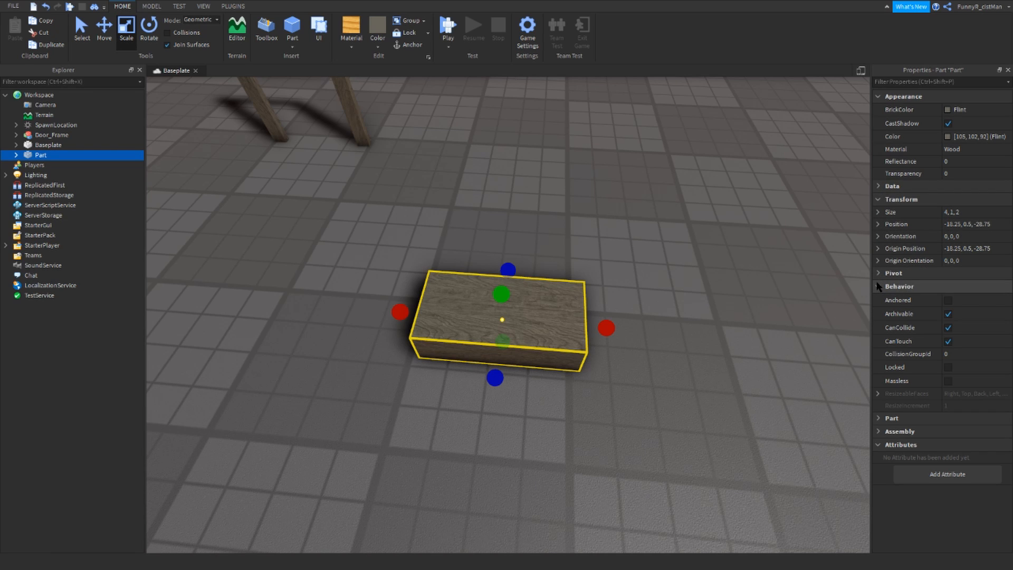
click(878, 420)
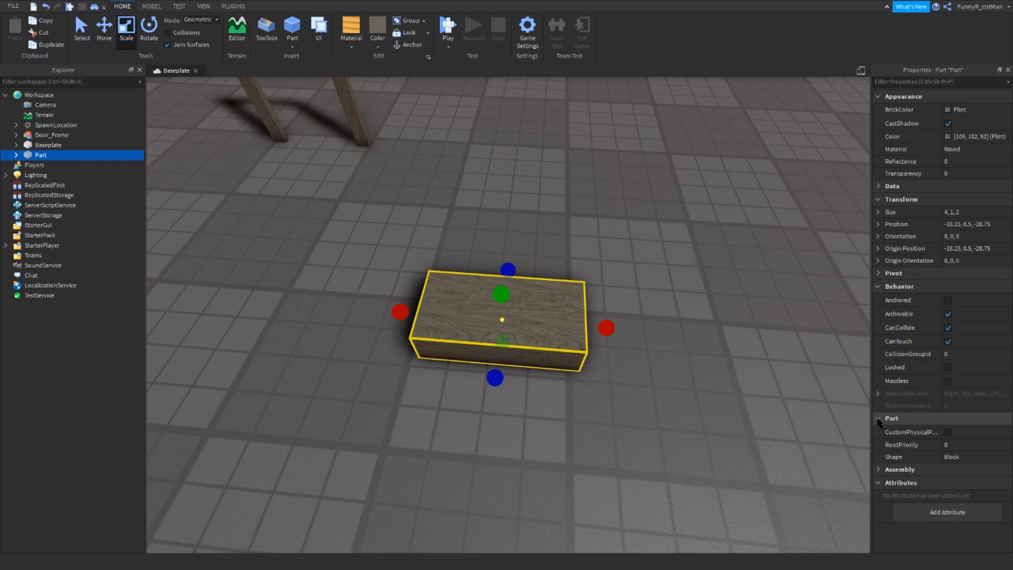
click(878, 419)
click(878, 431)
click(878, 431)
click(878, 444)
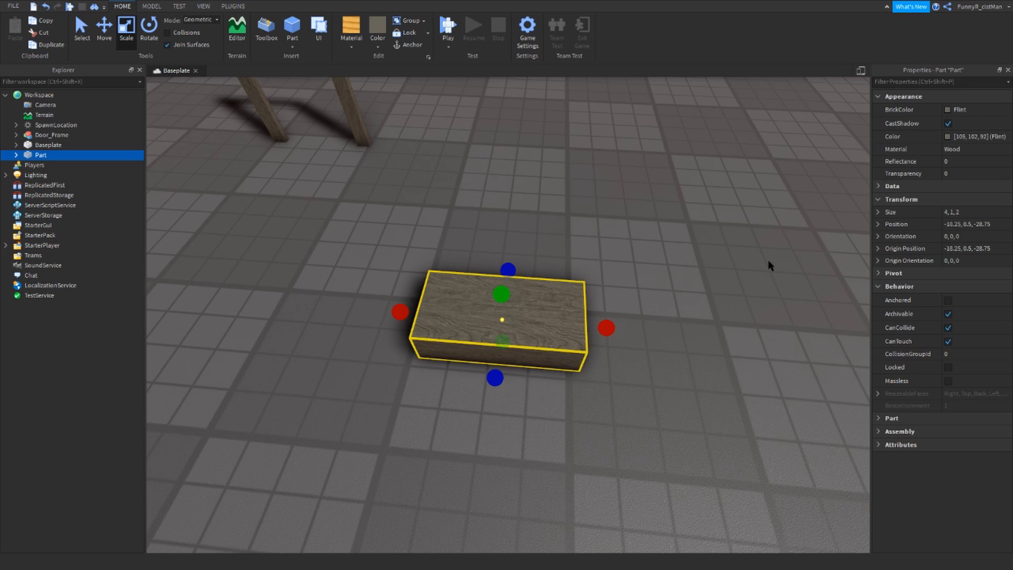
- Open the block's BrickColor palette and examine the available colors without picking one
click(947, 112)
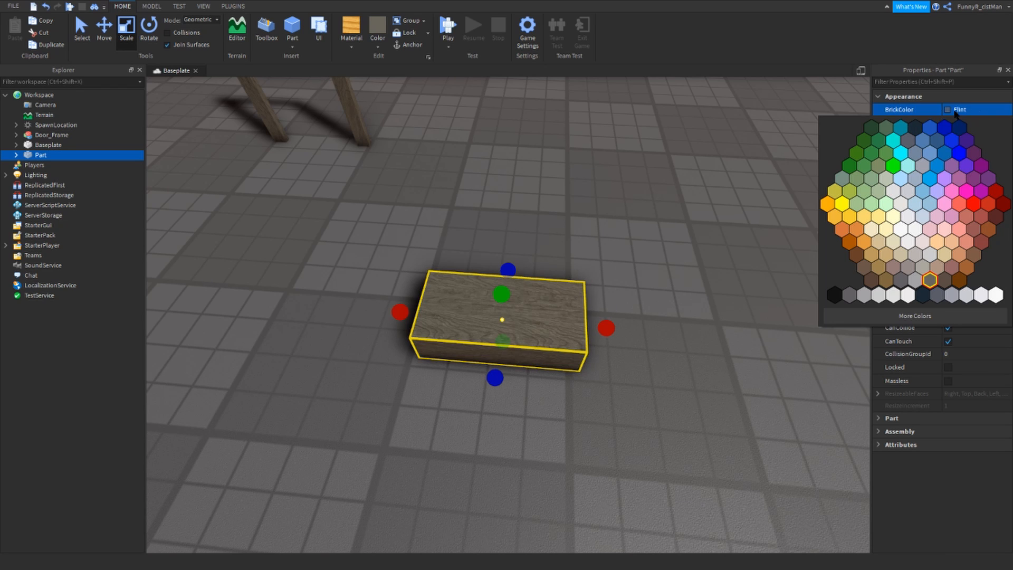
click(953, 110)
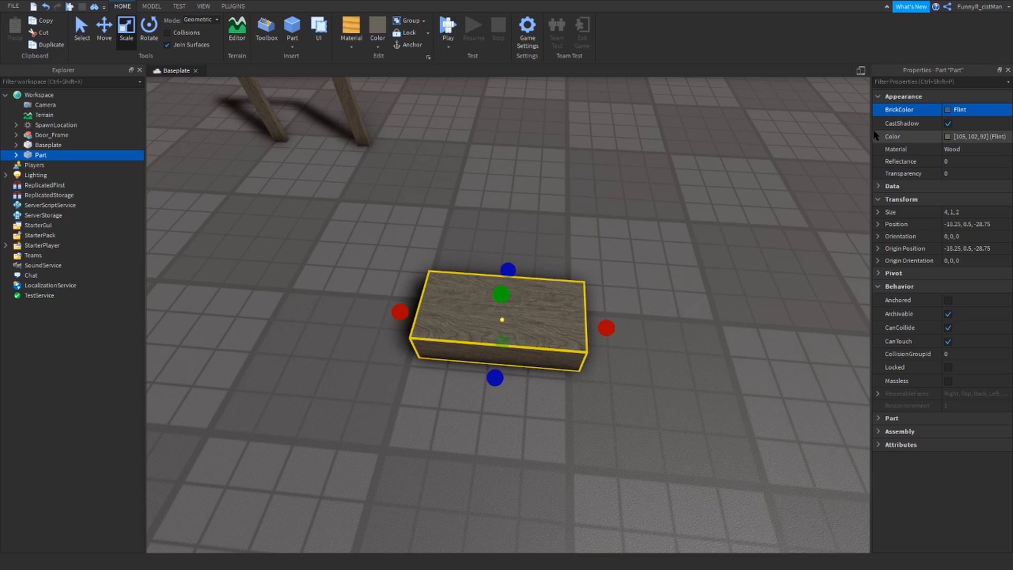
click(948, 110)
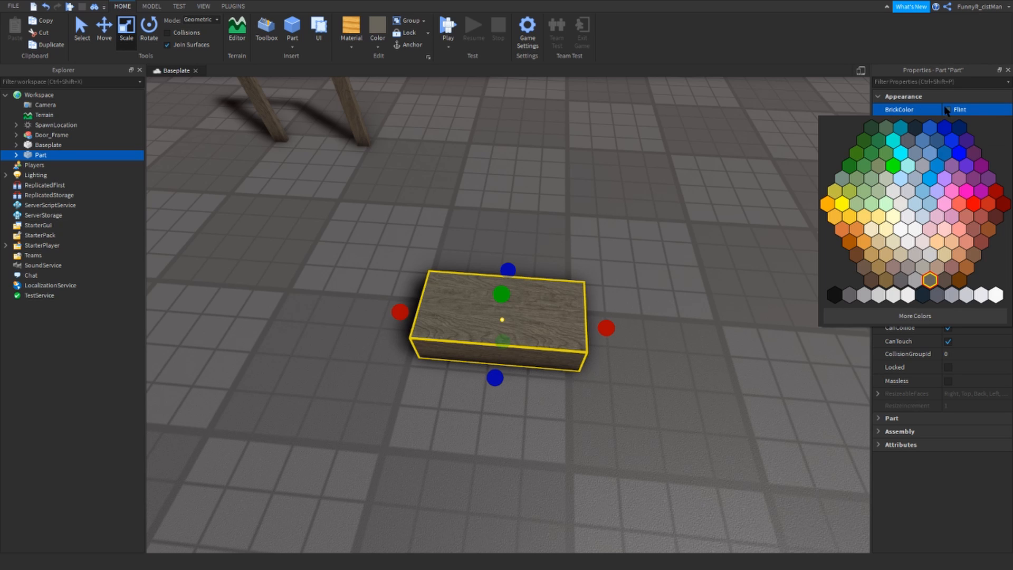
- Set the block's Color to the dark red RGB 118, 25, 9 and clear the selection
click(948, 136)
click(948, 136)
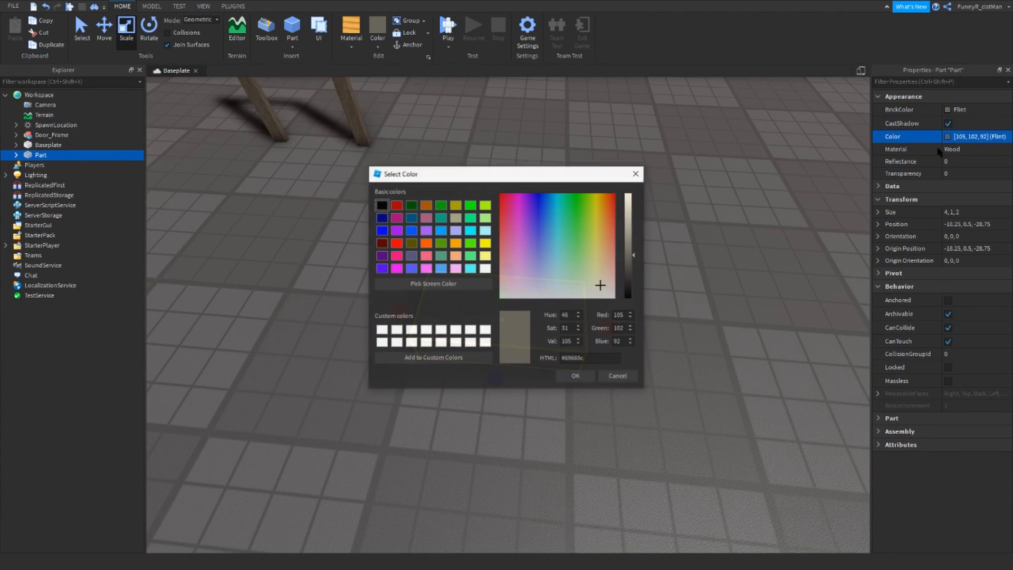
drag(559, 224, 611, 201)
mouse_move(632, 252)
mouse_down()
mouse_move(633, 235)
mouse_move(633, 249)
mouse_up()
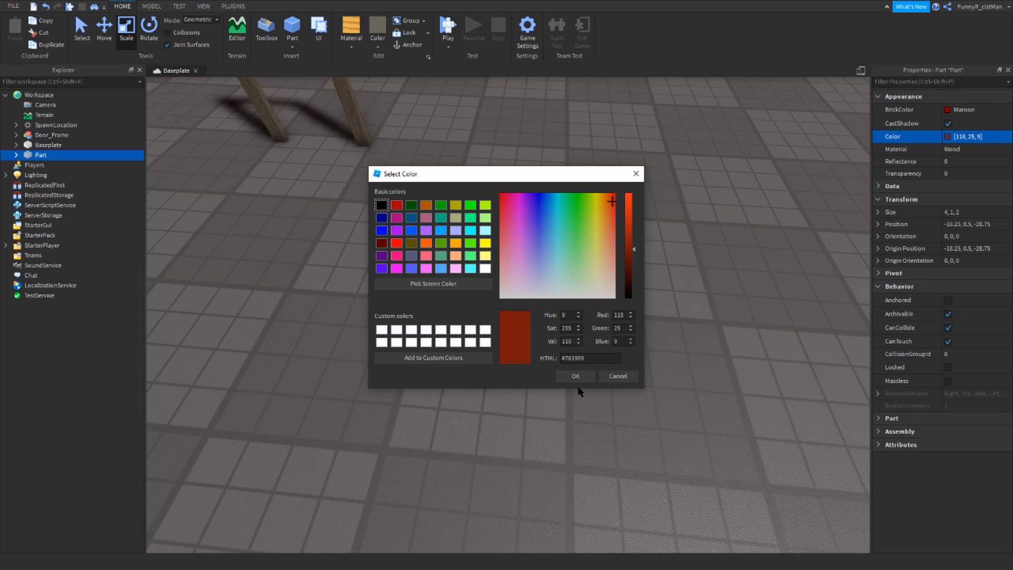
click(576, 376)
click(688, 299)
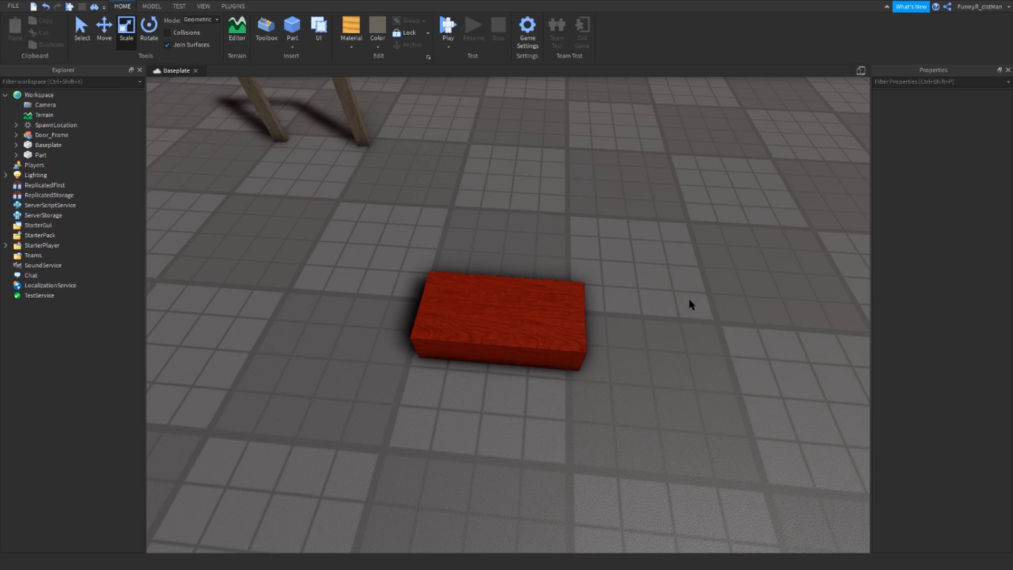
- Set the red block's Reflectance to 0.5 and Transparency to 0.2, and deselect it
click(541, 320)
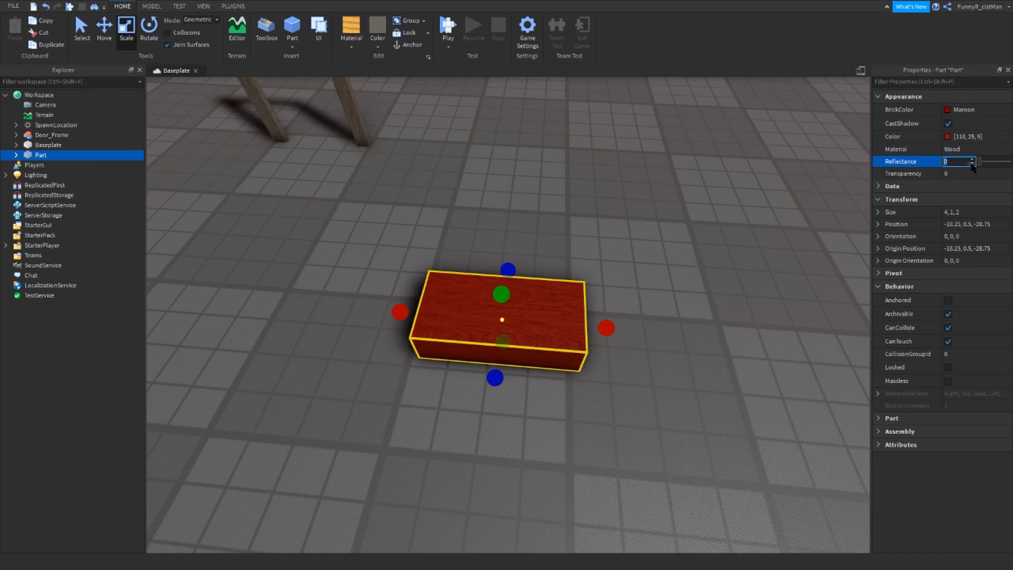
drag(987, 161, 986, 176)
click(989, 174)
click(713, 230)
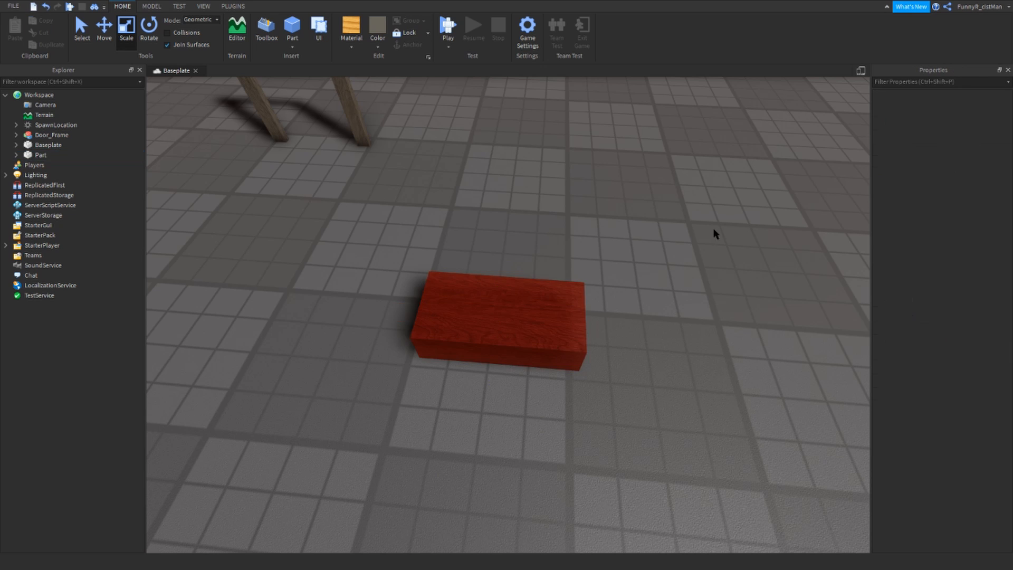
- Change the red block's material to Glass and set its Reflectance to 0.7
click(547, 306)
click(361, 42)
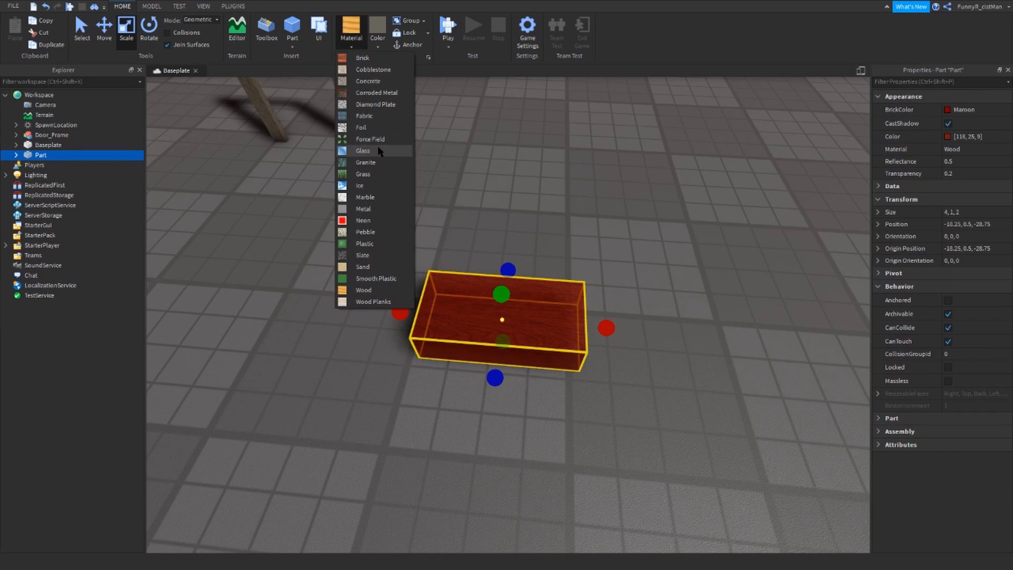
click(363, 151)
click(980, 163)
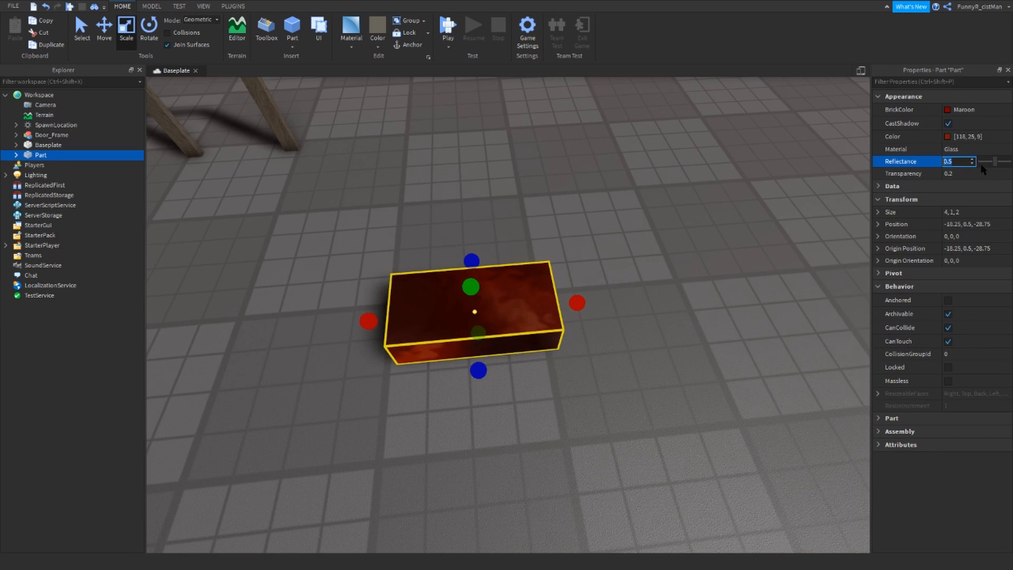
mouse_move(996, 161)
mouse_down()
mouse_move(984, 162)
mouse_move(1001, 163)
mouse_up()
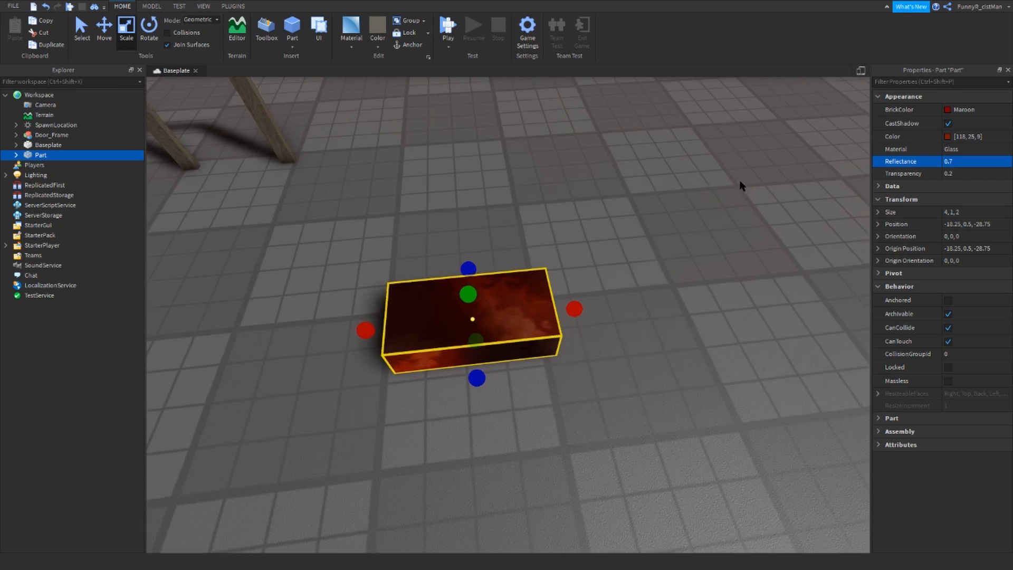
click(739, 181)
right_drag(739, 180, 740, 181)
- Select the glass block and turn off its CastShadow property
click(573, 361)
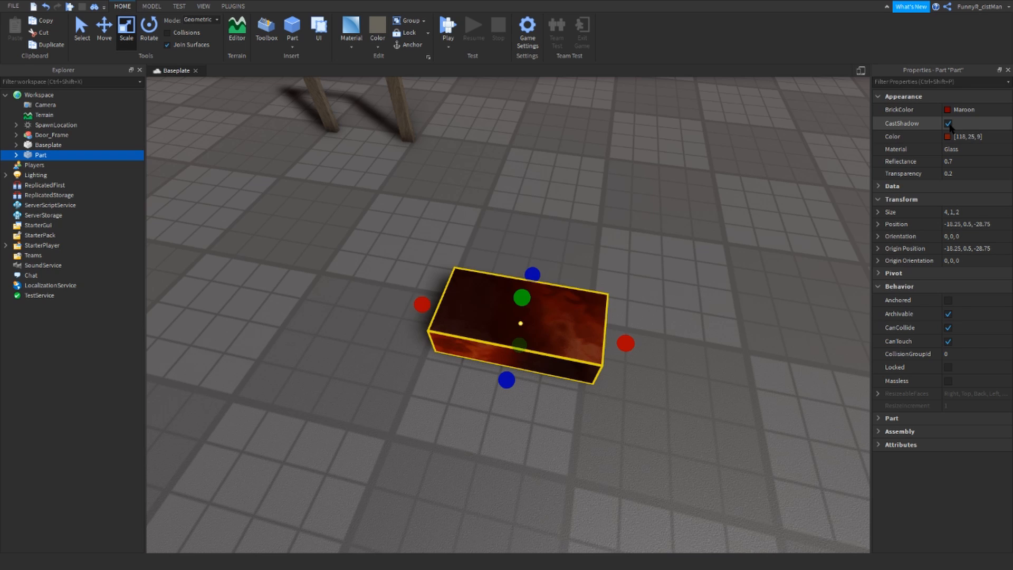
right_drag(638, 320, 638, 320)
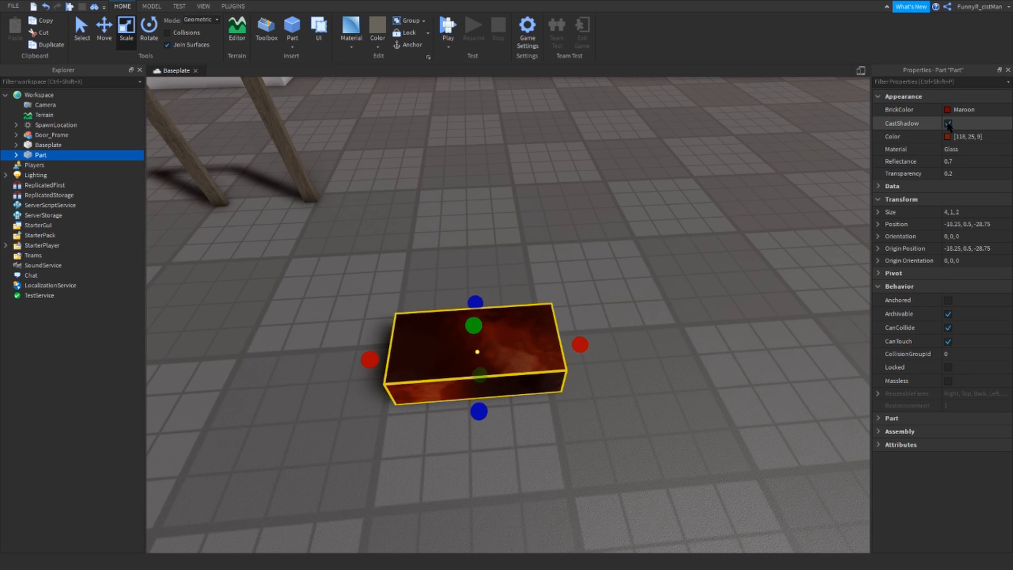
click(948, 123)
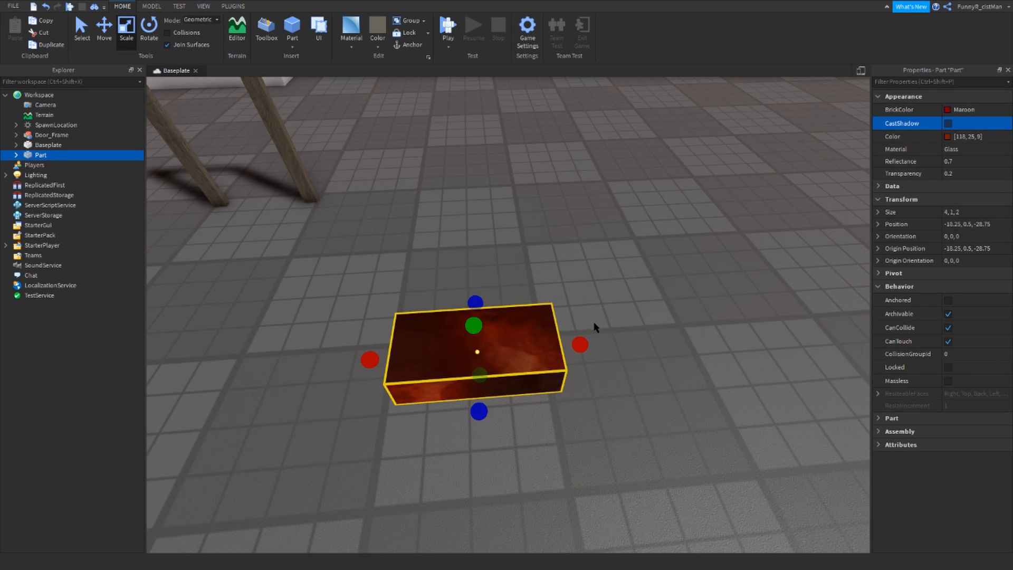
- Move the glass block straight up to a height of about 4.25 above the baseplate and deselect it
click(99, 29)
drag(471, 284, 454, 120)
right_drag(675, 274, 674, 257)
click(623, 256)
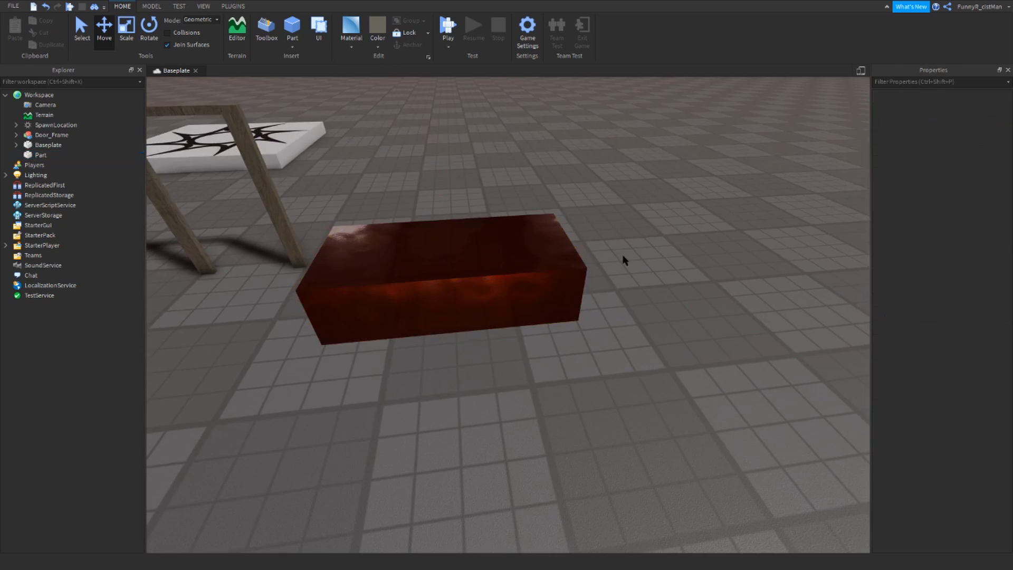
- Select the floating glass block and turn its CastShadow property back on
right_drag(607, 255, 604, 254)
key(a)
click(611, 253)
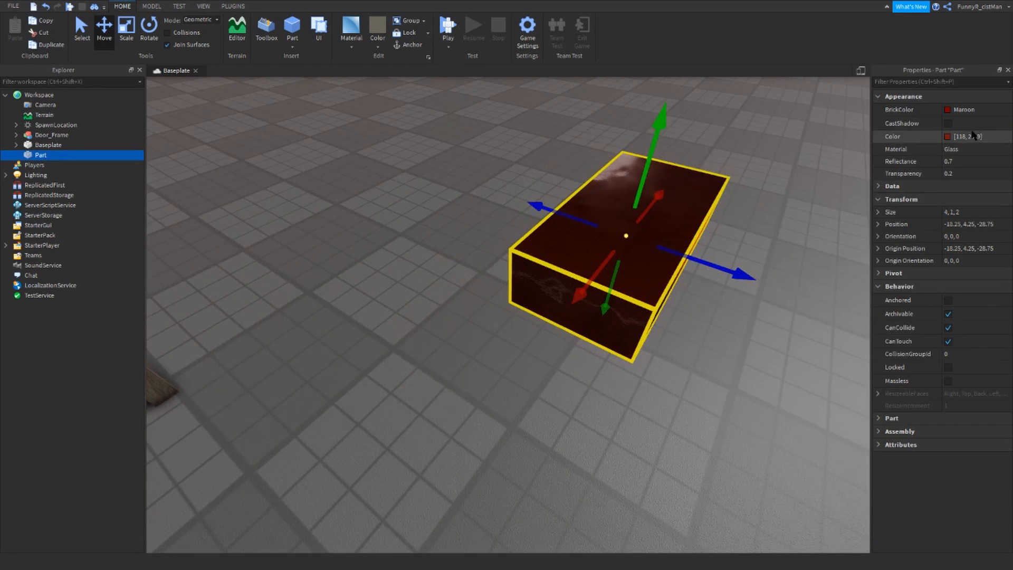
click(948, 123)
click(676, 438)
right_drag(676, 438, 635, 388)
key(s)
click(628, 301)
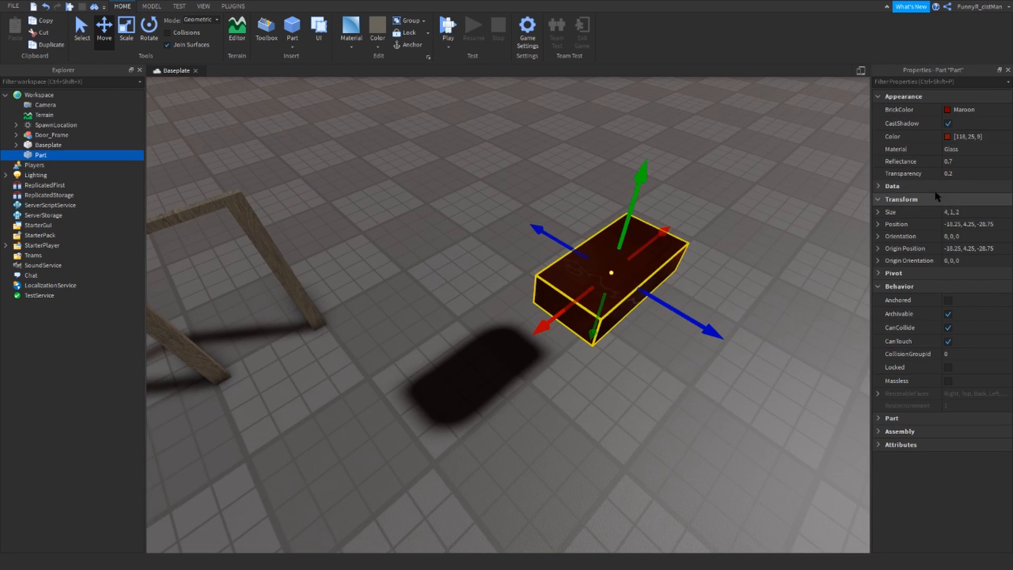
click(948, 124)
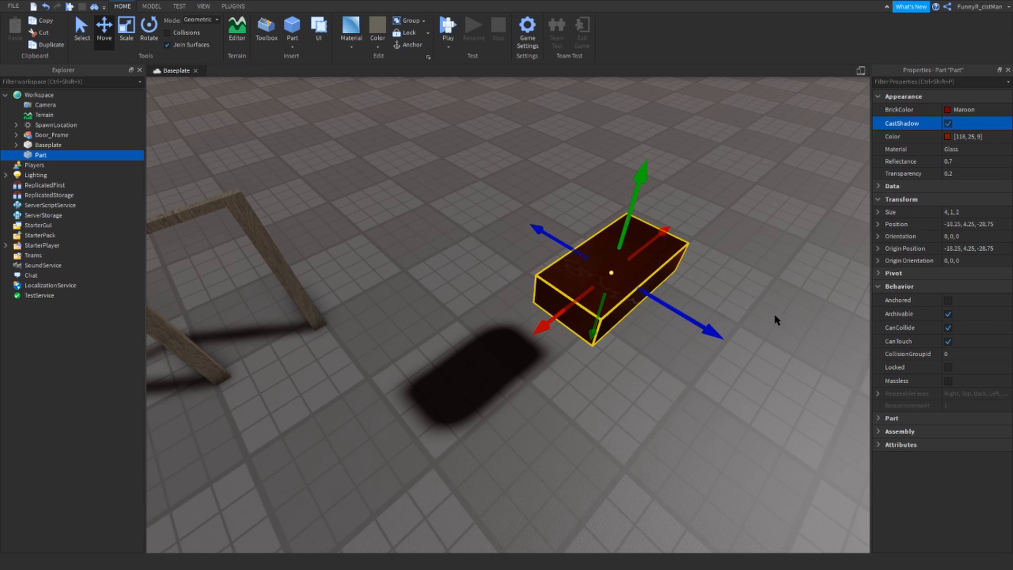
- Look at the glass block's Size and Origin Position values, leaving them as they are, and clear the selection
click(957, 212)
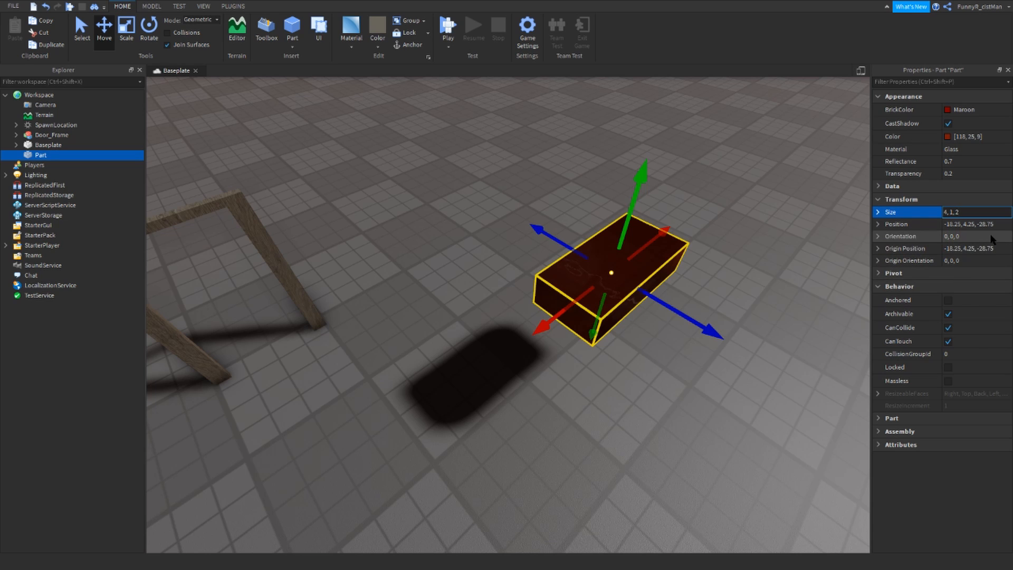
click(989, 251)
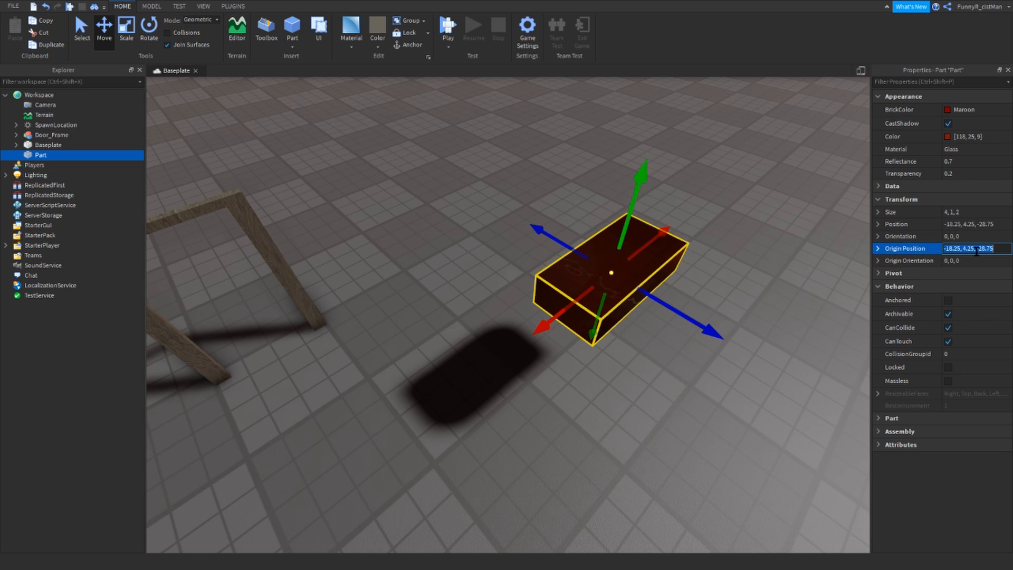
click(785, 262)
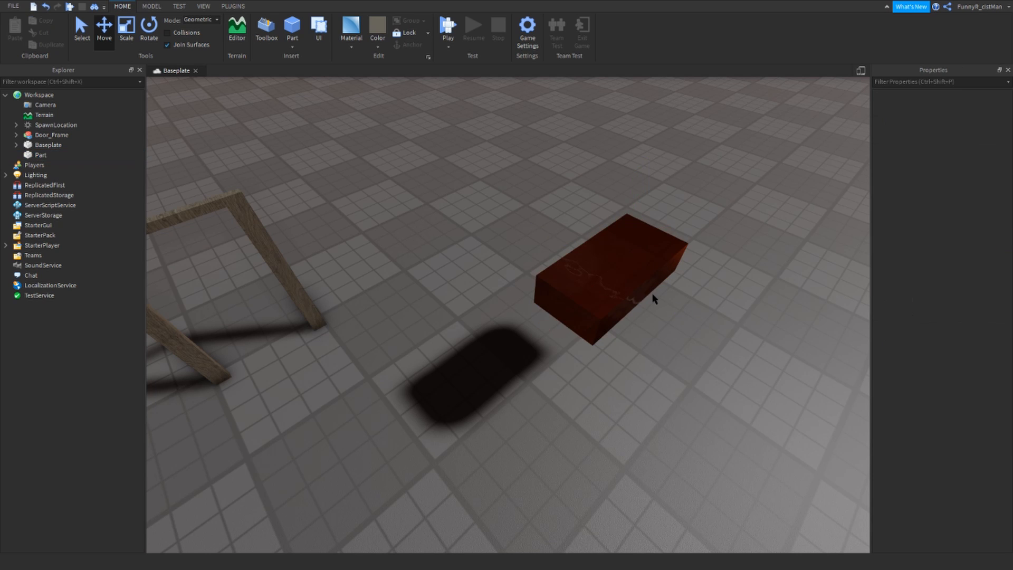
- Duplicate the glass block and place the copy on the baseplate at about -25.5, 0.5, -56.75
click(644, 288)
right_drag(642, 287, 623, 282)
key(ctrl+d)
drag(535, 288, 739, 260)
right_drag(736, 267, 730, 278)
click(654, 377)
right_drag(653, 379, 596, 370)
drag(607, 303, 586, 295)
- Compare the Position values of the floating block and its copy on the baseplate
click(271, 167)
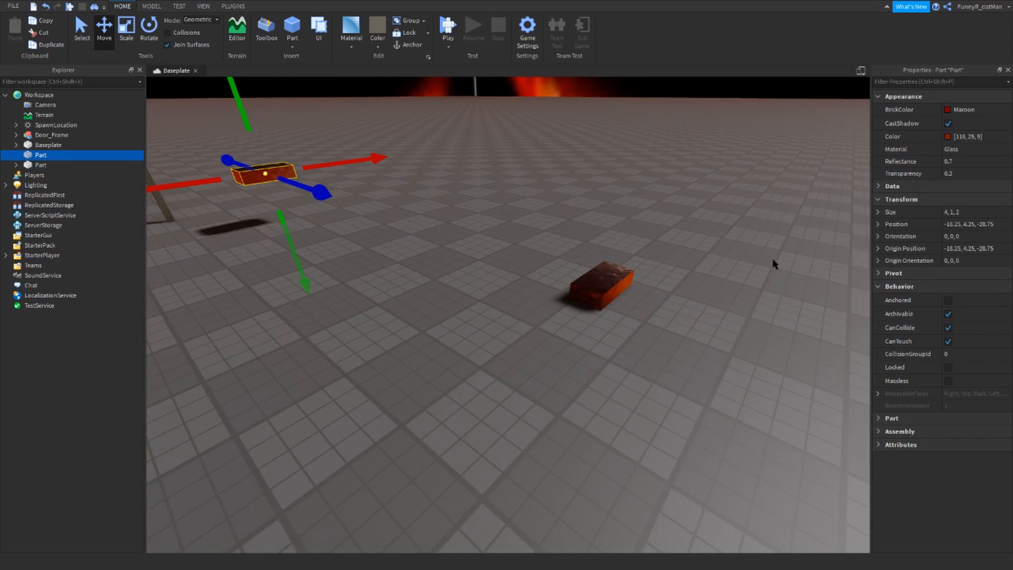
click(741, 289)
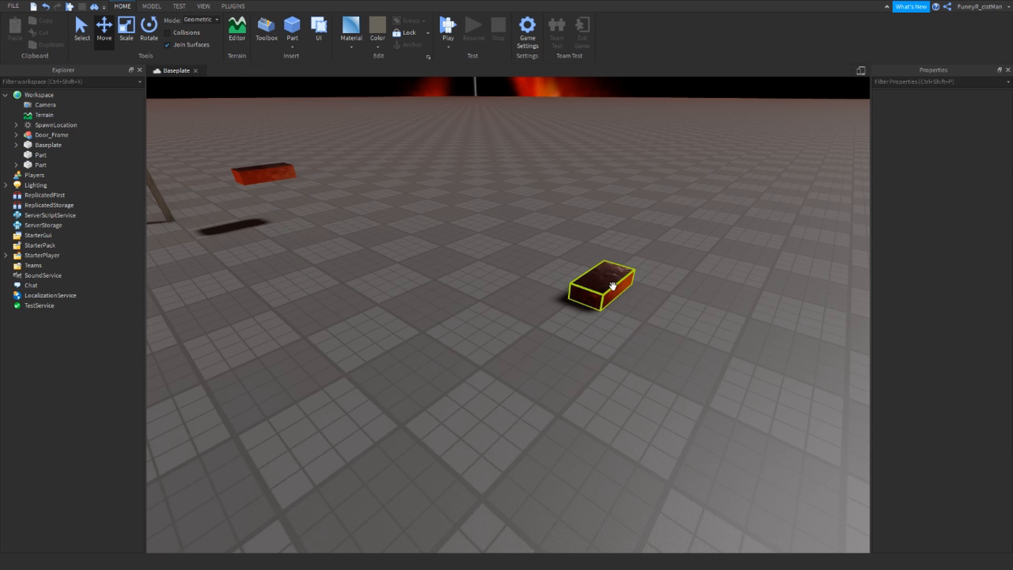
click(601, 282)
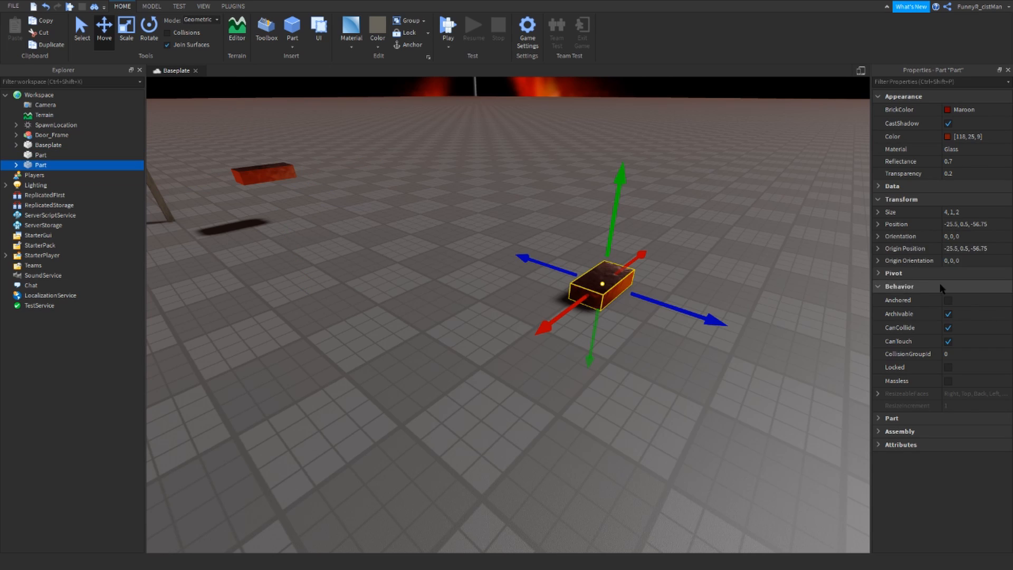
click(949, 248)
click(971, 224)
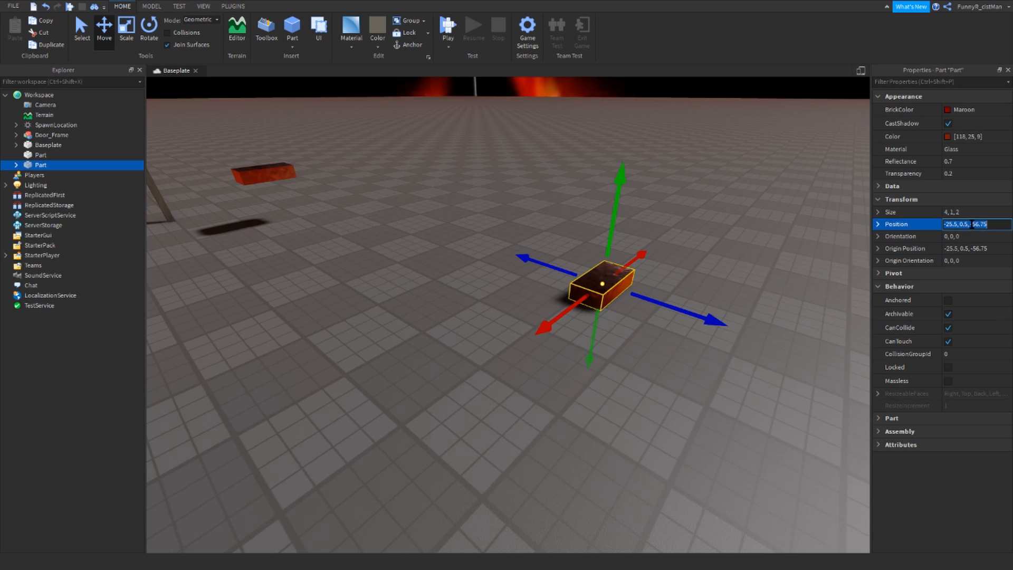
click(245, 168)
click(980, 224)
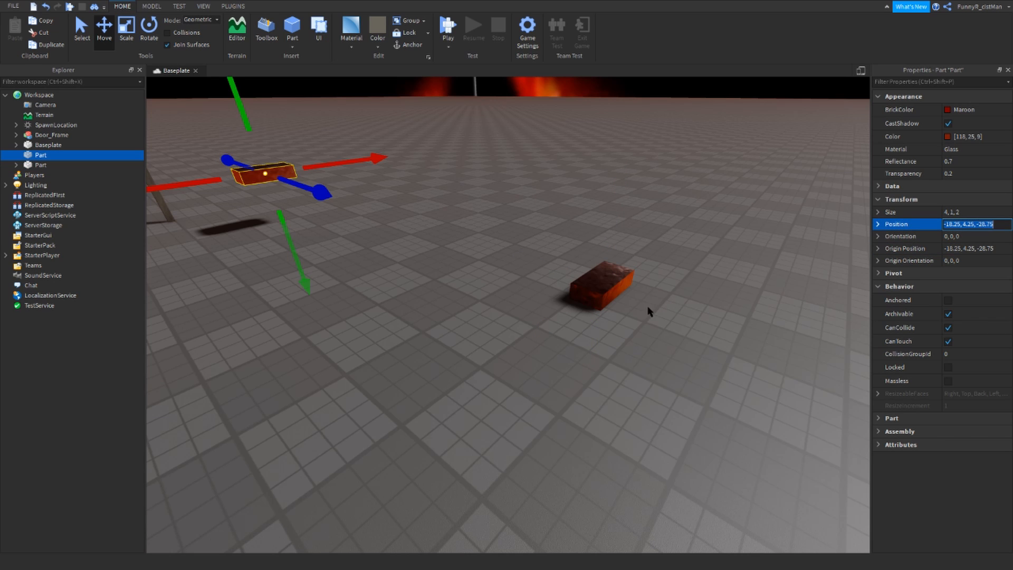
click(625, 296)
click(975, 224)
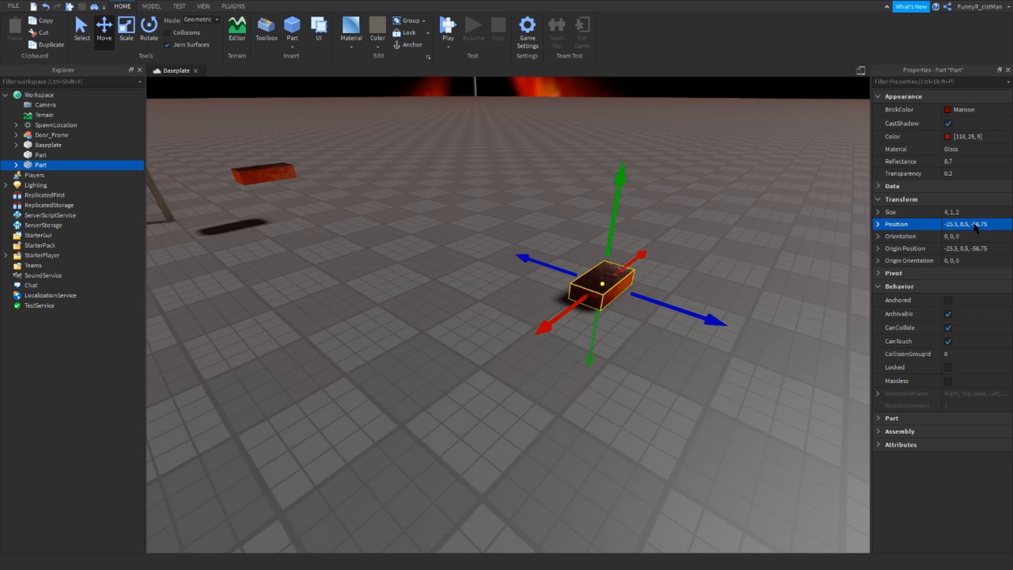
- Move the copied block beside the floating original, to about -18.25, 5.5, -35, and deselect it
click(774, 269)
right_drag(773, 270, 737, 262)
drag(591, 257, 561, 285)
right_drag(562, 284, 560, 285)
drag(561, 285, 418, 98)
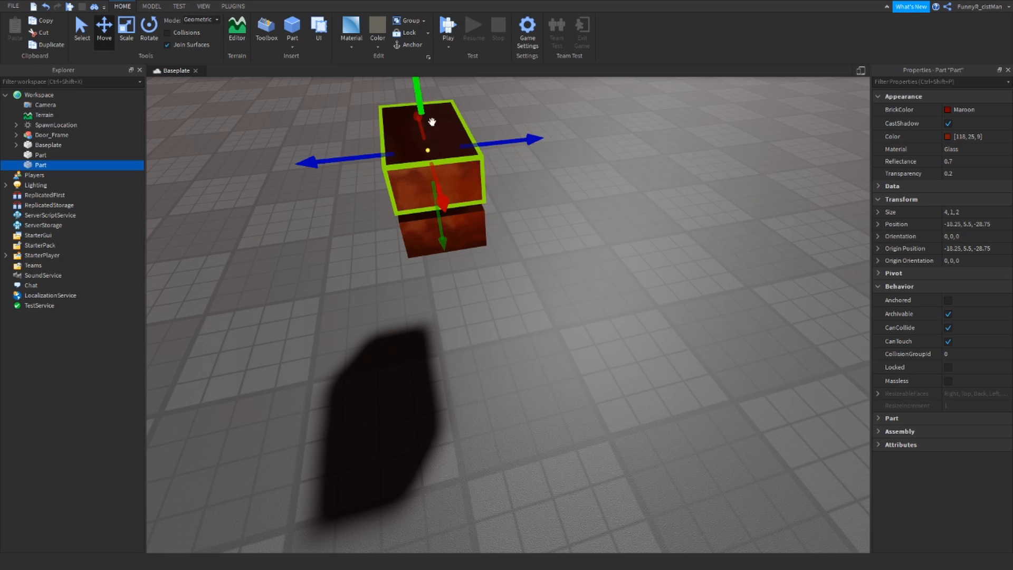
drag(349, 152, 551, 273)
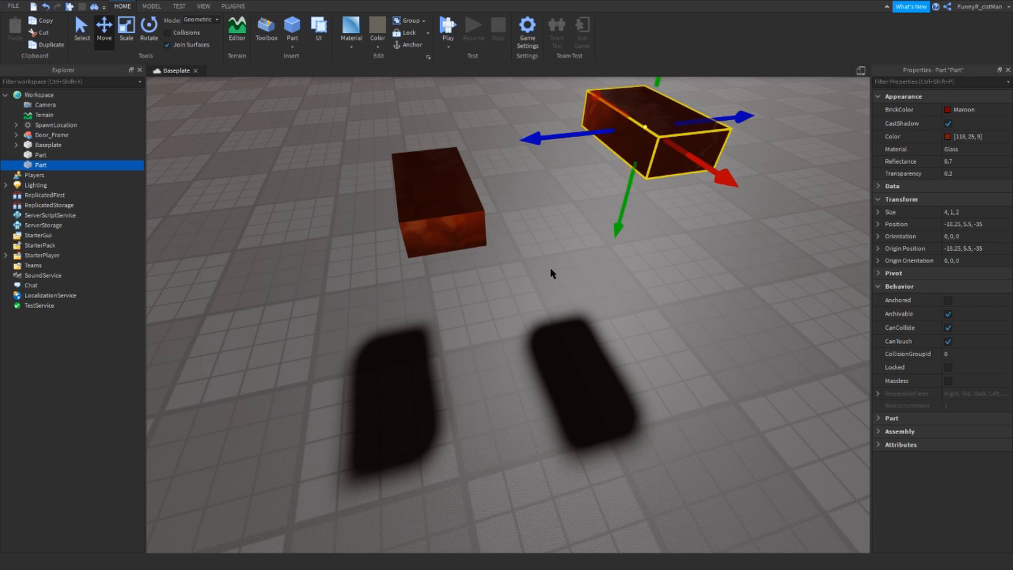
click(542, 265)
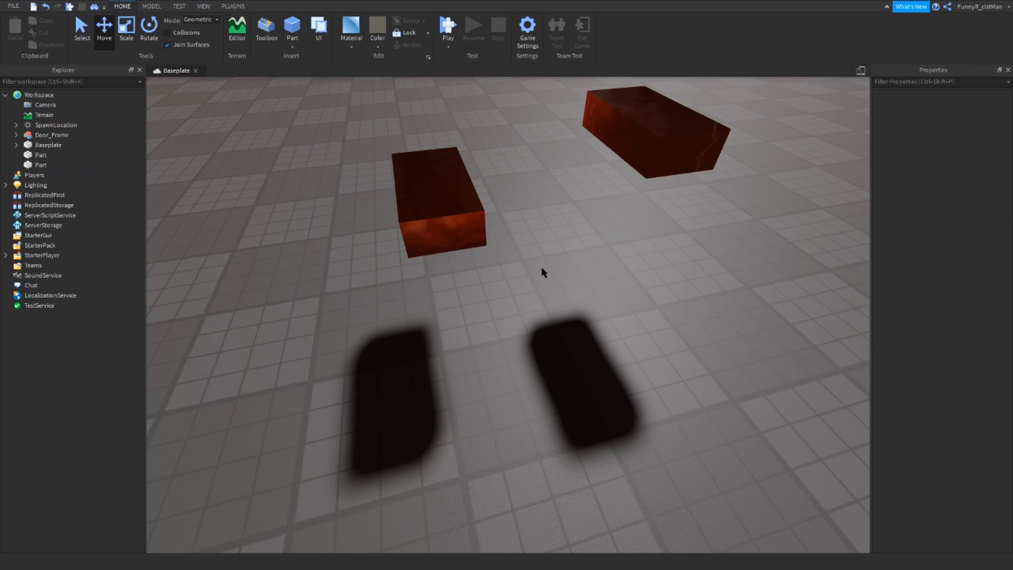
- Lower the original glass block onto the baseplate at about -26.75, 0.5, -29.5, and select it to show its Anchored property
drag(453, 227, 445, 226)
click(487, 265)
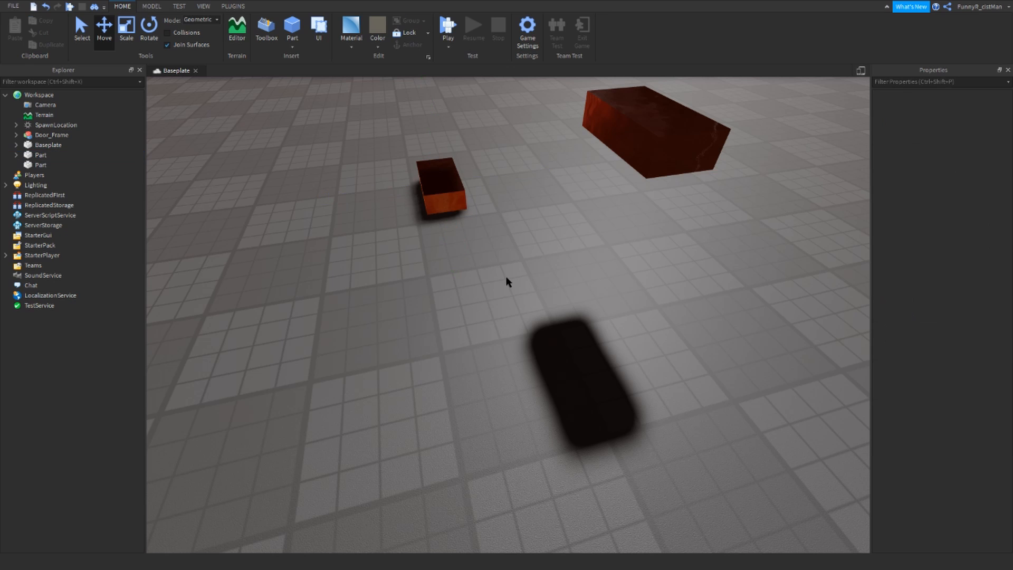
click(420, 210)
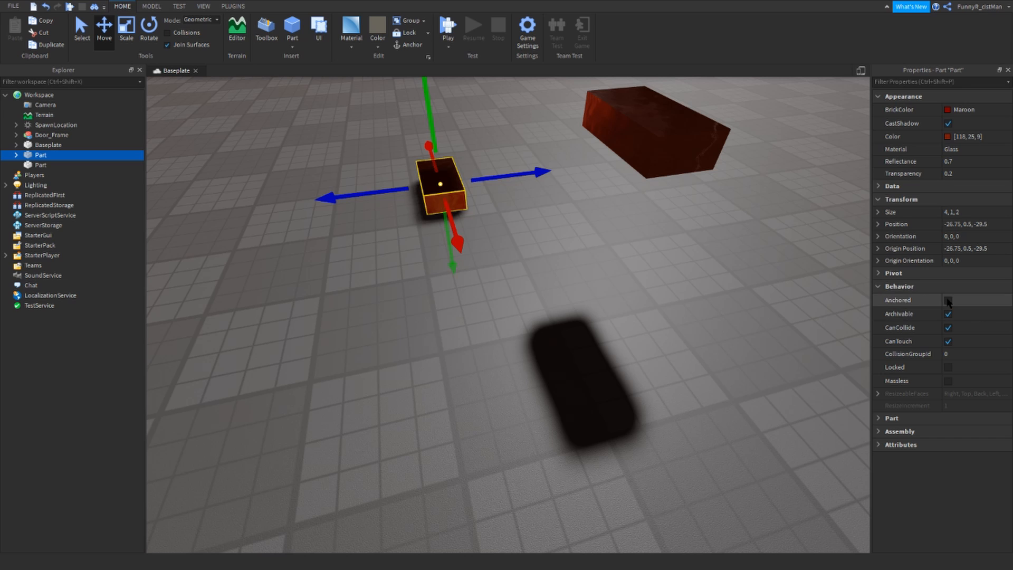
click(472, 235)
- Slide the lowered block along the baseplate on its X axis and lift it back into the air
click(439, 171)
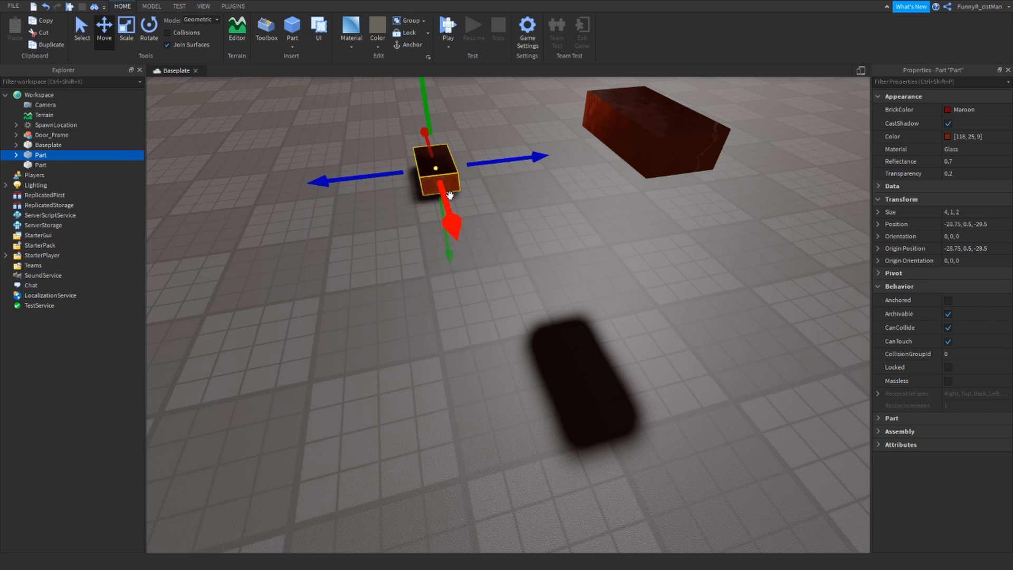
drag(451, 197, 495, 360)
drag(473, 272, 475, 76)
right_drag(691, 163, 452, 244)
drag(492, 240, 491, 144)
- Move the Door_Frame model near the floating blocks and raise it to about -18, 6.125, -25.5, then deselect it
click(644, 225)
right_drag(644, 225, 488, 243)
click(538, 219)
drag(452, 238, 548, 192)
drag(586, 235, 668, 262)
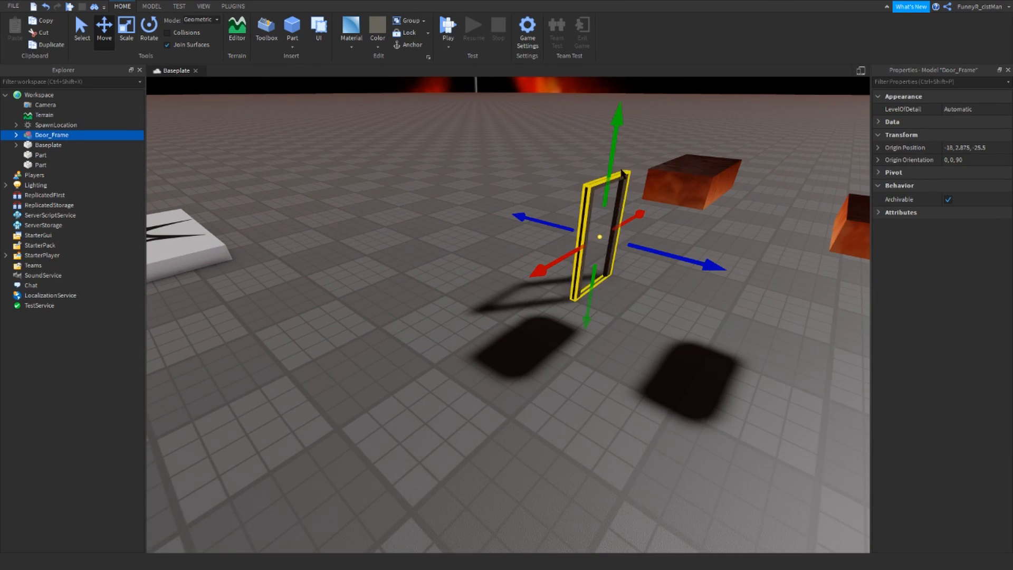
drag(613, 150, 616, 84)
click(634, 256)
mouse_move(601, 253)
right_down()
mouse_move(668, 260)
mouse_move(596, 248)
right_up()
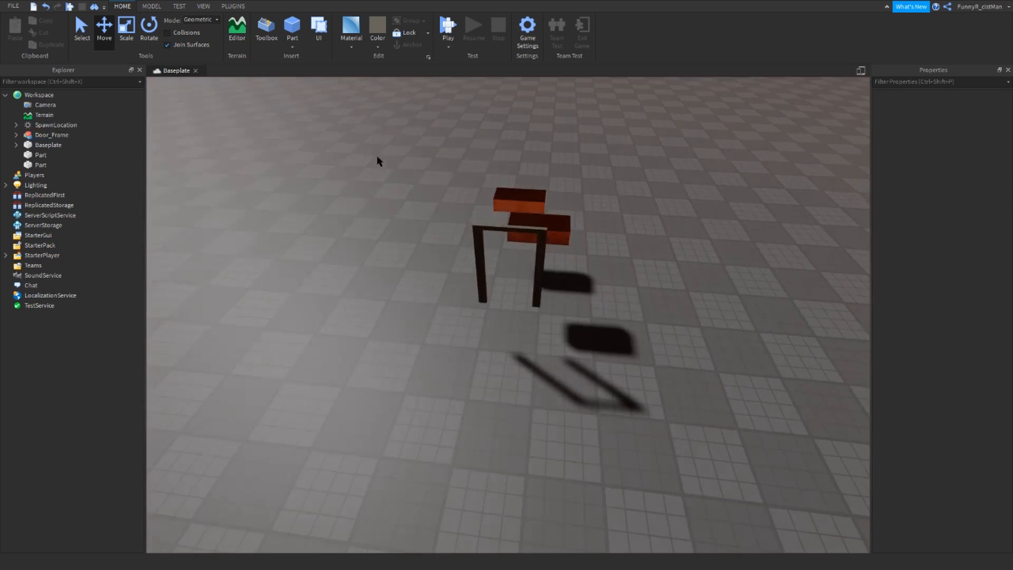
- Select Door_Frame and both glass blocks together, turn on Anchored for them, and clear the selection
drag(367, 132, 695, 422)
right_drag(686, 401, 614, 339)
key(d)
key(a)
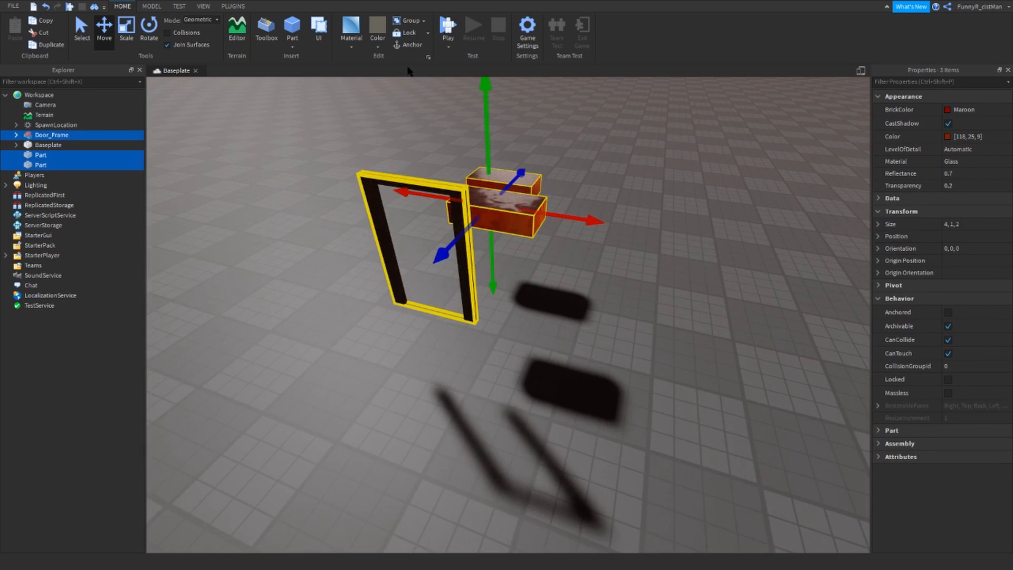
click(948, 313)
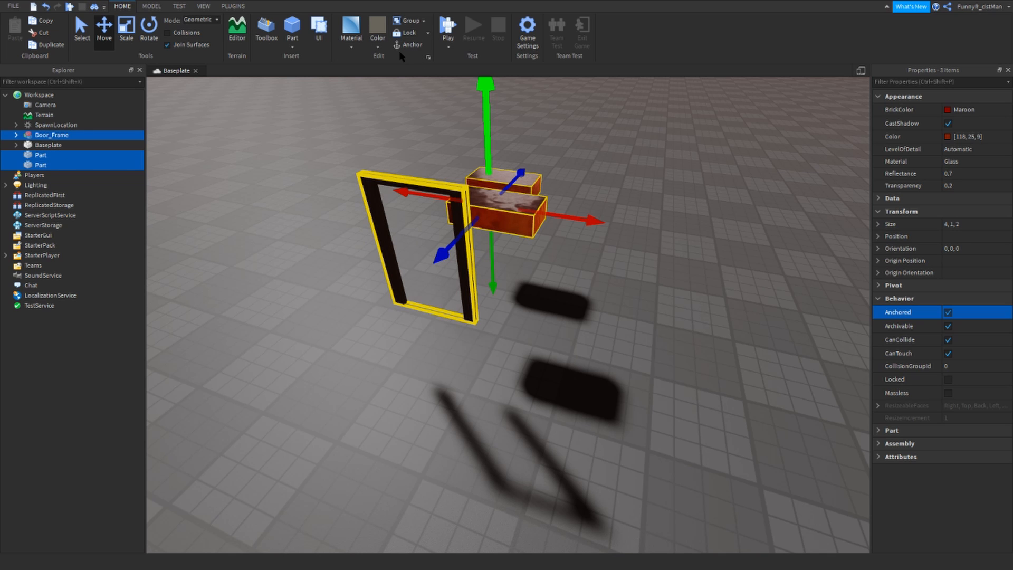
key(d)
right_drag(644, 289, 591, 289)
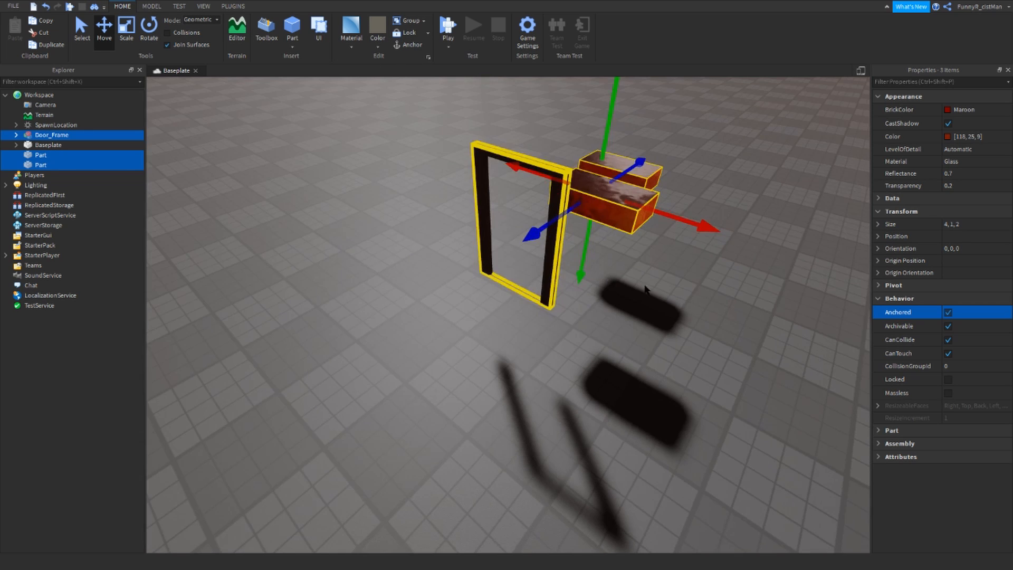
click(644, 289)
- Start a playtest and walk the character over to the two floating blocks and the door frame
key(d)
key(w)
key(s)
click(448, 48)
click(455, 58)
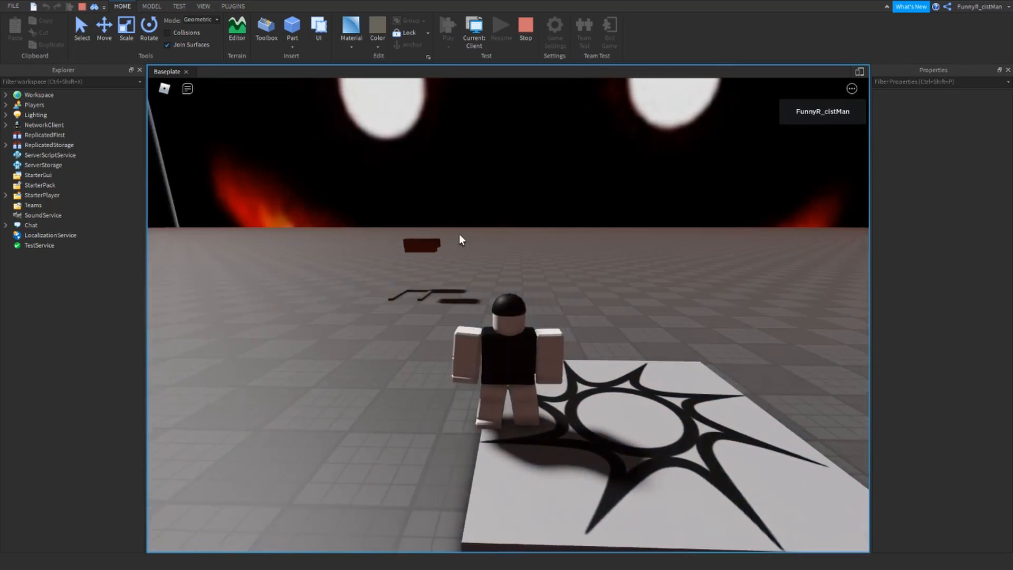
key(w)
right_drag(459, 233, 463, 233)
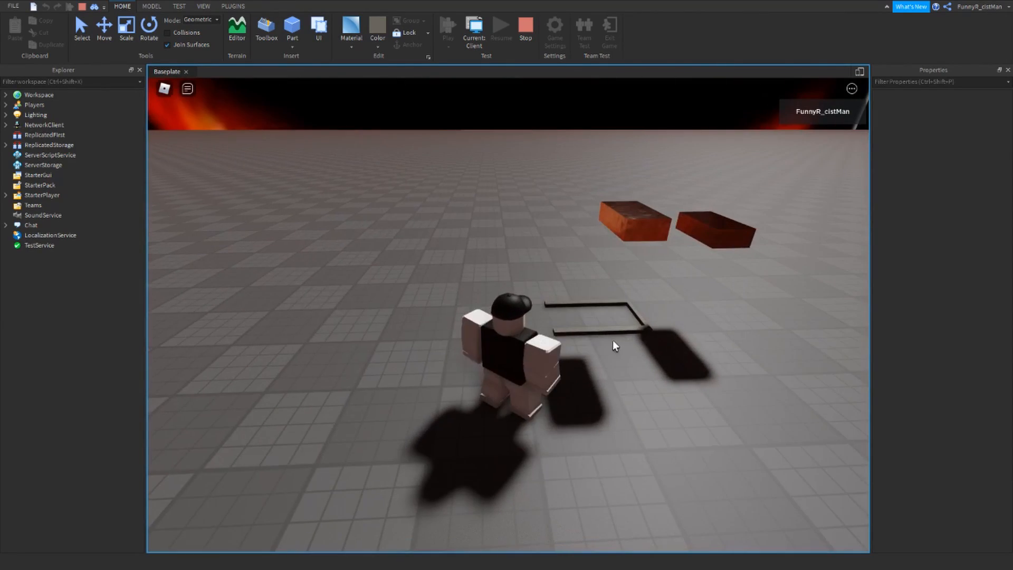
key(w)
right_drag(564, 145, 508, 163)
key(s)
key(d)
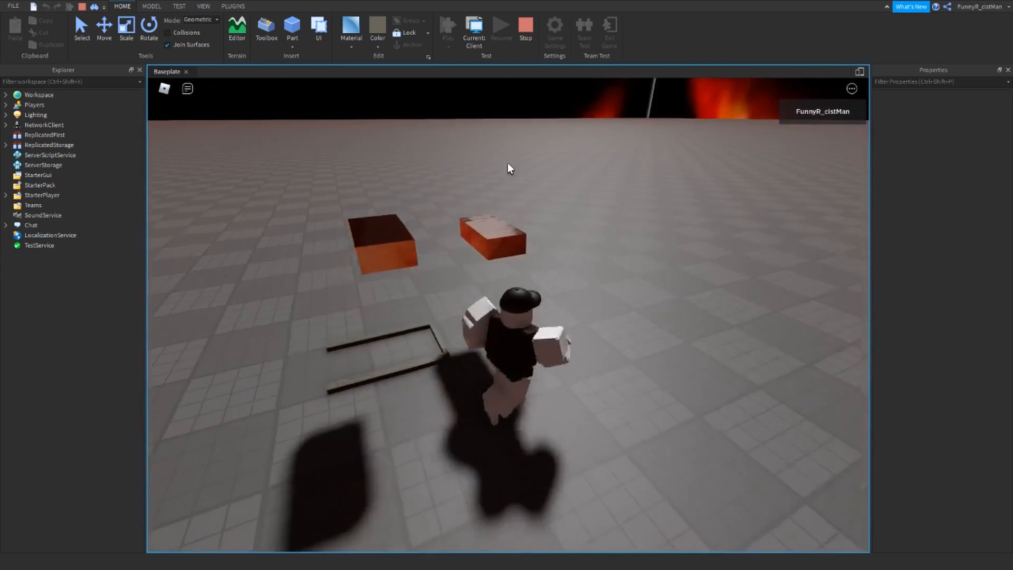
- Jump the character onto and between the two floating anchored blocks, and stop the playtest
key(w)
key(space)
key(a)
key(space)
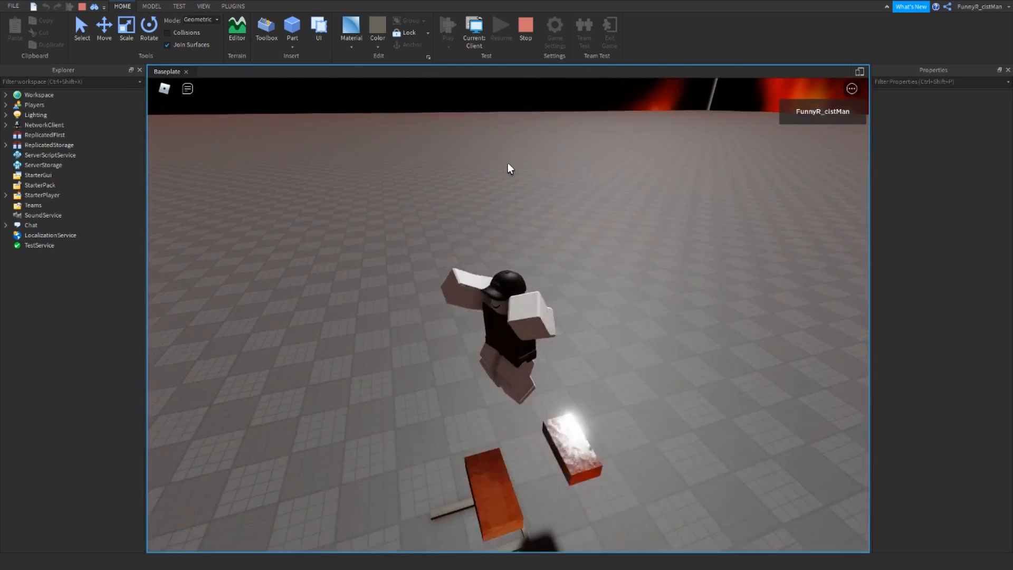
key(d)
key(space)
key(a)
key(space)
key(d)
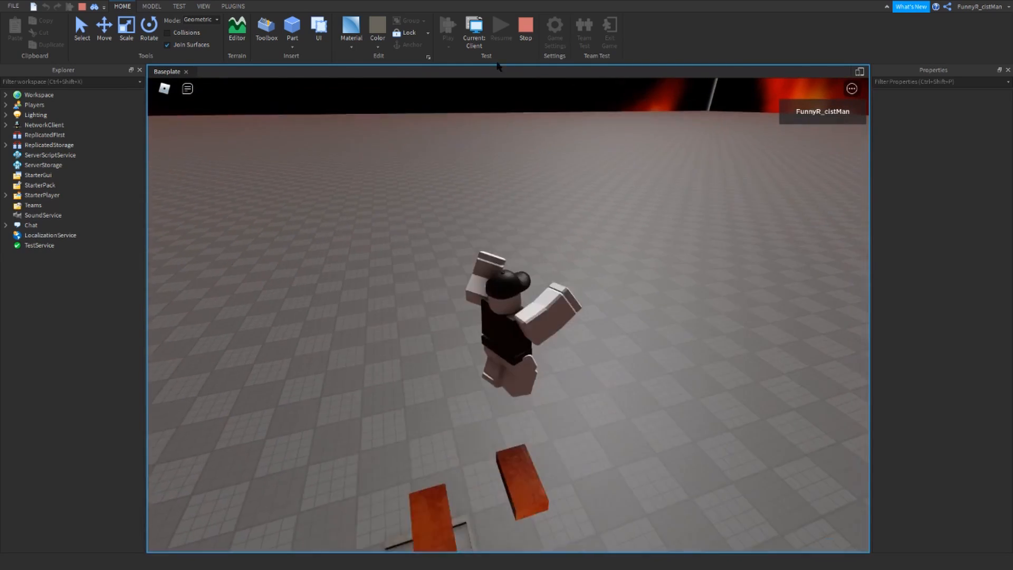
click(525, 29)
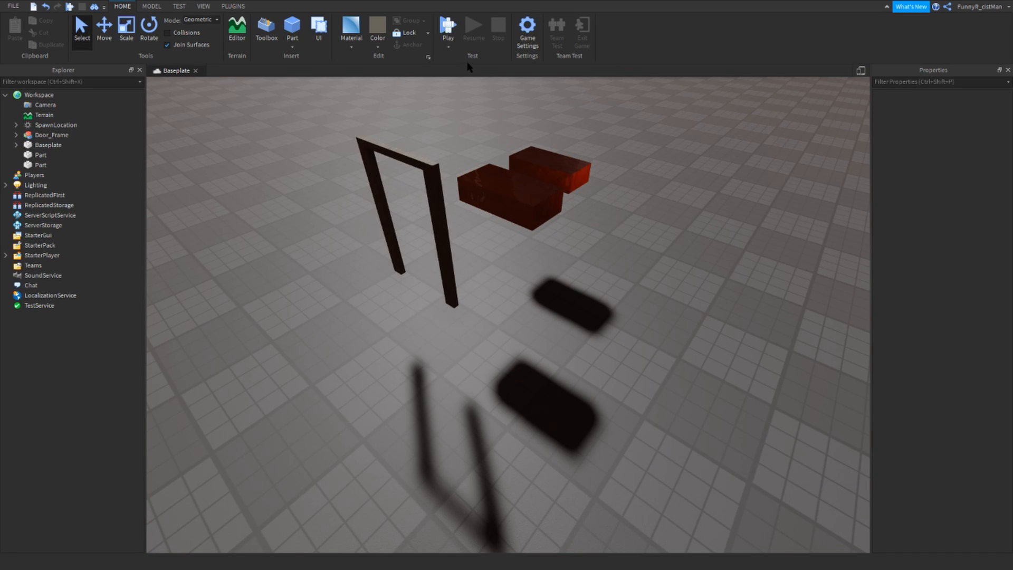
- Run the simulation without a character and observe how the door frame and the two blocks behave
key(d)
right_drag(540, 157, 547, 155)
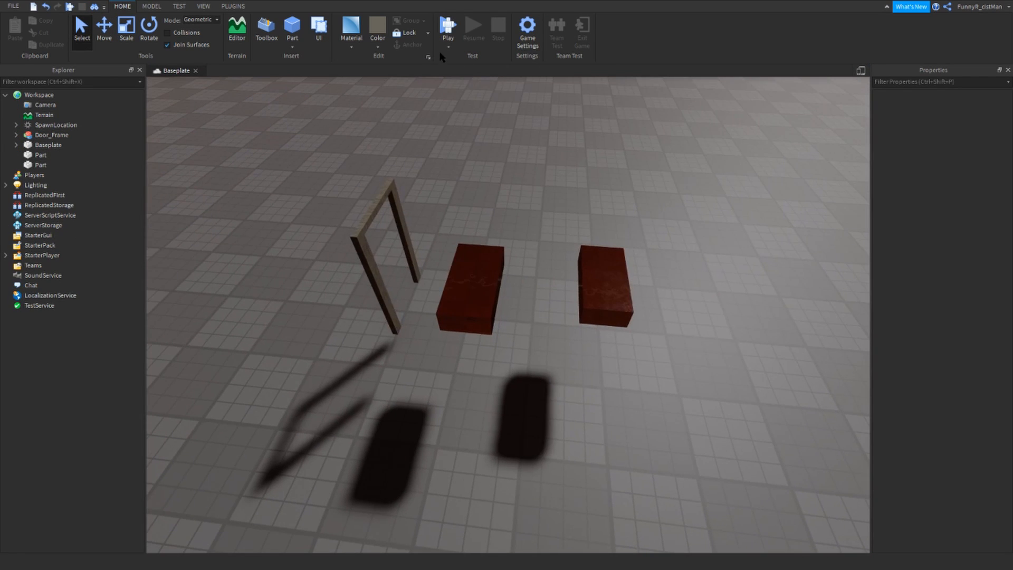
click(444, 47)
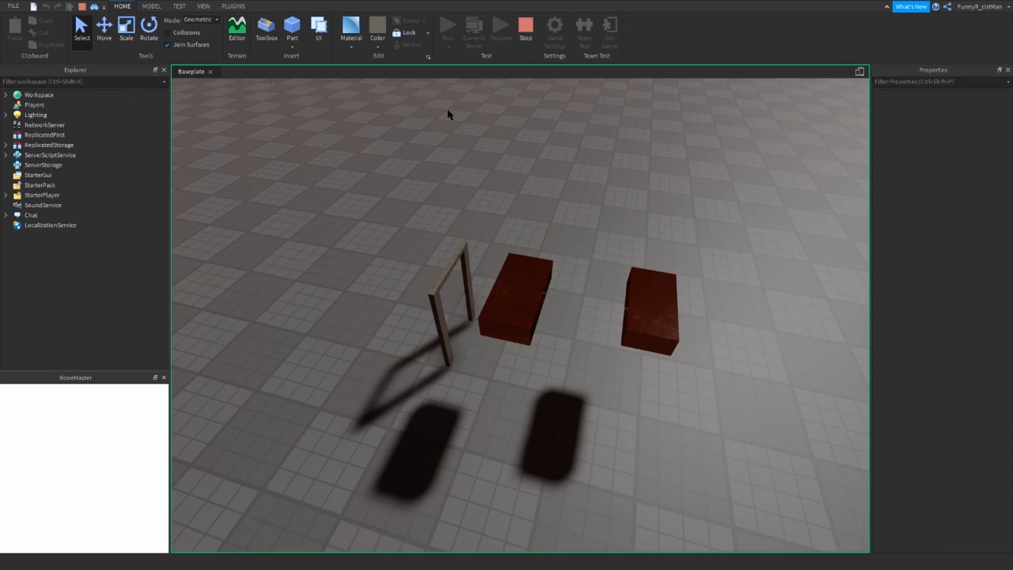
right_drag(517, 159, 516, 159)
right_drag(432, 343, 432, 331)
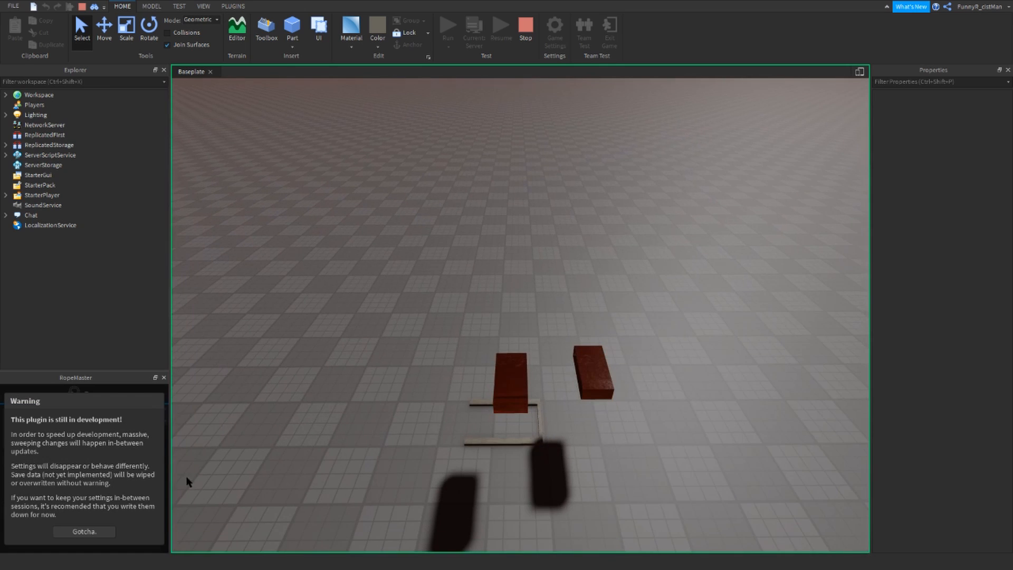
- Close the RopeMaster panel, stop the simulation, and select the Door_Frame model
click(164, 378)
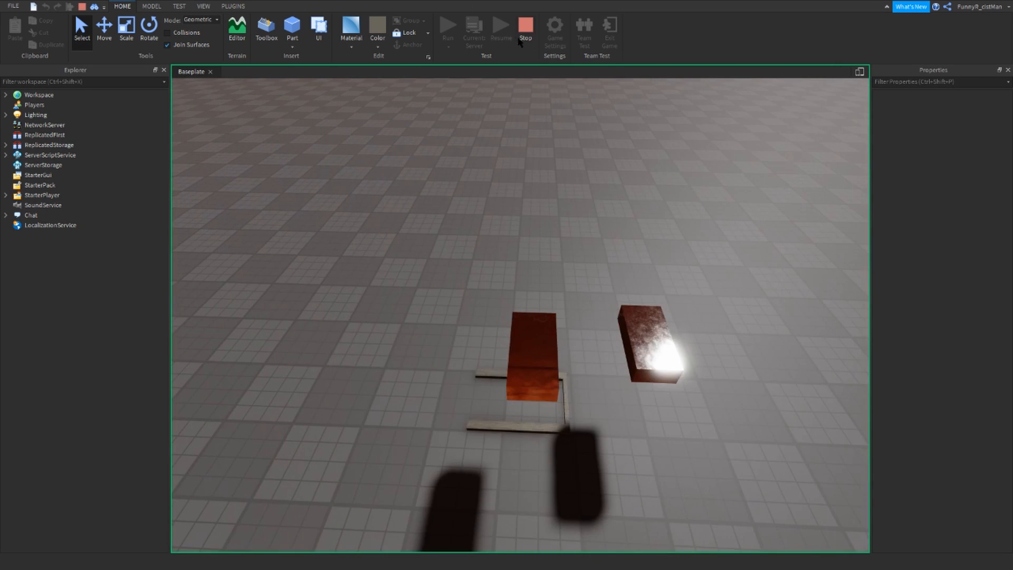
key(shift+F5)
click(379, 241)
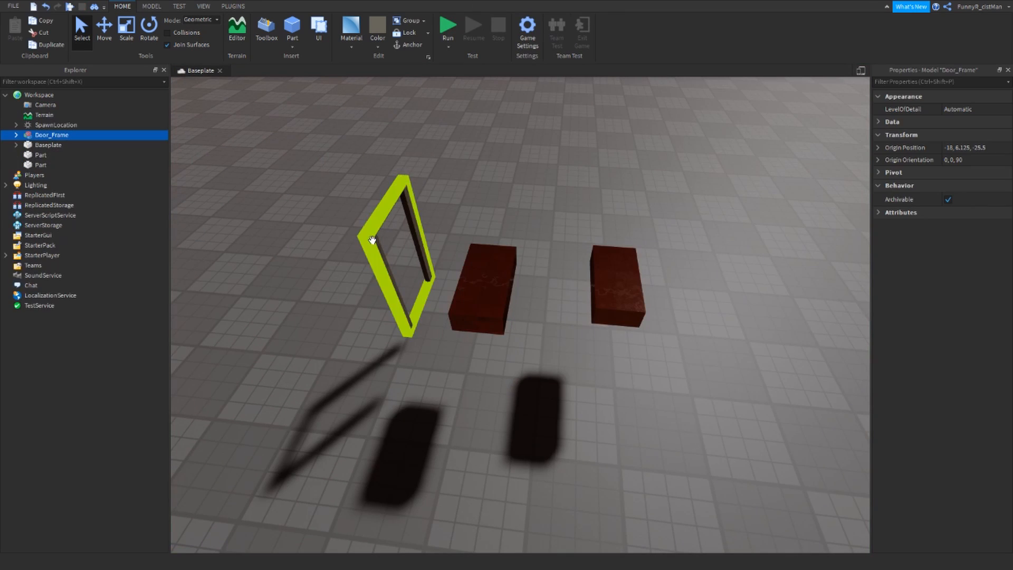
- Select the two floating blocks together and one at a time to examine whether they are anchored
click(539, 175)
right_drag(539, 176, 539, 175)
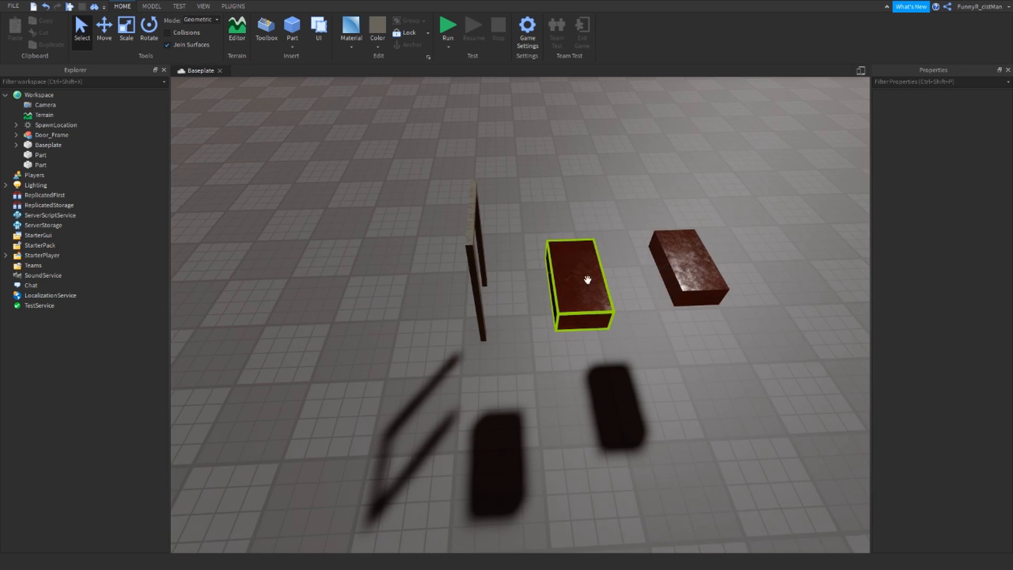
click(587, 280)
right_drag(587, 280, 588, 279)
click(484, 203)
drag(484, 206, 682, 375)
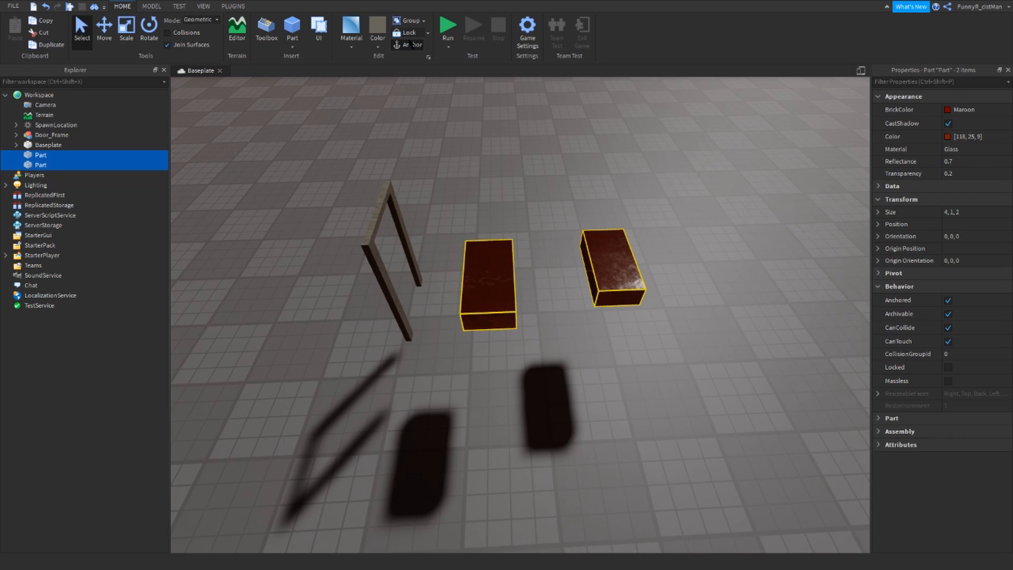
click(528, 220)
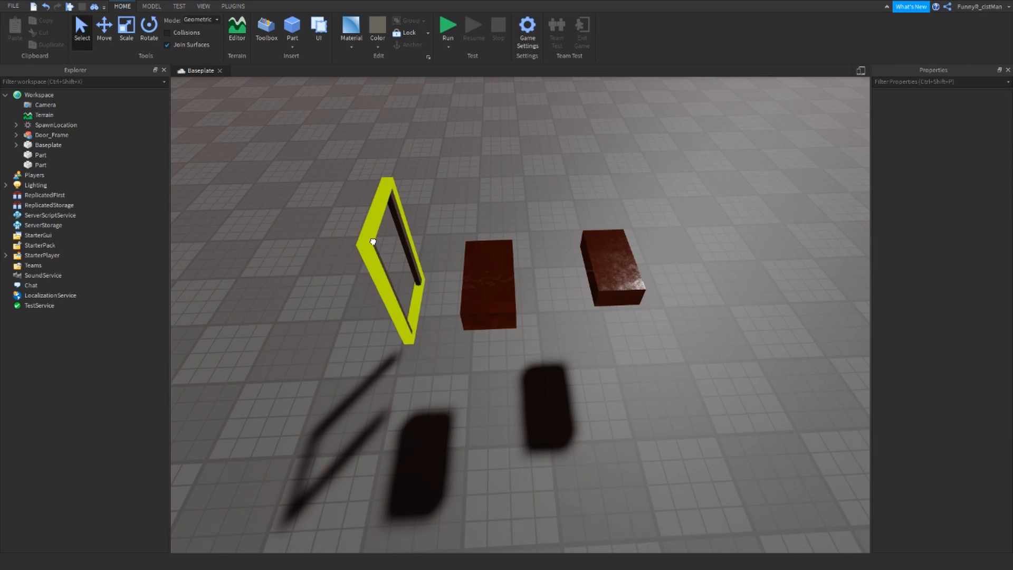
click(407, 248)
click(577, 181)
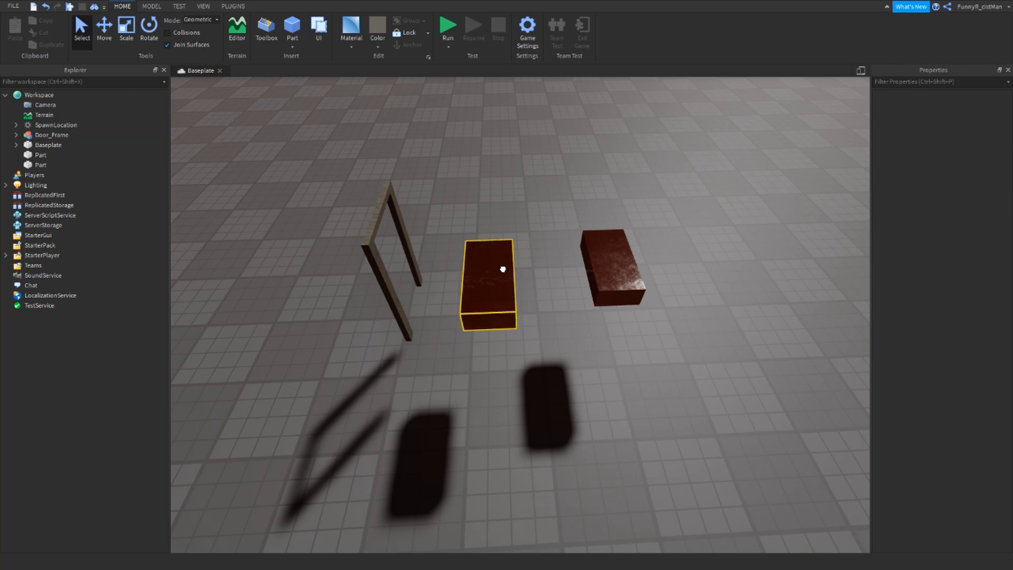
click(490, 283)
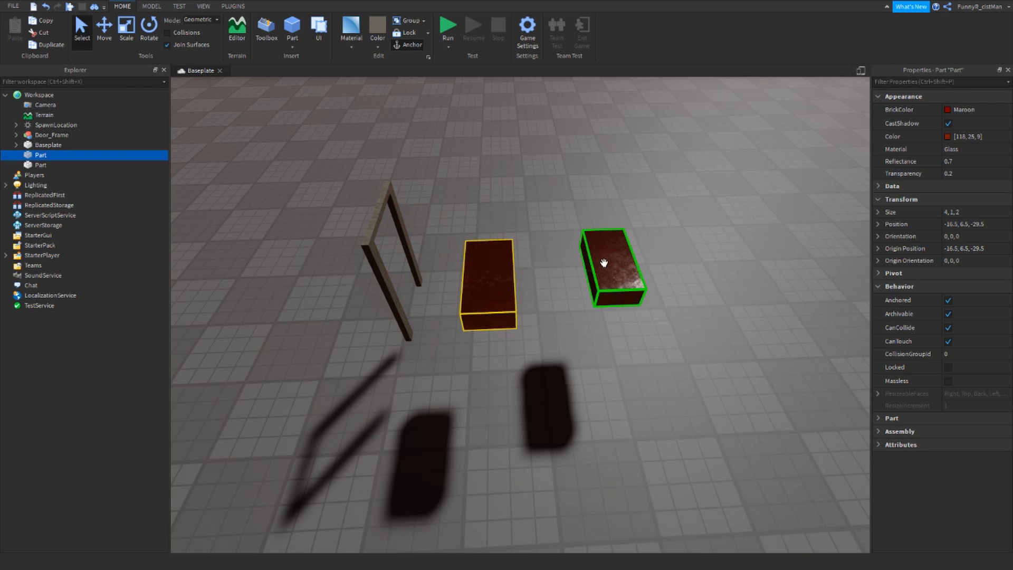
click(584, 235)
click(539, 175)
key(a)
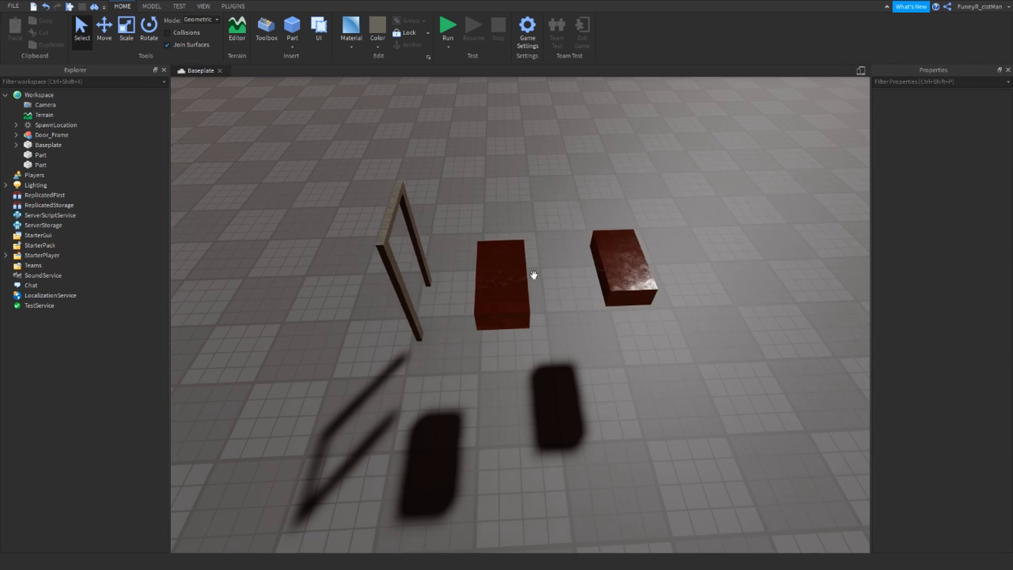
key(w)
- Select the floating block nearer the door frame and examine its transform and behavior properties, including CanCollide
click(628, 246)
right_drag(628, 246, 628, 246)
key(a)
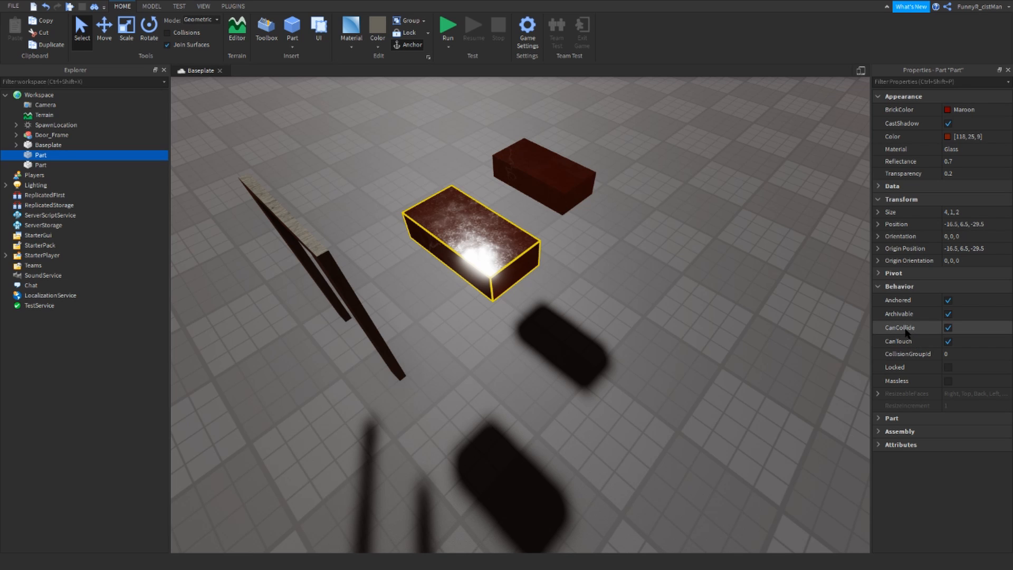
click(612, 273)
click(502, 254)
right_drag(607, 251, 608, 251)
click(606, 242)
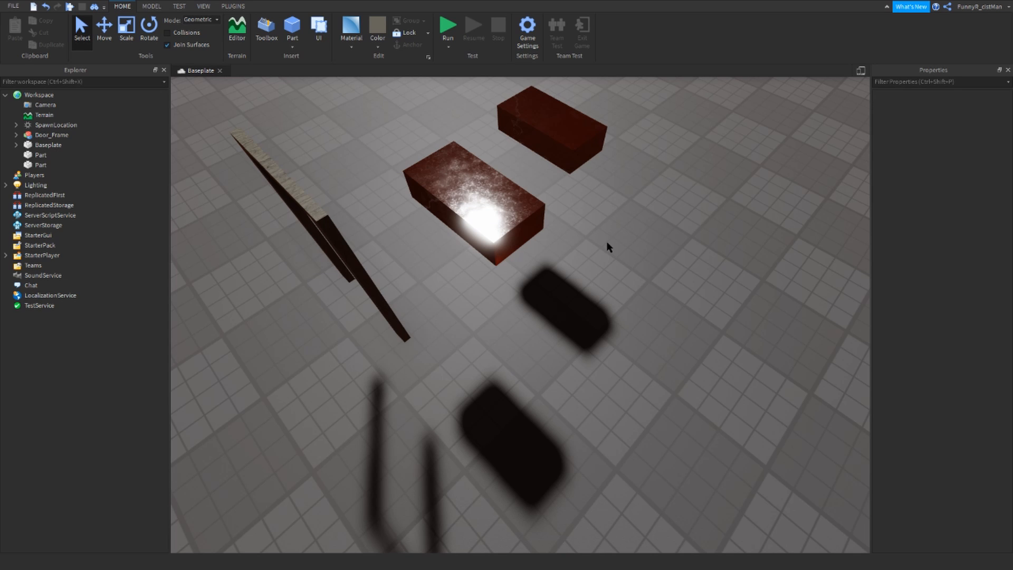
click(493, 226)
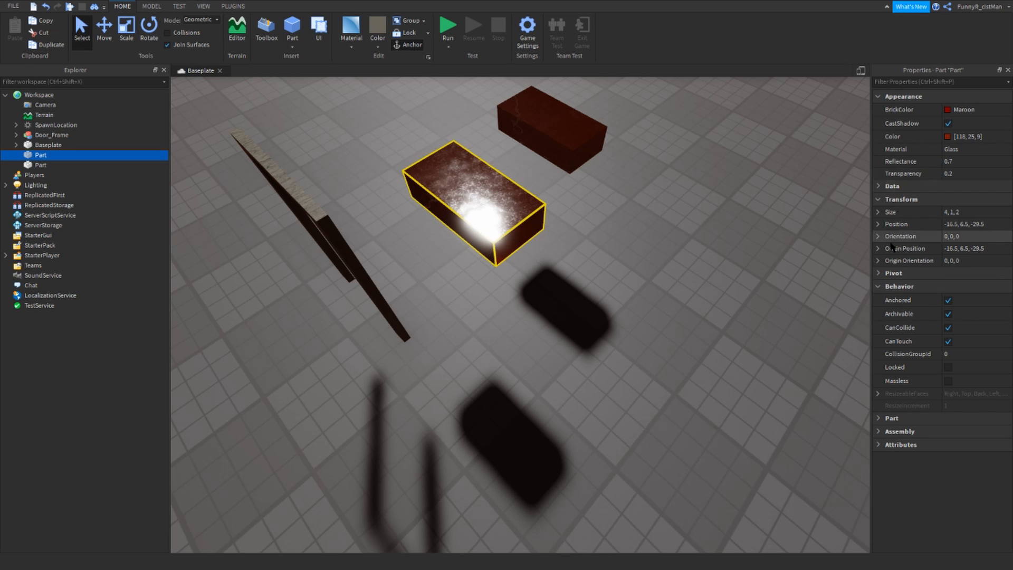
click(596, 275)
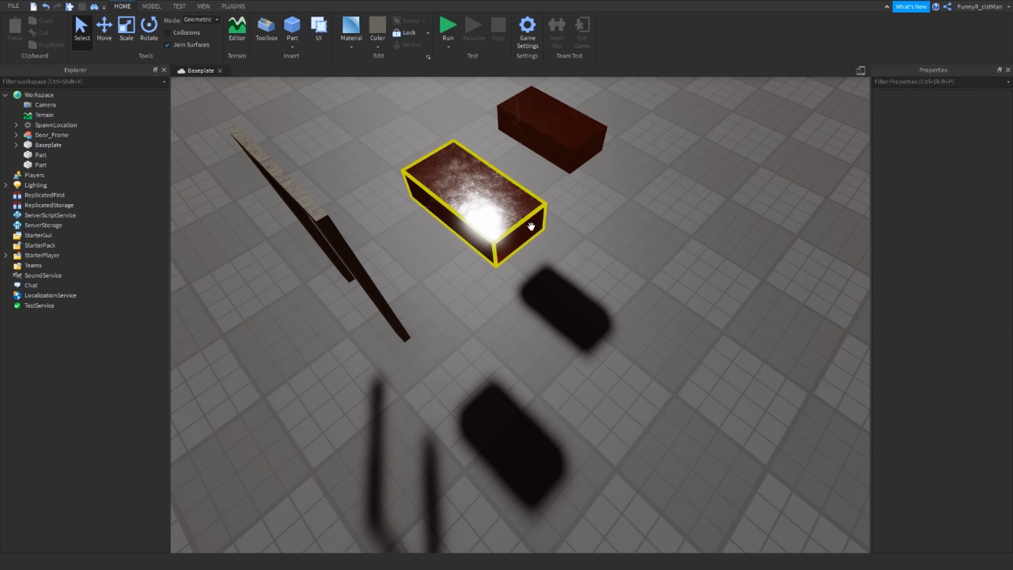
- Move the floating block nearer the door frame down onto the baseplate and scale its length to 2 studs
right_drag(531, 227, 510, 229)
drag(509, 229, 572, 333)
right_drag(572, 332, 277, 224)
key(d)
key(s)
click(127, 30)
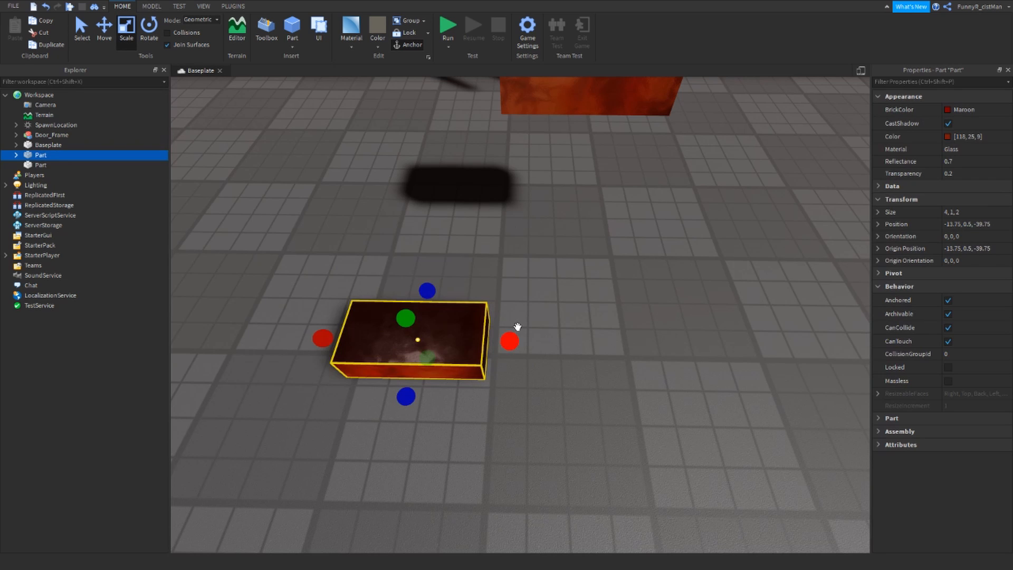
drag(517, 326, 477, 325)
drag(416, 346, 443, 276)
click(477, 279)
right_drag(477, 278, 376, 275)
click(376, 275)
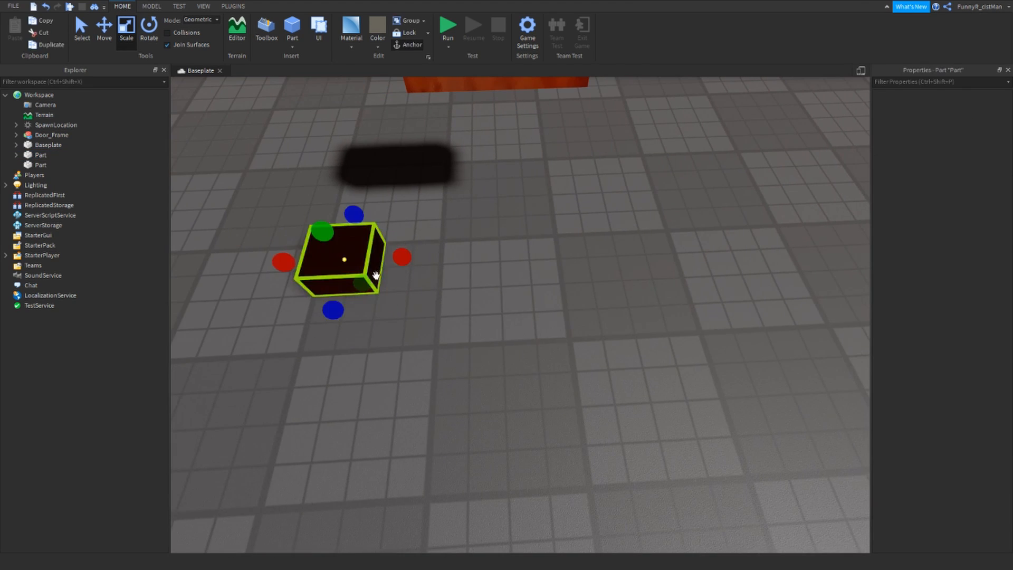
- Insert a sphere part on the baseplate beside the shortened block
click(434, 312)
key(d)
key(a)
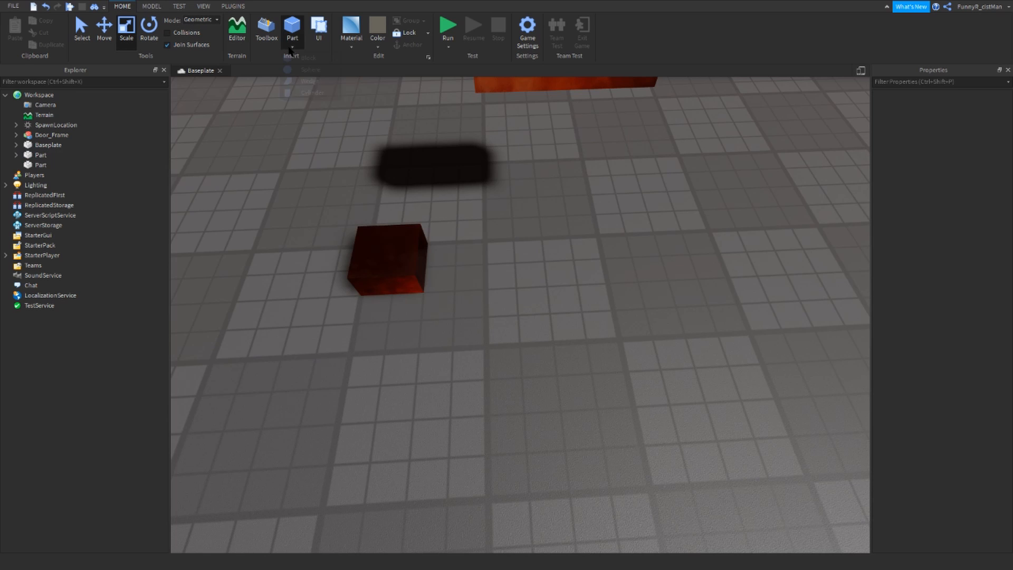
click(311, 71)
right_drag(390, 325, 372, 331)
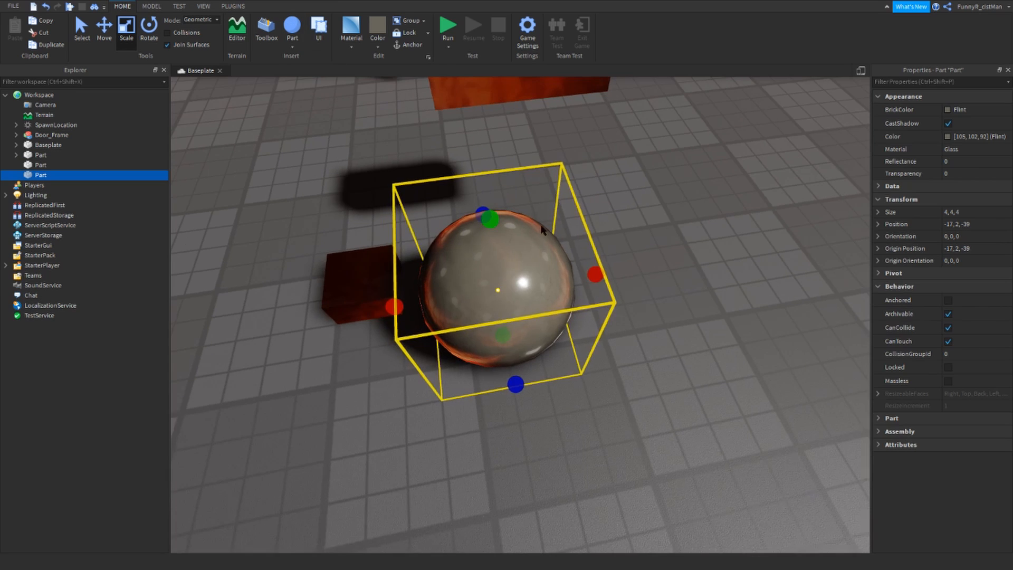
- Move the block to the other side of the sphere and scale it into a wall of about 2 × 10.25 × 11 studs
drag(469, 317, 746, 331)
drag(509, 287, 624, 72)
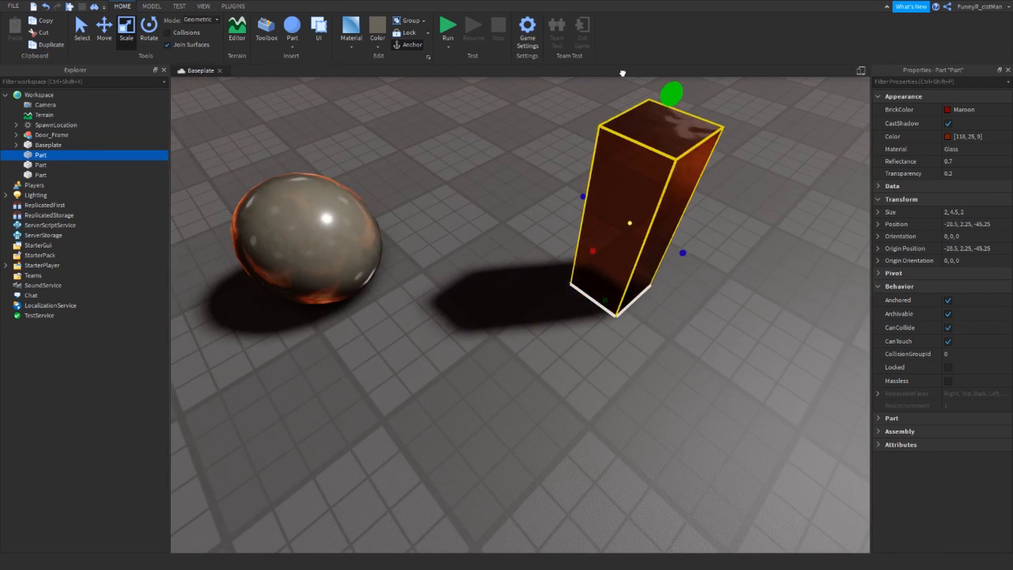
right_drag(599, 317, 604, 258)
drag(549, 311, 771, 366)
drag(620, 247, 648, 111)
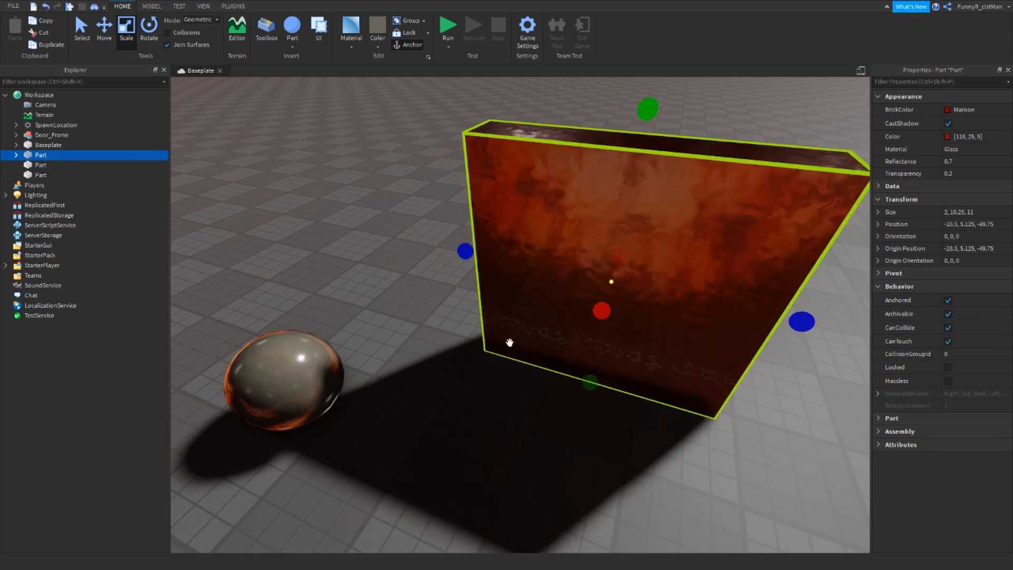
- Enlarge the sphere to 6 studs and push it through the middle of the wall, at about X -29.25, Y 5, Z -50
scroll(507, 342, down, 3)
drag(386, 372, 626, 304)
scroll(627, 306, up, 1)
right_drag(626, 305, 628, 306)
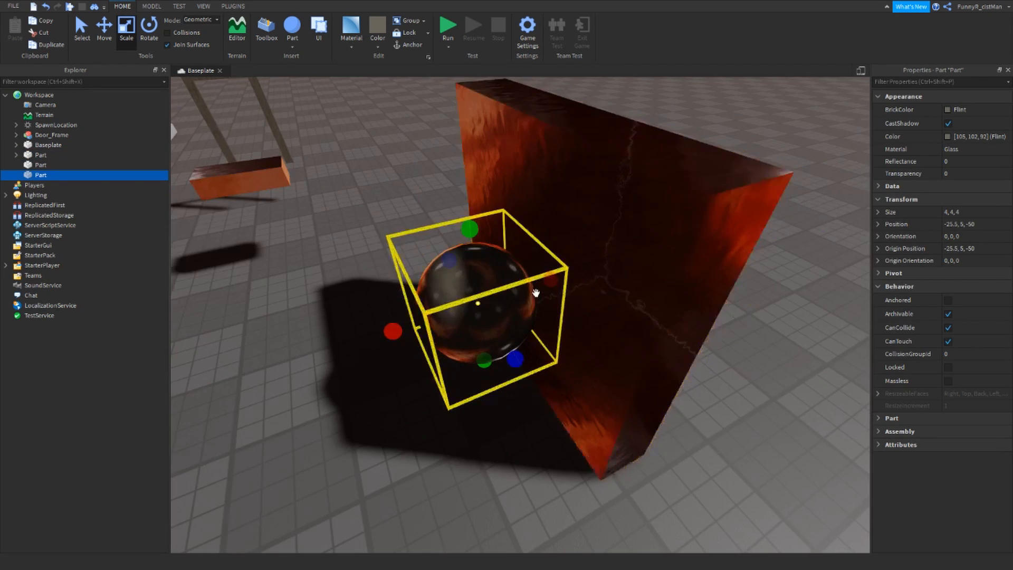
drag(555, 280, 528, 270)
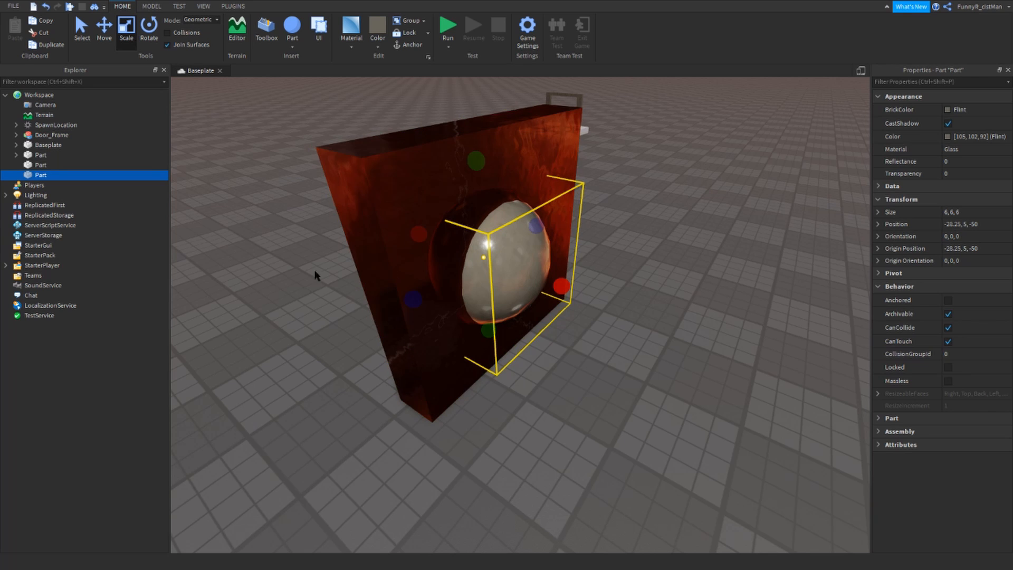
click(151, 6)
click(628, 242)
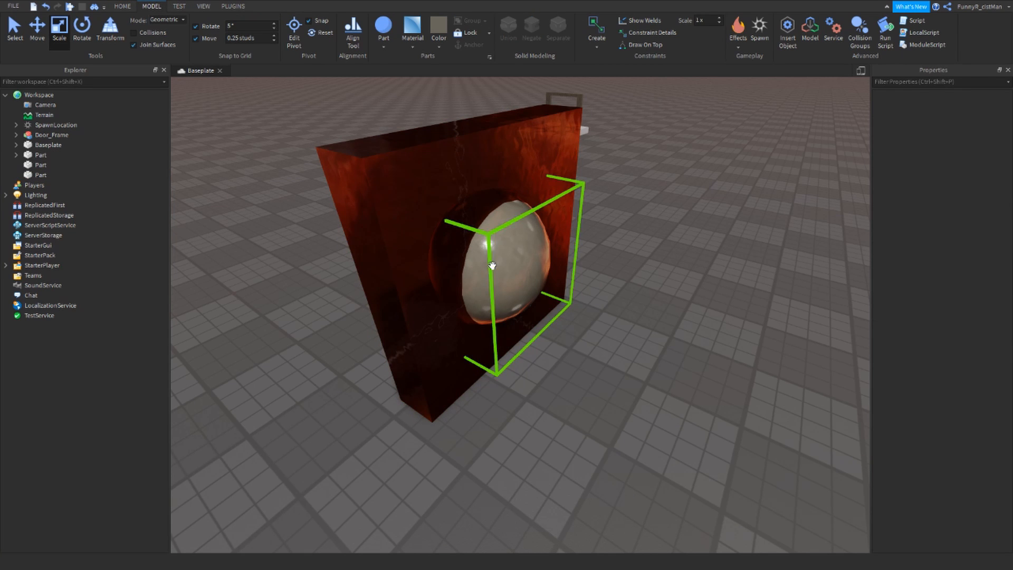
right_drag(492, 265, 501, 257)
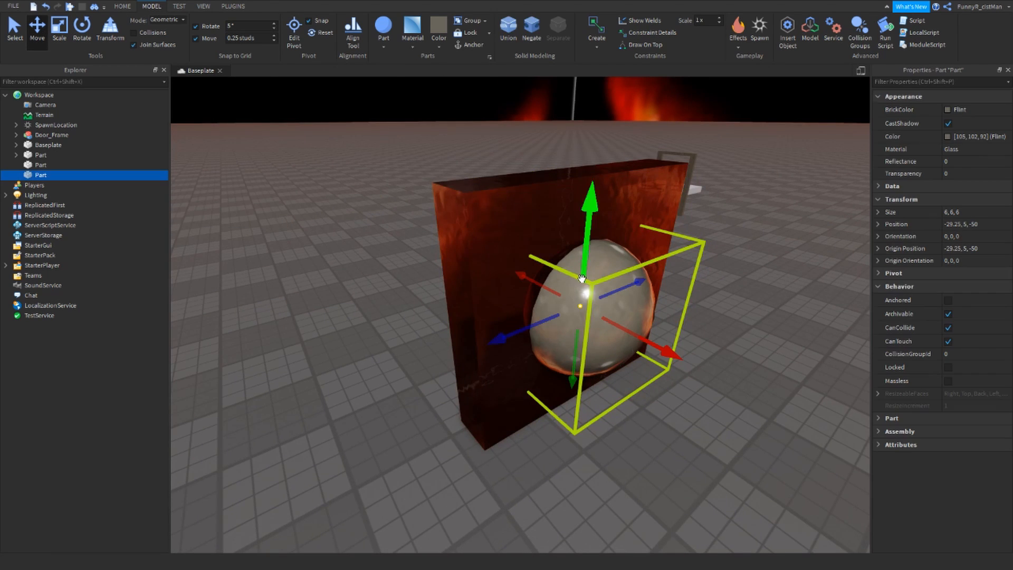
- Negate the sphere and union it with the wall to cut a round hole, and inspect the opening
click(529, 31)
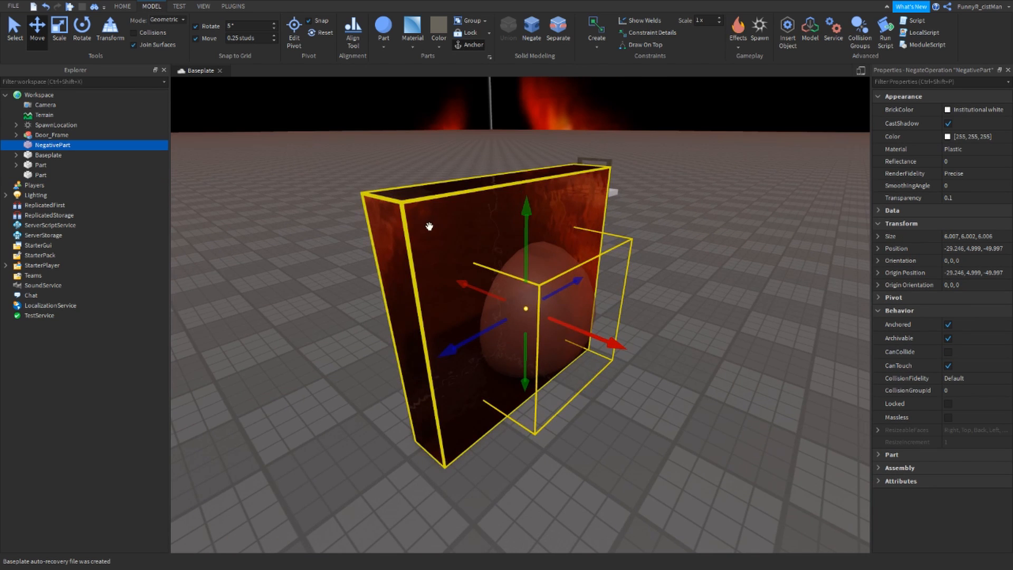
ctrl+click(426, 224)
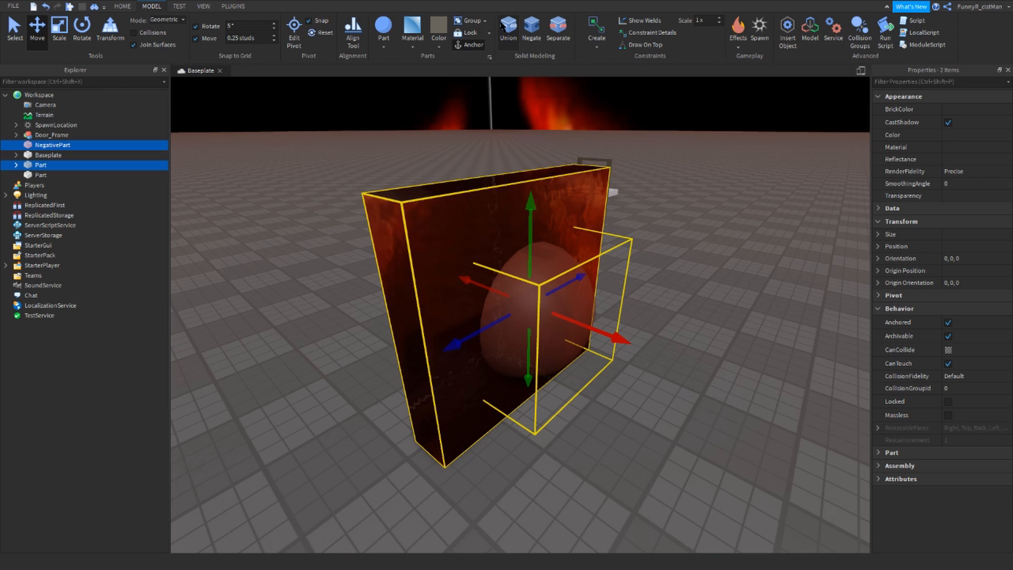
click(502, 27)
right_drag(706, 331, 705, 330)
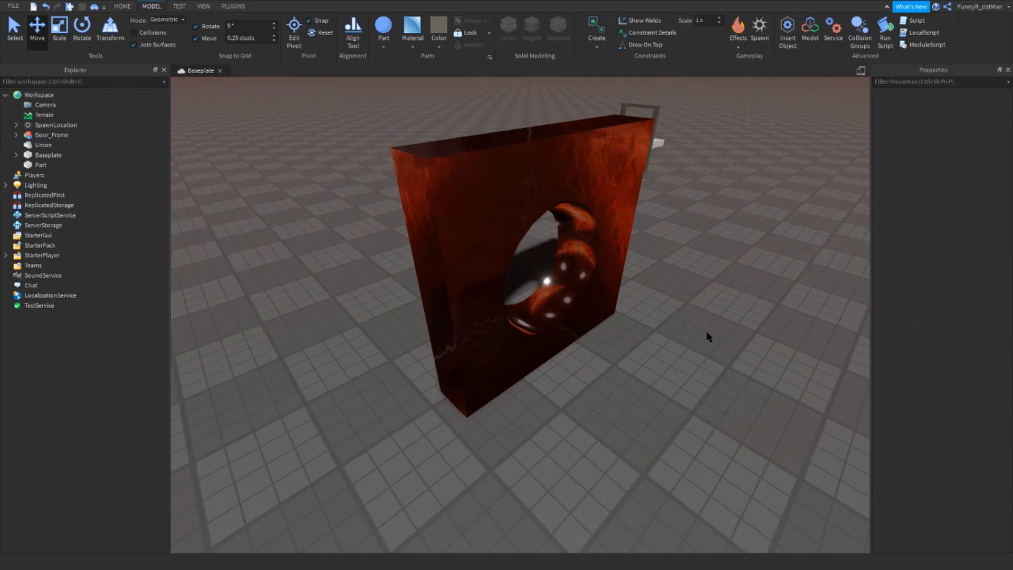
scroll(706, 331, up, 5)
scroll(706, 331, up, 10)
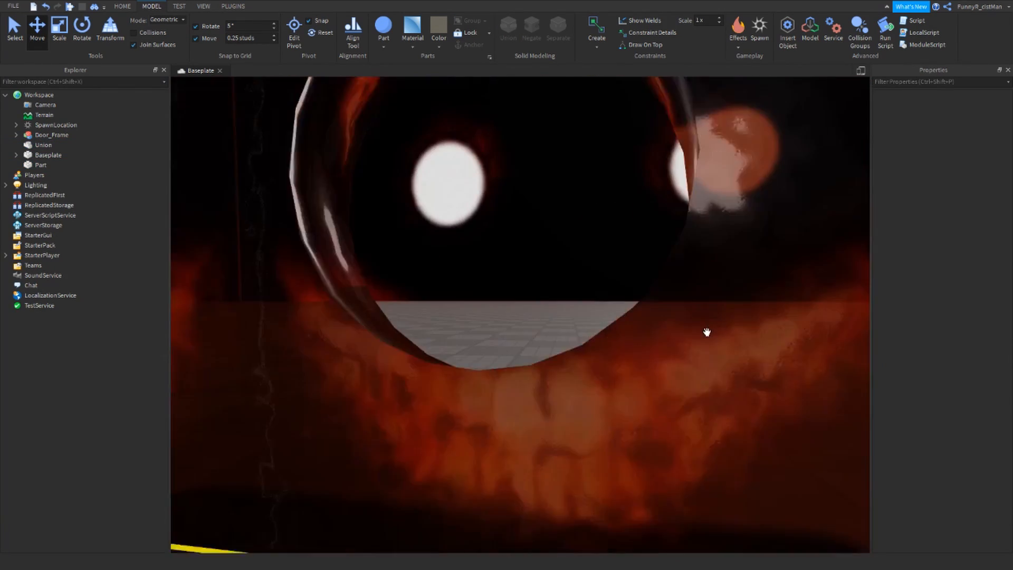
right_drag(706, 332, 706, 331)
- Separate the union back into the wall and the negative sphere
click(630, 309)
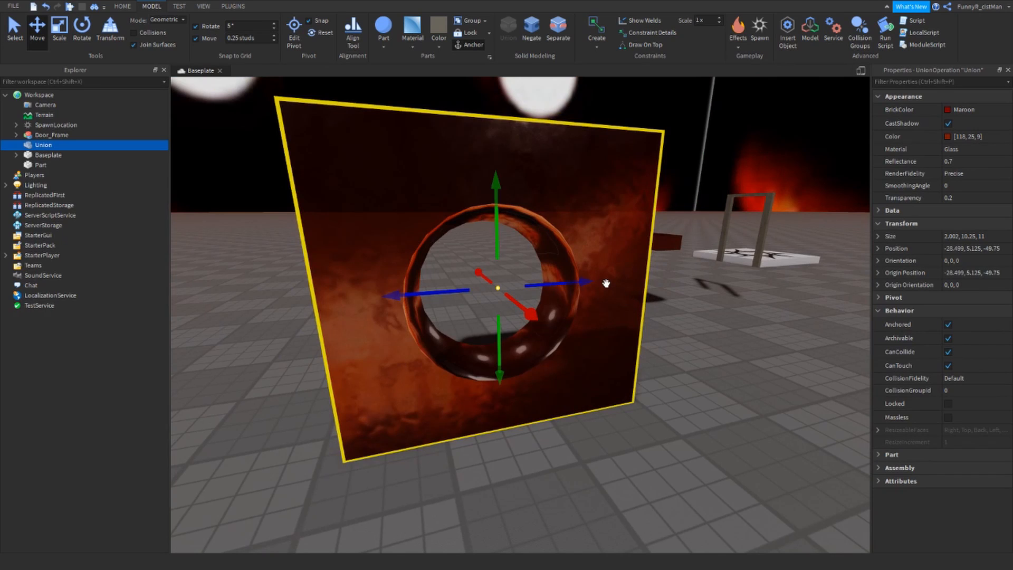
right_drag(597, 270, 599, 240)
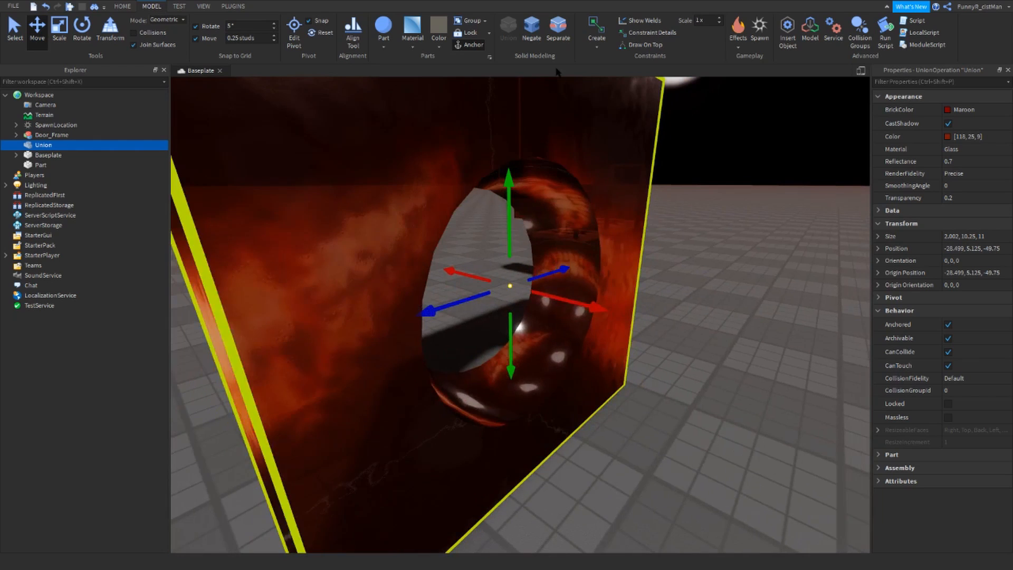
click(562, 34)
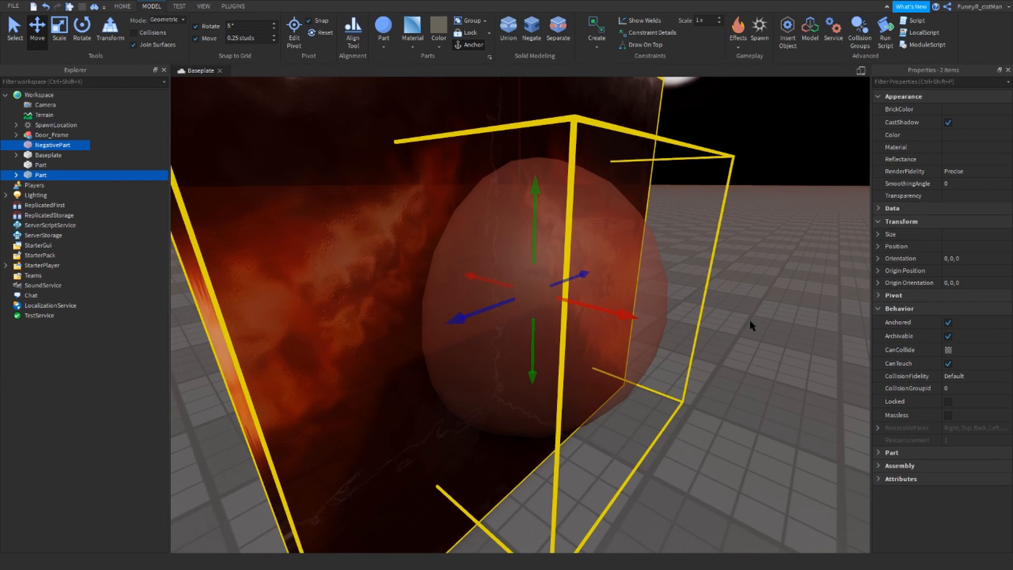
- Move only the negative sphere slightly sideways and up within the wall, to about X -28.75, Y 6.244
click(514, 309)
right_drag(514, 308, 532, 284)
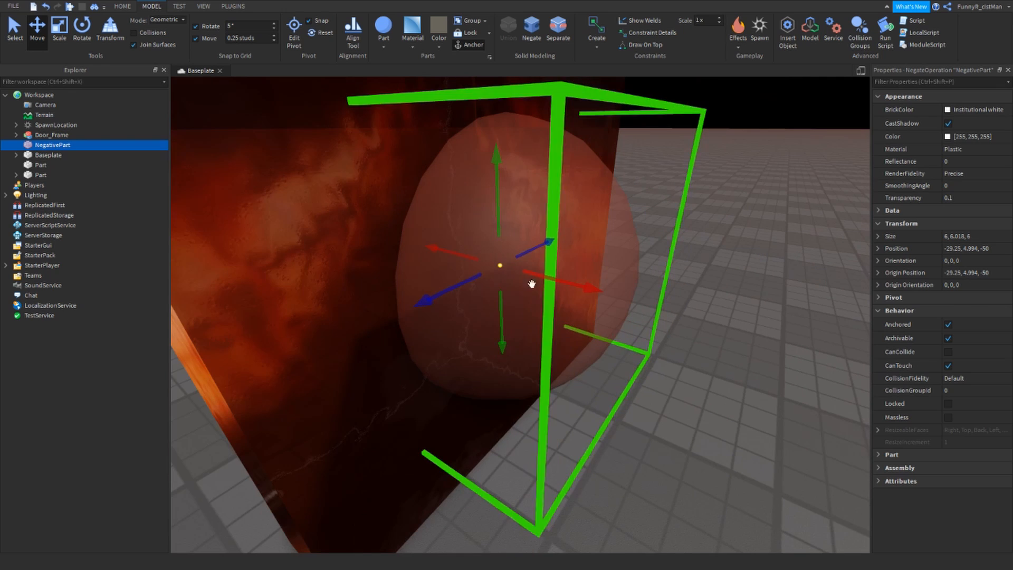
right_drag(625, 239, 666, 233)
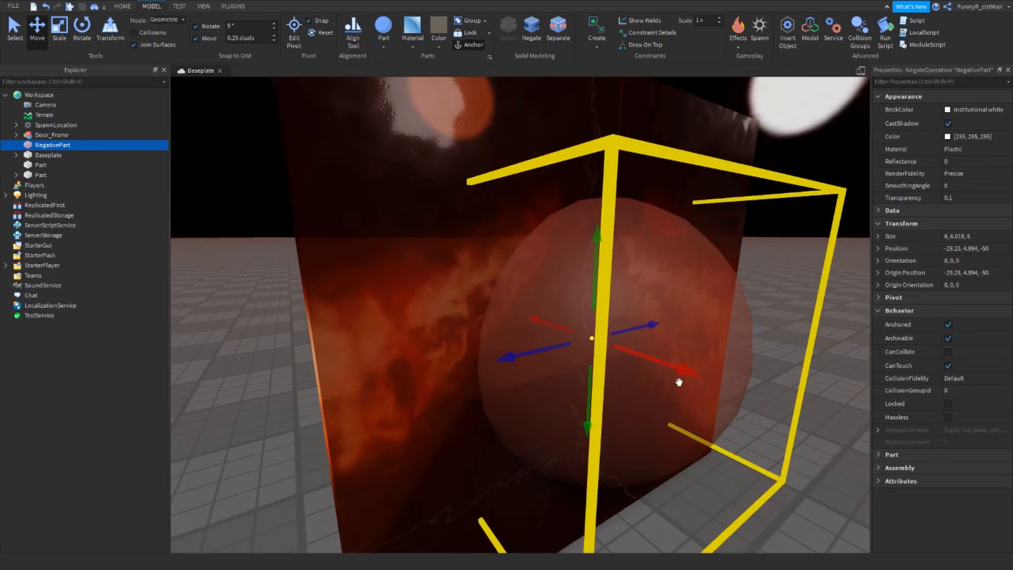
drag(673, 371, 660, 372)
scroll(617, 325, down, 5)
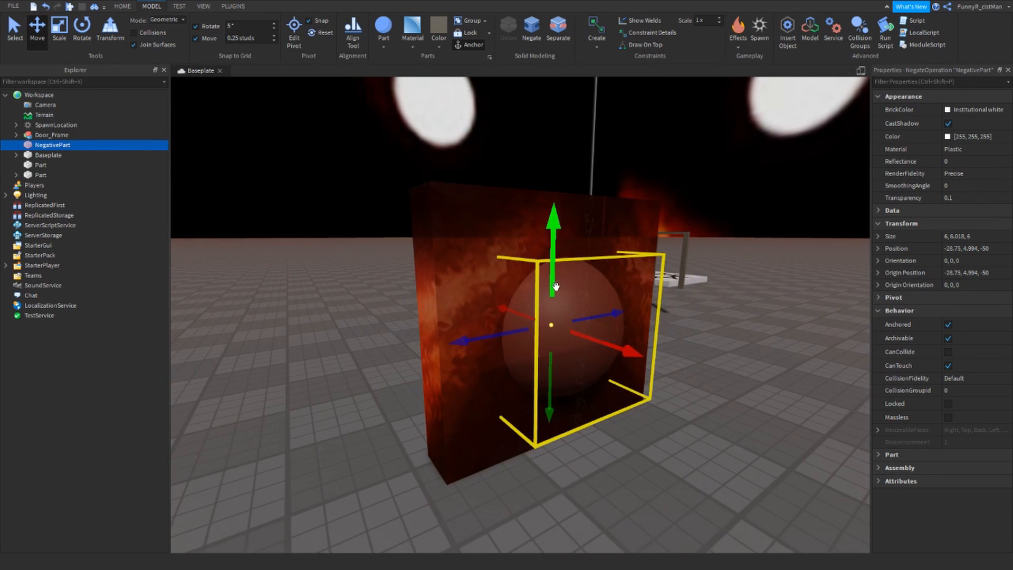
drag(555, 278, 554, 258)
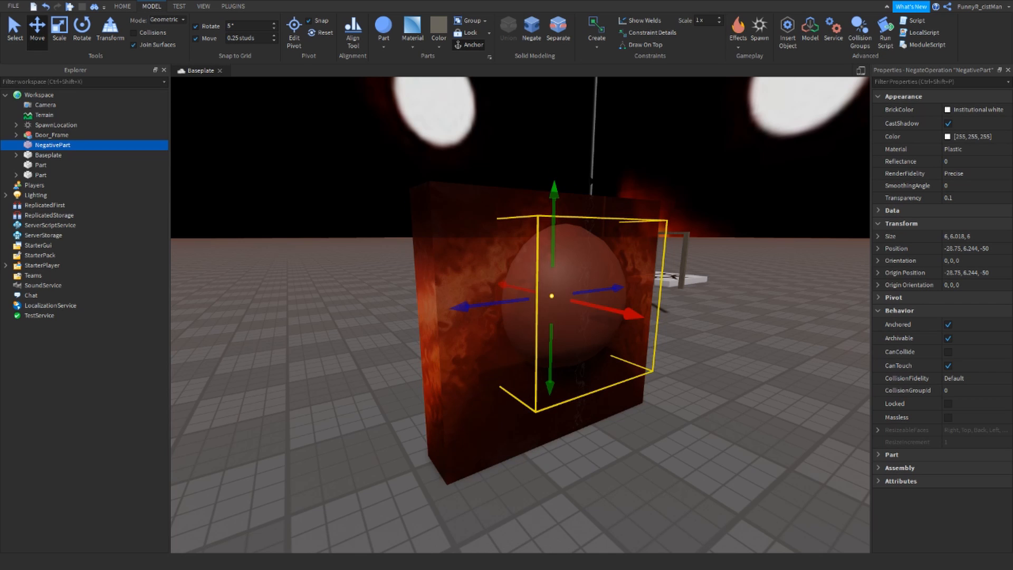
- Union the raised negative sphere with the wall again to cut the hole at its new height
ctrl+click(463, 222)
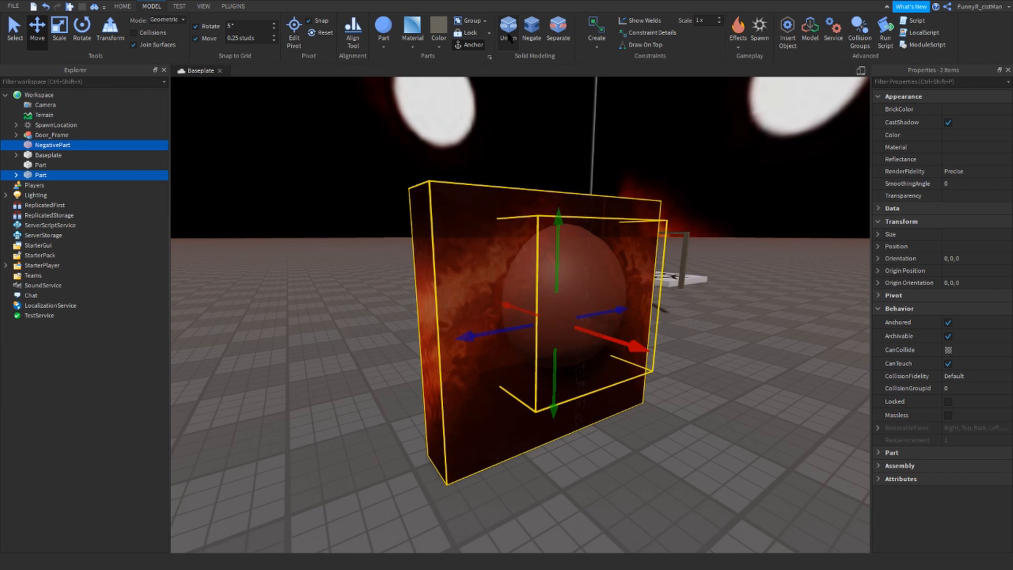
click(513, 28)
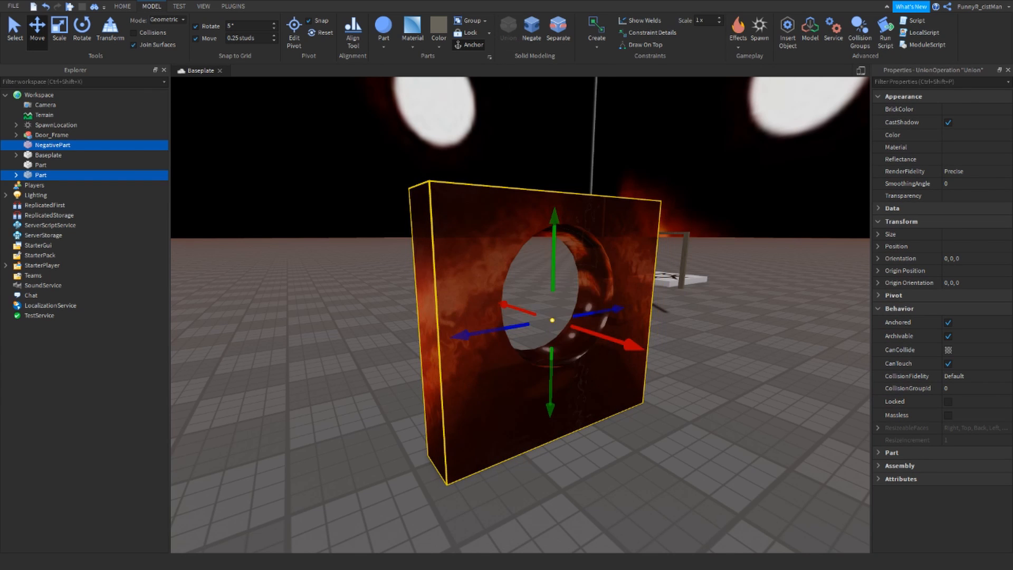
click(732, 261)
key(w)
right_drag(733, 260, 733, 260)
key(s)
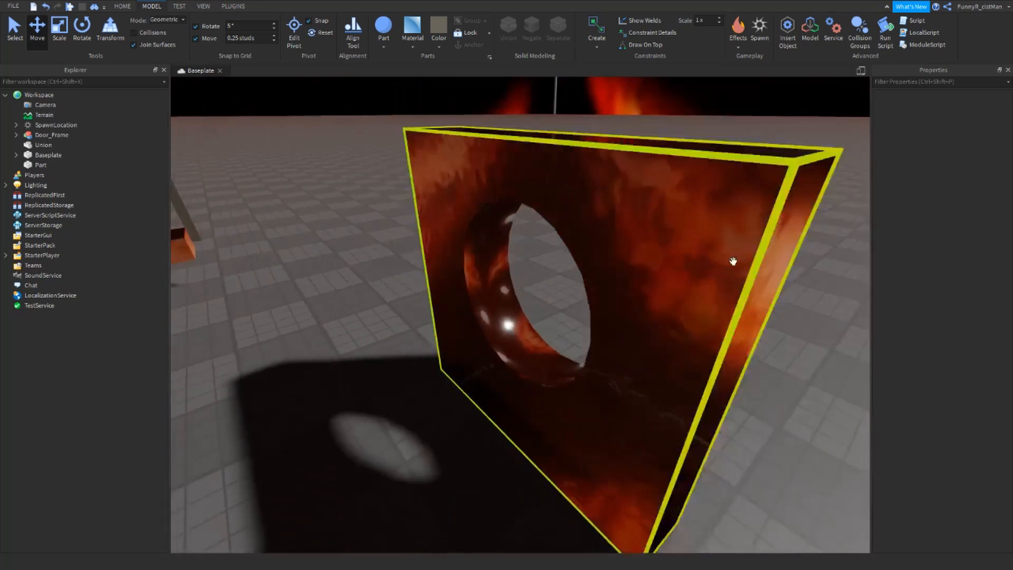
- Reposition the wall with the round hole on the baseplate and rotate it while moving
drag(733, 261, 697, 451)
key(r)
key(r)
click(698, 448)
right_drag(697, 448, 714, 449)
key(w)
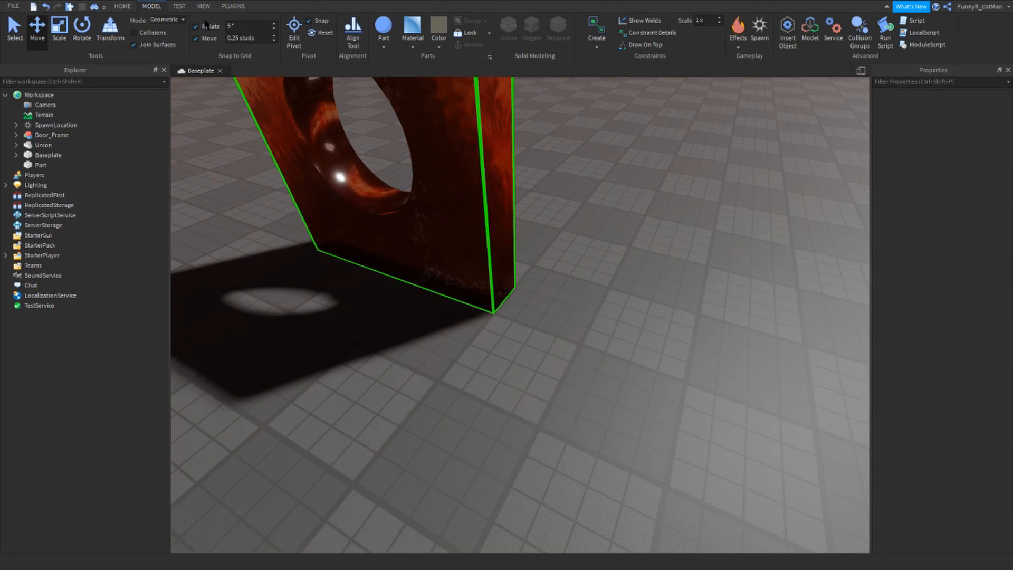
- Insert a sphere part and place it against the wall's free edge, at about -29.25, 5.5, -52.25
click(385, 37)
right_drag(552, 271, 552, 271)
key(s)
drag(540, 234, 488, 339)
key(w)
key(d)
key(w)
right_drag(488, 339, 390, 310)
key(d)
drag(427, 331, 391, 339)
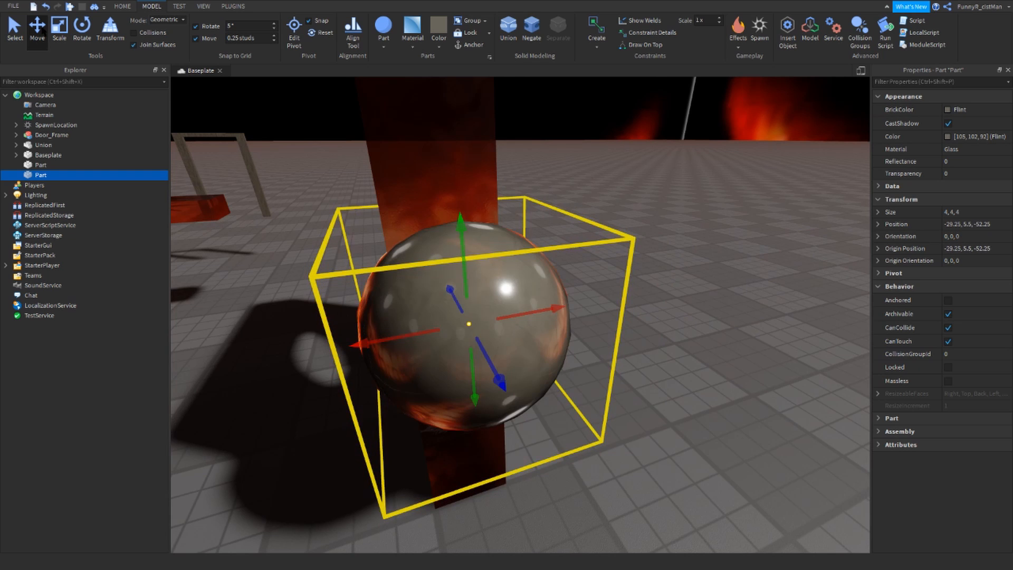
- Enlarge the new sphere to about 4.5 studs and negate it so it overlaps the wall's edge
drag(573, 305, 601, 302)
click(660, 373)
key(a)
right_drag(660, 373, 589, 272)
click(577, 305)
key(a)
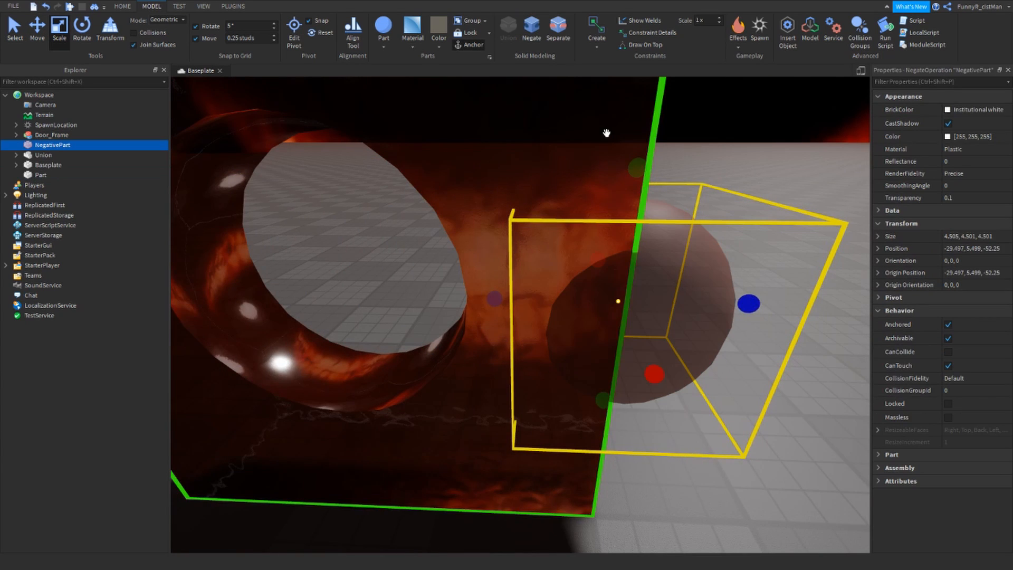
- Union the negative sphere with the wall to cut a rounded notch into its edge
ctrl+click(606, 131)
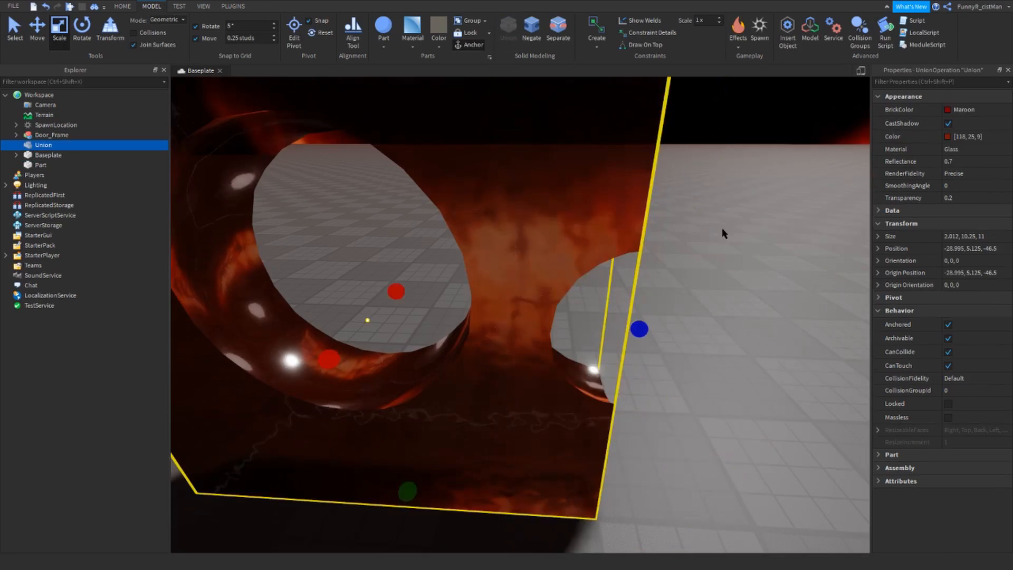
key(ctrl+shift+g)
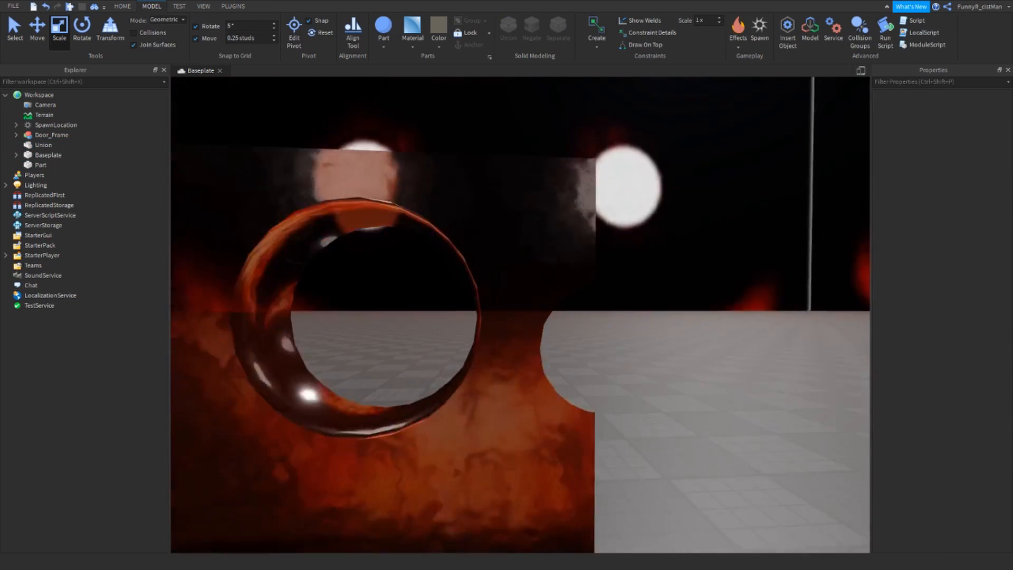
key(s)
right_drag(730, 244, 733, 248)
key(d)
key(w)
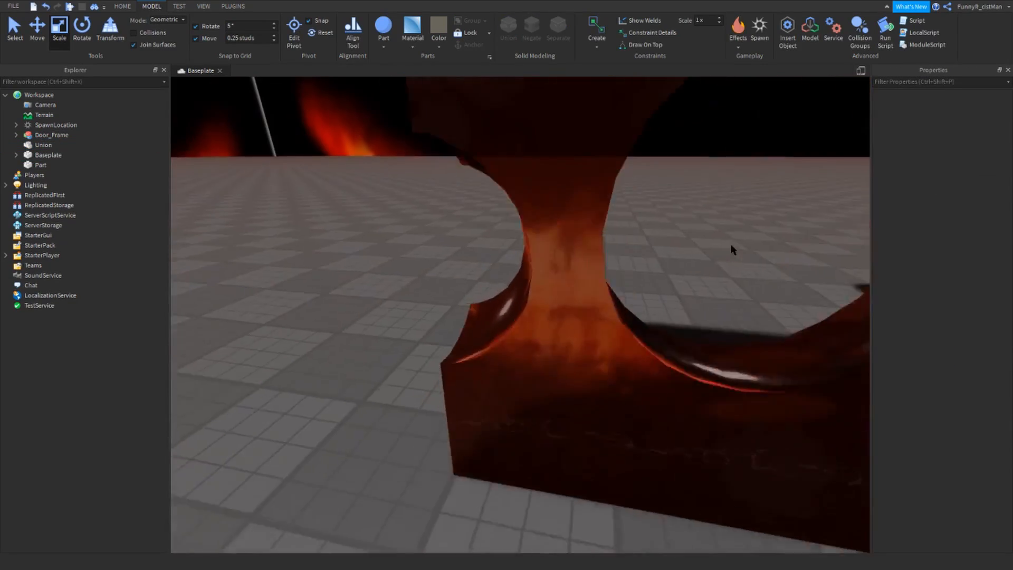
- Examine the wall's round hole and edge notch from the front
key(s)
key(d)
click(587, 350)
click(608, 426)
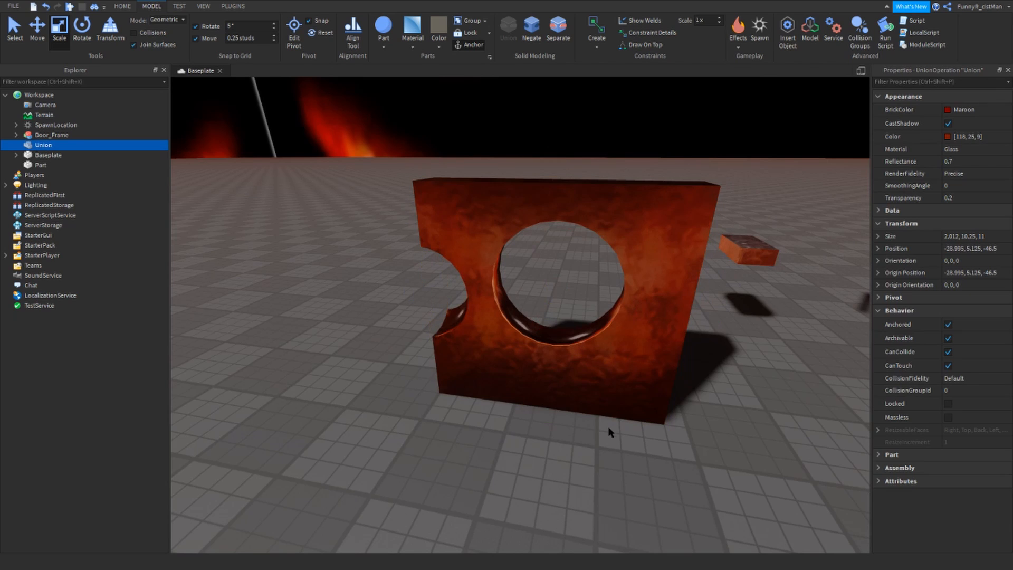
key(d)
key(a)
key(w)
click(571, 385)
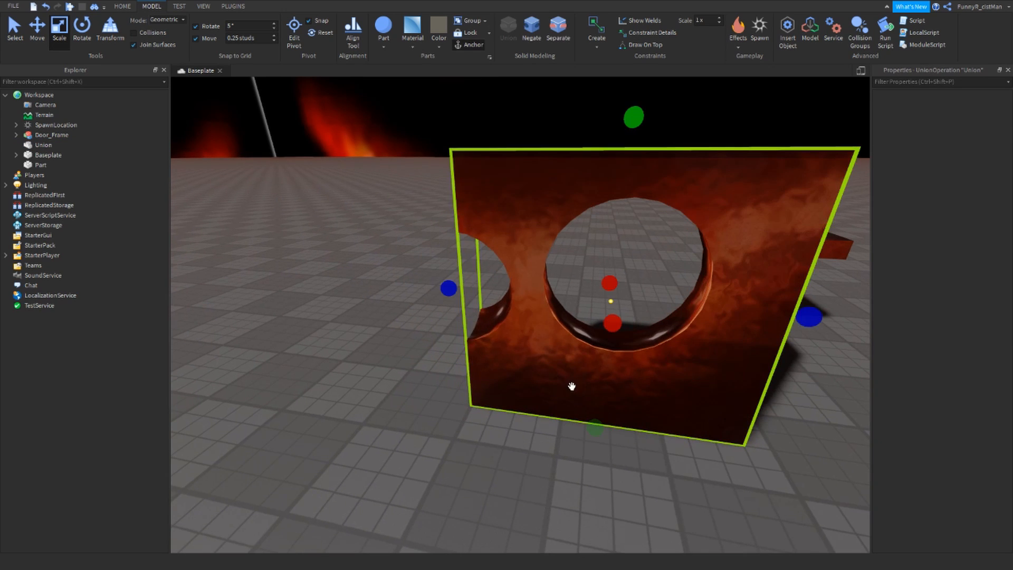
key(d)
right_drag(603, 366, 602, 361)
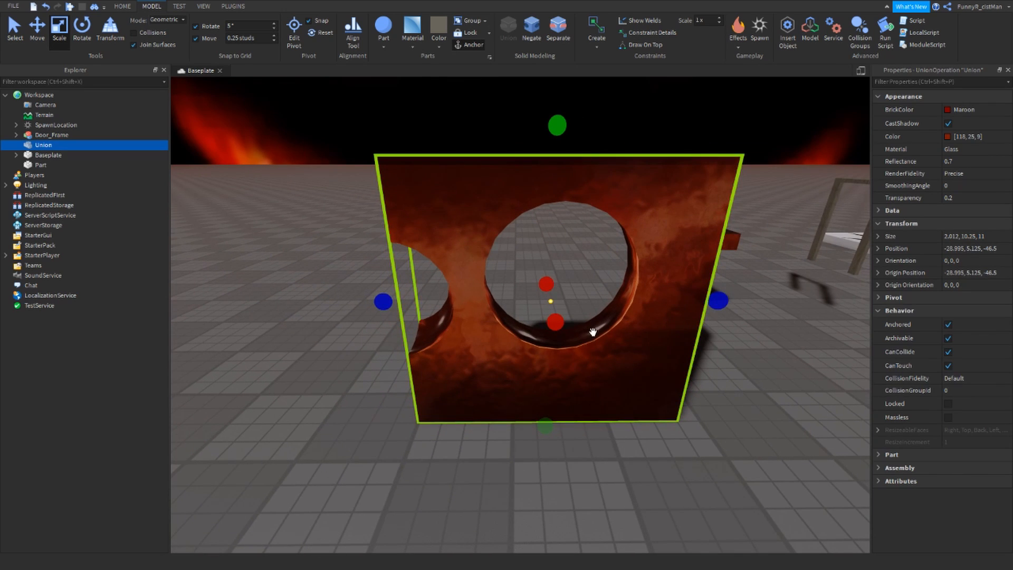
- Move the wall across the baseplate to about X -30.994, Z -49.5
click(730, 401)
drag(625, 391, 556, 459)
click(735, 475)
right_drag(699, 366, 697, 361)
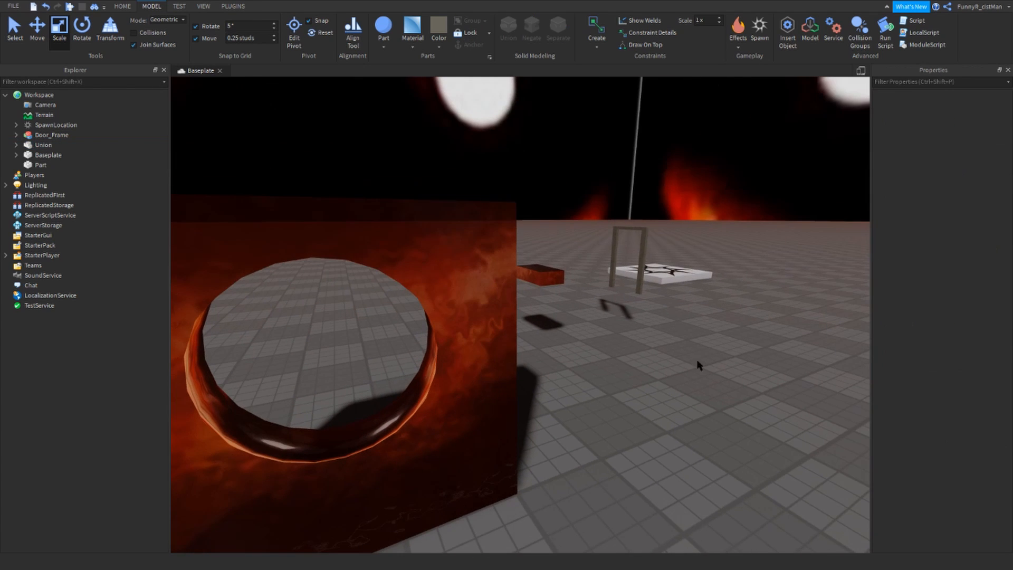
- Move the Door_Frame model beside the wall, to about -31.375, 2.875, -40.5, and view both together
drag(641, 284, 615, 450)
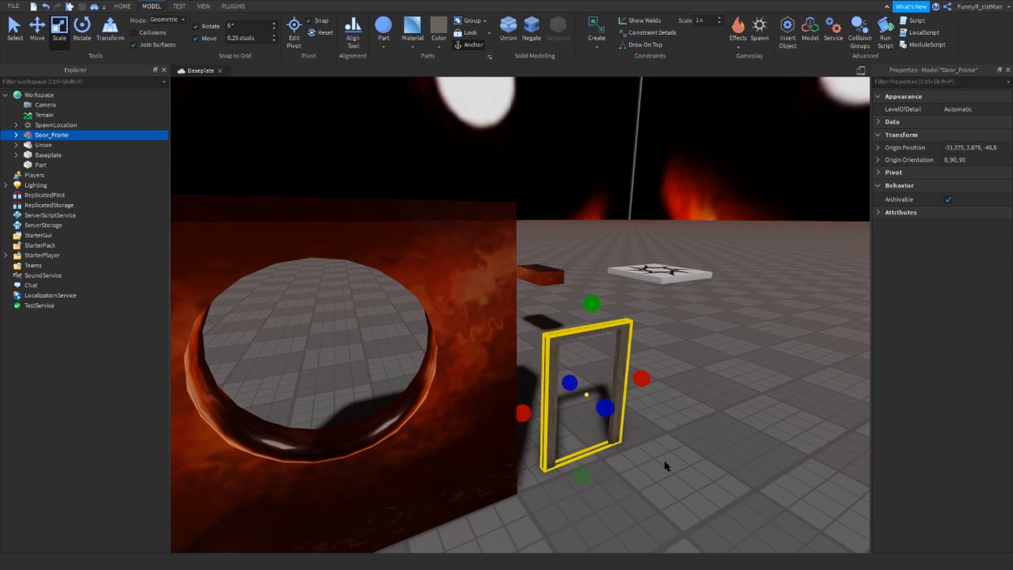
click(665, 462)
right_drag(665, 460, 663, 455)
key(d)
key(w)
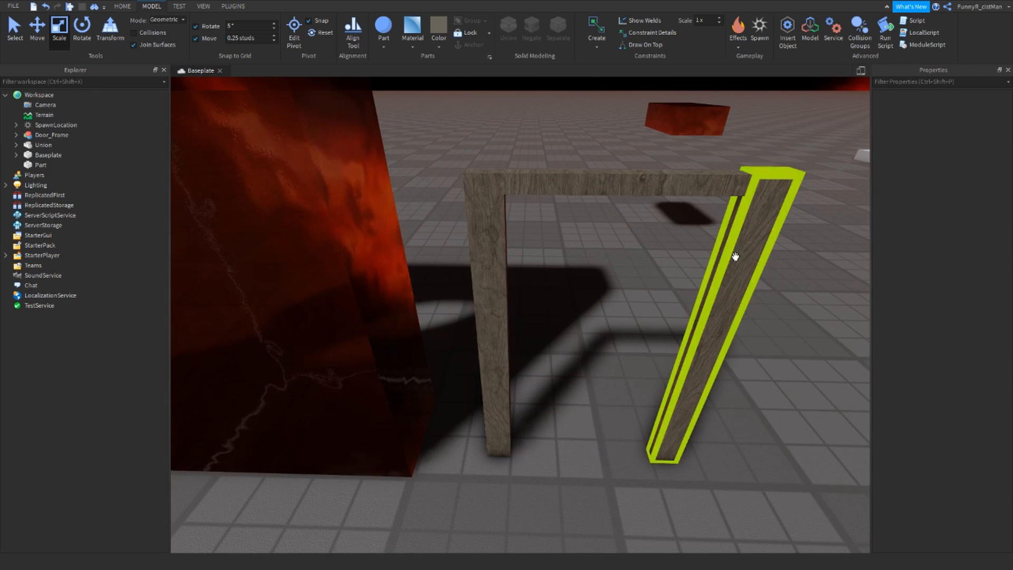
key(a)
right_drag(696, 291, 698, 292)
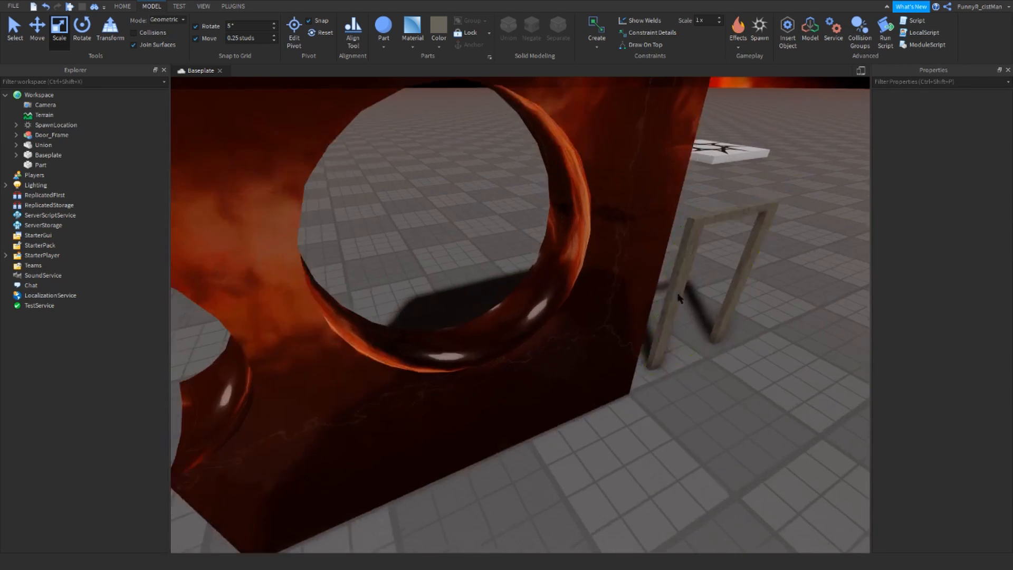
- Select the notched wall union and enable UsePartColor in its data properties
click(530, 282)
key(a)
right_drag(531, 281, 533, 283)
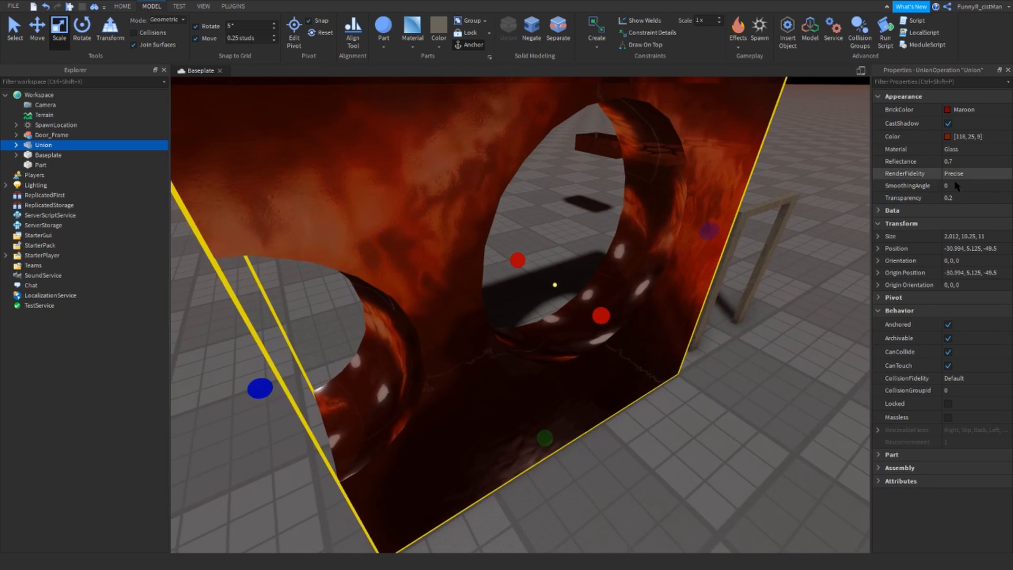
right_drag(642, 306, 642, 305)
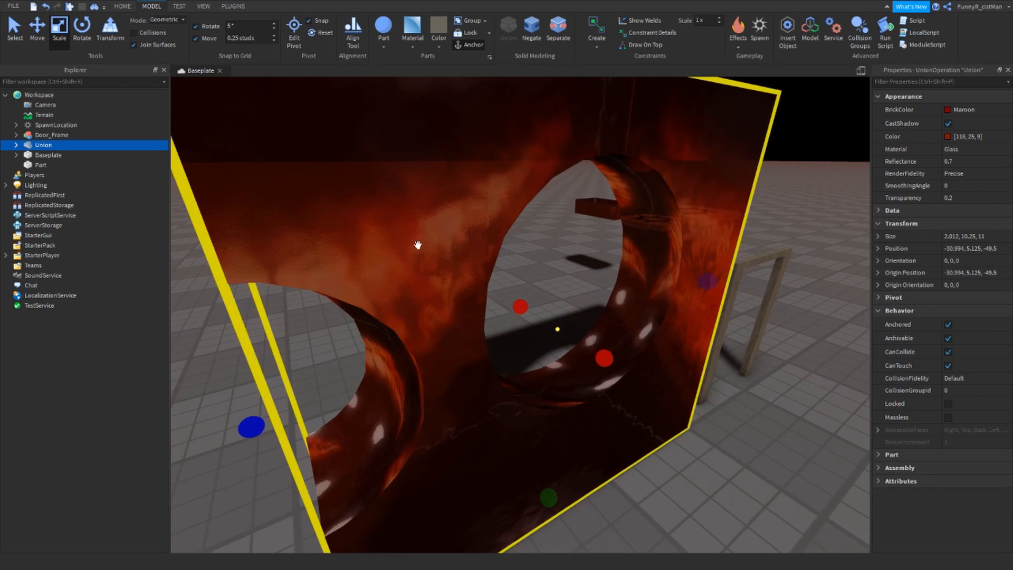
right_drag(442, 287, 444, 284)
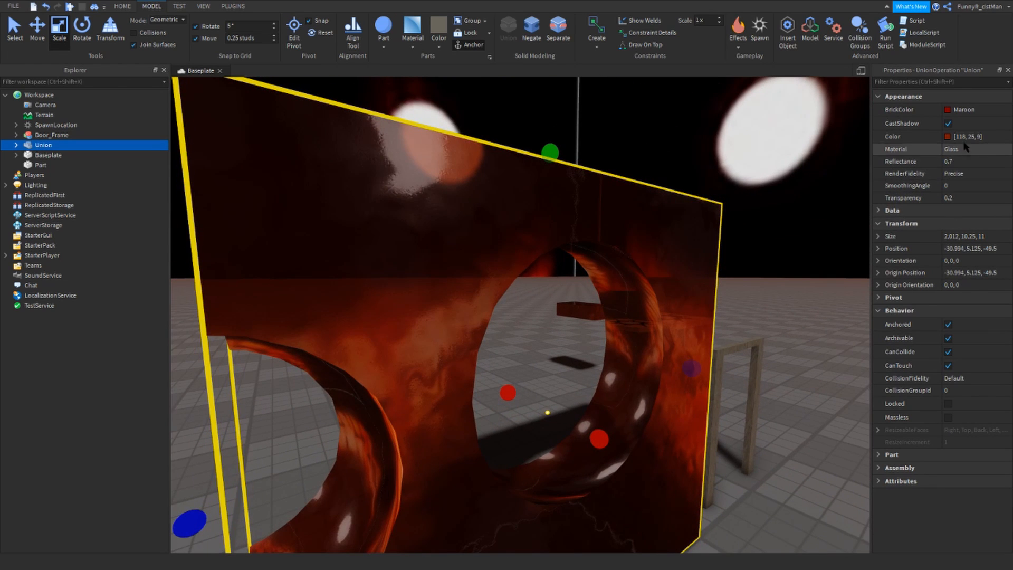
right_drag(782, 253, 780, 255)
right_drag(606, 170, 599, 162)
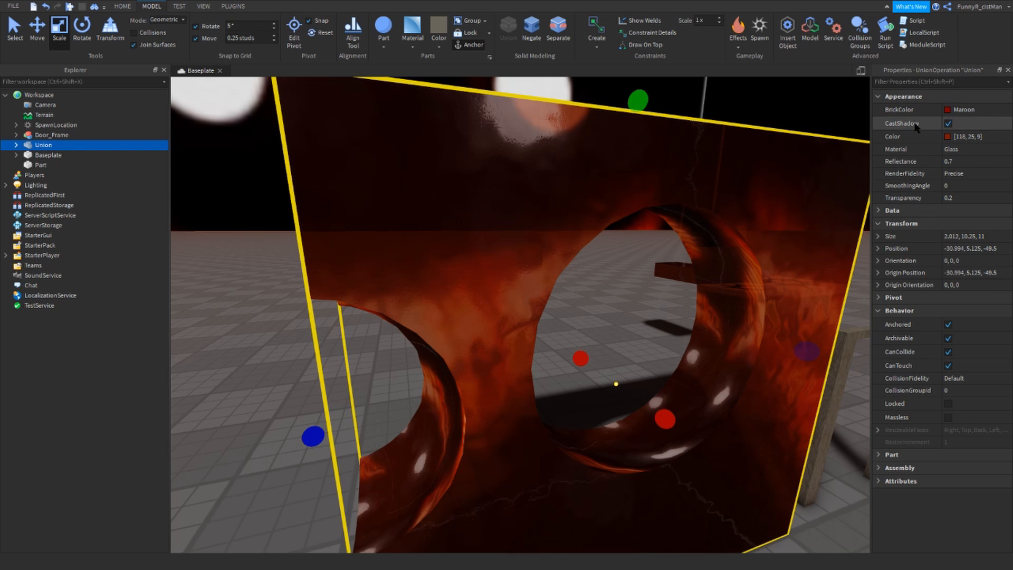
click(879, 211)
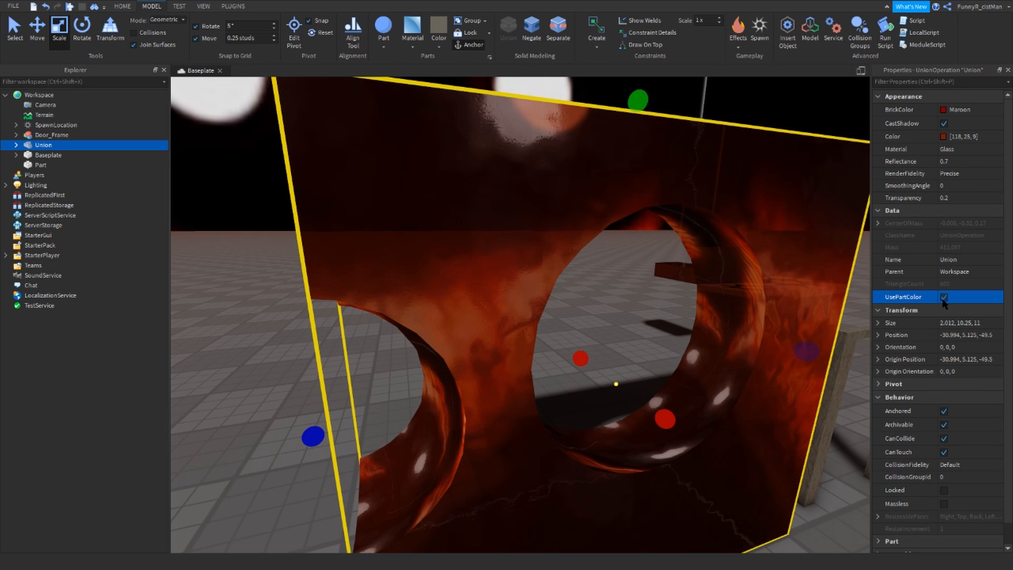
scroll(563, 294, down, 3)
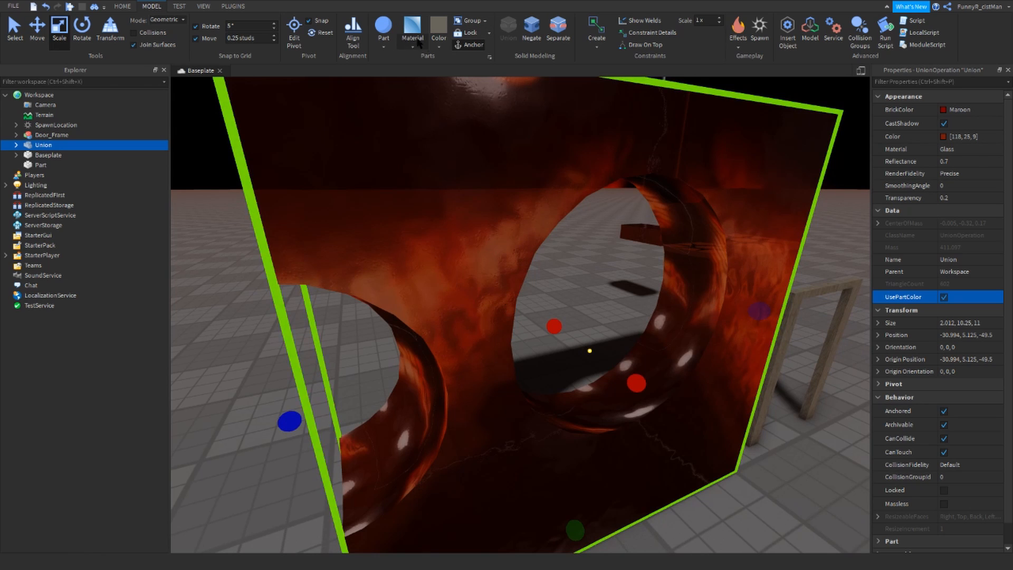
- Recolor the wall union to Flint, toggling UsePartColor off and back on to compare the colors
click(438, 46)
click(540, 215)
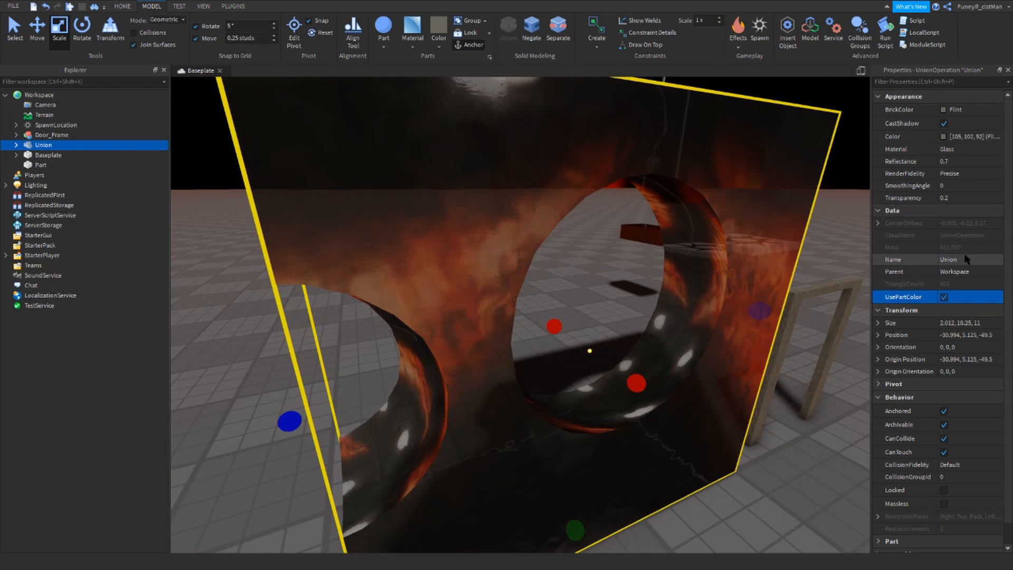
click(943, 297)
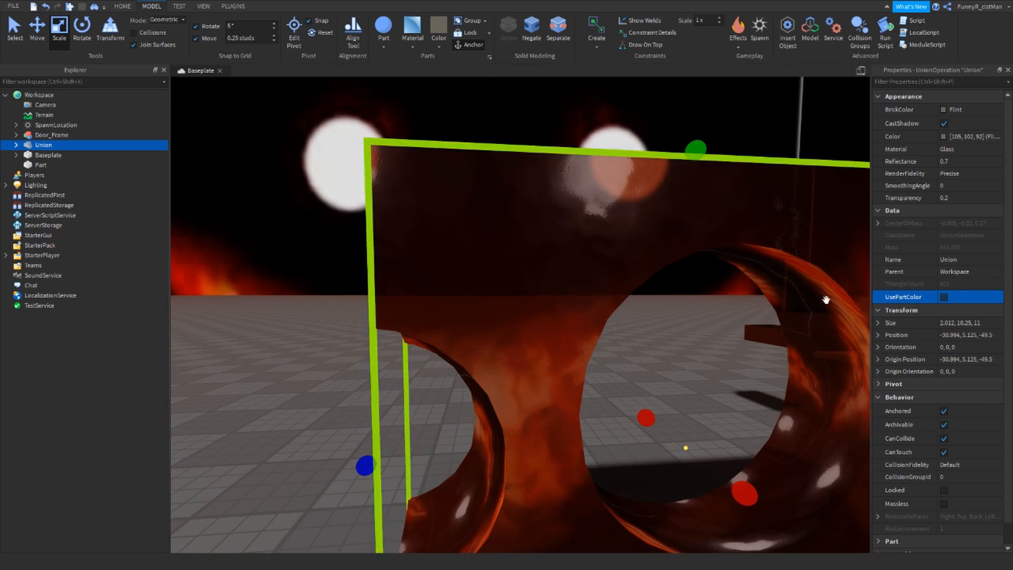
click(879, 211)
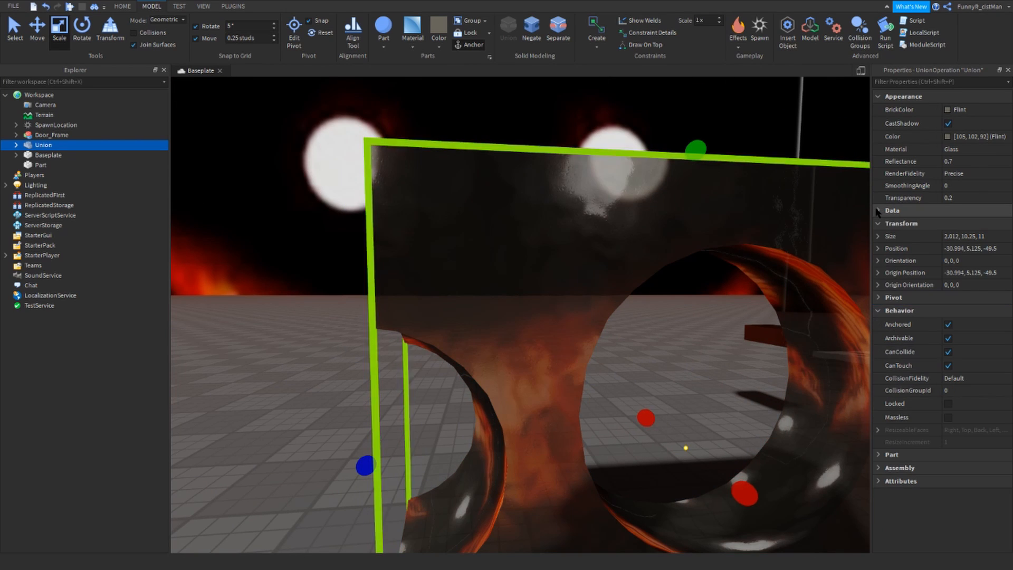
- Change the wall union's material and view its surface and cutouts from the side
right_drag(735, 232, 729, 331)
click(764, 351)
click(730, 331)
key(f)
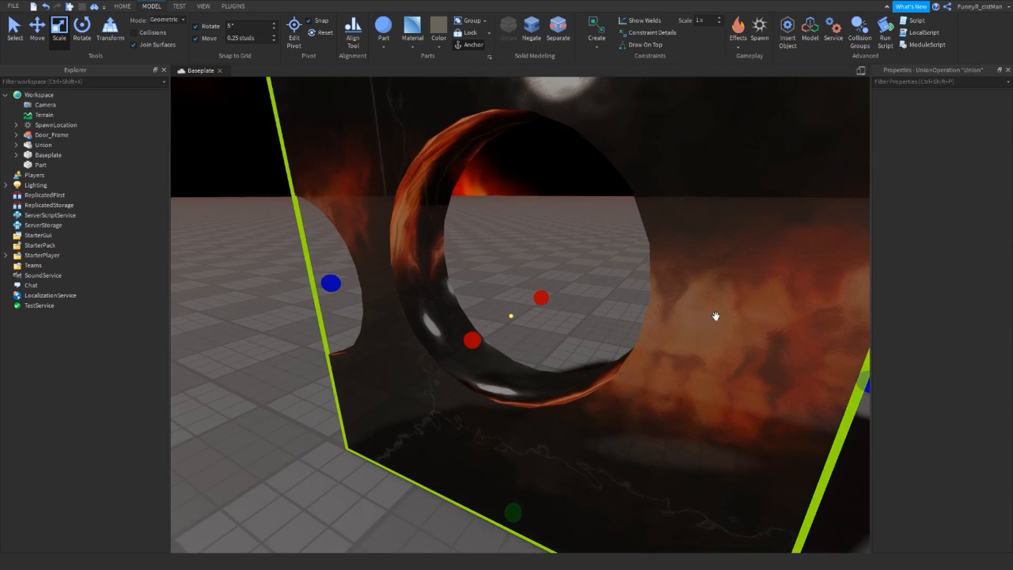
click(413, 37)
click(424, 59)
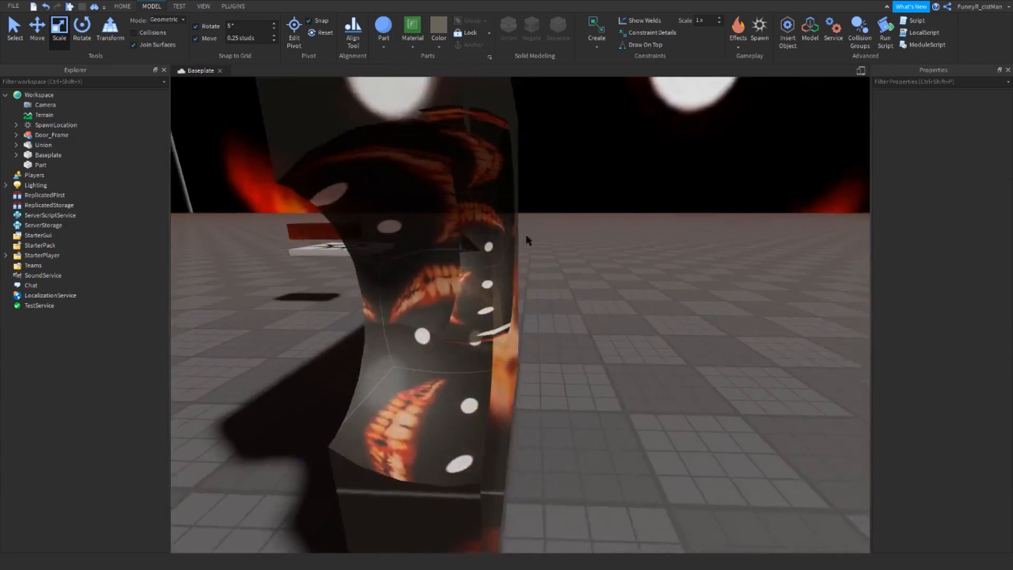
right_drag(525, 235, 527, 236)
drag(597, 334, 234, 362)
click(497, 366)
right_drag(501, 366, 494, 331)
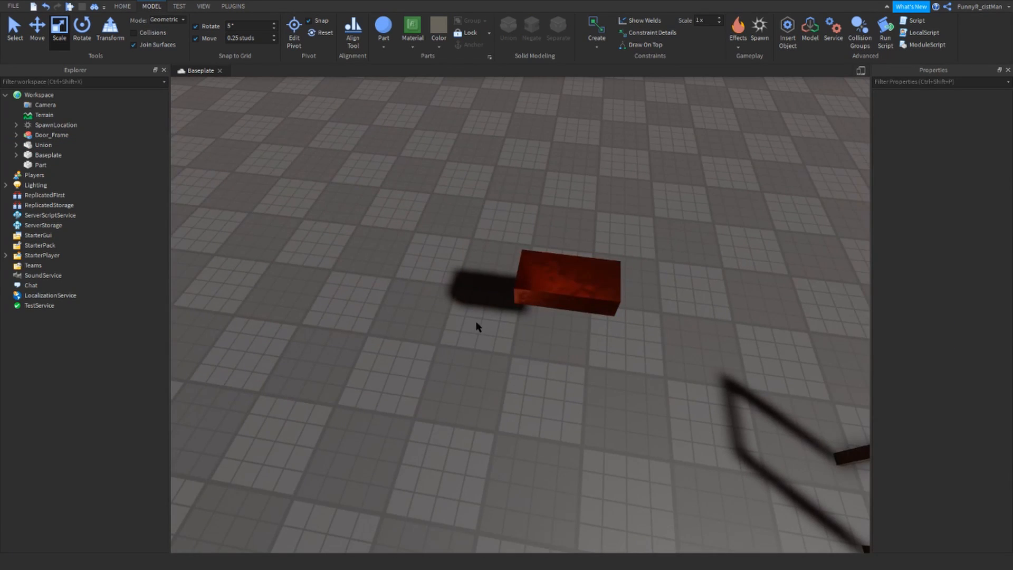
- Look over the file commands, including the advanced options, and the sets of viewing, testing, modeling and home tools
click(13, 5)
click(13, 5)
click(13, 6)
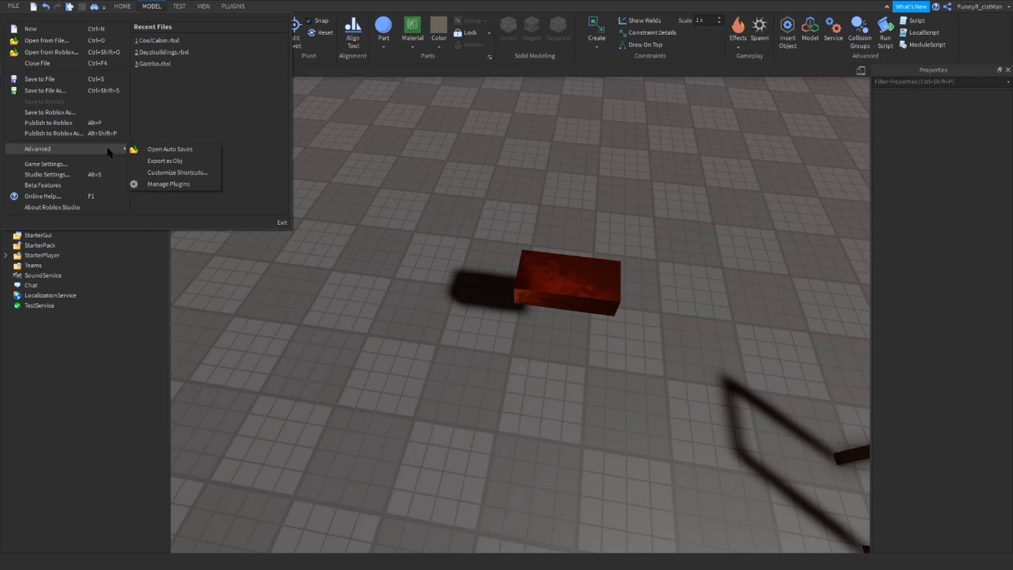
click(201, 111)
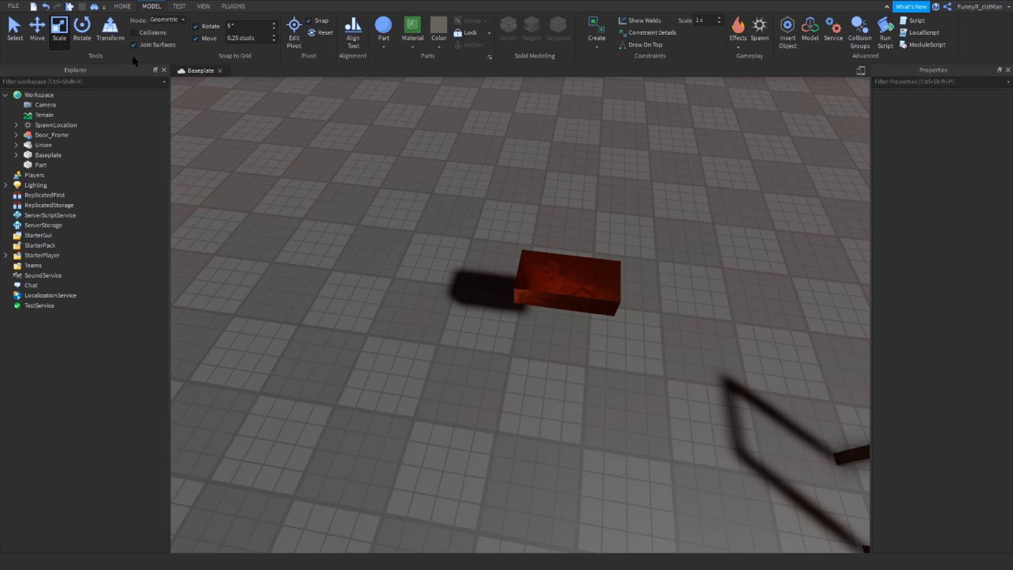
click(13, 6)
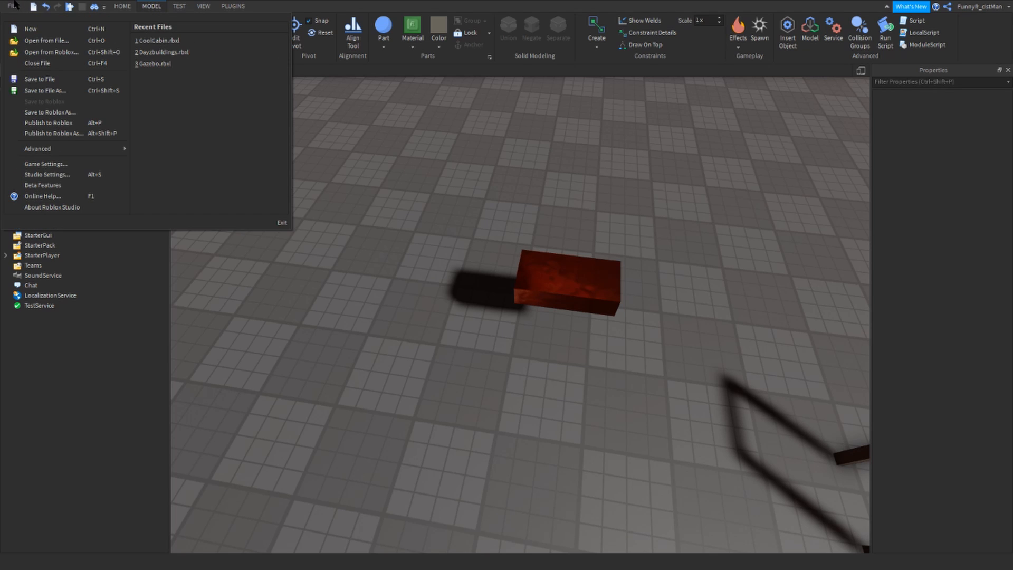
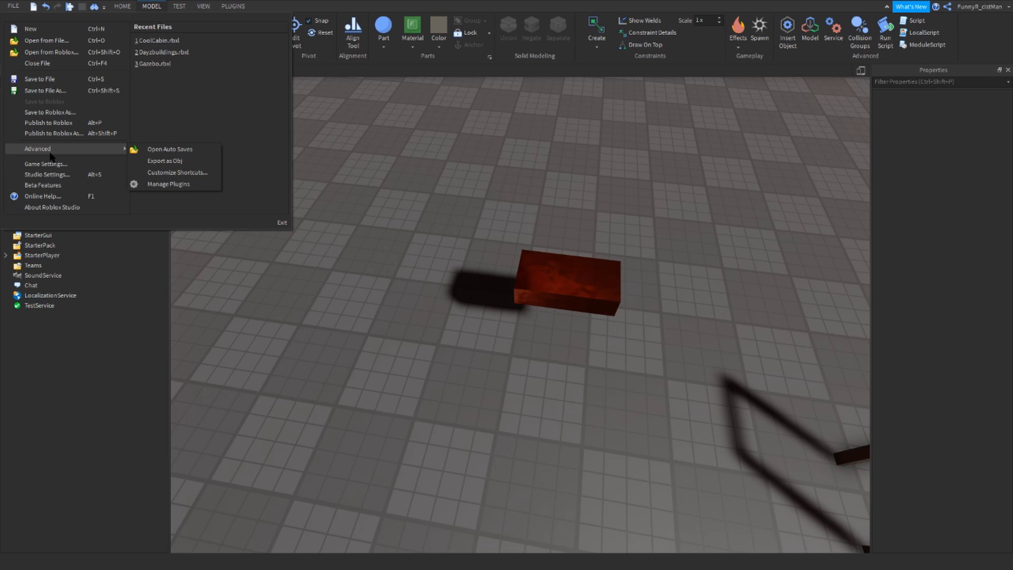
click(407, 344)
click(229, 5)
click(203, 6)
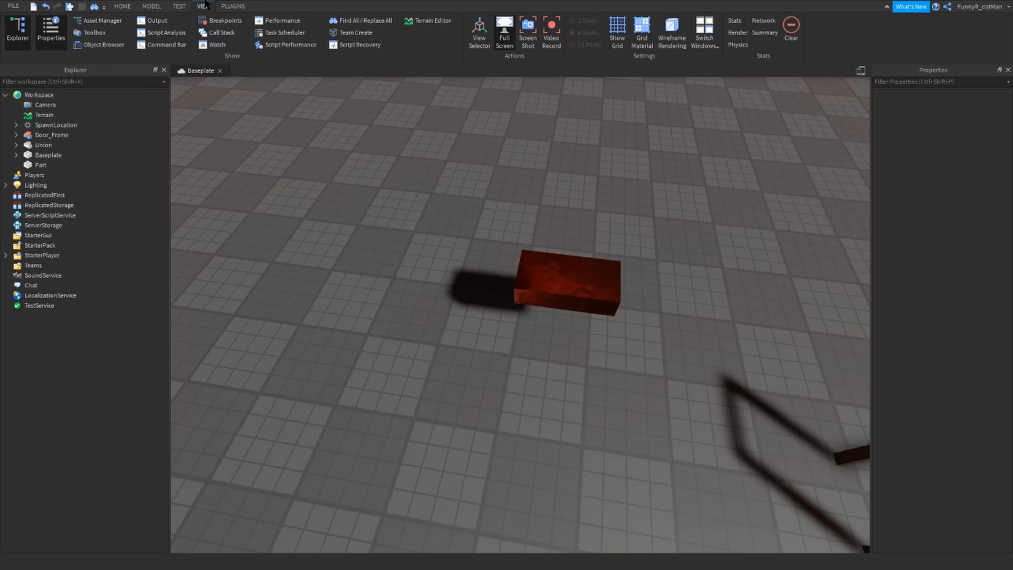
click(180, 6)
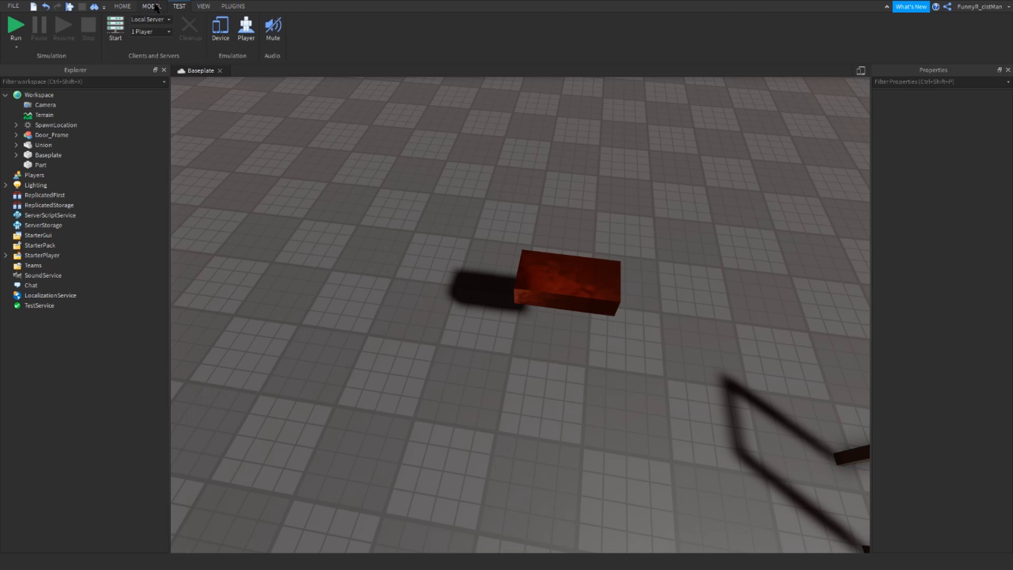
click(152, 6)
click(123, 7)
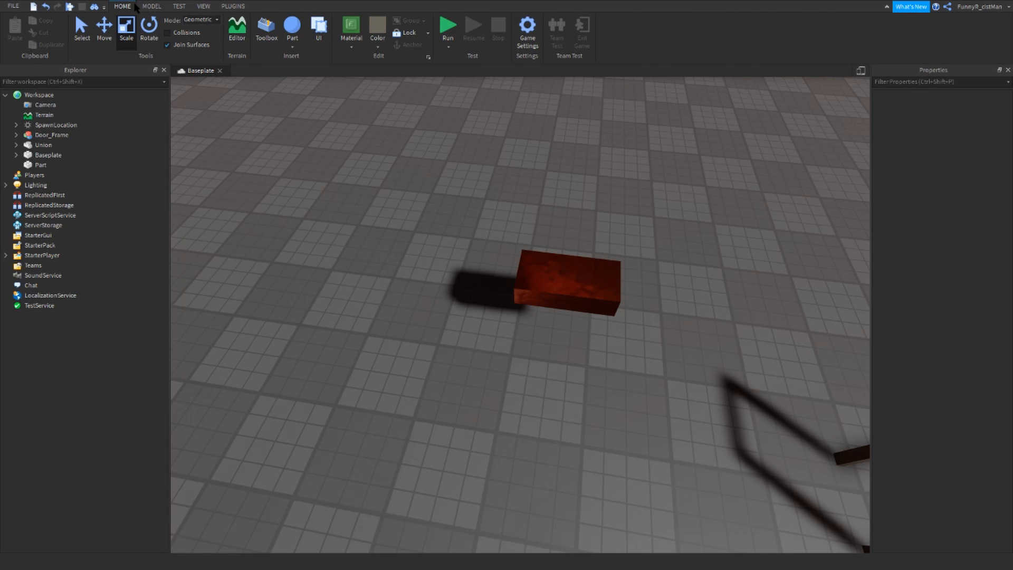
- Open Studio Settings and reposition its window over the scene
click(14, 6)
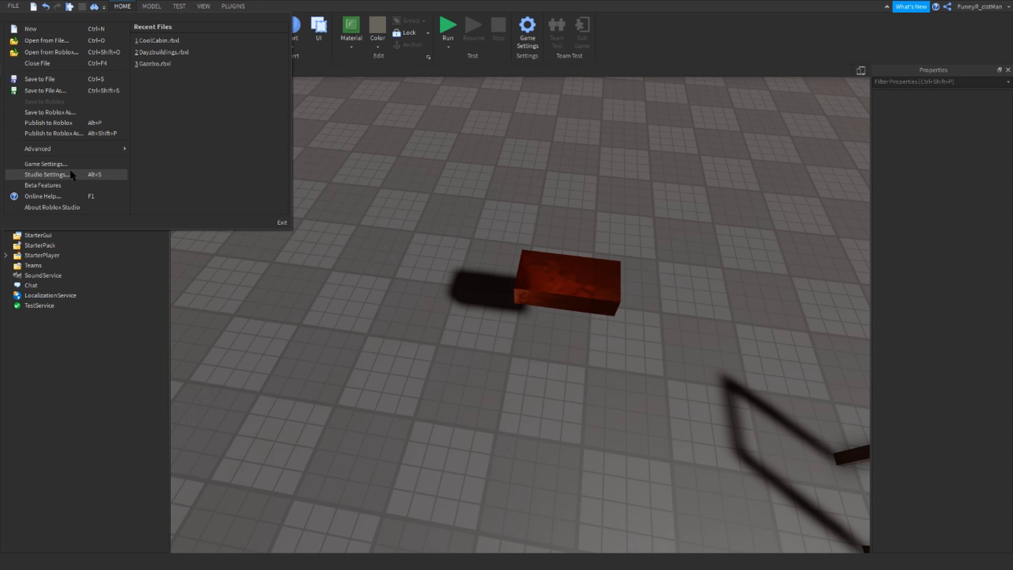
click(285, 320)
click(10, 4)
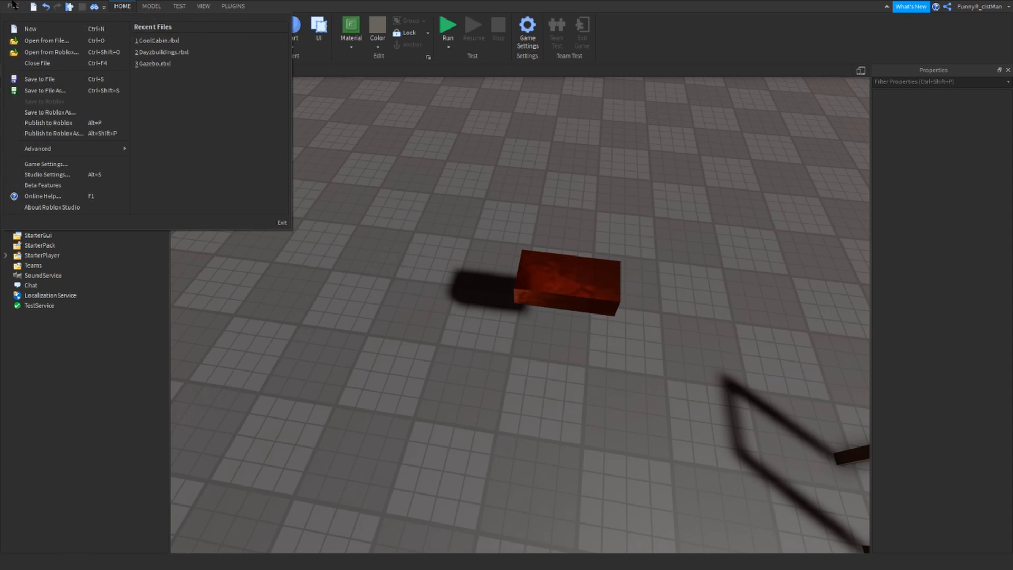
click(11, 3)
click(12, 4)
click(280, 347)
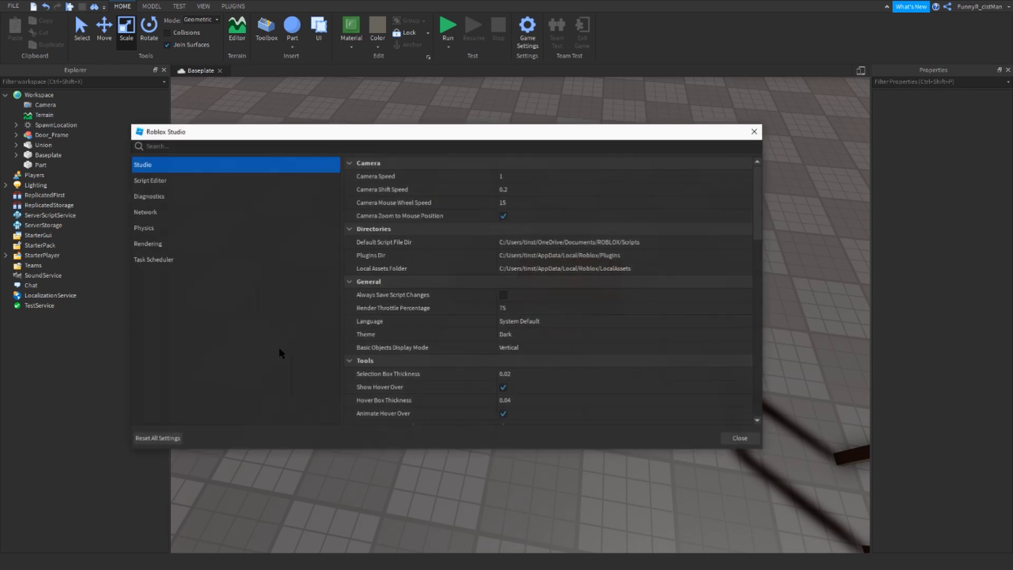
drag(269, 134, 229, 101)
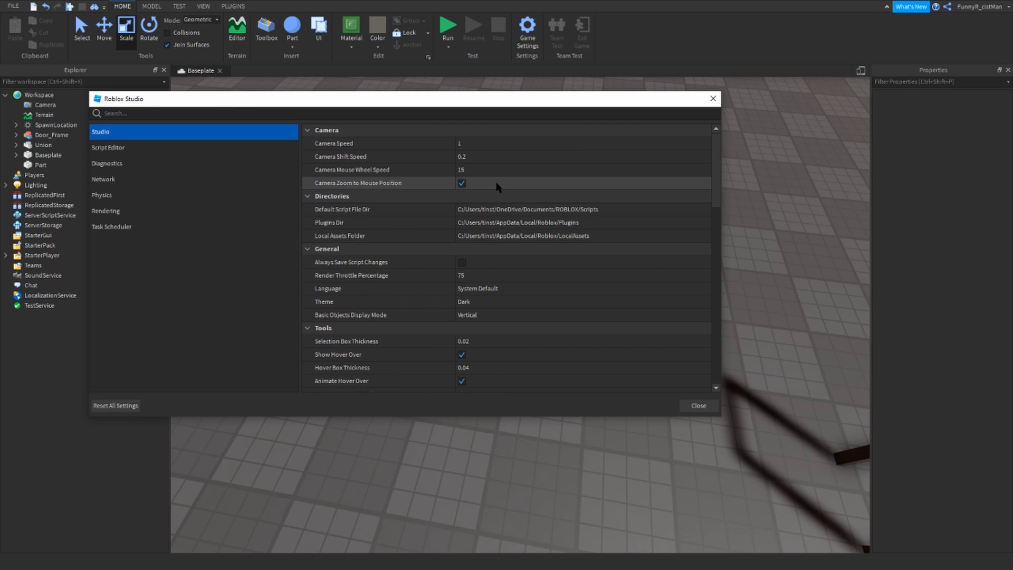
- Look over the Studio settings from Camera and Directories through Tools, Output, Debugger and Advanced
scroll(496, 186, down, 10)
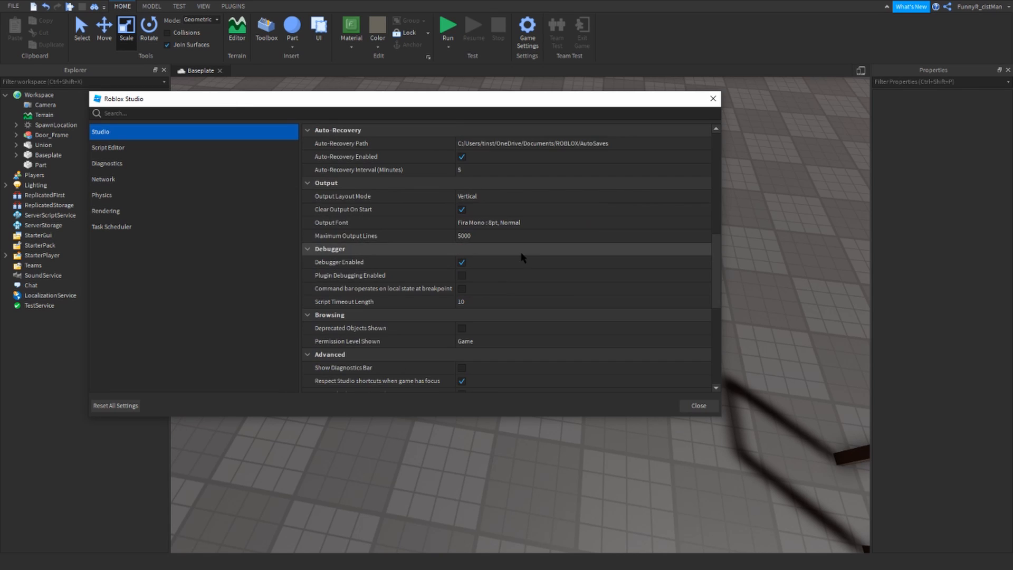
scroll(511, 266, up, 10)
scroll(510, 267, down, 6)
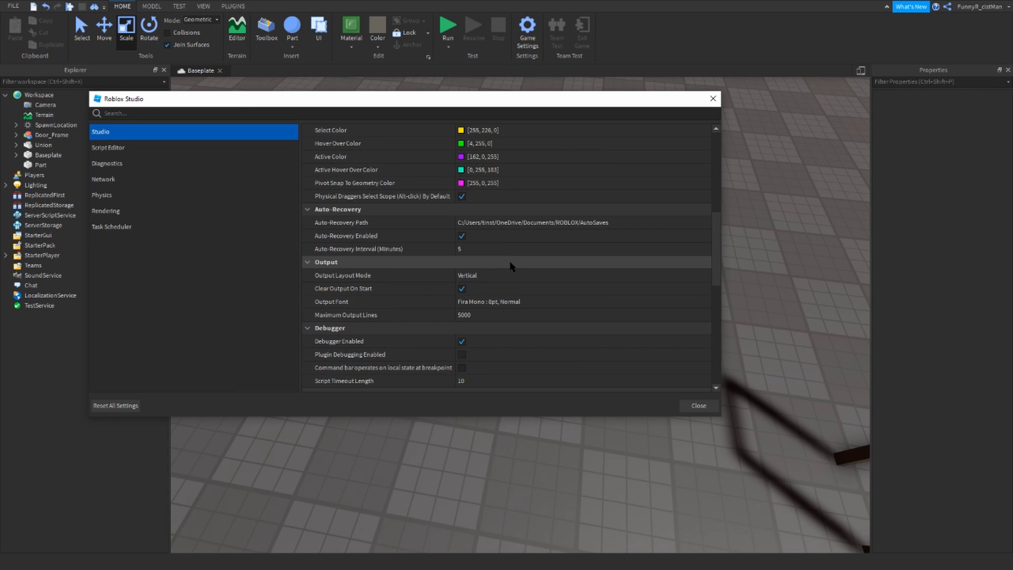
scroll(511, 267, up, 3)
- Collapse the setting groups from Tools through Advanced, expand them again and return to the start of the list
click(308, 169)
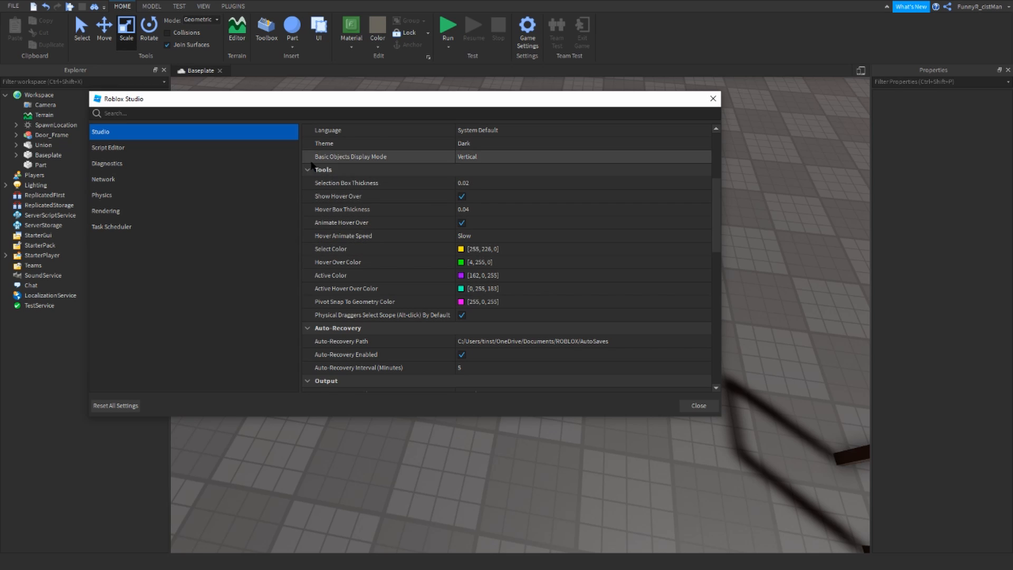
click(308, 183)
click(308, 196)
click(308, 209)
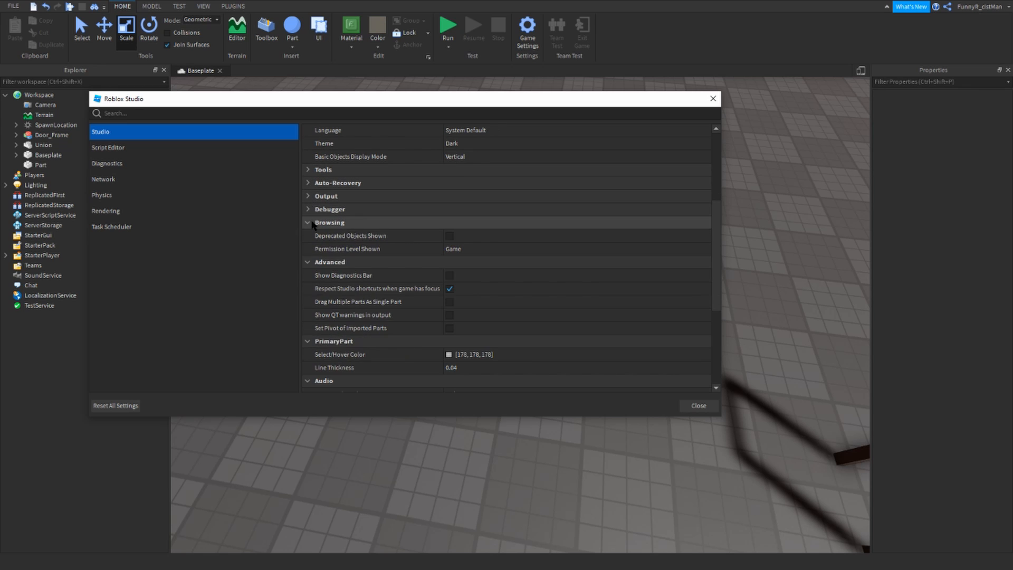
click(308, 222)
click(308, 236)
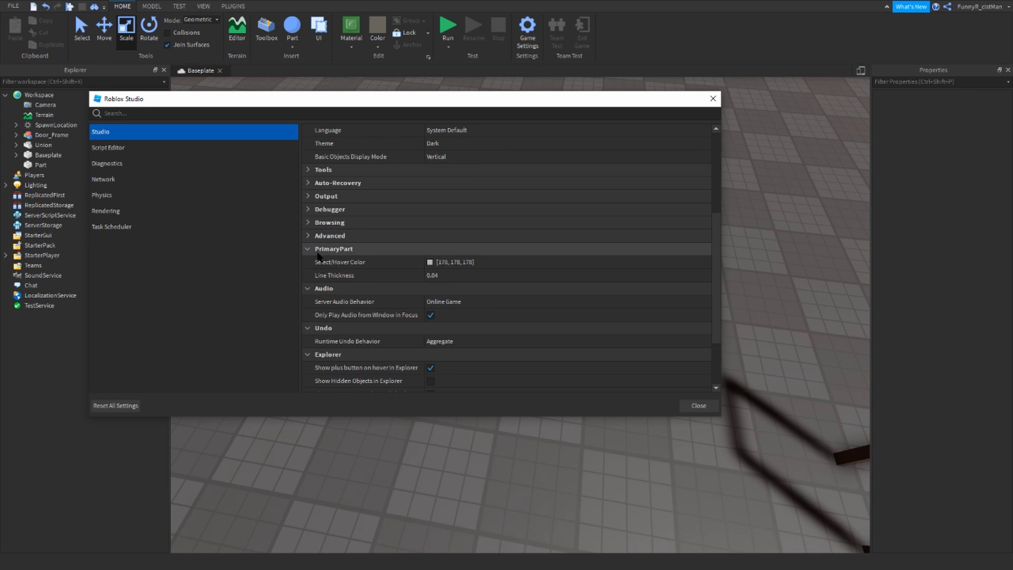
click(308, 235)
click(308, 209)
click(308, 196)
click(308, 183)
click(308, 169)
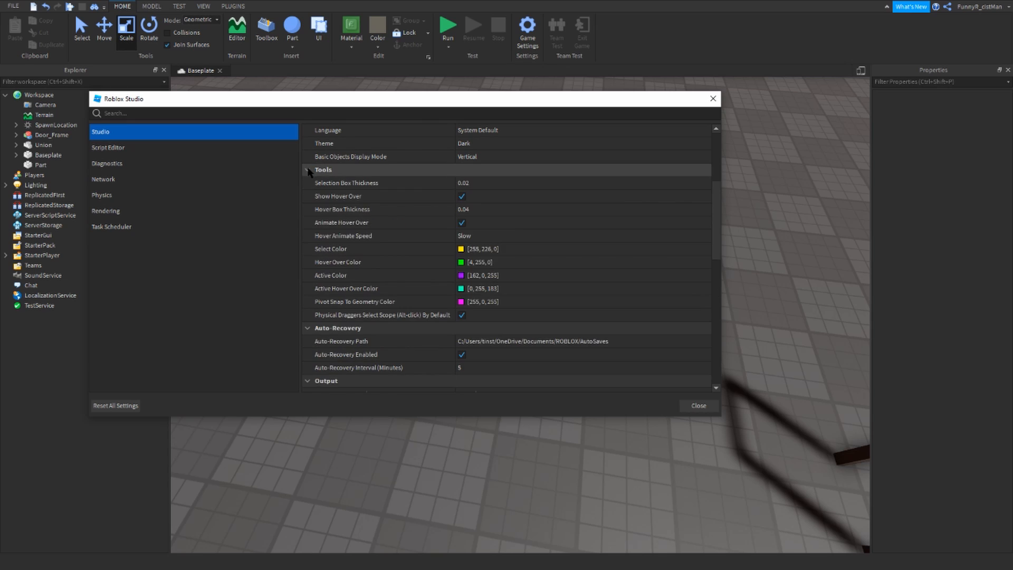
scroll(373, 197, up, 4)
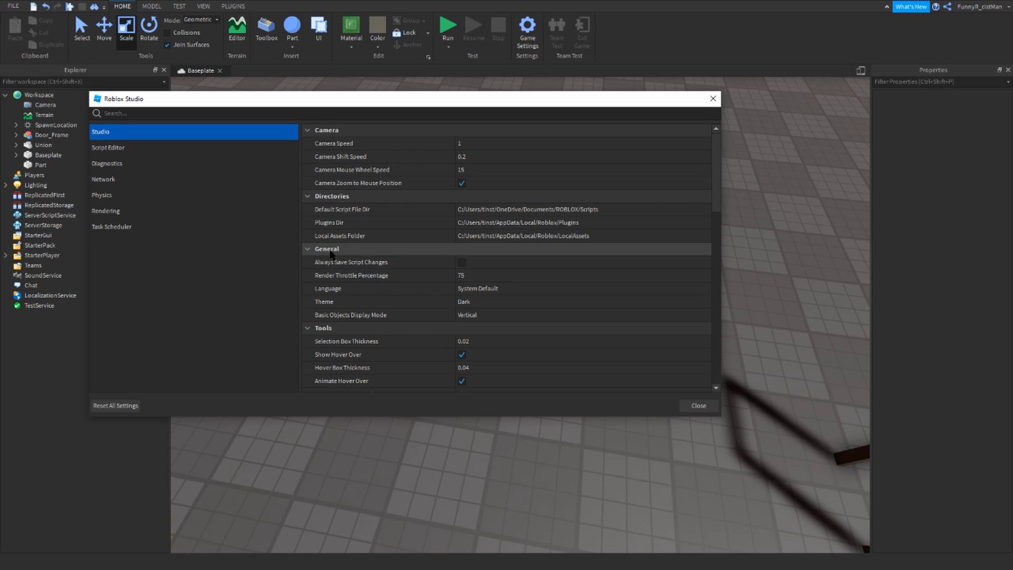
- Check the available Theme options without changing the Dark theme, and close Studio Settings
click(477, 302)
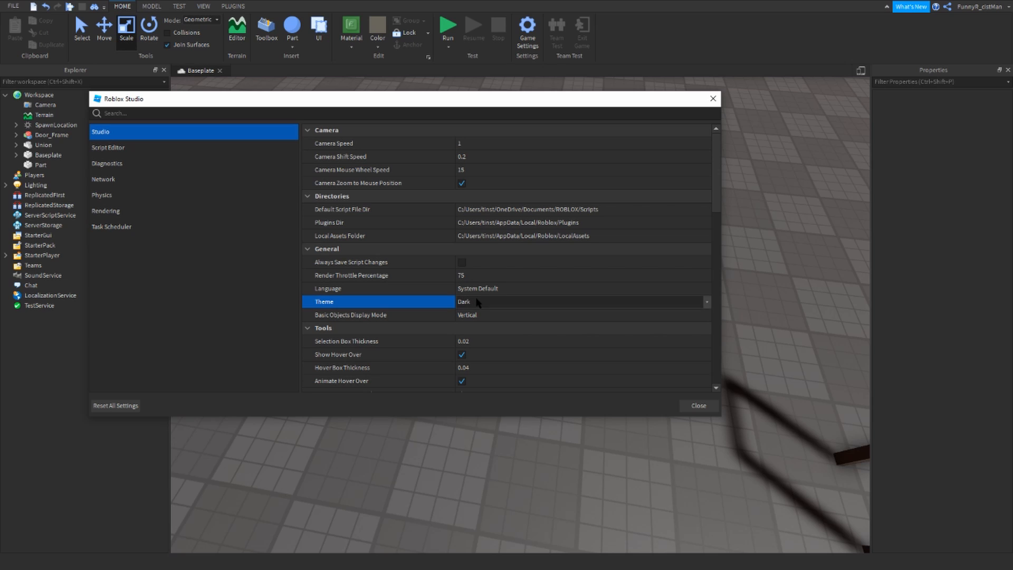
click(478, 302)
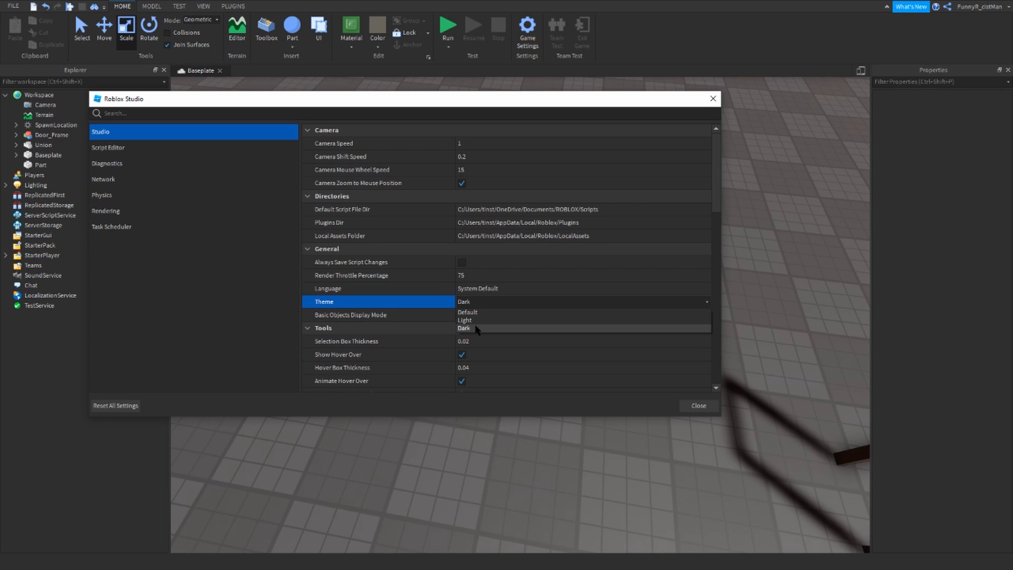
click(470, 304)
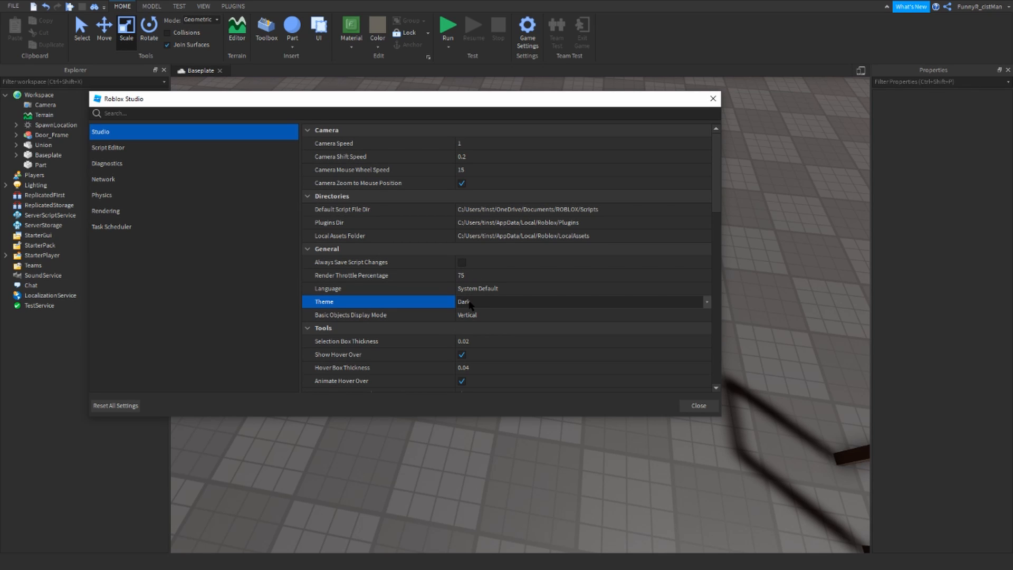
click(482, 300)
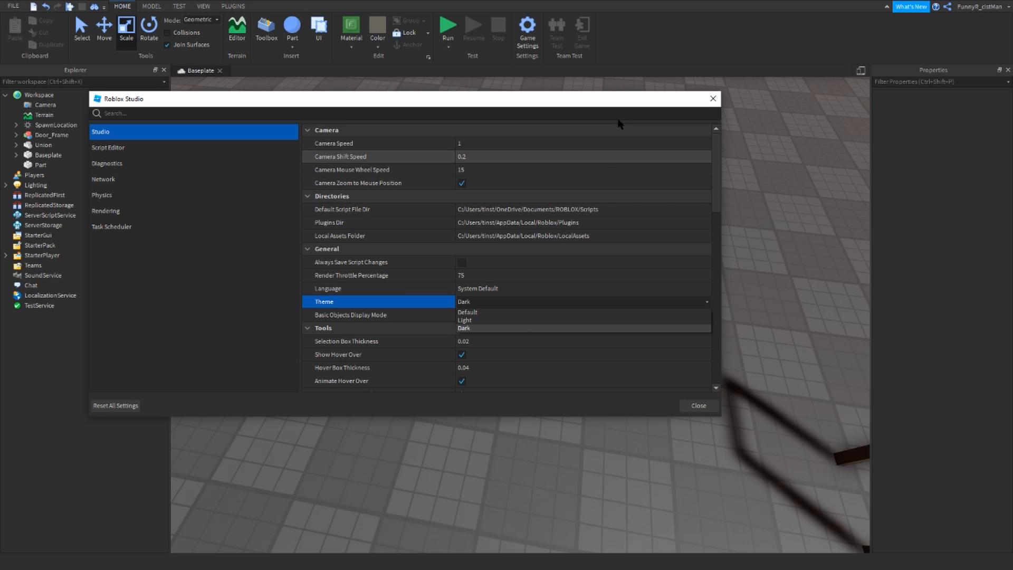
click(492, 303)
click(715, 102)
right_drag(601, 317, 628, 325)
click(14, 4)
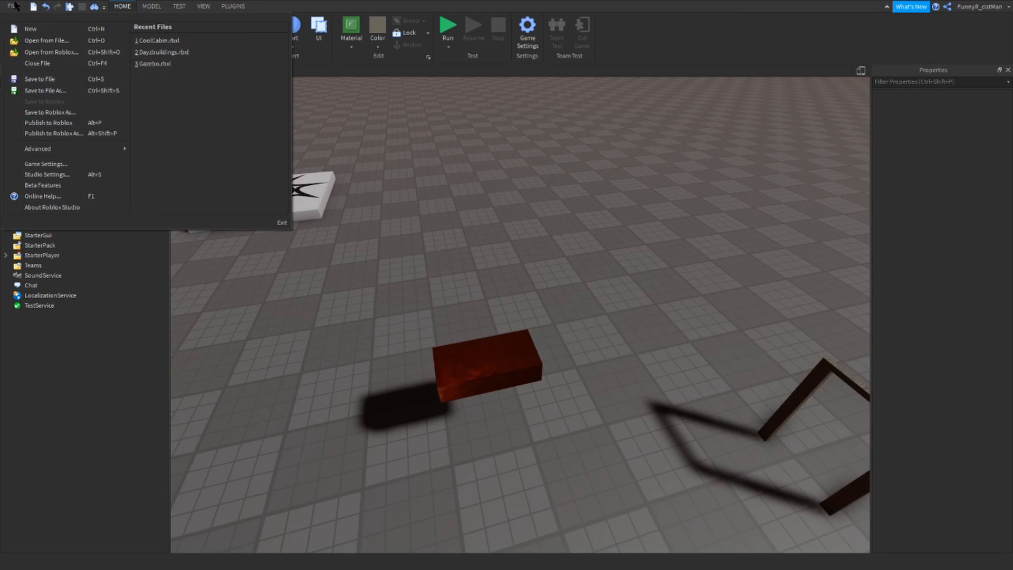
click(15, 4)
- Move the maroon glass part to position -14, 0.5, -29.25, rotate it 90 degrees and deselect it
right_drag(534, 205, 534, 206)
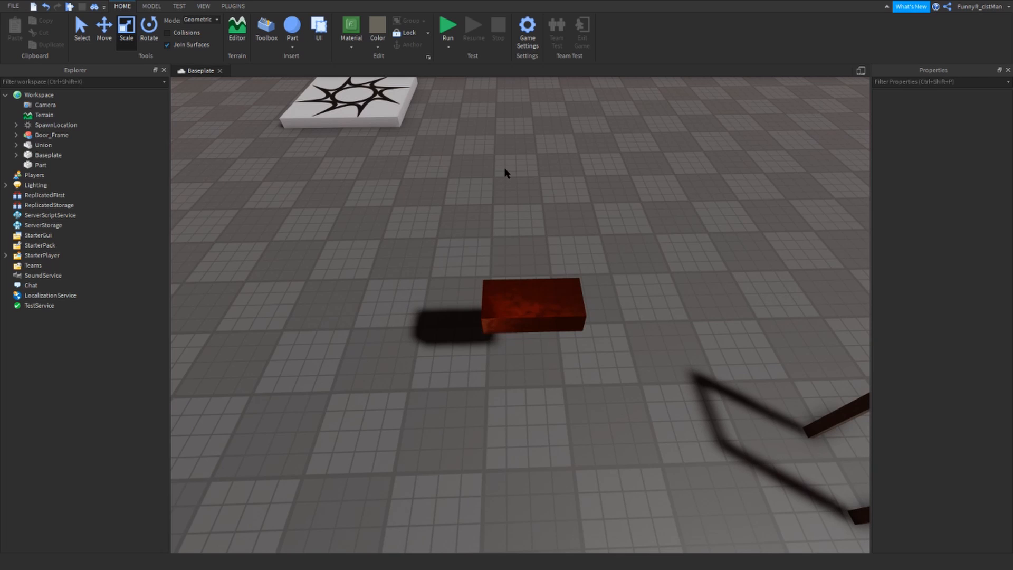
drag(554, 302, 479, 282)
key(ctrl+r)
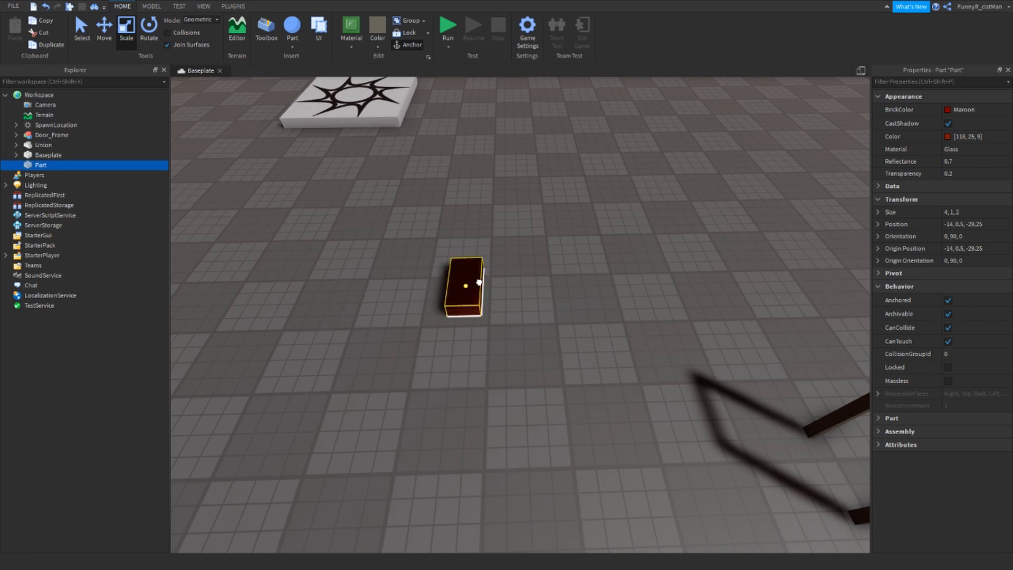
click(589, 274)
key(a)
key(s)
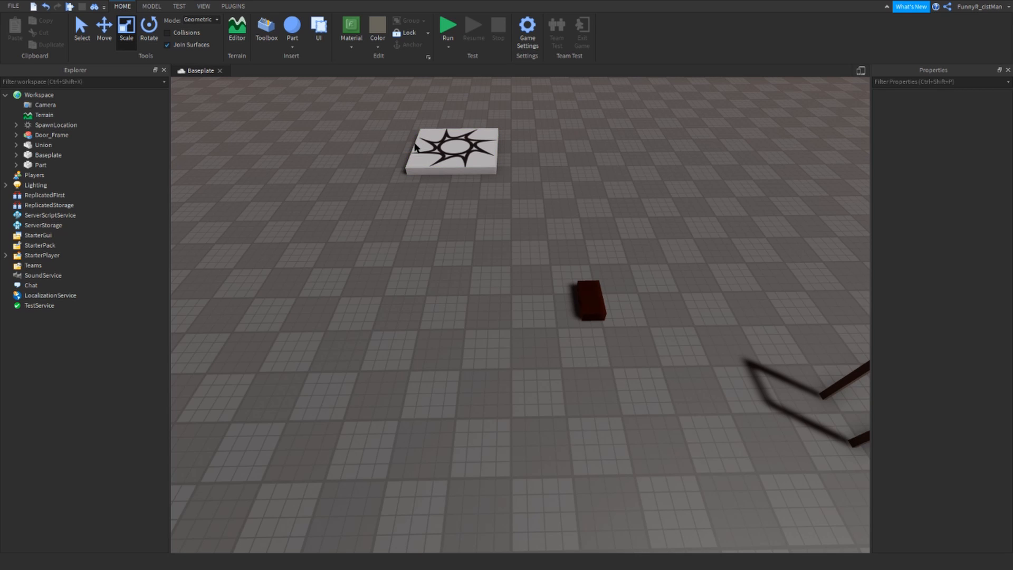
- Expand Lighting and examine the properties of its Atmosphere, Sky, Bloom, DepthOfField and SunRays objects and of Lighting itself
click(6, 185)
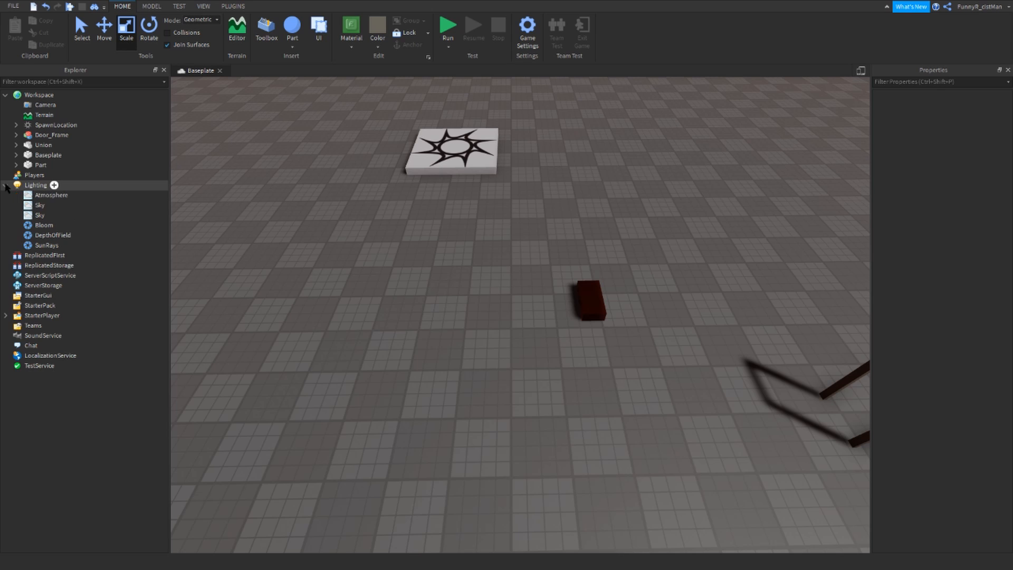
click(36, 194)
click(36, 215)
click(37, 234)
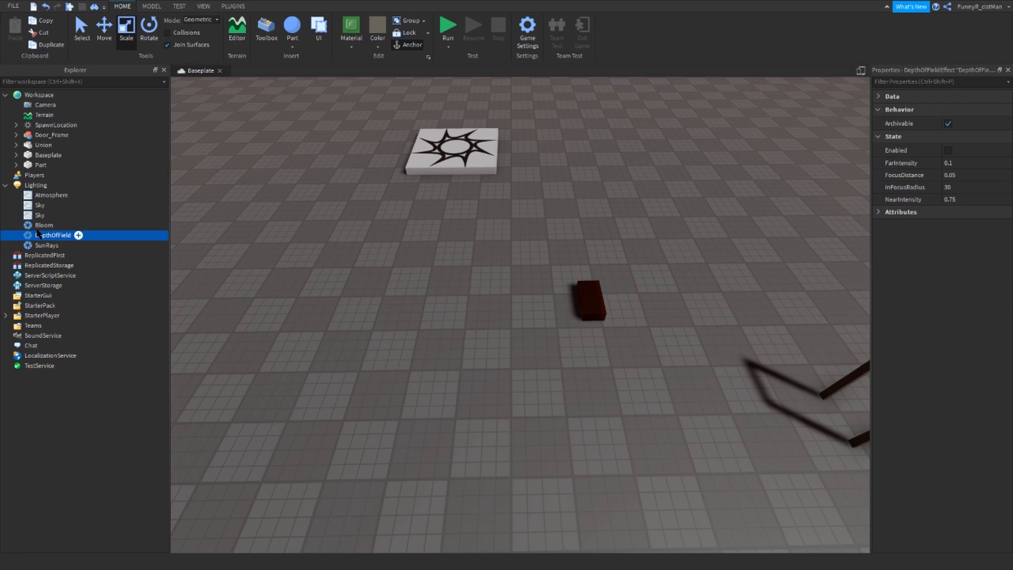
click(38, 225)
click(47, 236)
click(47, 245)
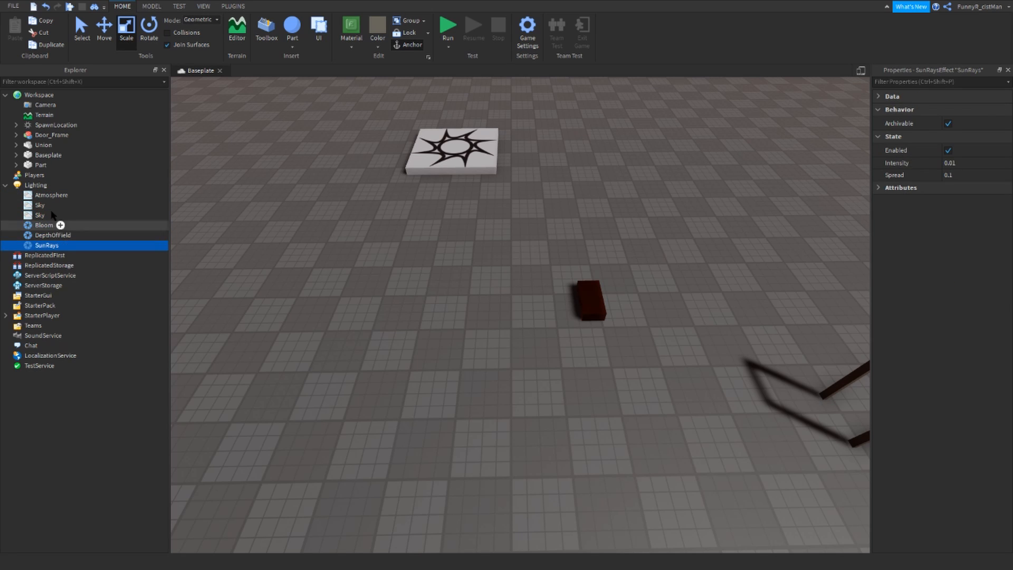
click(42, 205)
click(47, 194)
click(50, 186)
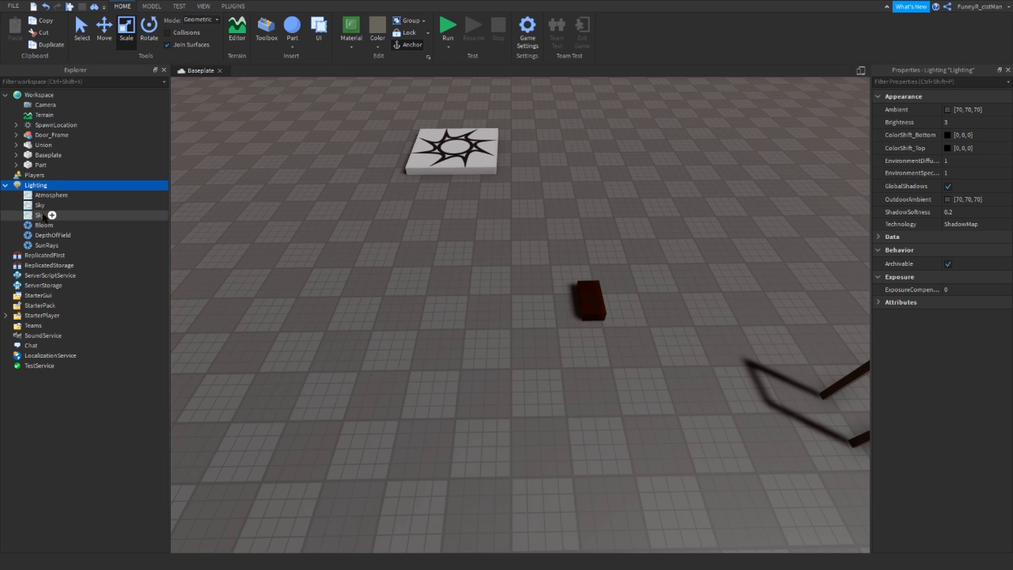
- Add a ColorCorrectionEffect to Lighting
click(54, 185)
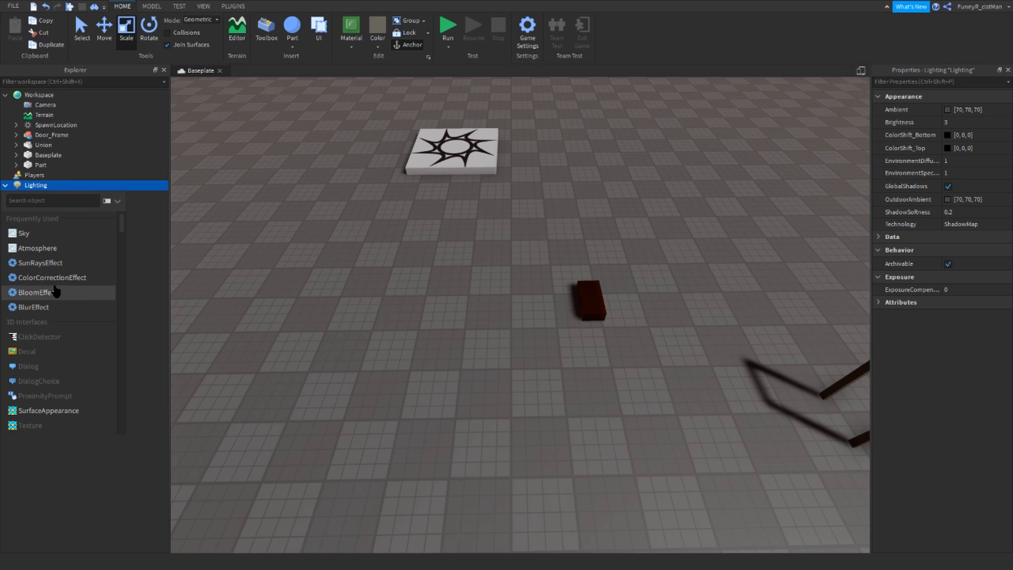
click(87, 278)
right_drag(844, 143, 706, 128)
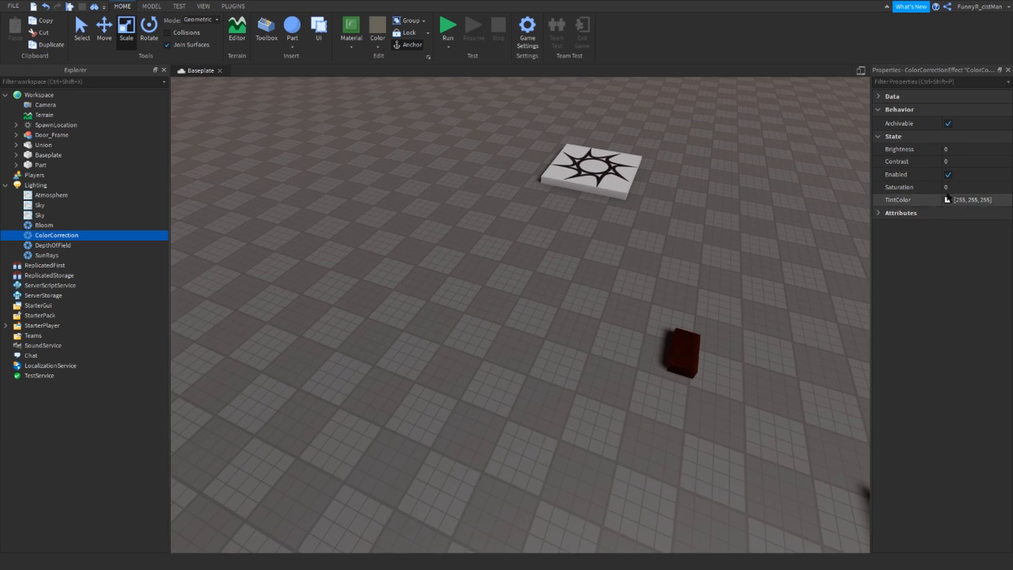
- Compare the properties of the two Sky objects, Bloom, ColorCorrection, DepthOfField, SunRays and Atmosphere
click(41, 226)
click(39, 215)
click(40, 196)
click(40, 206)
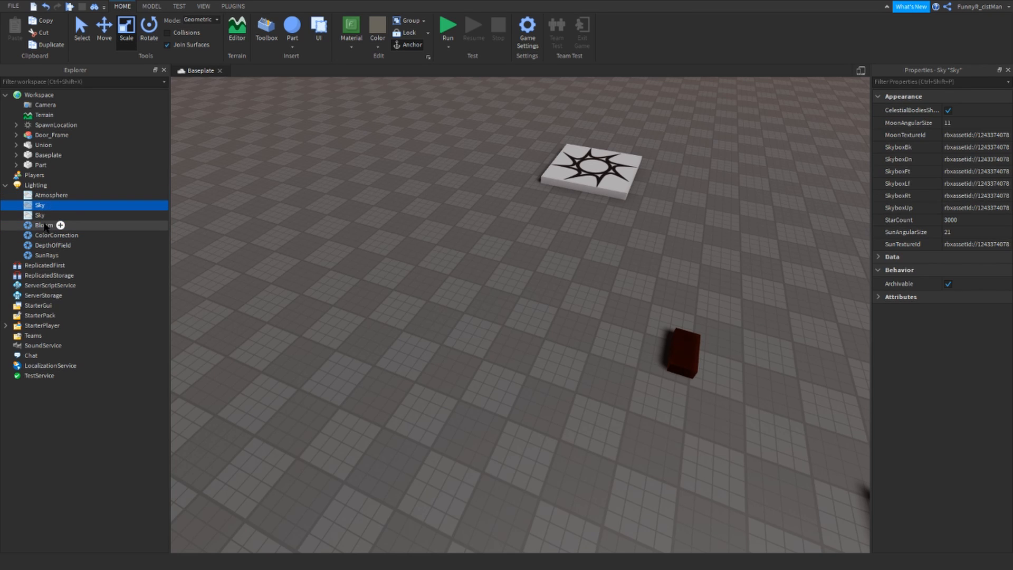
click(42, 217)
click(41, 235)
click(39, 215)
click(39, 205)
click(38, 216)
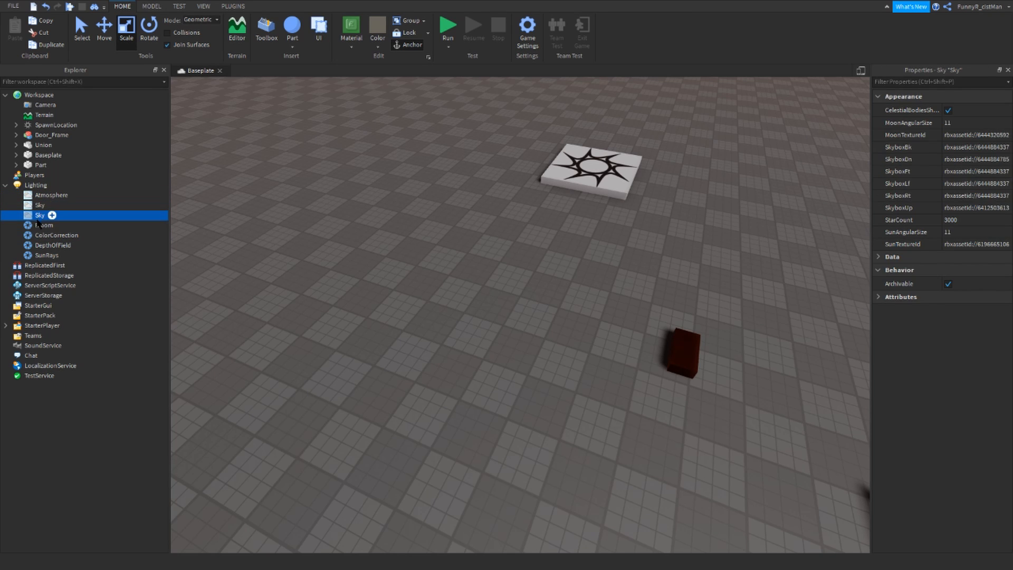
click(38, 235)
click(36, 246)
click(35, 256)
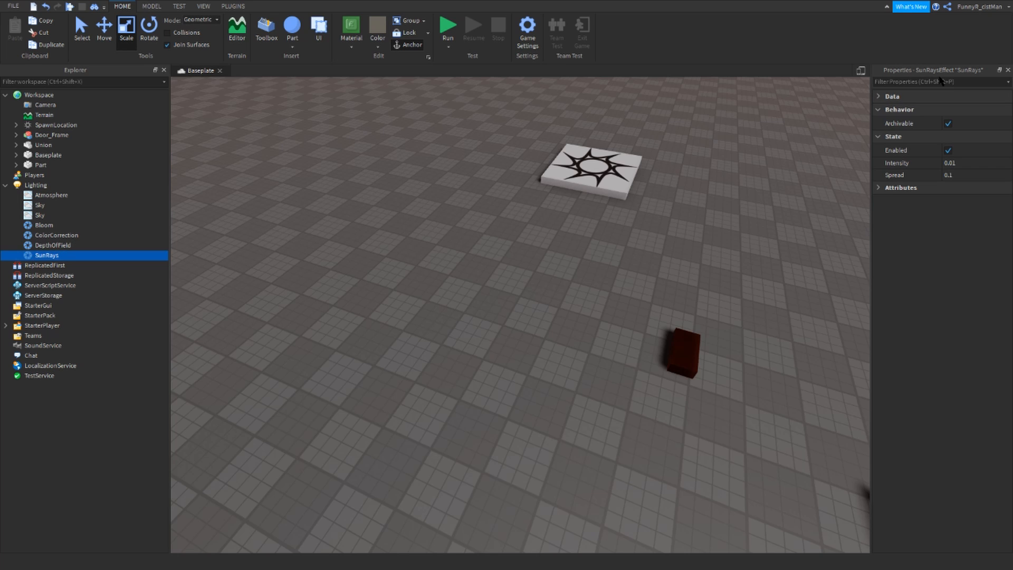
click(74, 195)
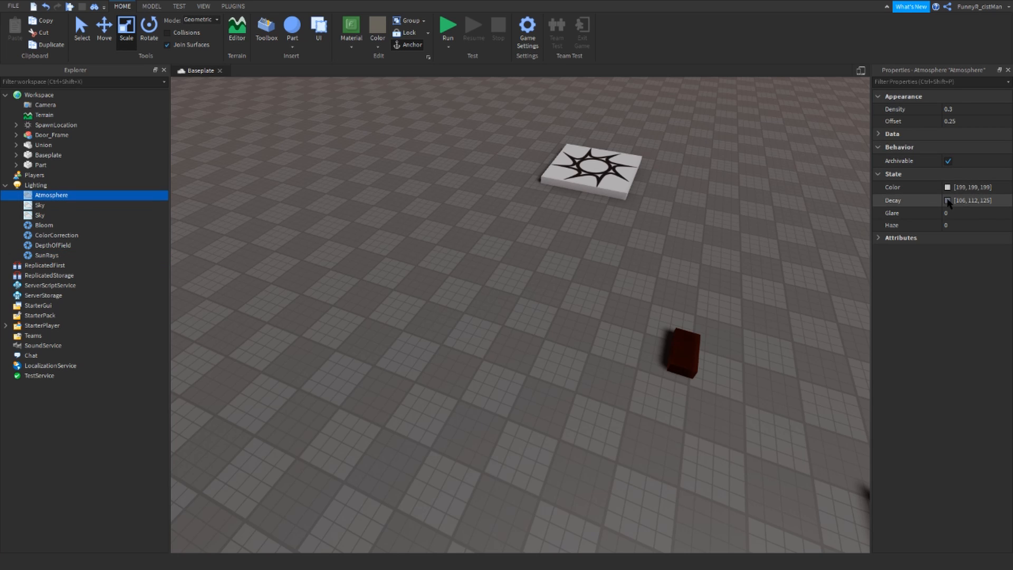
- Set the ColorCorrection effect's TintColor to the dark blue 57, 77, 140
click(53, 236)
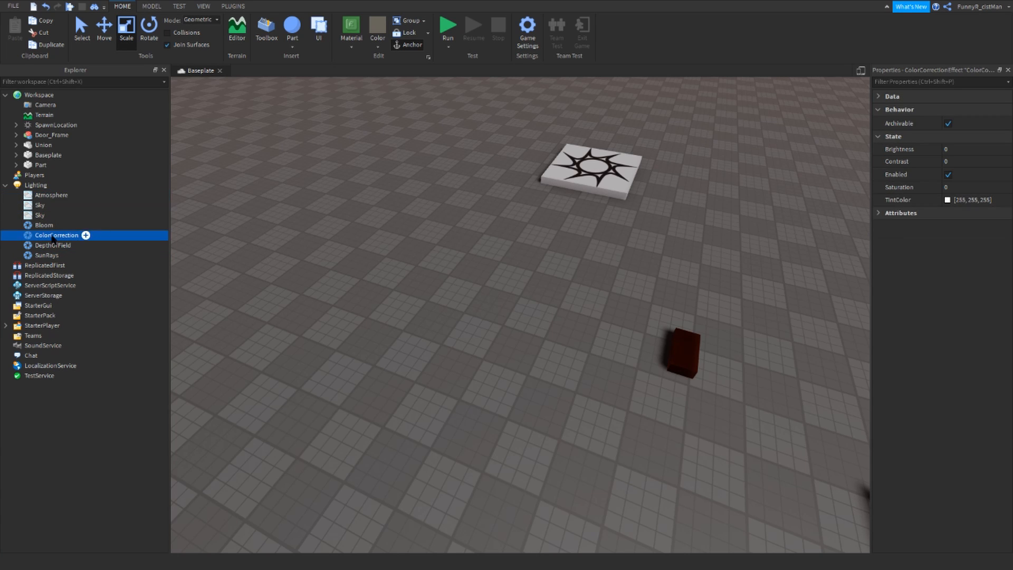
click(947, 200)
click(947, 200)
click(629, 226)
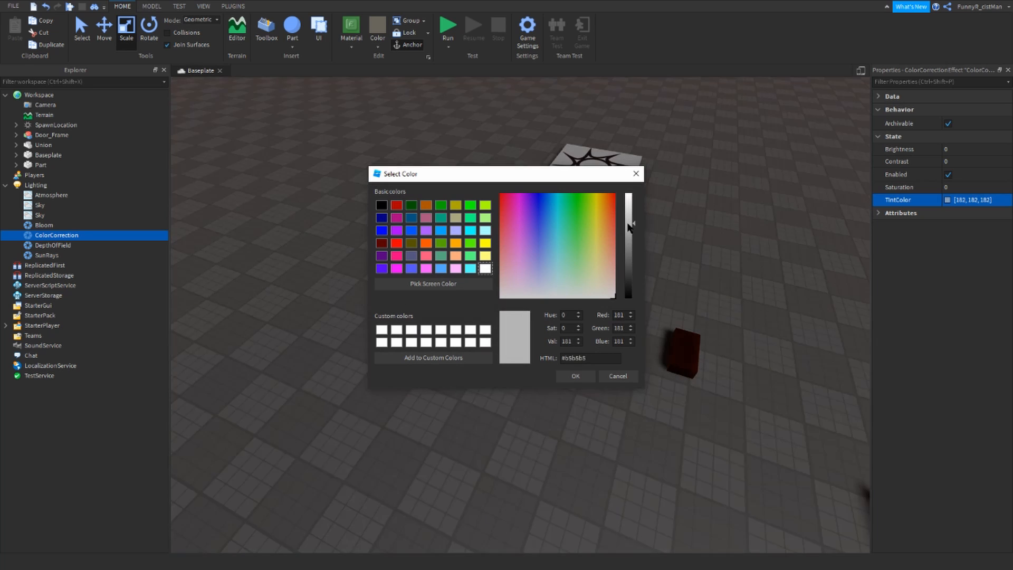
drag(628, 227, 630, 242)
drag(507, 263, 542, 238)
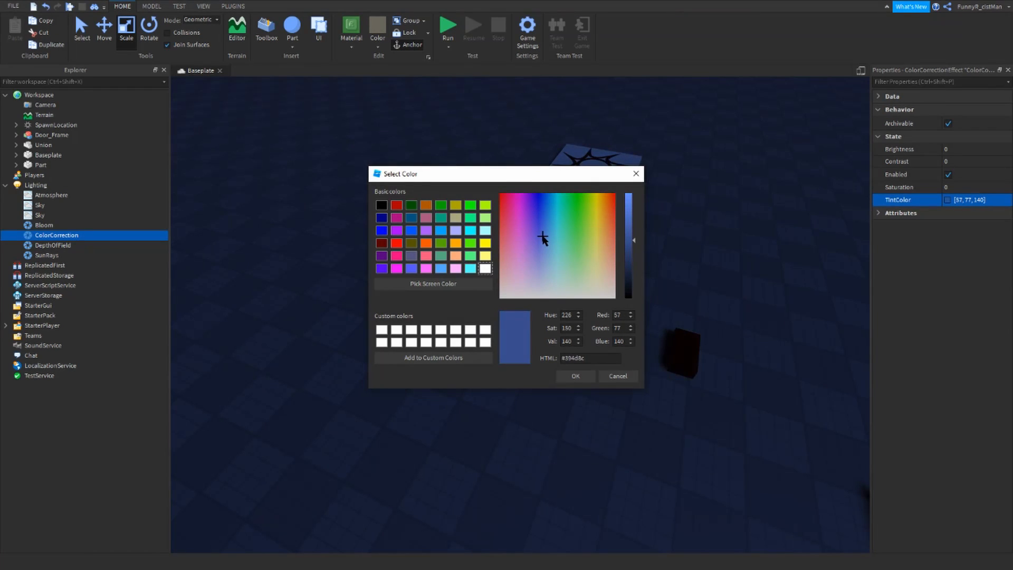
click(585, 377)
- View the blue-tinted scene around the wall union and the door frame
right_drag(599, 278, 554, 211)
right_drag(598, 258, 583, 373)
key(w)
key(s)
key(s)
click(591, 370)
key(s)
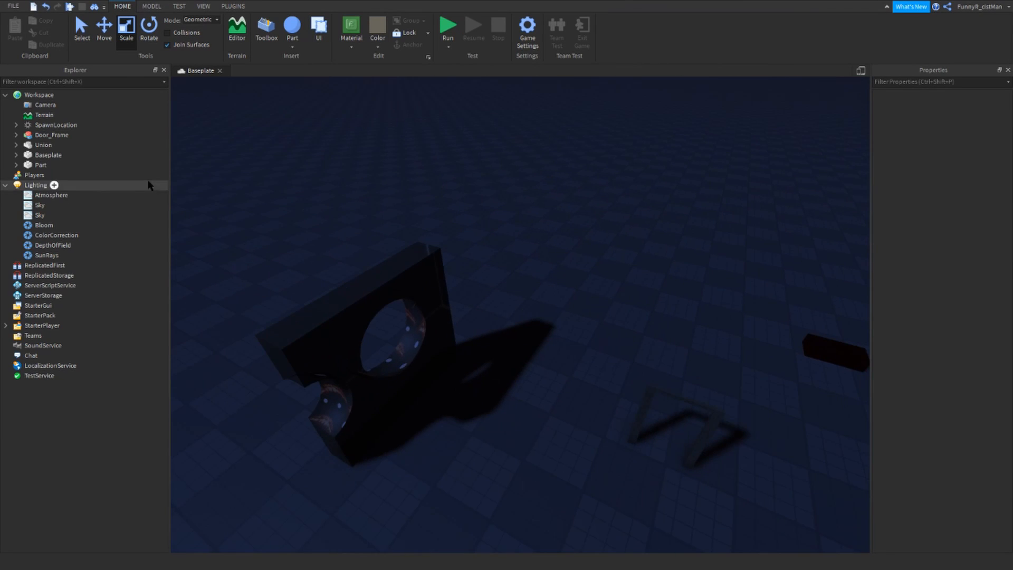
- Increase the SunRays effect's Intensity and adjust its Spread, and view the sky above the baseplate
click(31, 247)
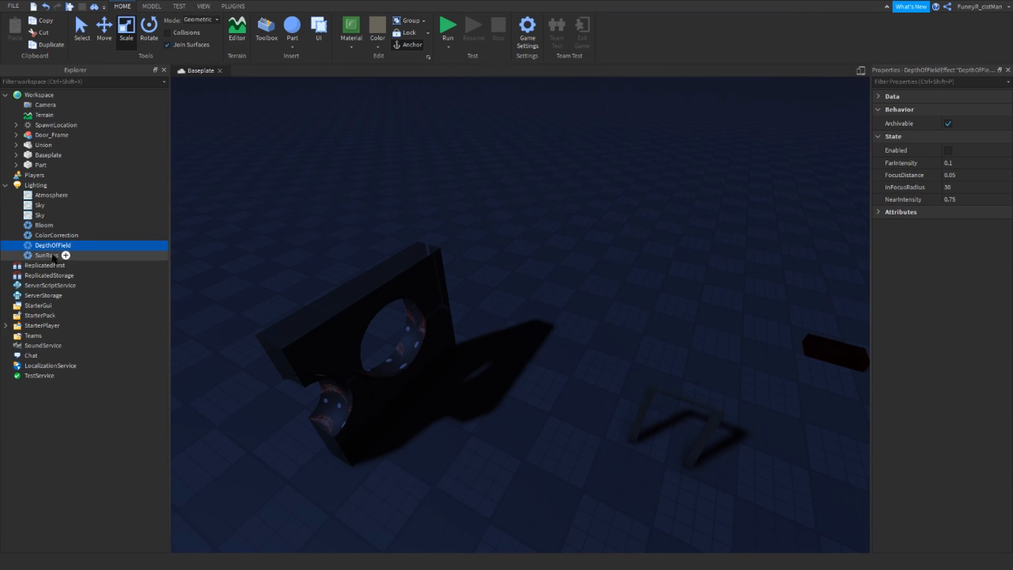
click(64, 255)
click(985, 164)
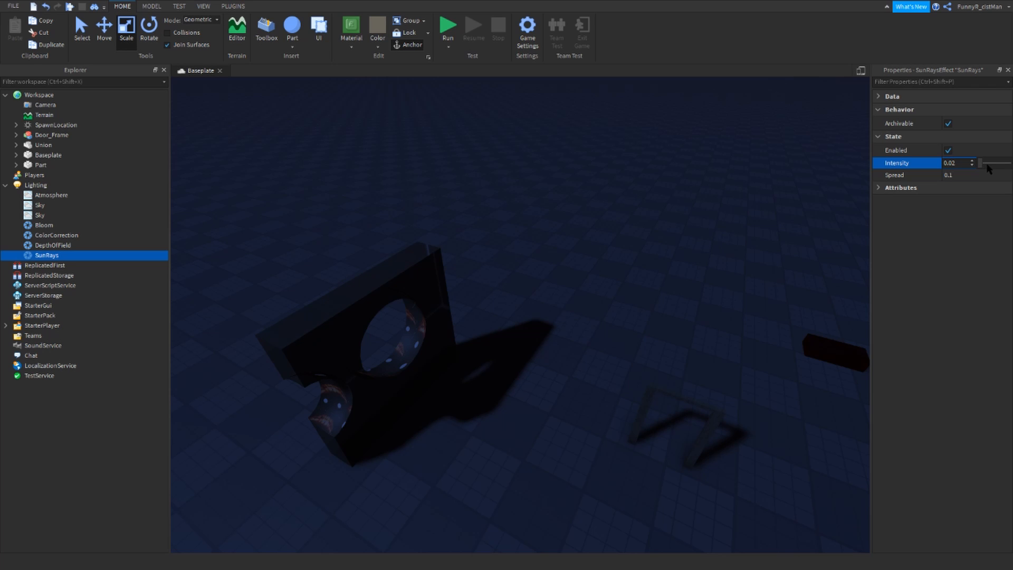
click(984, 175)
drag(990, 164, 995, 176)
right_drag(720, 195, 716, 223)
click(715, 217)
key(a)
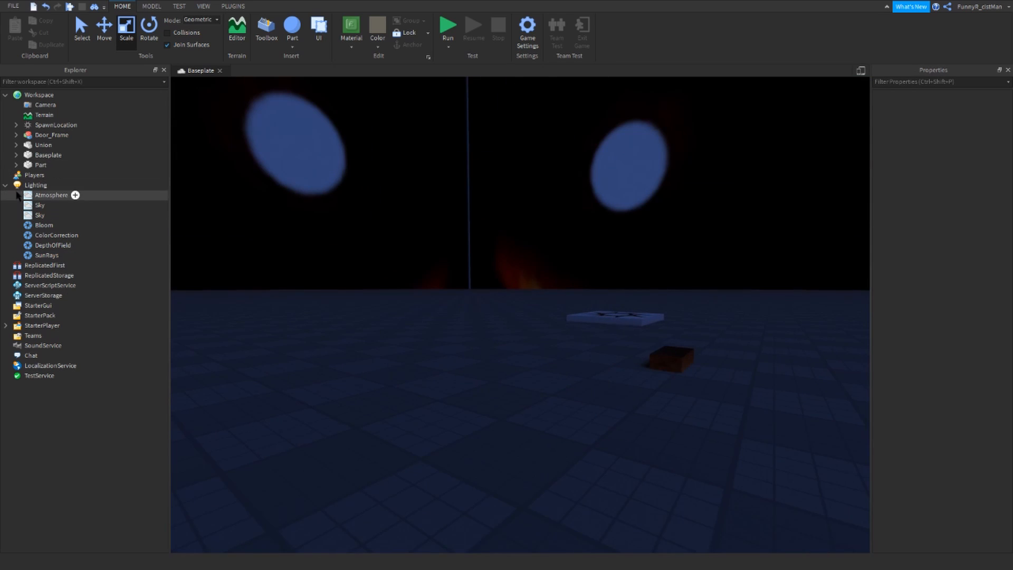
- Review the Atmosphere properties, collapse Lighting and look back down at the baseplate
click(55, 195)
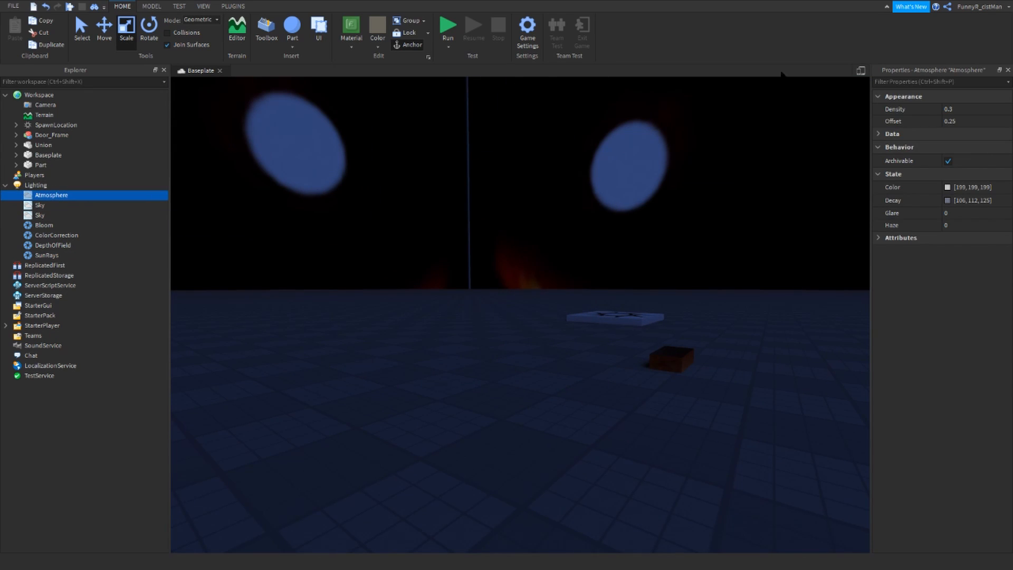
click(6, 185)
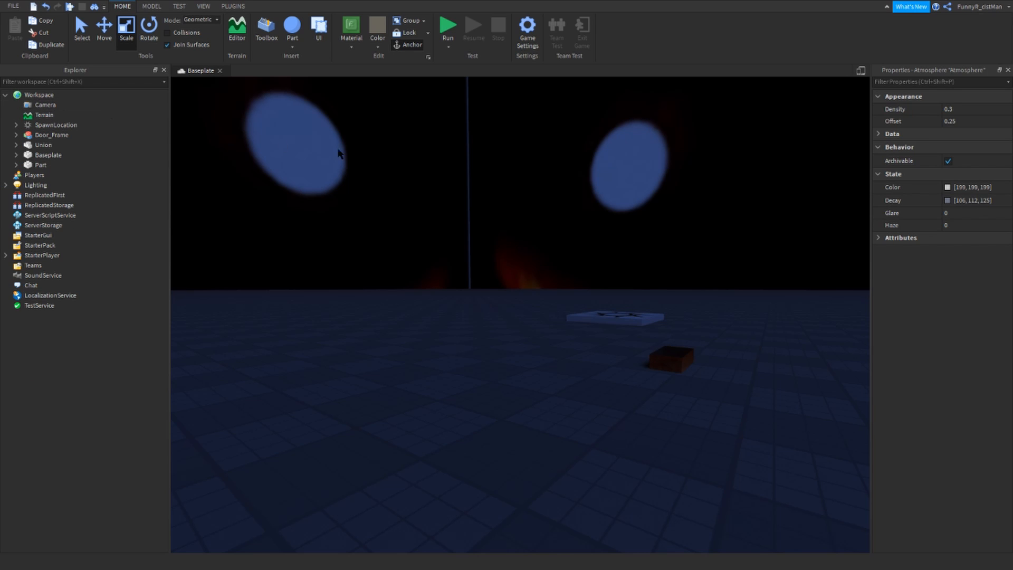
right_drag(340, 151, 281, 155)
right_click(389, 345)
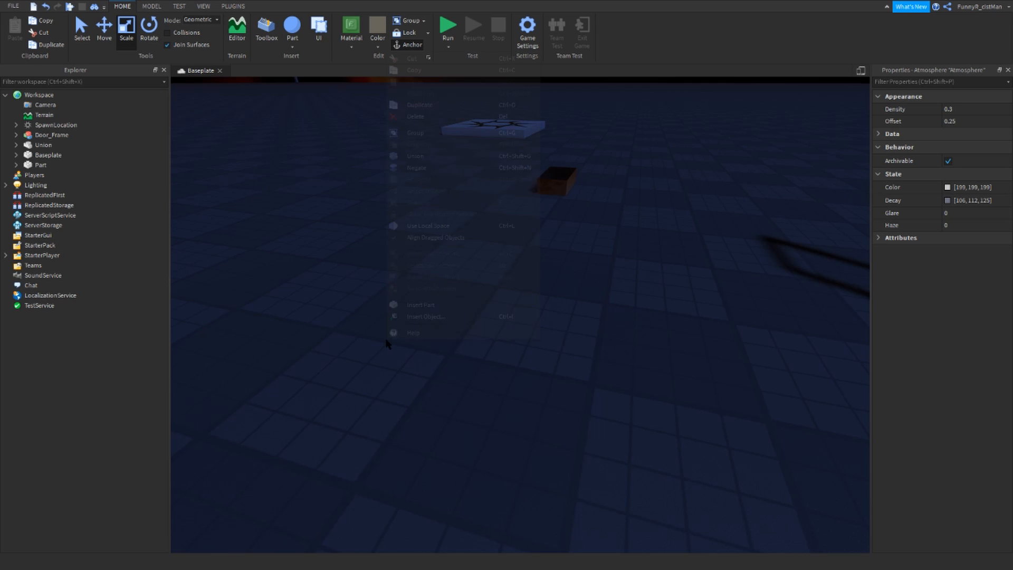
- Insert a new Folder object into the Workspace
click(357, 309)
right_drag(361, 313, 506, 317)
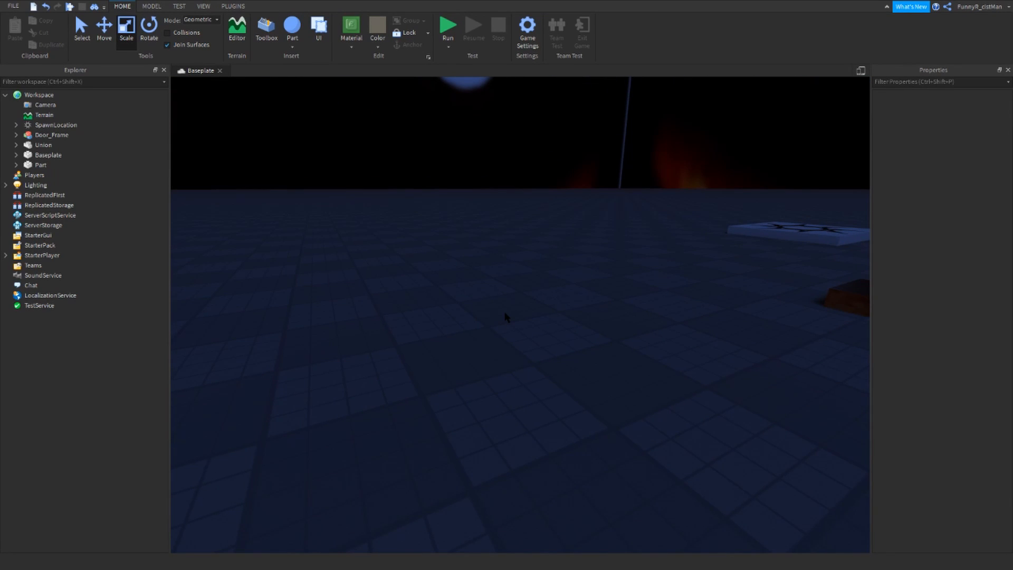
right_click(505, 312)
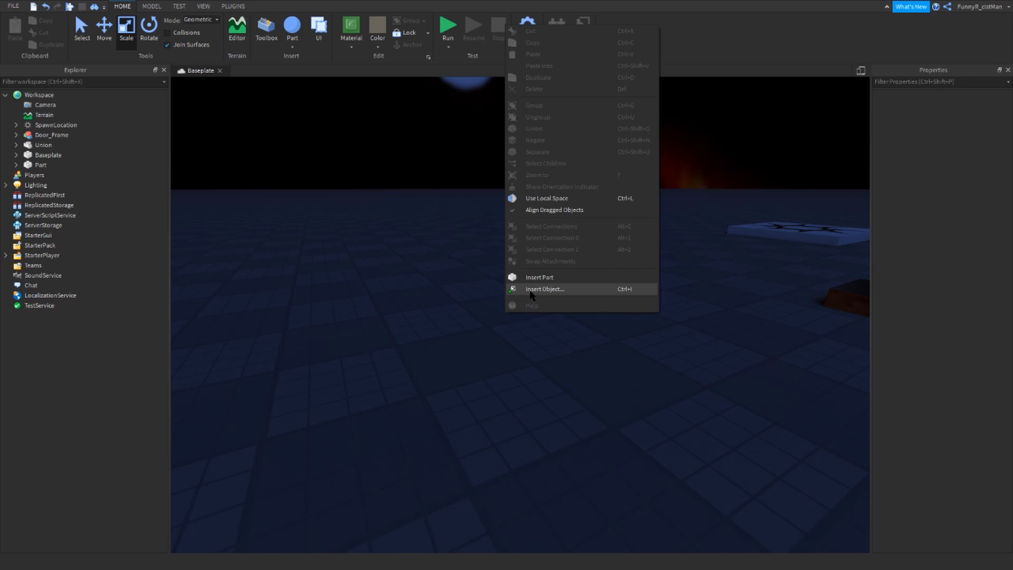
click(535, 289)
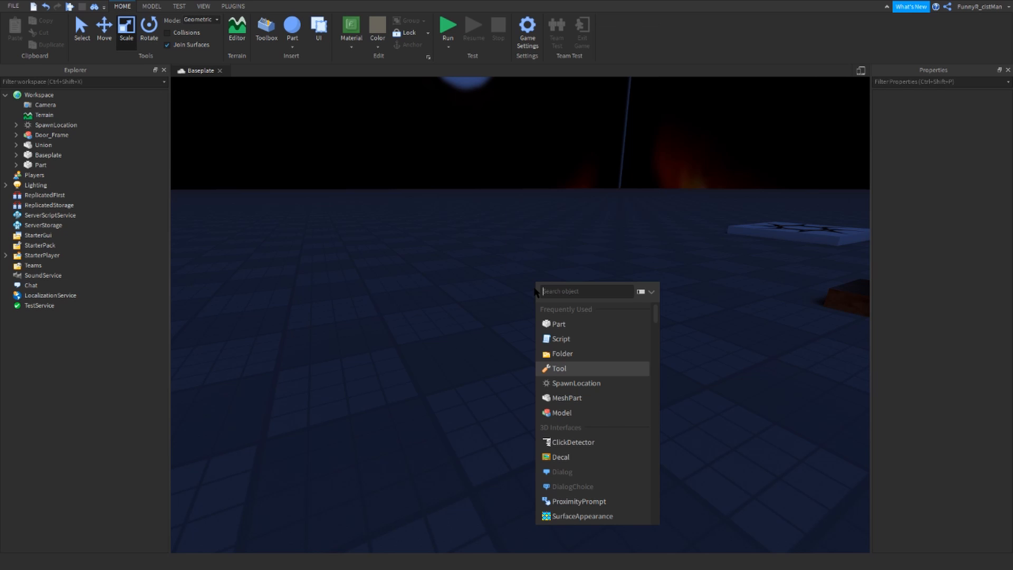
click(561, 354)
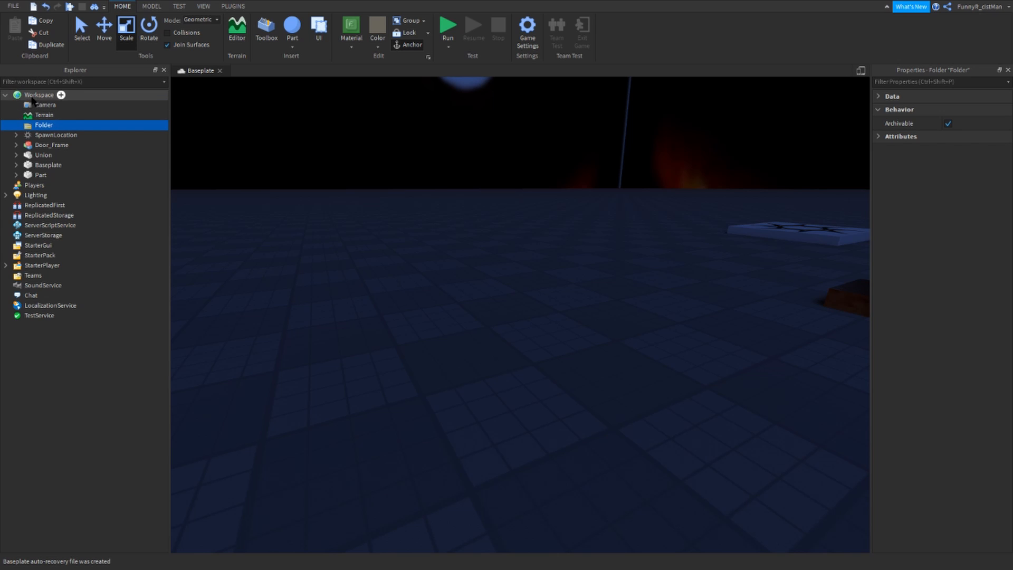
- Move Door_Frame, Union, Baseplate and Part into the new folder and expand it
click(221, 151)
right_drag(219, 149, 224, 141)
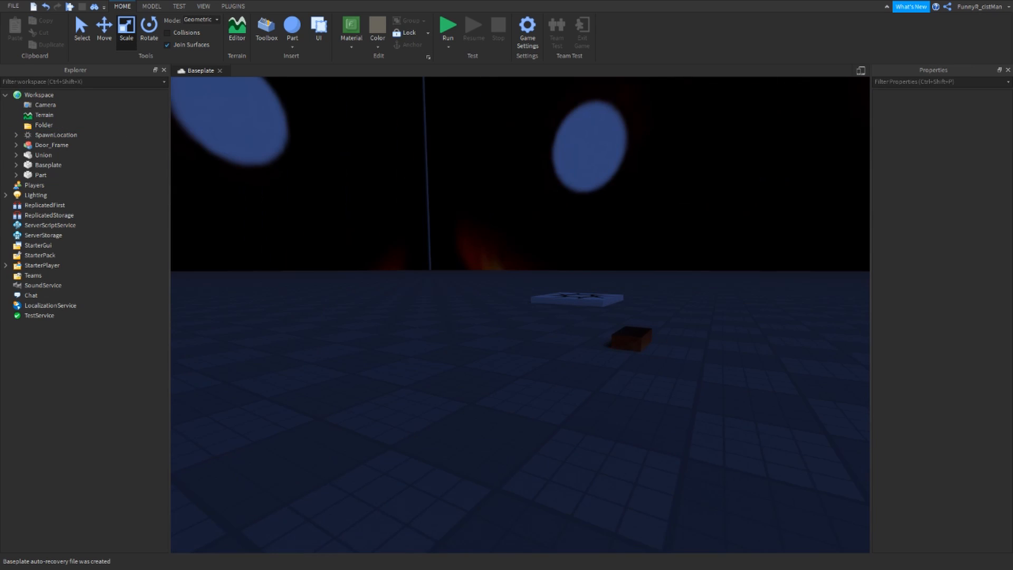
click(42, 125)
click(36, 145)
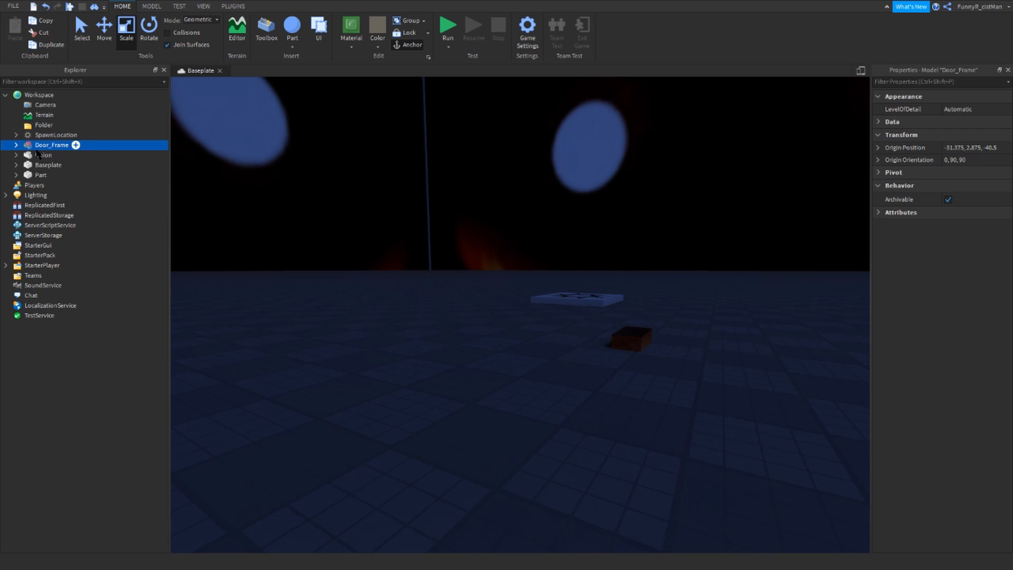
shift+click(39, 178)
right_drag(384, 268, 397, 269)
drag(41, 153, 45, 126)
click(191, 183)
click(16, 125)
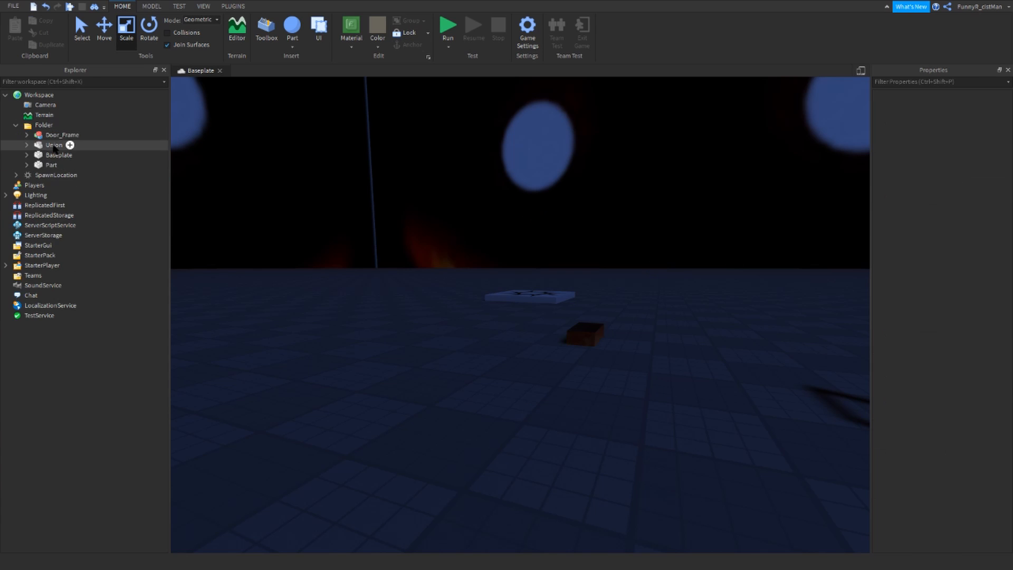
- Check the folder's contents, collapse it, and view the brick and door frame on the baseplate
click(16, 125)
click(15, 125)
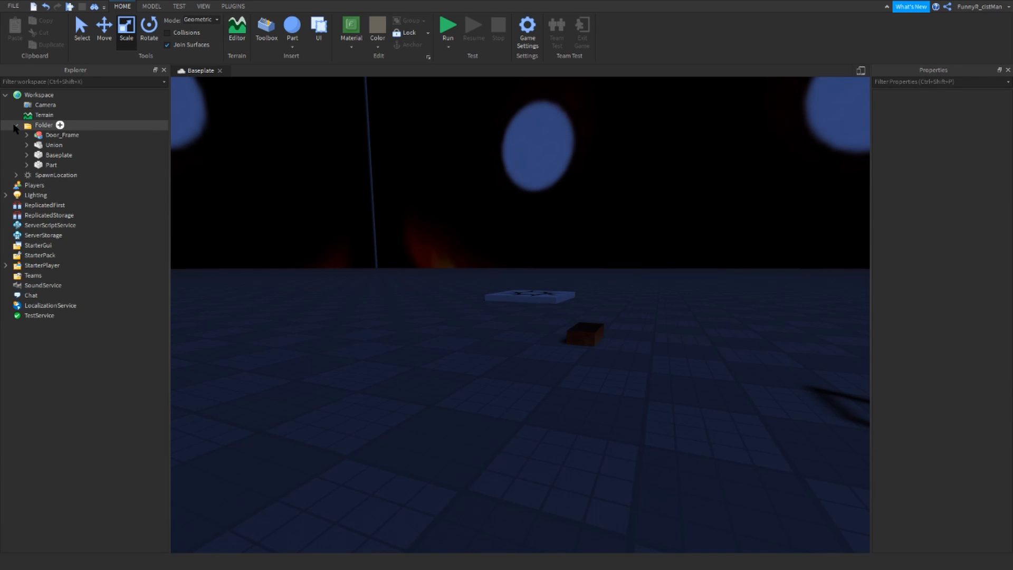
click(16, 125)
click(16, 125)
click(16, 125)
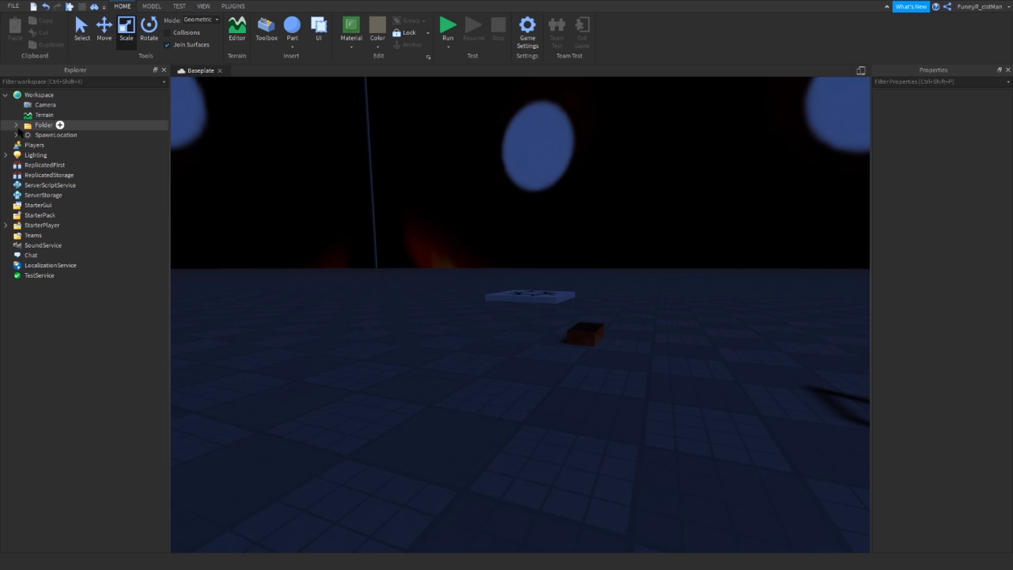
right_drag(401, 301, 559, 337)
key(s)
key(w)
key(s)
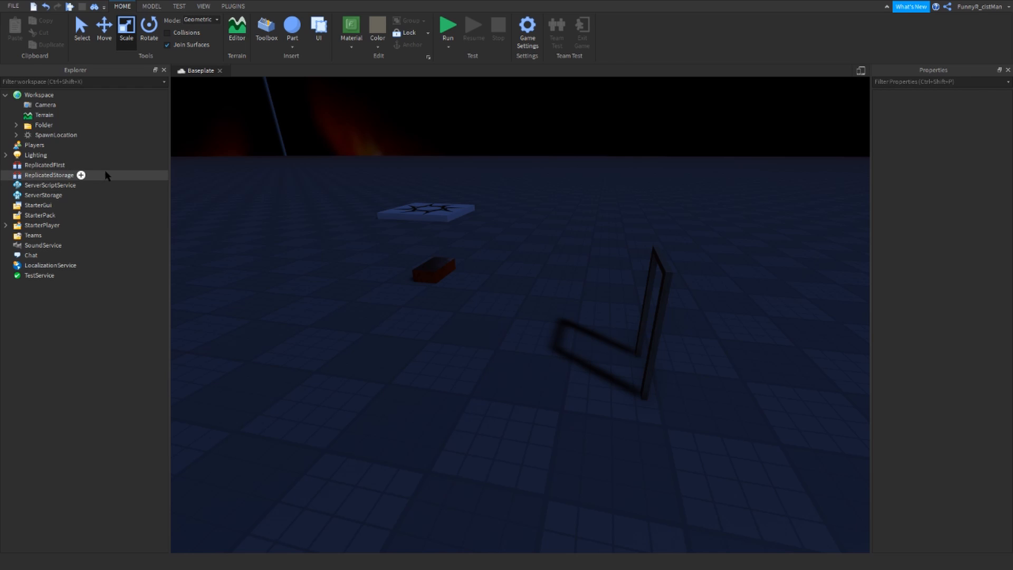
right_drag(591, 179, 590, 174)
scroll(591, 176, down, 5)
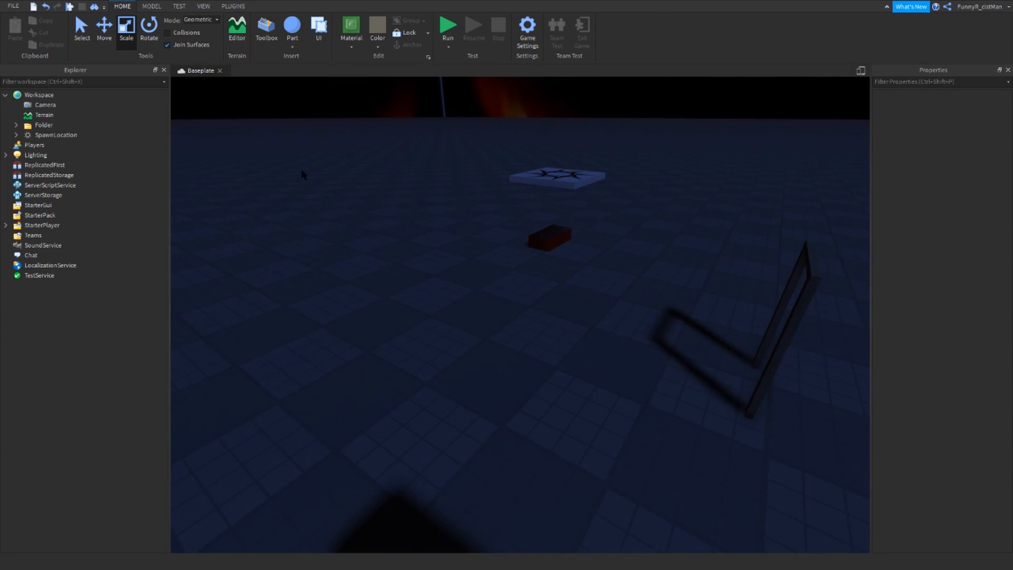
- Rename the folder as uhsfduhsdfihofsdhio
click(29, 126)
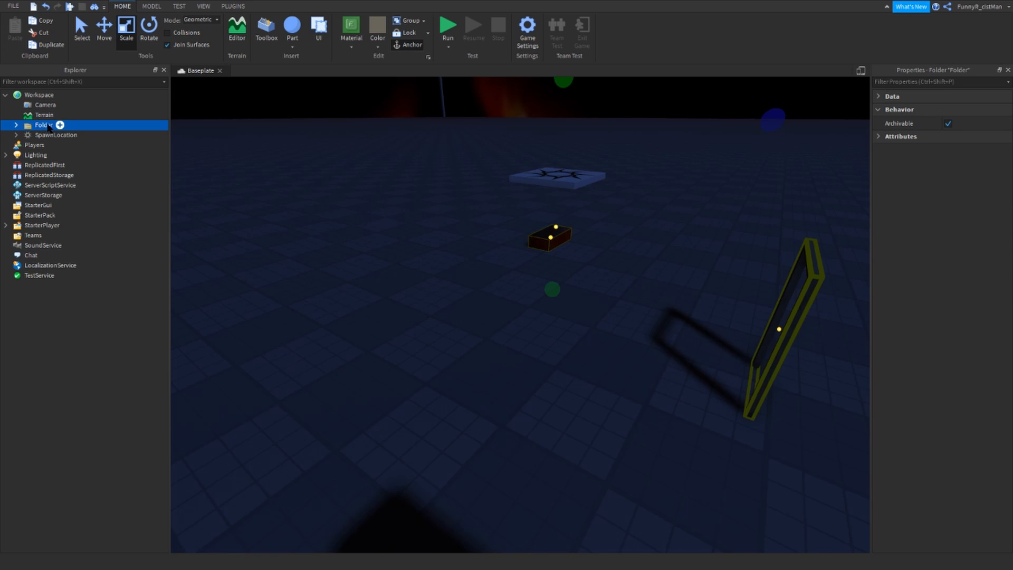
double_click(53, 125)
click(323, 265)
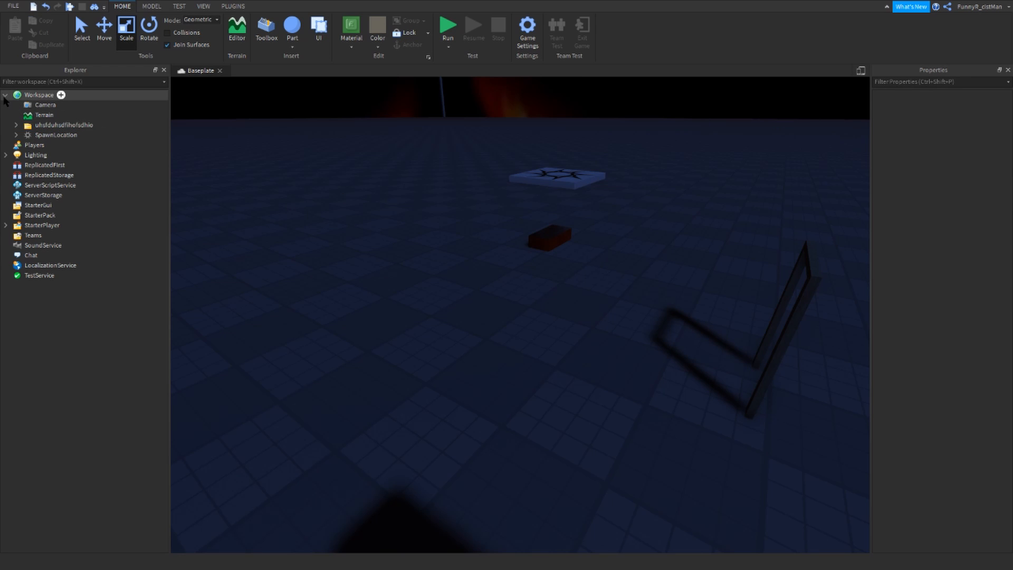
- Collapse the Workspace hierarchy, open the Workspace's name for editing and leave it without entering a new one
click(5, 95)
click(39, 95)
click(39, 95)
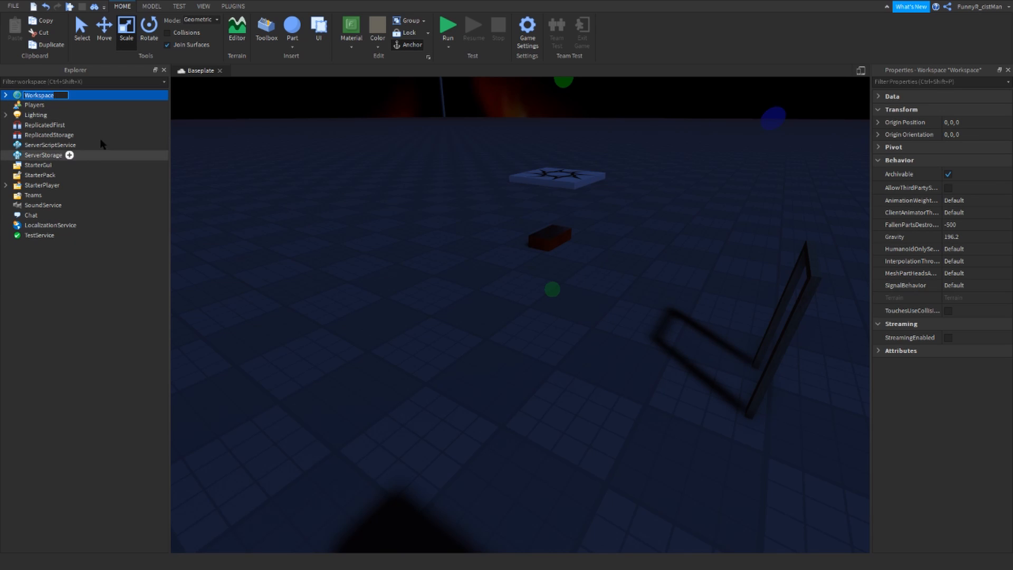
click(275, 178)
- Select the entire Workspace and resize it vertically with the Scale tool
key(d)
right_drag(276, 179, 285, 153)
key(w)
key(a)
click(58, 95)
right_drag(534, 222, 429, 182)
drag(395, 280, 396, 222)
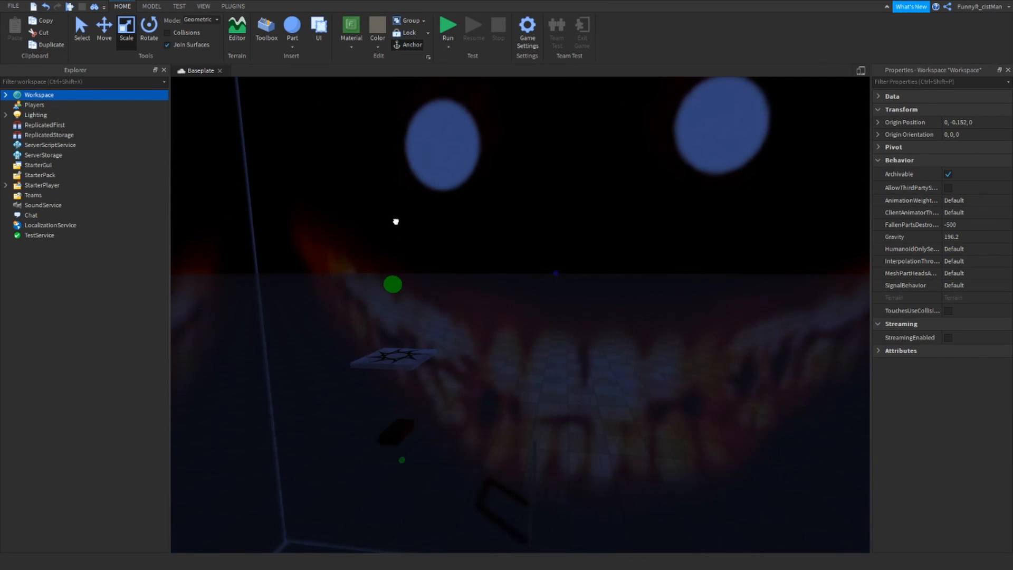
right_drag(408, 208, 515, 242)
drag(321, 252, 324, 267)
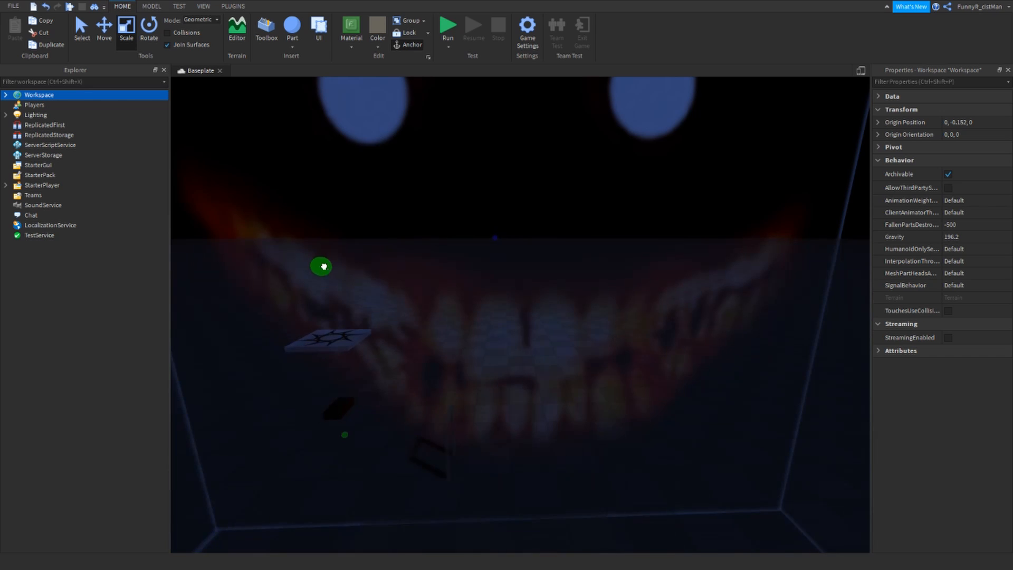
drag(323, 307, 312, 385)
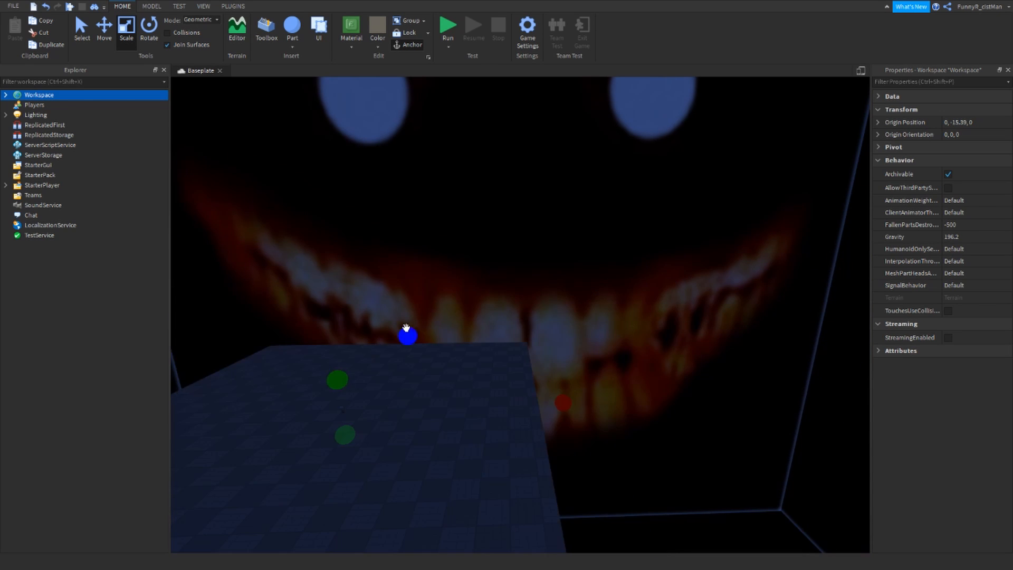
- Adjust the Workspace's scale again with its resize handles and clear the selection
right_drag(410, 332, 479, 351)
key(w)
key(w)
key(s)
drag(517, 297, 519, 209)
key(s)
right_drag(519, 209, 525, 216)
key(s)
drag(551, 234, 549, 237)
click(548, 233)
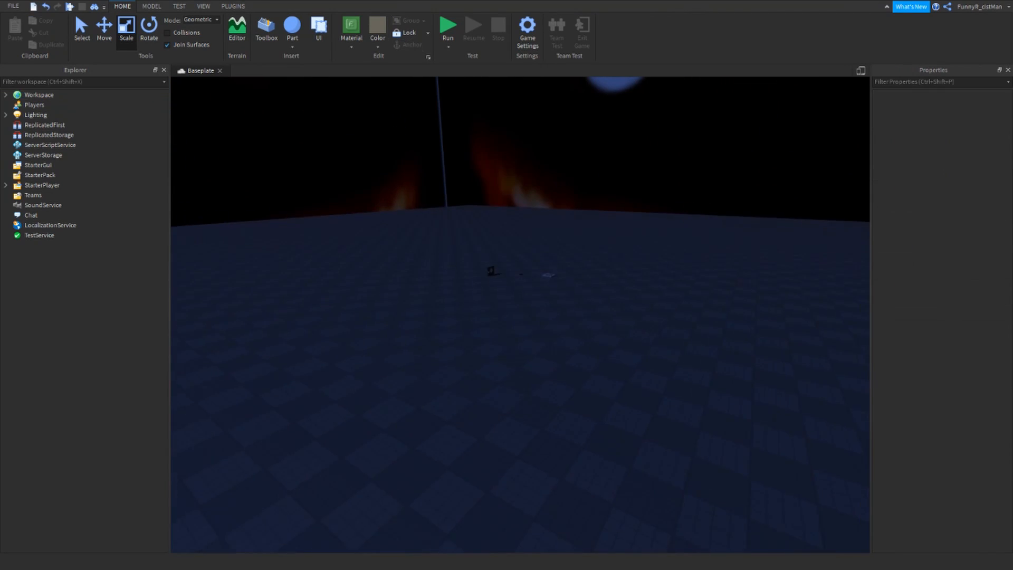
- View the wall union with the circular hole on the baseplate up close
right_drag(548, 232, 559, 230)
scroll(491, 269, up, 5)
key(a)
right_drag(531, 332, 521, 320)
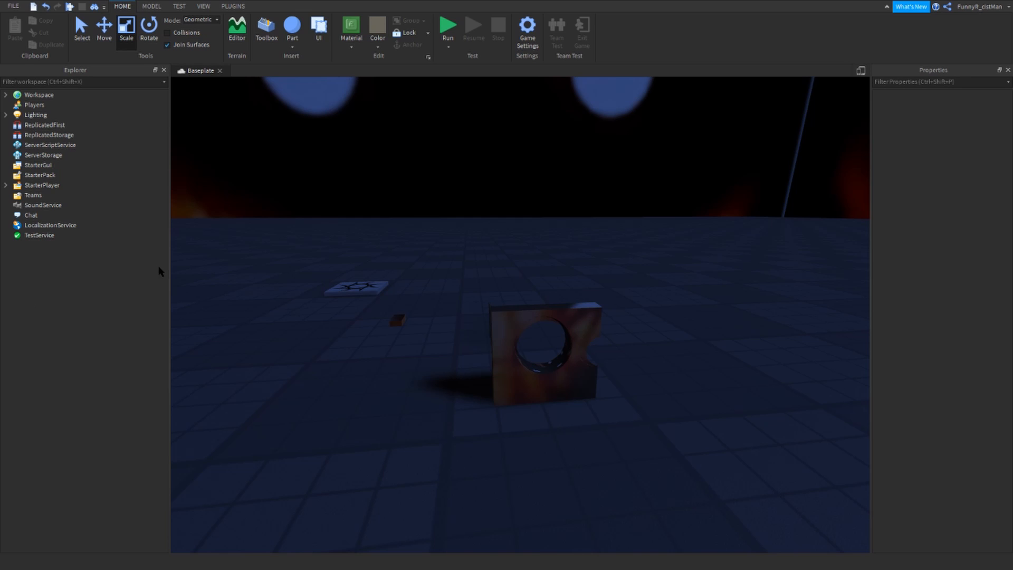